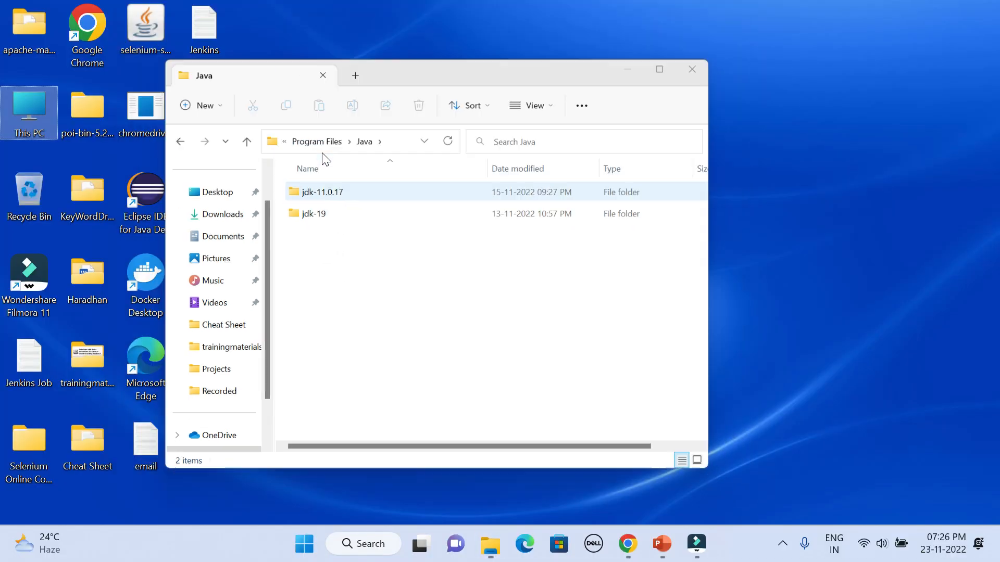
Open the system Path environment variable for editing through This PC's properties and the advanced system settings
{"action": "key", "text": "super+d"}
{"action": "right_click", "coordinate": [31, 110]}
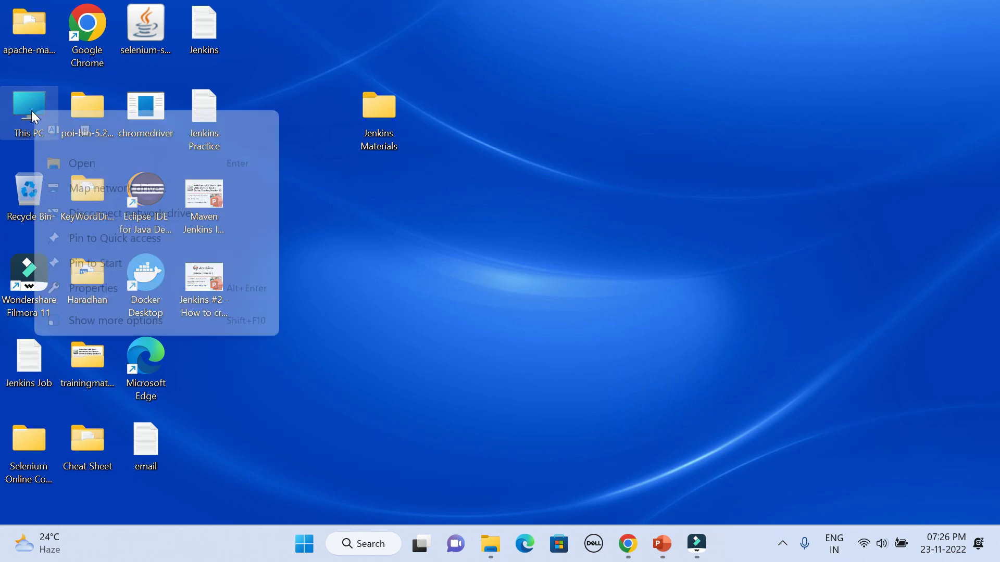
{"action": "left_click", "coordinate": [101, 289]}
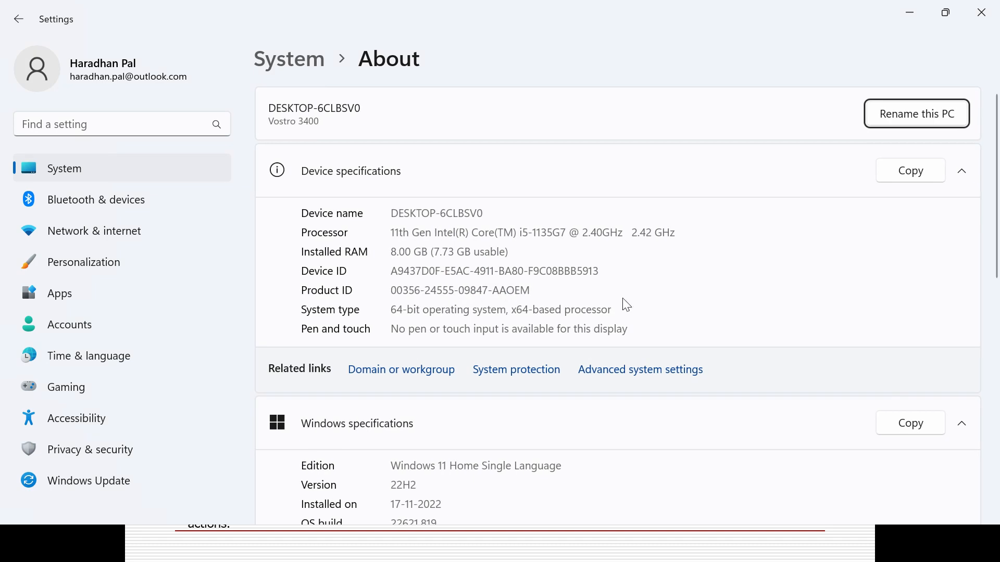
{"action": "left_click", "coordinate": [668, 379]}
{"action": "left_click", "coordinate": [663, 373]}
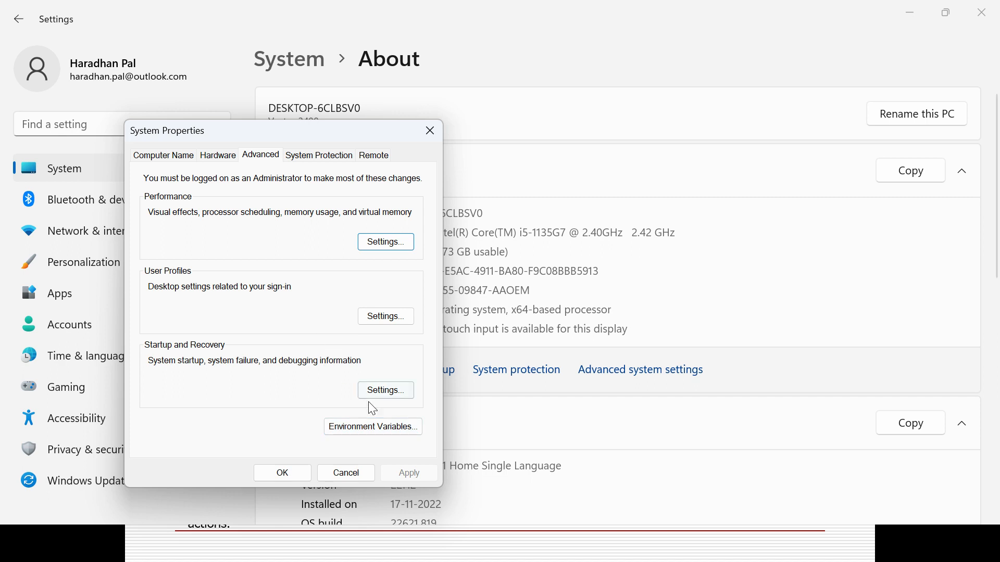
{"action": "left_click", "coordinate": [383, 432]}
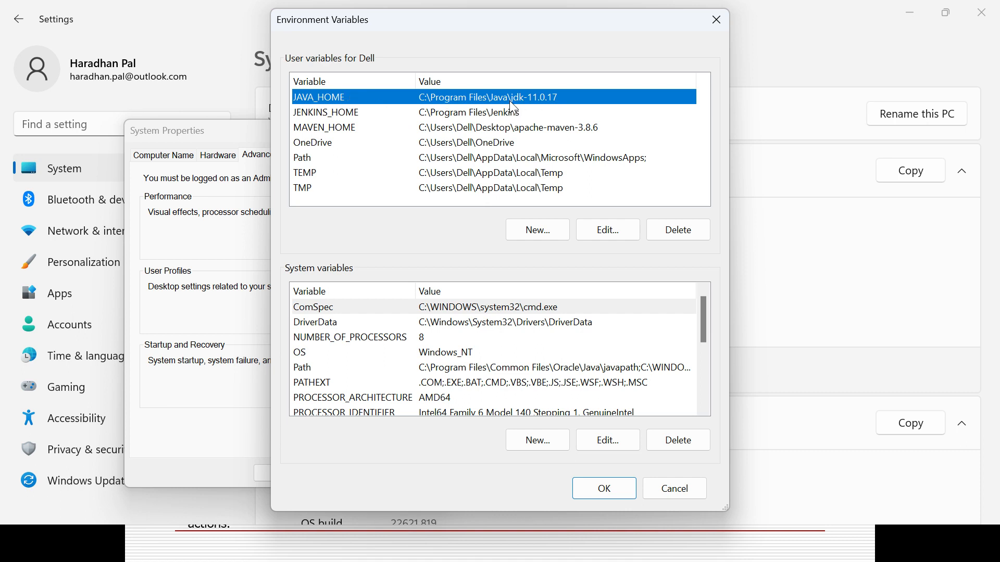
{"action": "left_click", "coordinate": [427, 367]}
{"action": "left_click", "coordinate": [603, 440]}
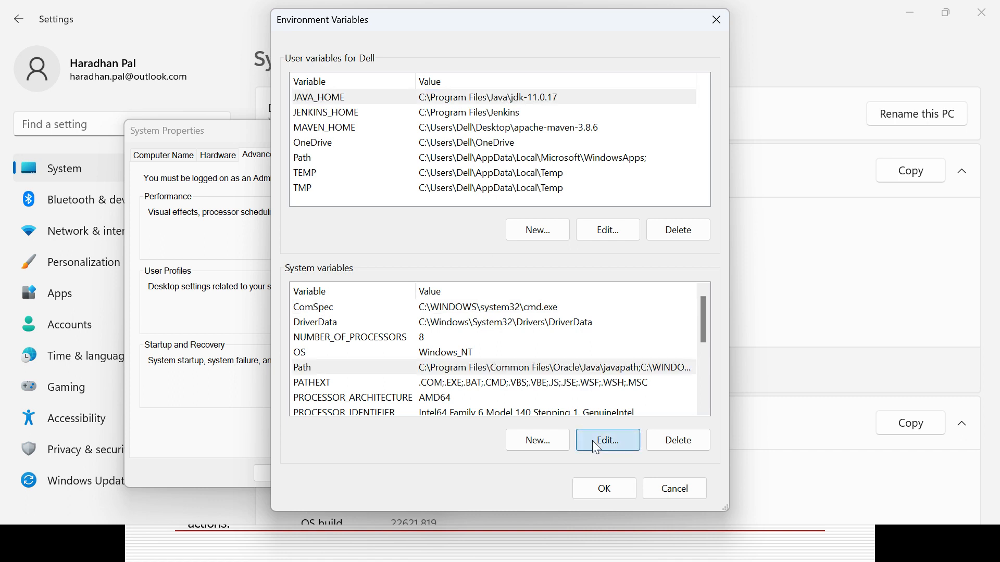
Switch to the Java folder in File Explorer and view the bin folder inside jdk-11.0.17 to compare its path
{"action": "key", "text": "alt+Tab"}
{"action": "key", "text": "alt+Tab"}
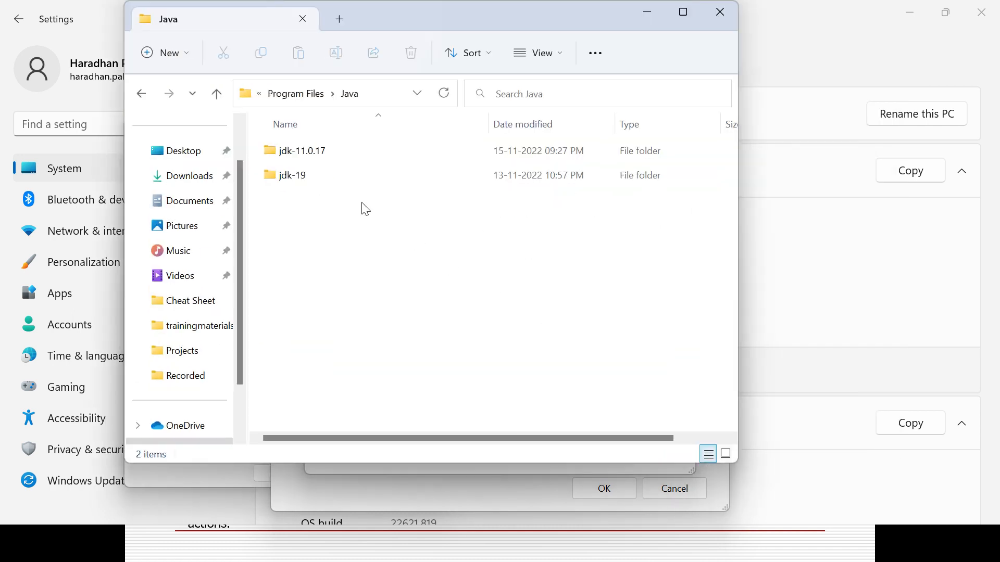
{"action": "double_click", "coordinate": [295, 156]}
{"action": "double_click", "coordinate": [299, 158]}
{"action": "key", "text": "alt+Tab"}
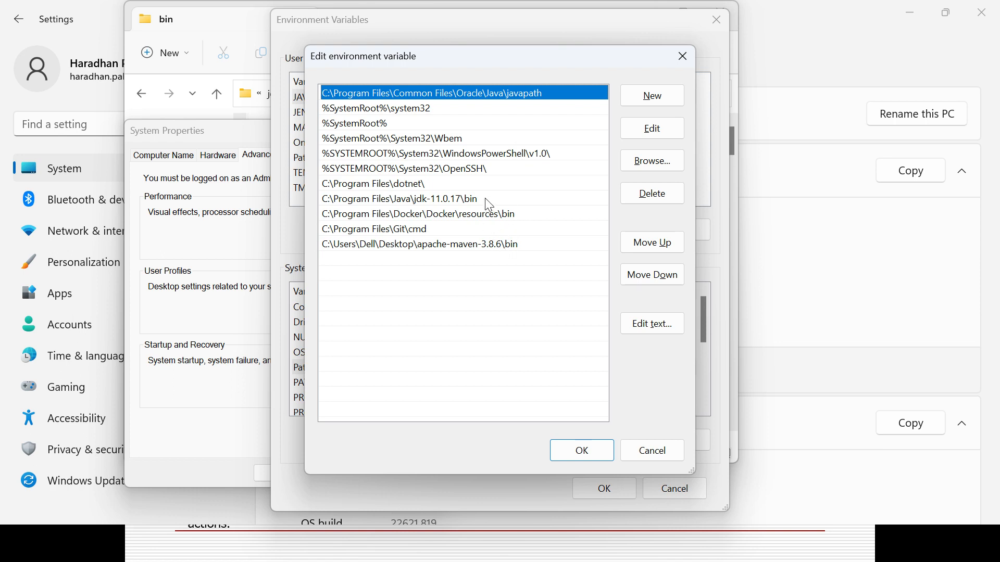
Check the C:\Program Files\Java\jdk-11.0.17\bin entry in Path, cancel the system dialogs without changes, and close the bin folder window
{"action": "left_click", "coordinate": [489, 202]}
{"action": "left_click", "coordinate": [653, 454]}
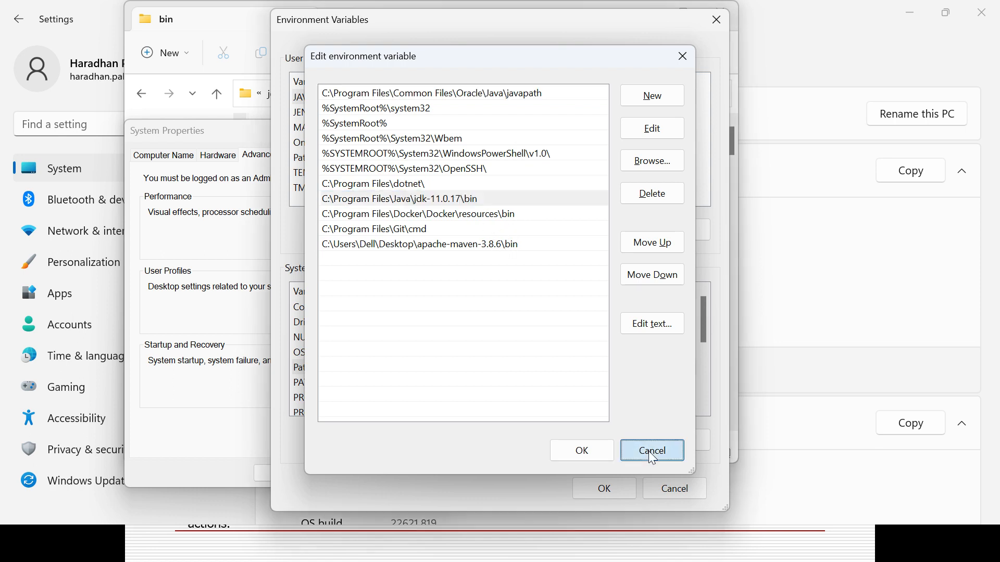
{"action": "left_click", "coordinate": [673, 487]}
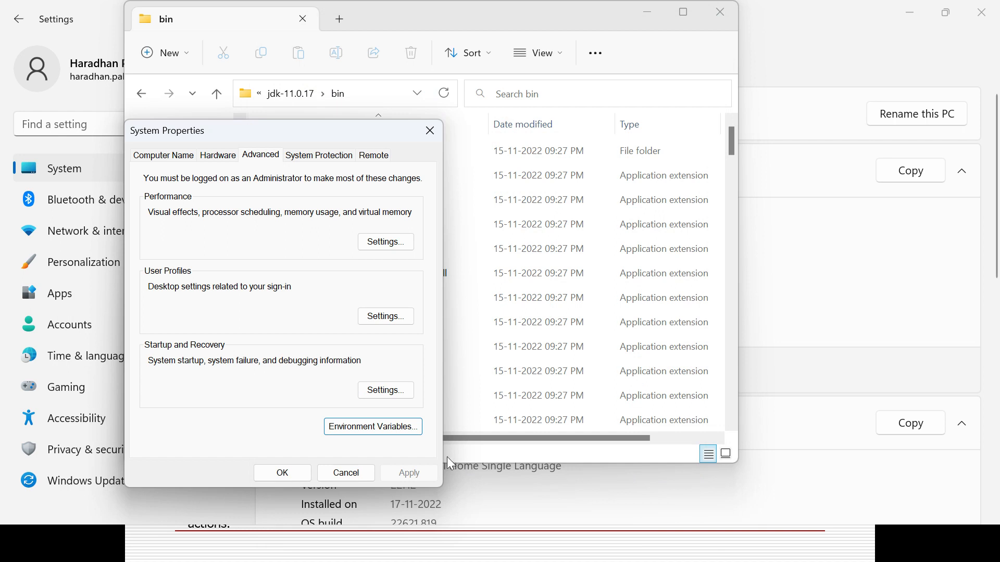
{"action": "left_click", "coordinate": [346, 473]}
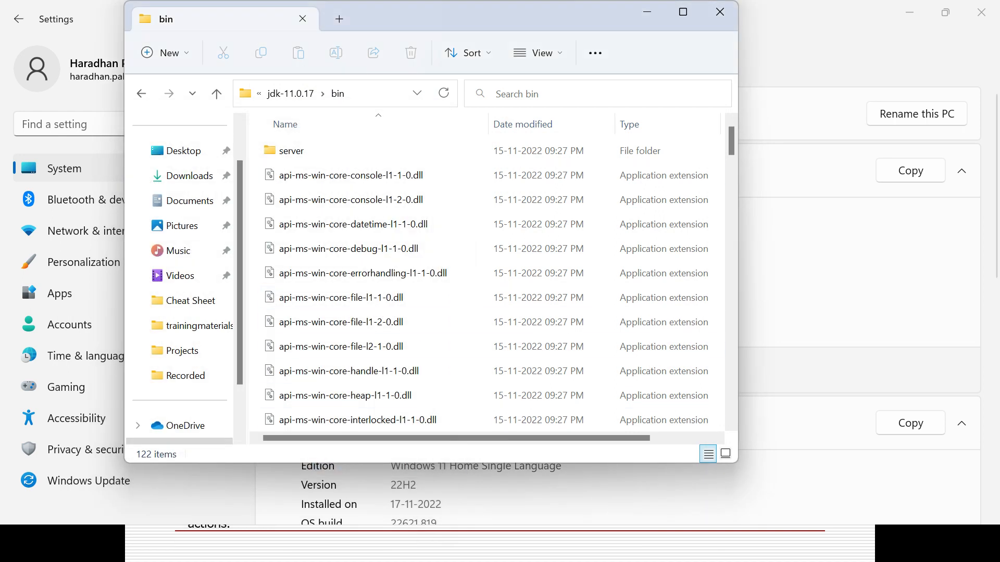
{"action": "left_click", "coordinate": [720, 12]}
Switch to Google Chrome and search Google for "jenkins download"
{"action": "key", "text": "alt+Tab"}
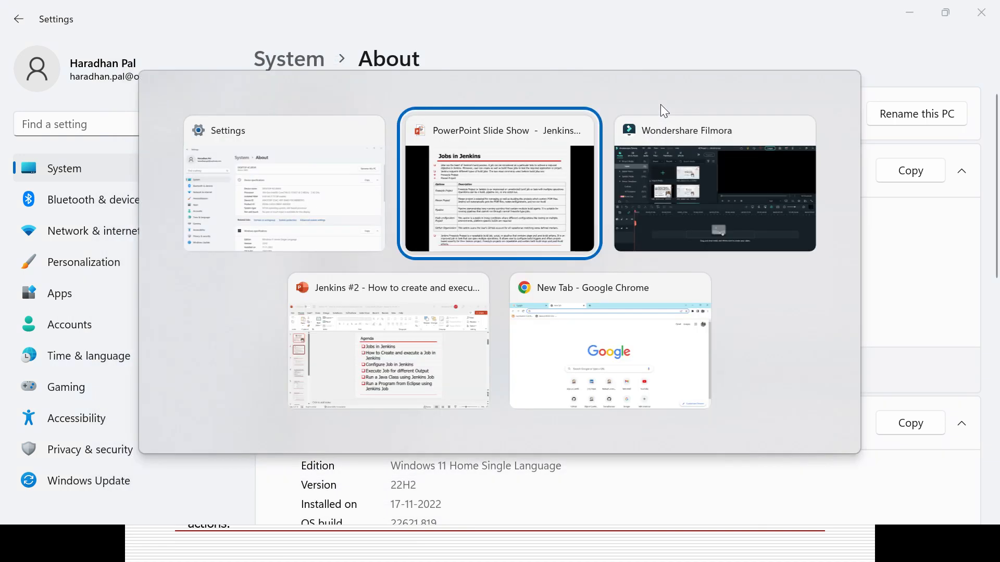
{"action": "key", "text": "alt+Tab"}
{"action": "key", "text": "alt+Tab"}
{"action": "key", "text": "alt+Tab"}
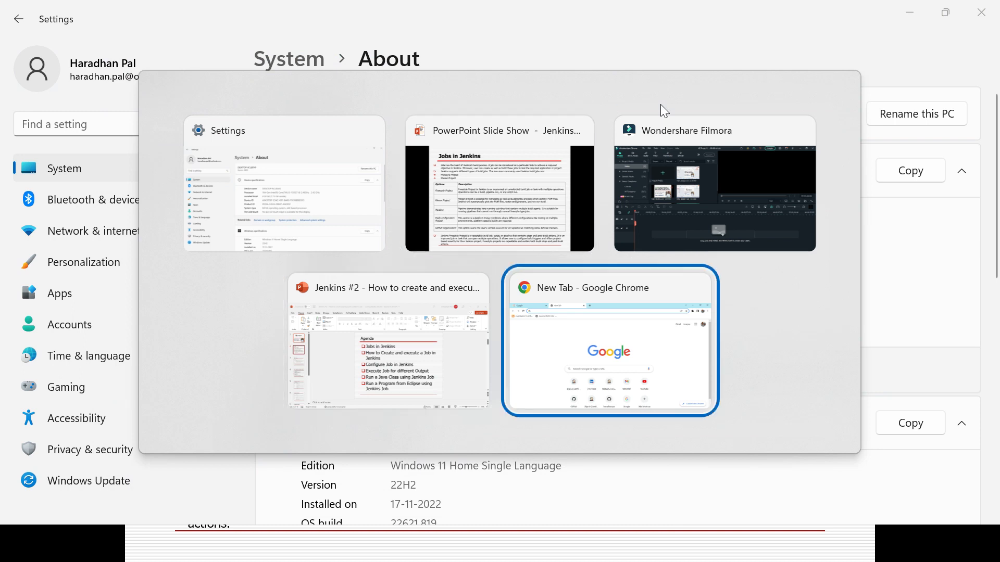
{"action": "left_click", "coordinate": [134, 19]}
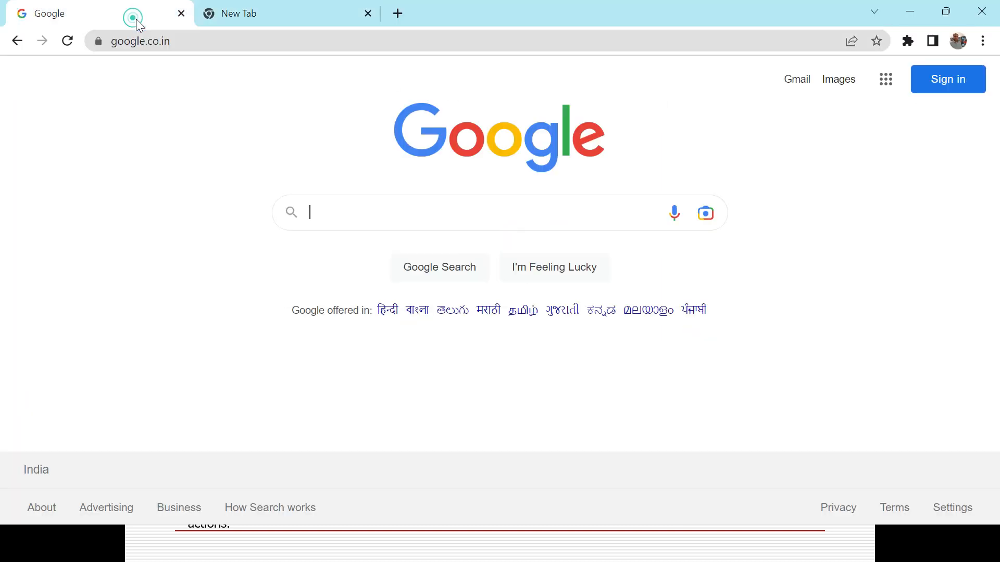
{"action": "left_click", "coordinate": [307, 221]}
{"action": "type", "text": "jenki"}
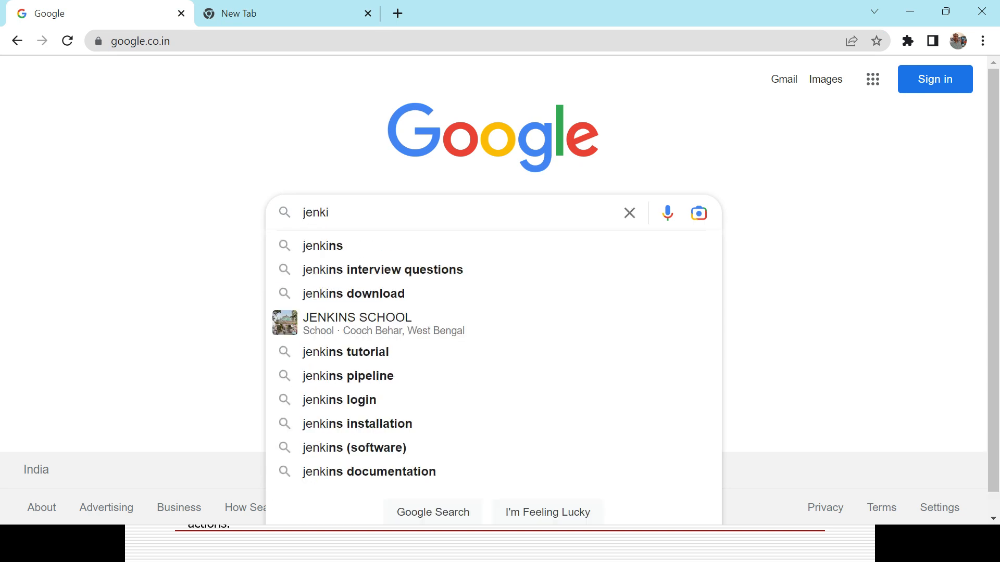
{"action": "left_click", "coordinate": [361, 300]}
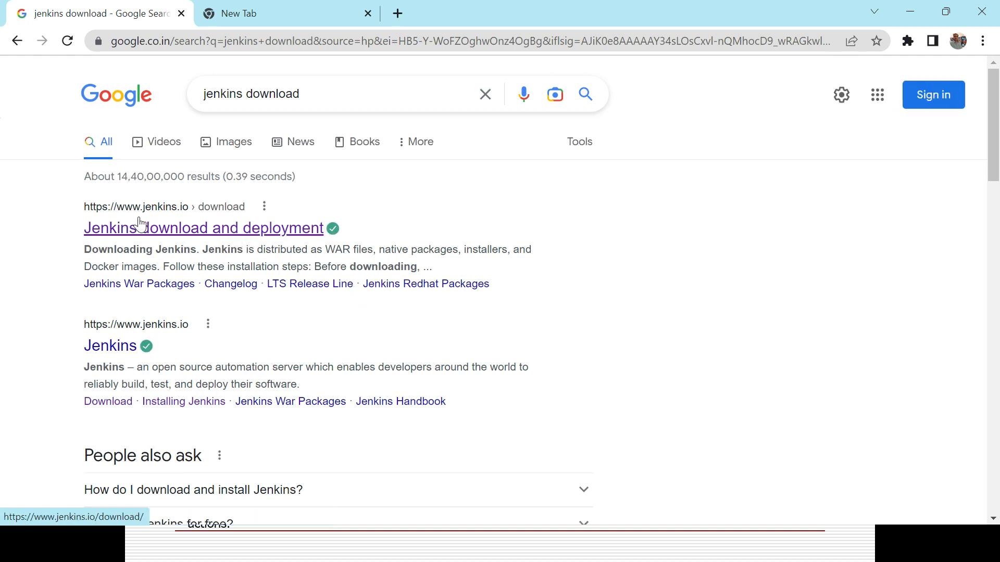
Open the Jenkins download and deployment page, examine the list of available packages, and close the empty extra browser tab
{"action": "left_click", "coordinate": [201, 233]}
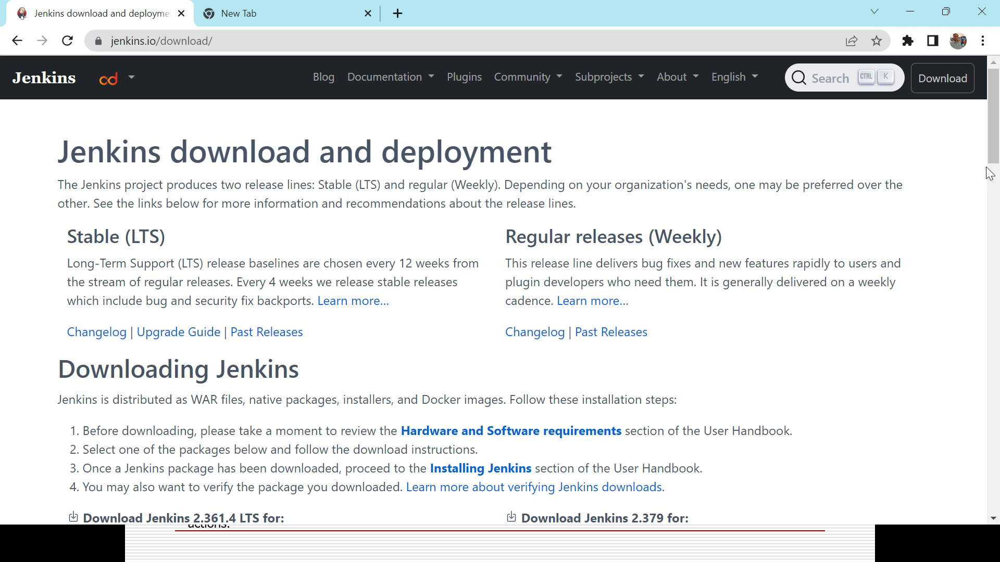
{"action": "left_click_drag", "start_coordinate": [993, 151], "coordinate": [994, 220]}
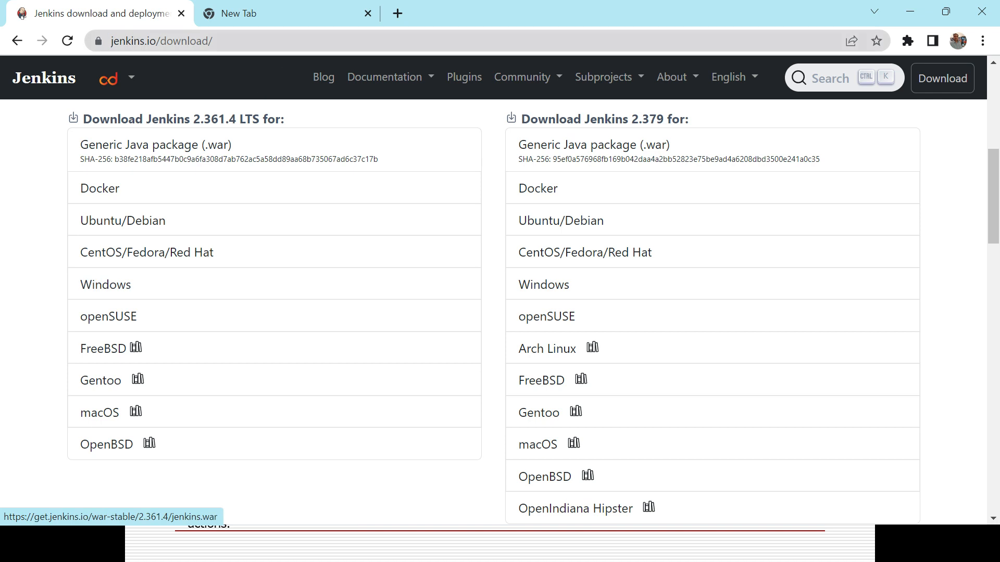
{"action": "left_click", "coordinate": [291, 17]}
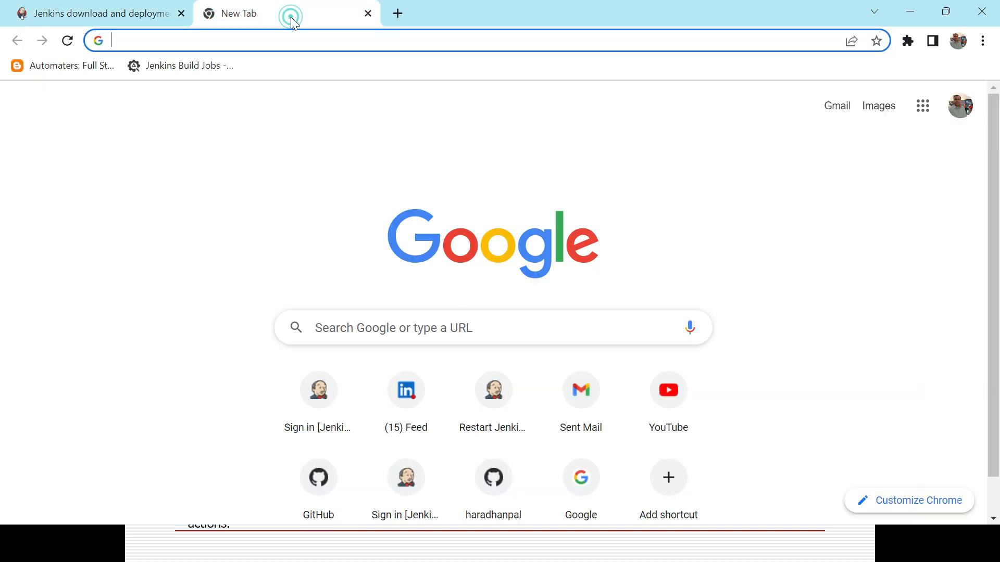
{"action": "left_click", "coordinate": [368, 15]}
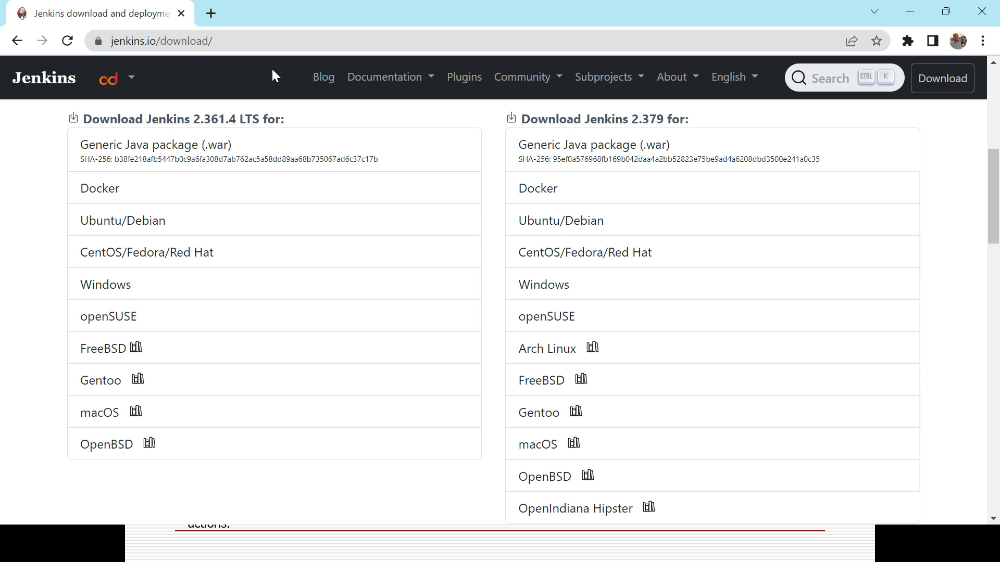
Open localhost:8080 in a new browser tab and sign in to Jenkins with the prefilled credentials
{"action": "key", "text": "alt+Tab"}
{"action": "key", "text": "alt+shift+Tab"}
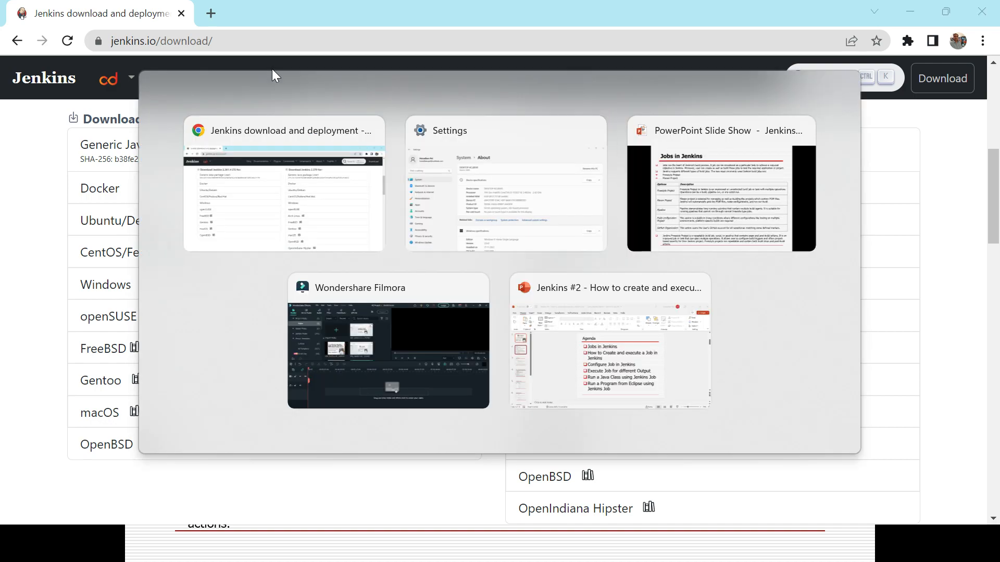
{"action": "left_click", "coordinate": [216, 13]}
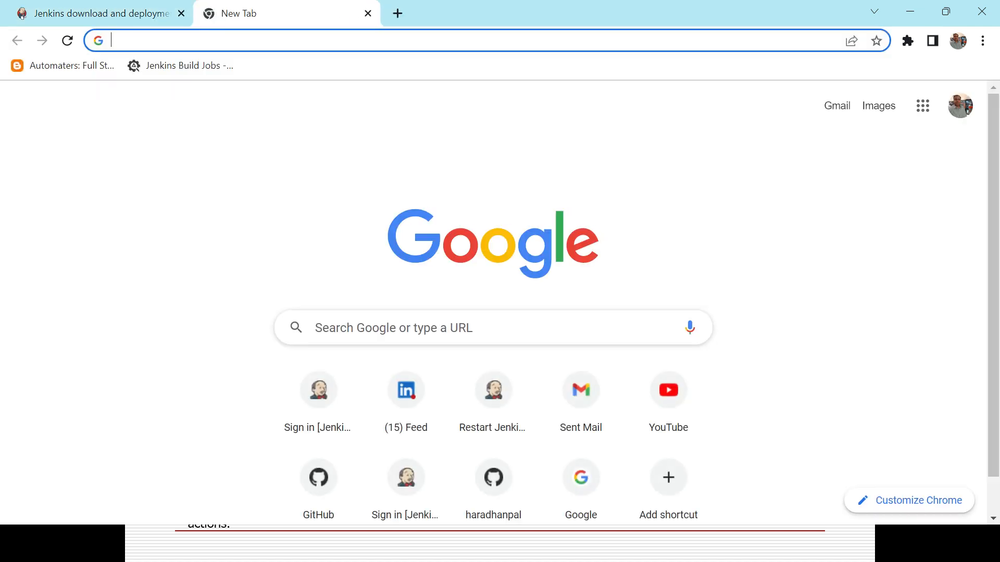
{"action": "type", "text": "loc"}
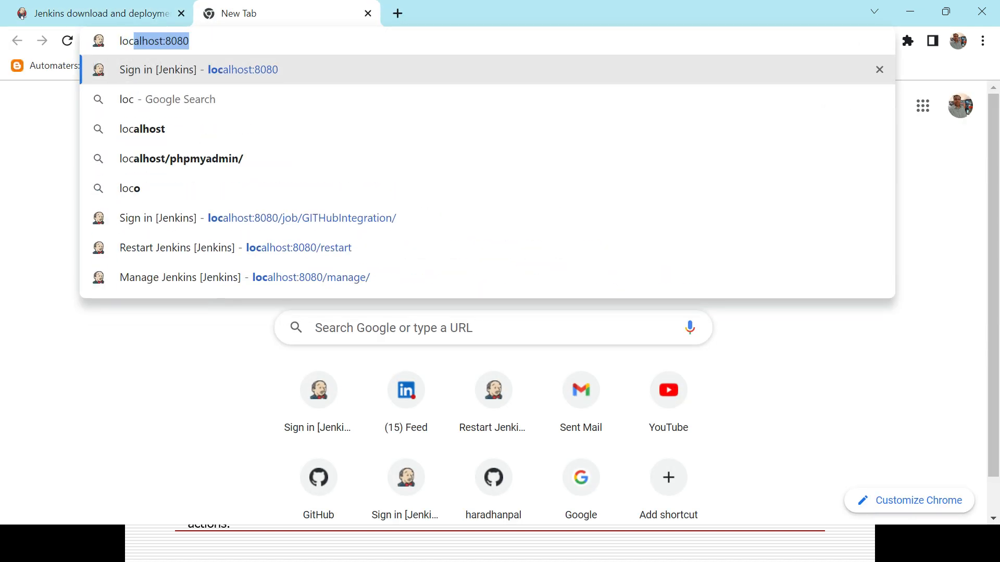
{"action": "left_click", "coordinate": [245, 71]}
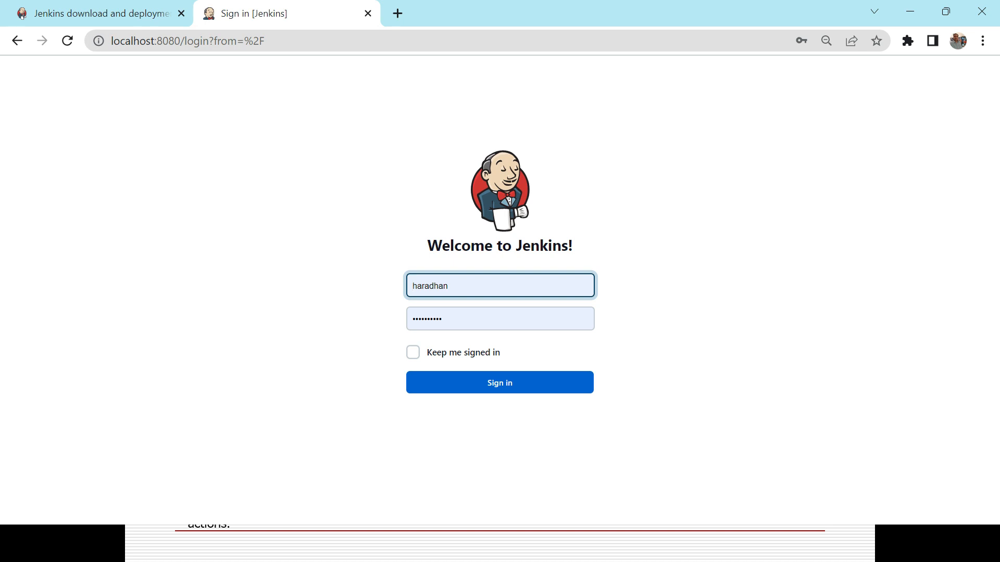
{"action": "left_click", "coordinate": [502, 388]}
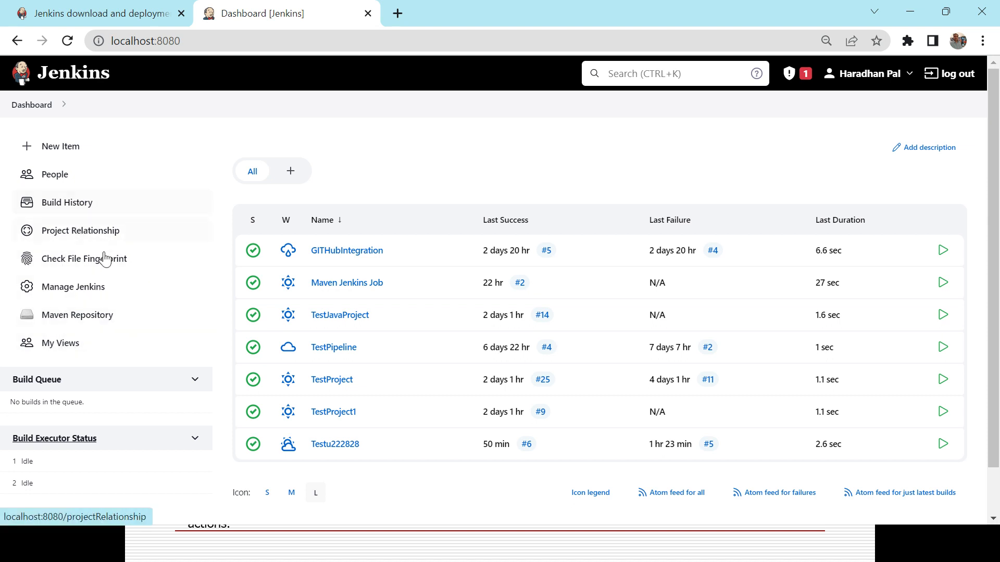
Open the Jenkins Plugin Manager from the management page, look at the installed plugins, and return to the searchable list of available plugins
{"action": "left_click", "coordinate": [78, 299]}
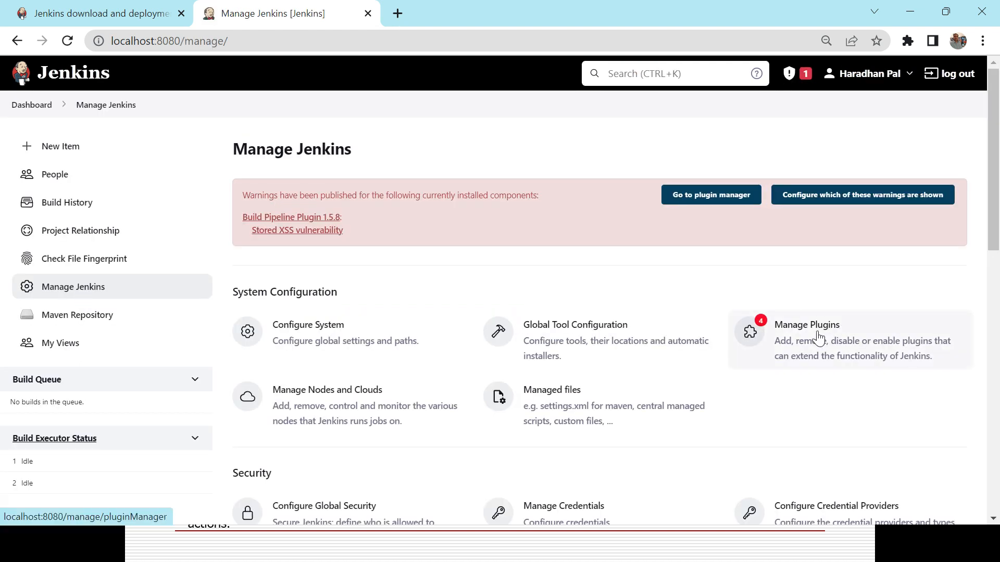
{"action": "left_click", "coordinate": [818, 337]}
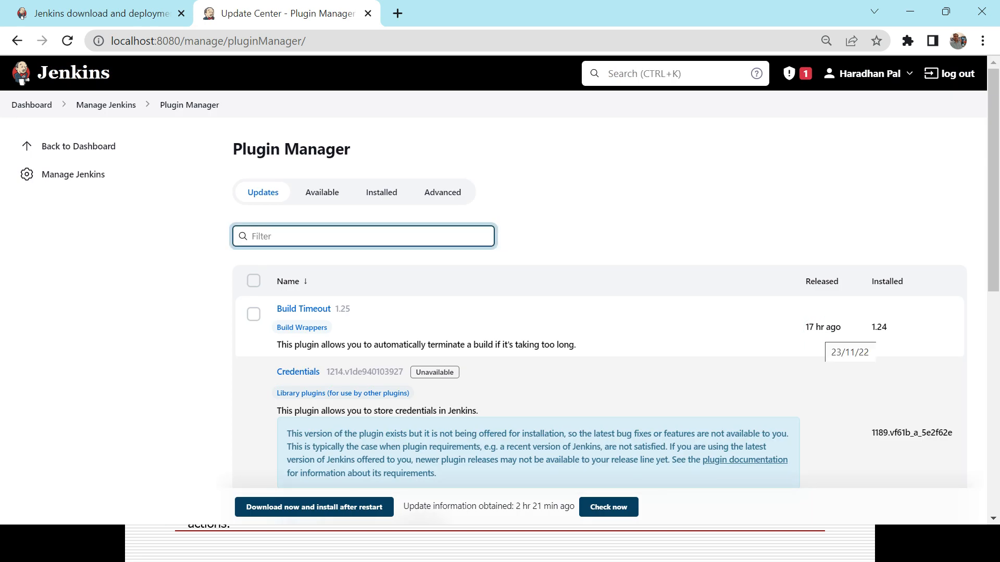
{"action": "left_click", "coordinate": [321, 200]}
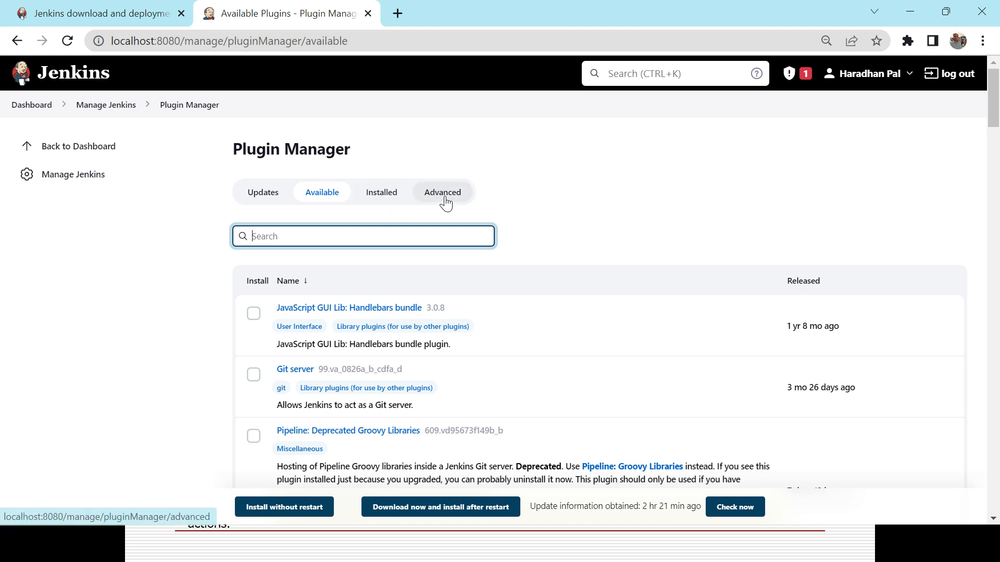
{"action": "left_click", "coordinate": [383, 200]}
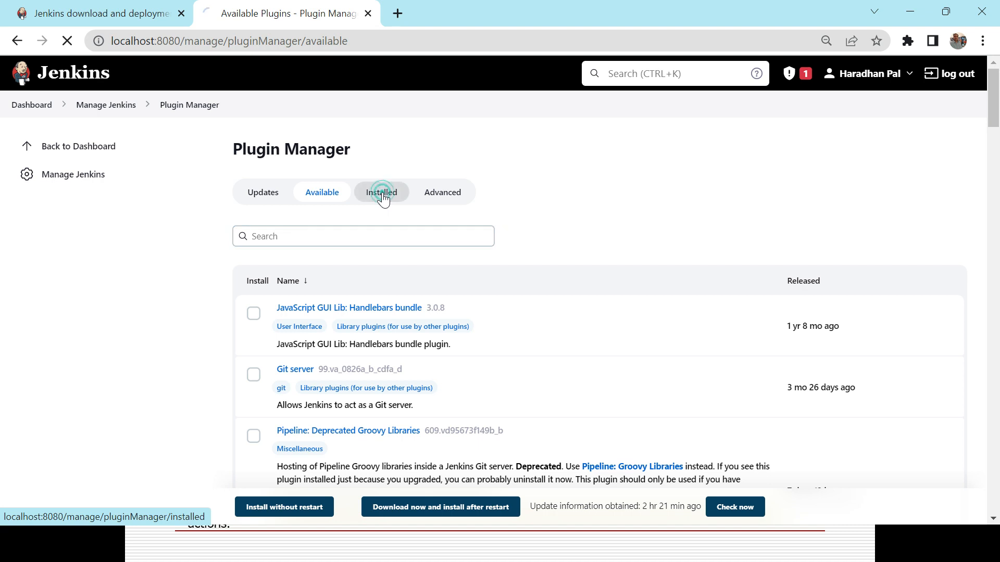
{"action": "left_click", "coordinate": [323, 193]}
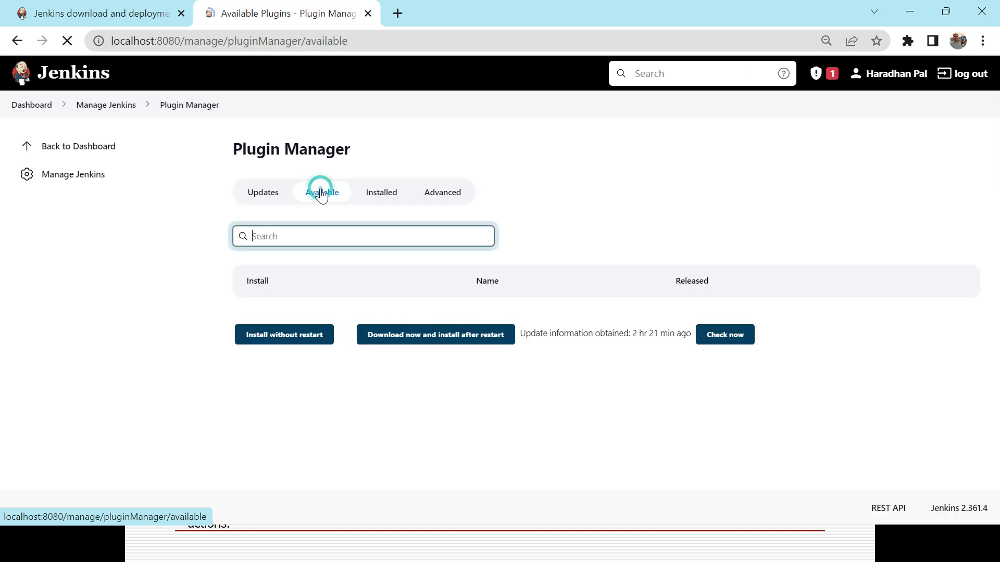
{"action": "left_click", "coordinate": [292, 236]}
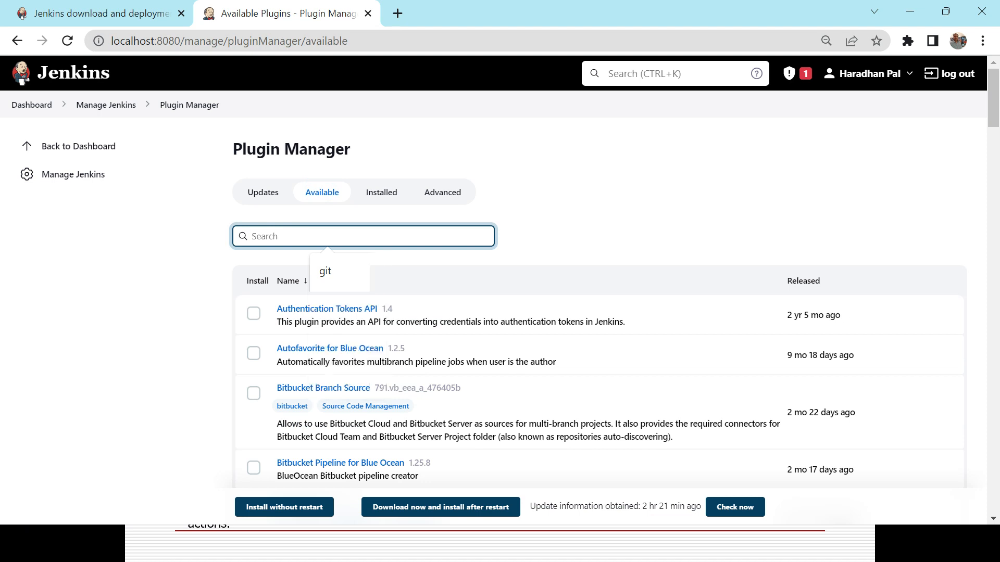
{"action": "type", "text": "mave"}
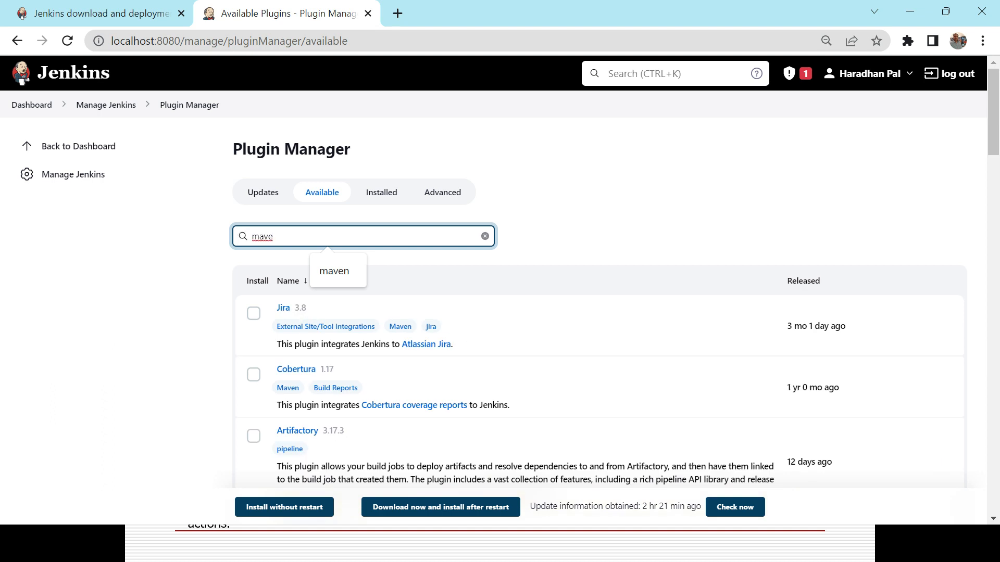
{"action": "key", "text": "BackSpace"}
{"action": "key", "text": "BackSpace"}
{"action": "key", "text": "BackSpace"}
{"action": "key", "text": "BackSpace"}
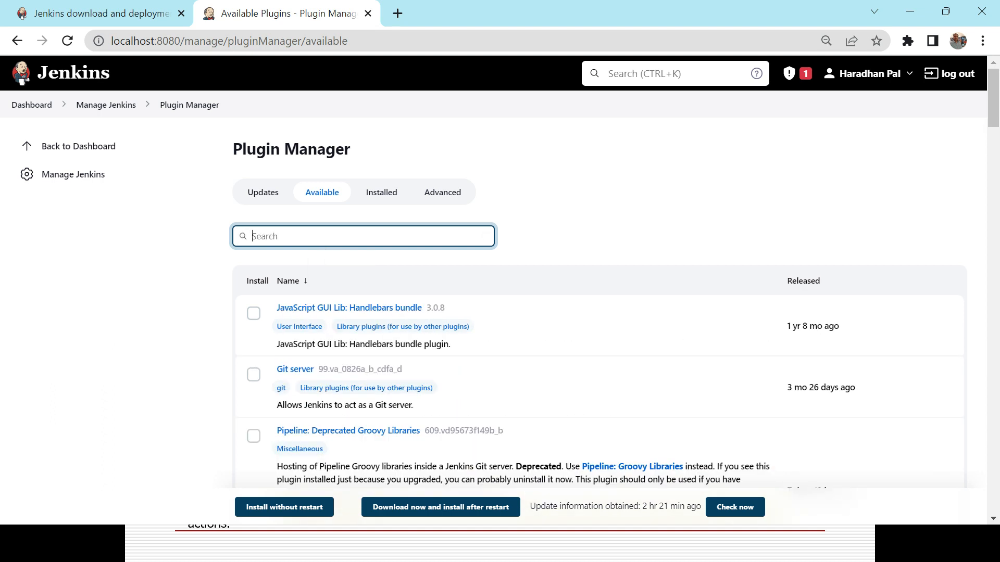
Search the available plugins for "jira", select the Jira plugin, and return to the previous page without installing it
{"action": "type", "text": "jira"}
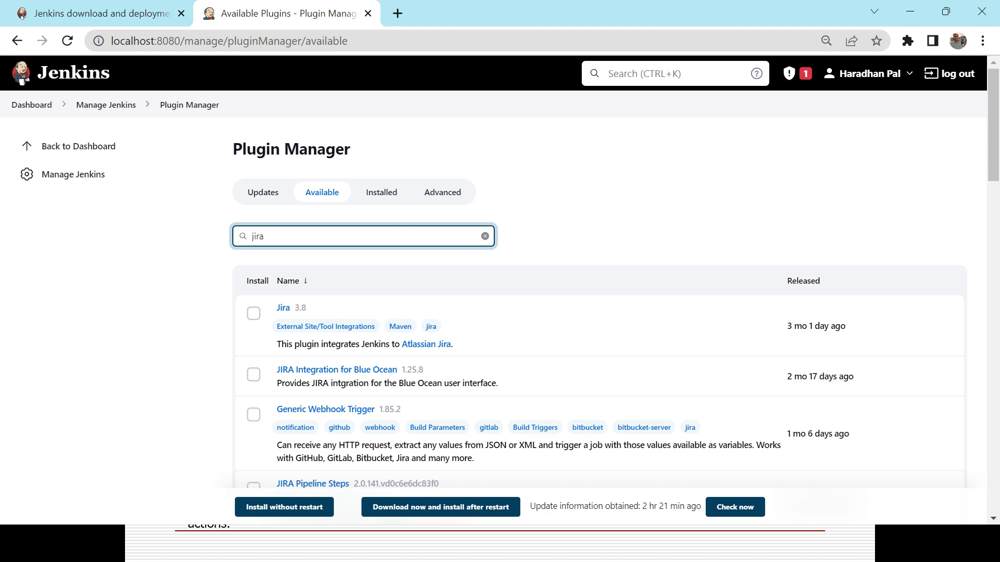
{"action": "left_click", "coordinate": [254, 314]}
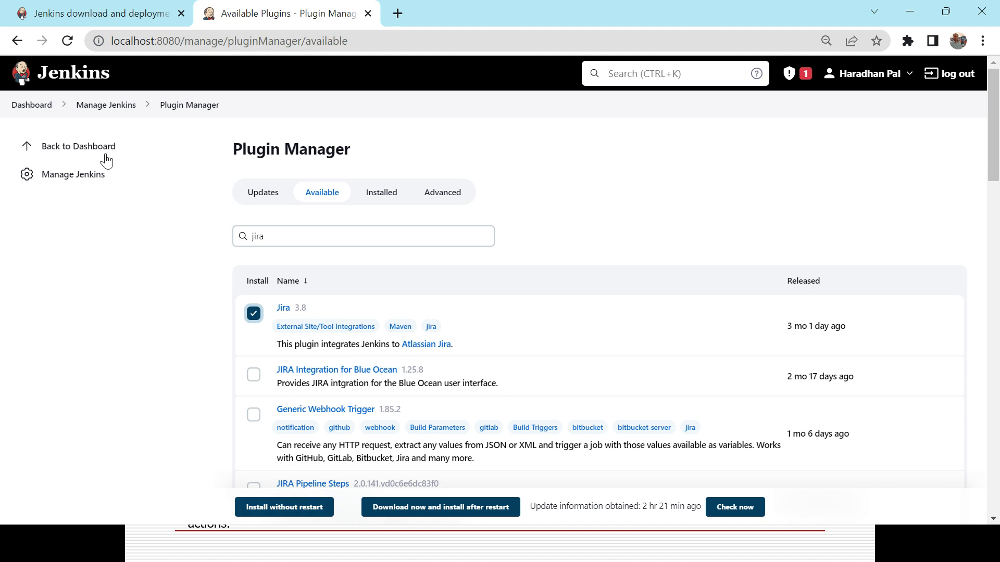
{"action": "left_click", "coordinate": [17, 41]}
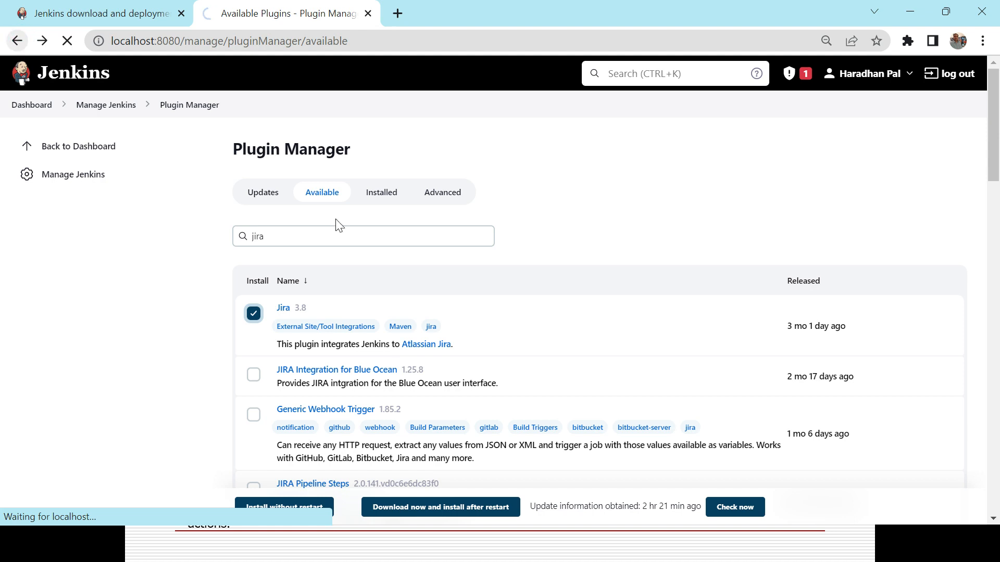
Return to the Jenkins dashboard, open localhost:8080/restart, and confirm the restart of Jenkins
{"action": "left_click", "coordinate": [32, 103]}
{"action": "left_click", "coordinate": [213, 42]}
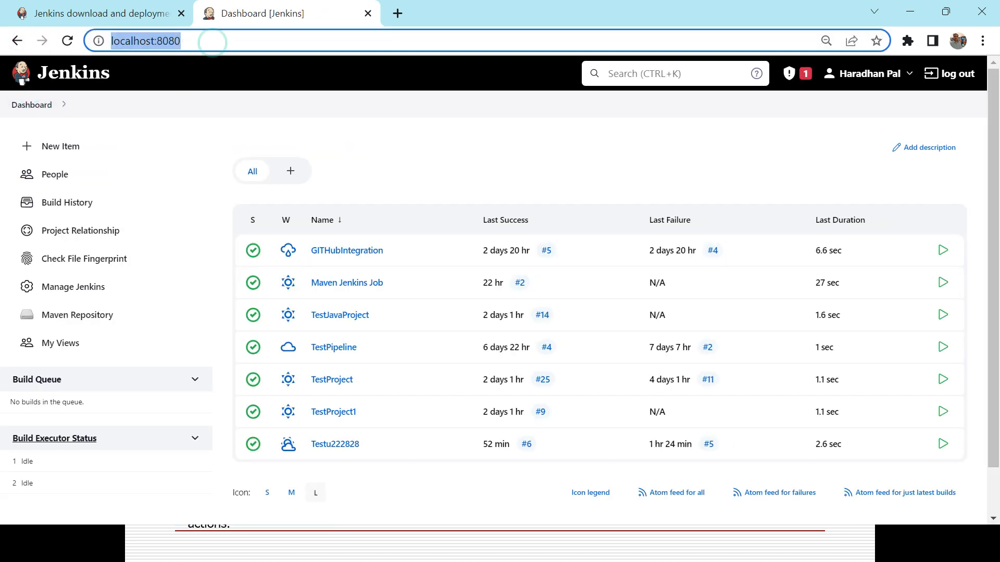
{"action": "left_click", "coordinate": [223, 40]}
{"action": "type", "text": "/"}
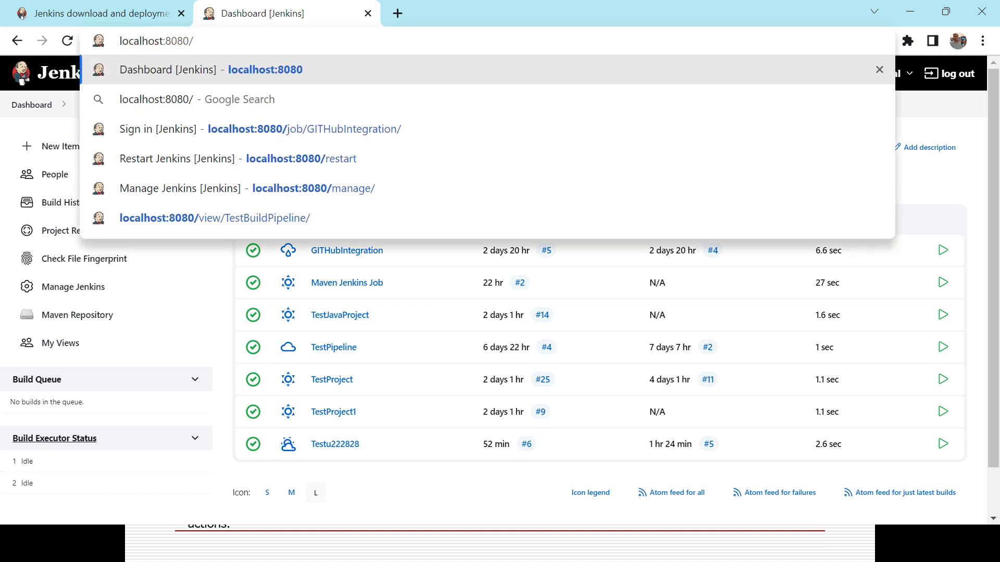
{"action": "type", "text": "restart"}
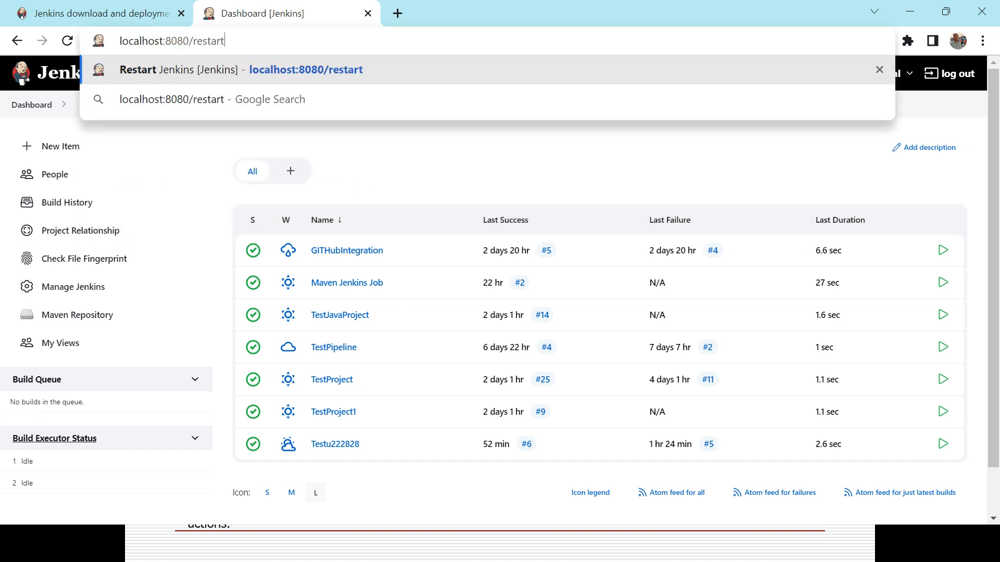
{"action": "key", "text": "Return"}
{"action": "left_click", "coordinate": [415, 148]}
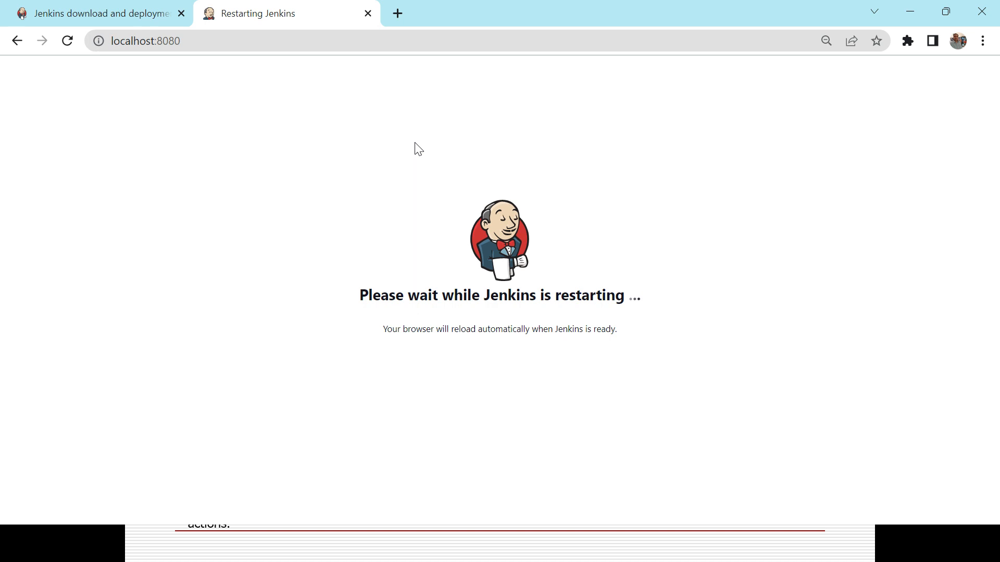
Close the Windows Settings window showing the system details and switch to the "Jobs in Jenkins" presentation slide
{"action": "key", "text": "alt+Tab"}
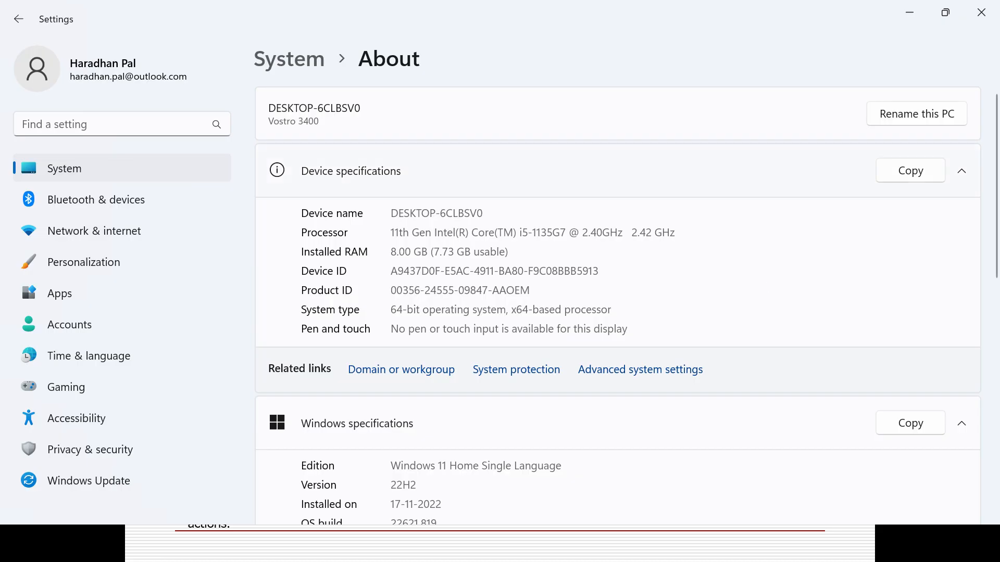
{"action": "left_click", "coordinate": [982, 17]}
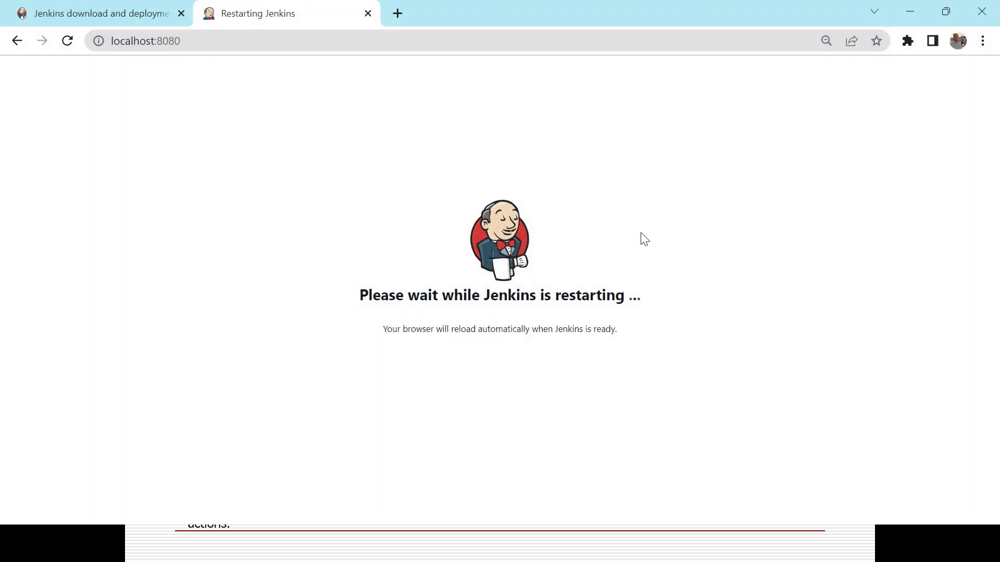
{"action": "key", "text": "alt+Tab"}
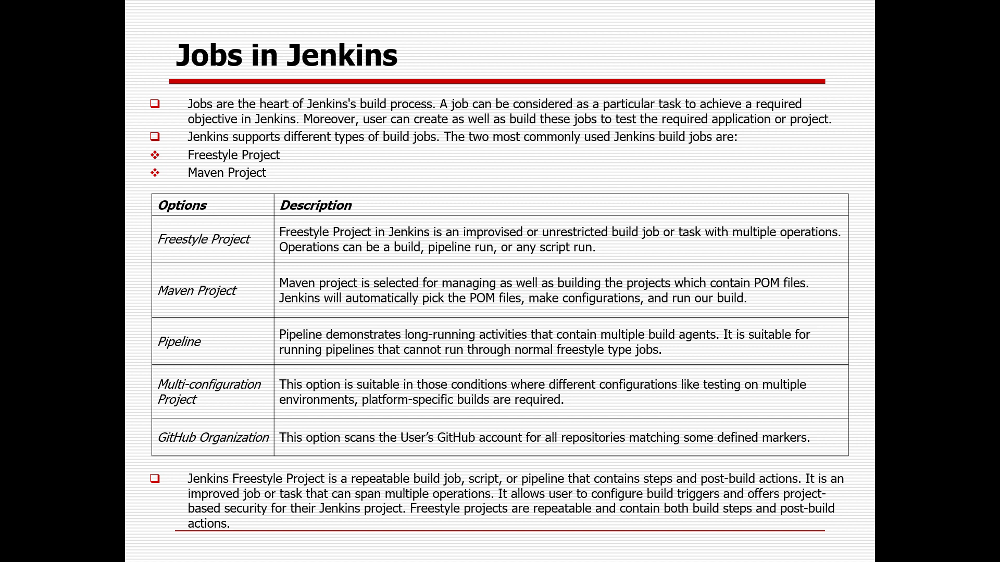
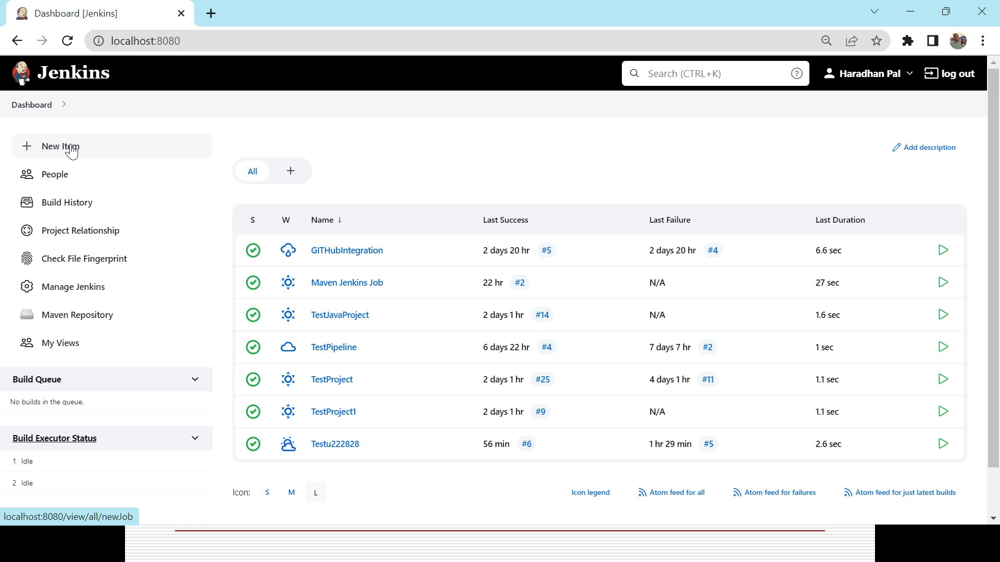
Begin a new Jenkins item and look through the available project types and the option to copy an existing item
{"action": "left_click", "coordinate": [72, 151]}
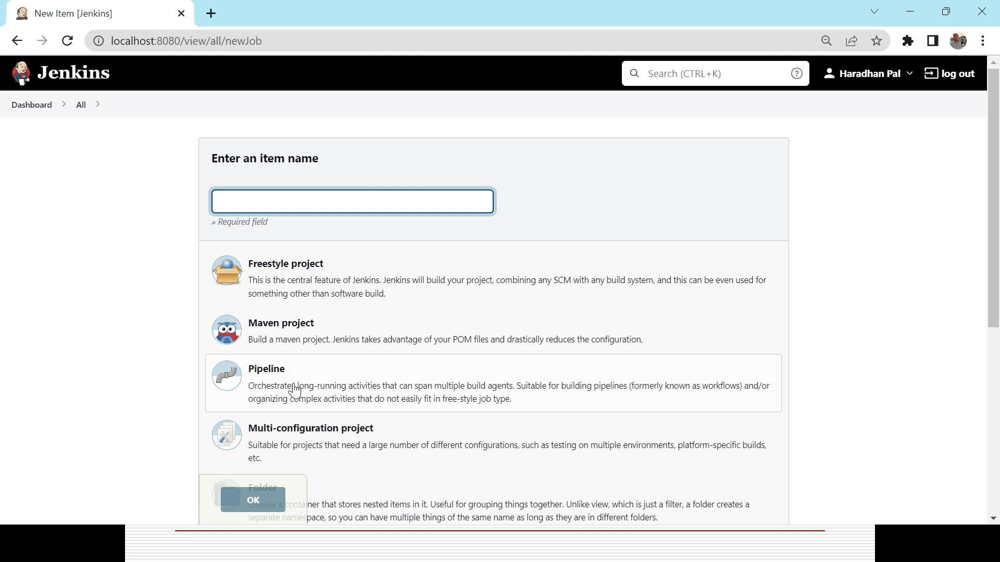
{"action": "left_click_drag", "start_coordinate": [991, 125], "coordinate": [999, 289]}
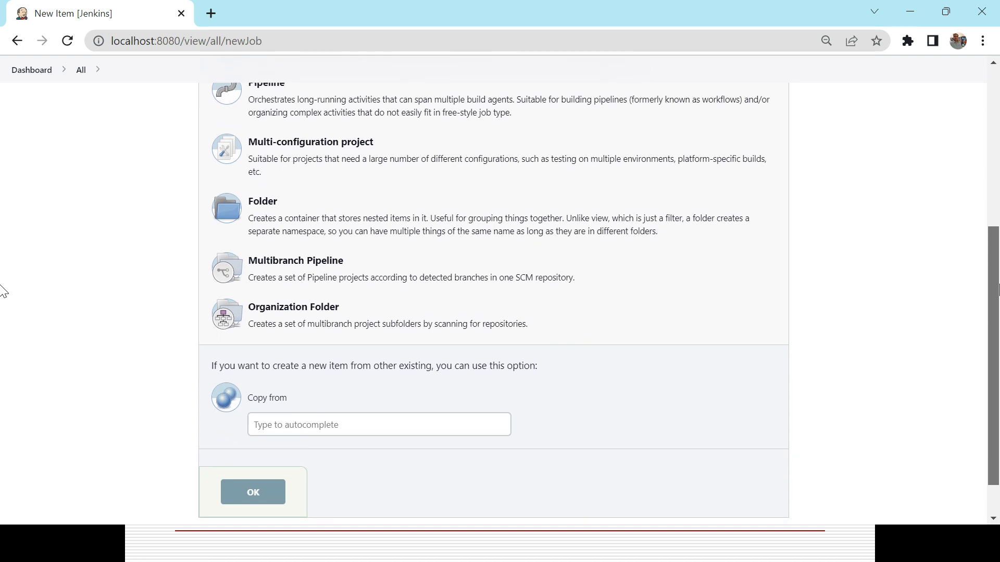
{"action": "left_click_drag", "start_coordinate": [998, 289], "coordinate": [998, 289]}
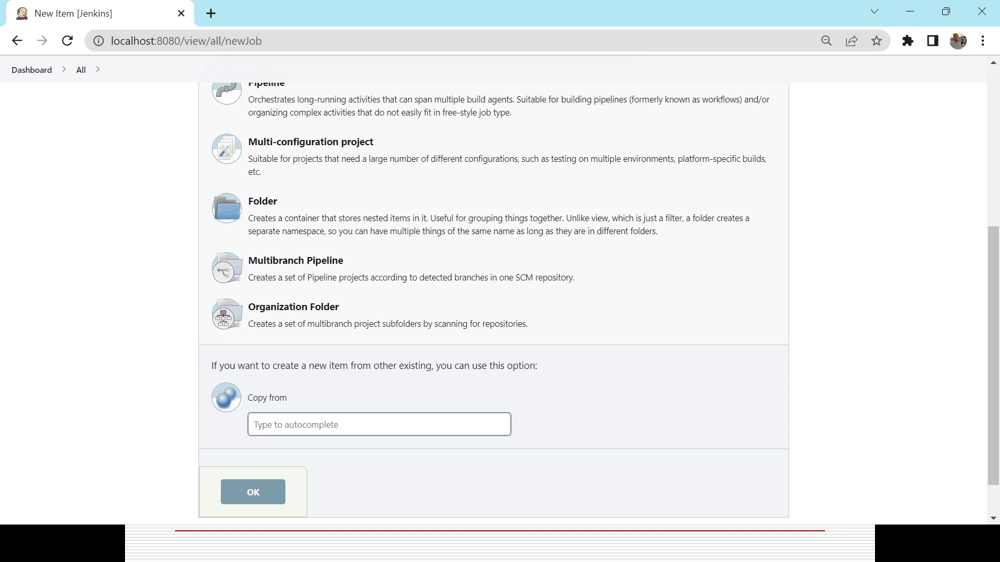
{"action": "left_click_drag", "start_coordinate": [995, 284], "coordinate": [986, 112]}
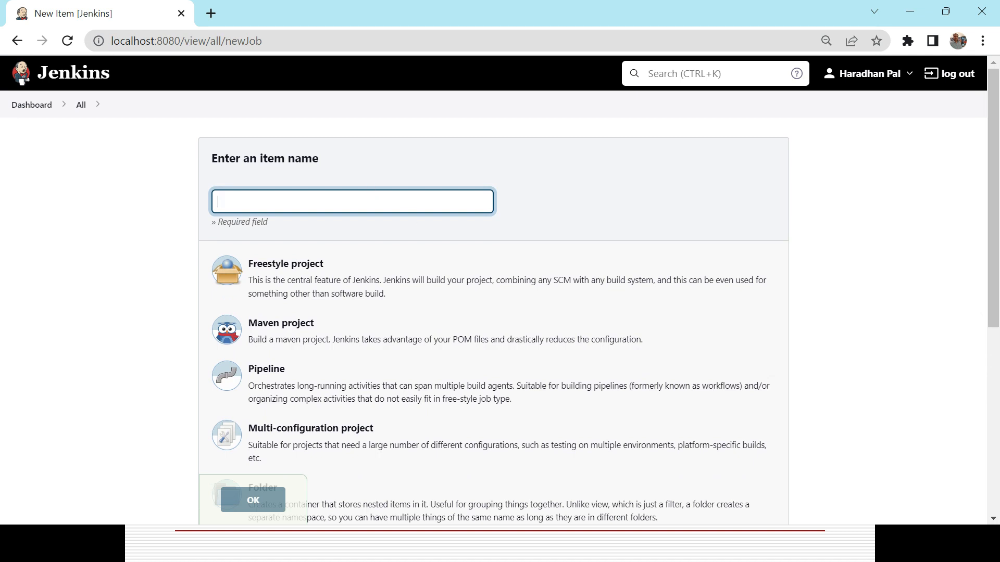
Name the new item FirstJenkinsTestJob and create it as a Freestyle project
{"action": "left_click", "coordinate": [304, 204]}
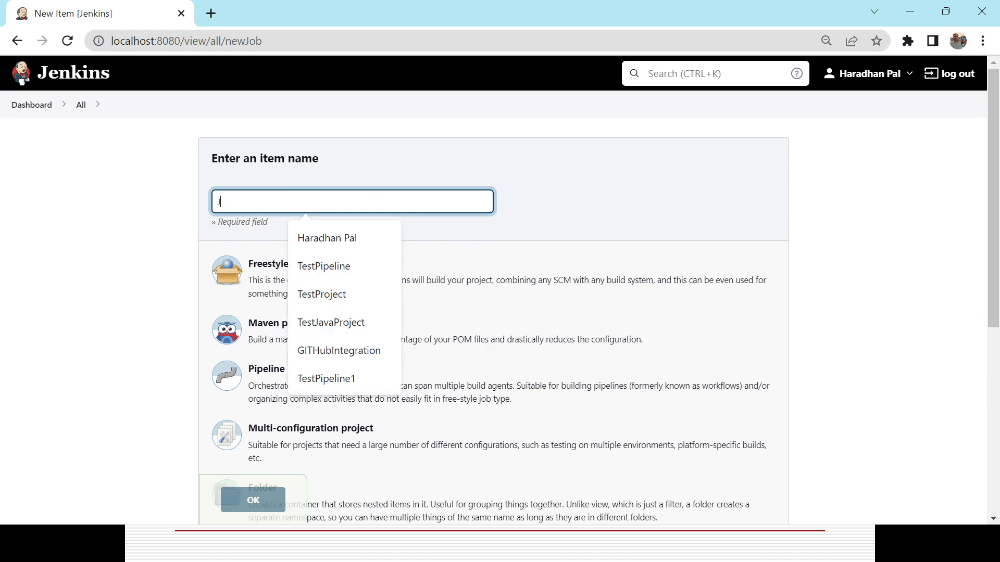
{"action": "type", "text": "First"}
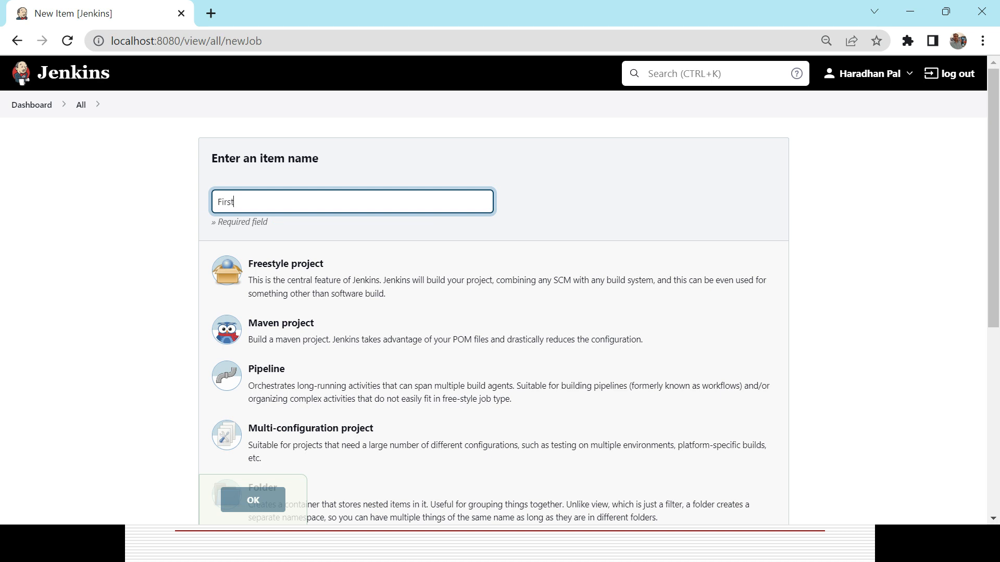
{"action": "type", "text": "JenkinsTestJob"}
{"action": "left_click", "coordinate": [290, 289]}
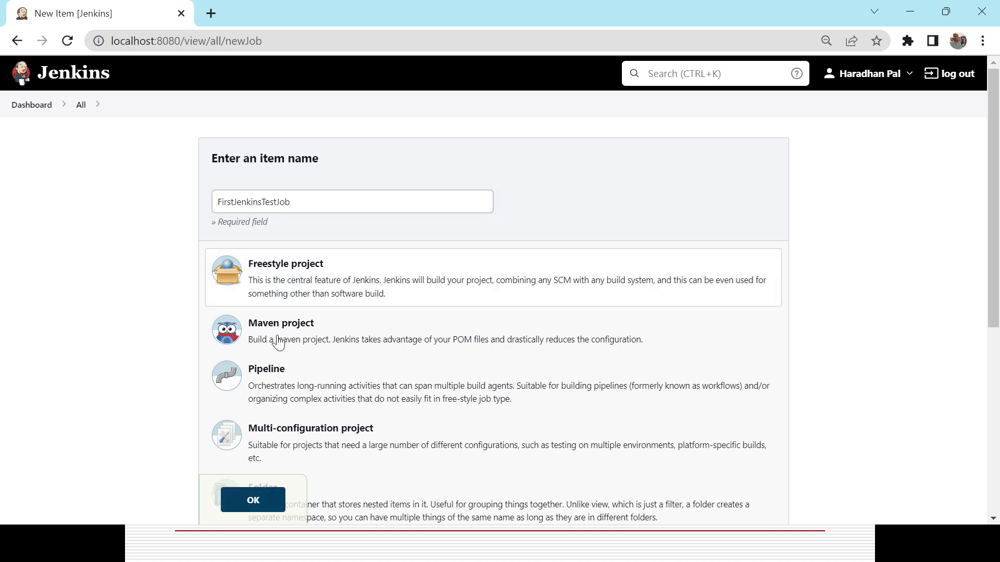
{"action": "left_click", "coordinate": [255, 501]}
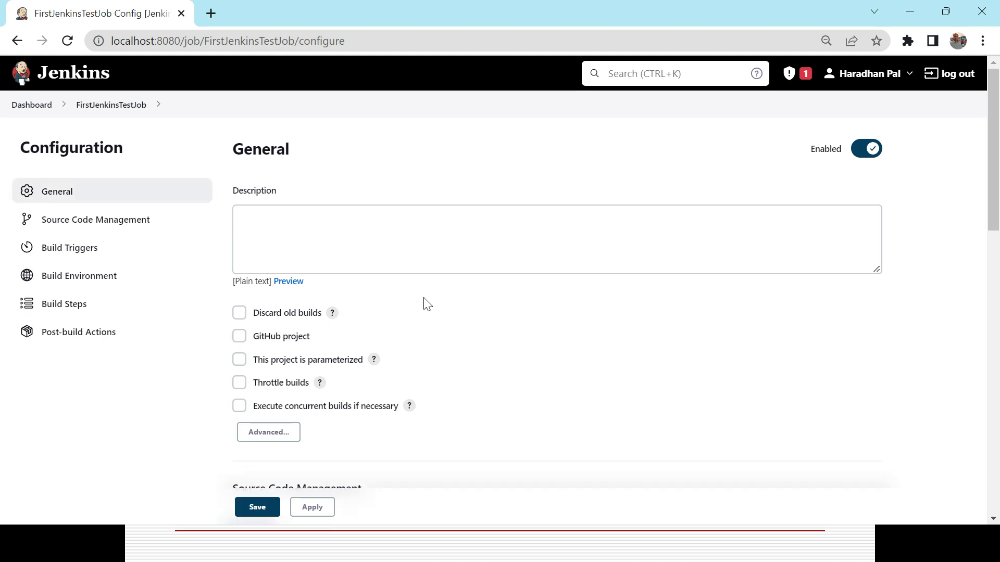
Enter the description "This is my First Jenkins Project" for the job, apply the configuration and save it
{"action": "left_click", "coordinate": [357, 234]}
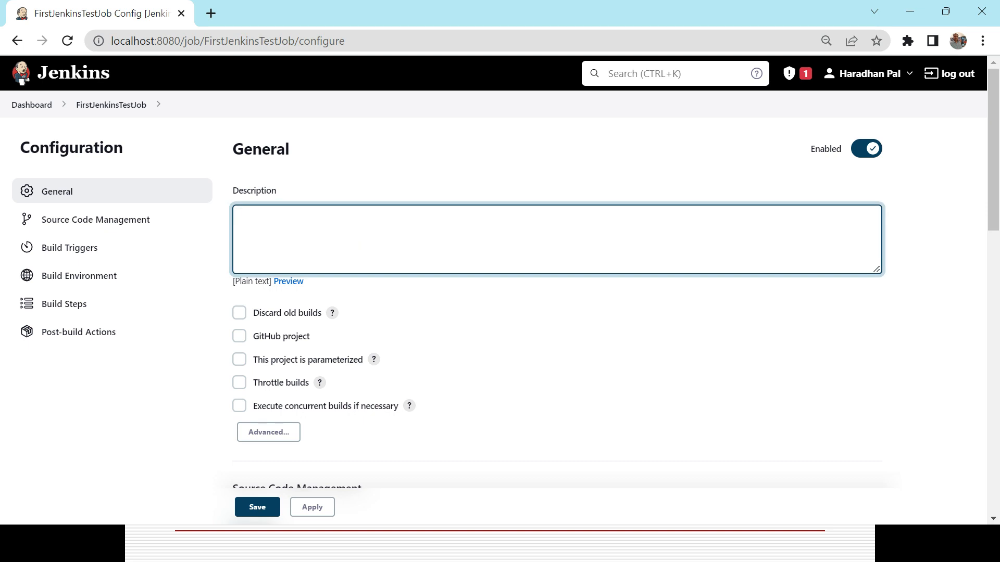
{"action": "type", "text": "This is my First Jenkins Project"}
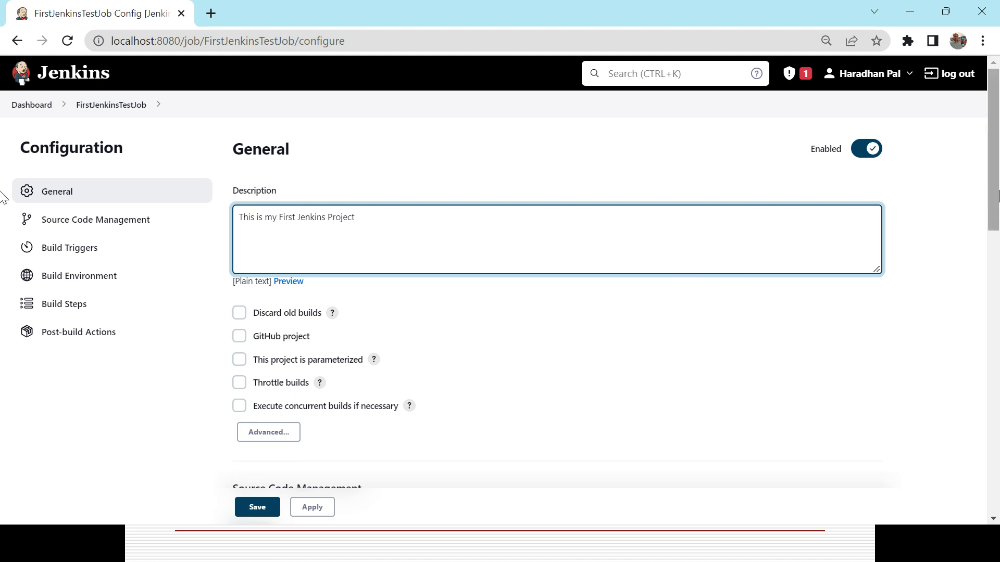
{"action": "left_click_drag", "start_coordinate": [998, 195], "coordinate": [996, 506]}
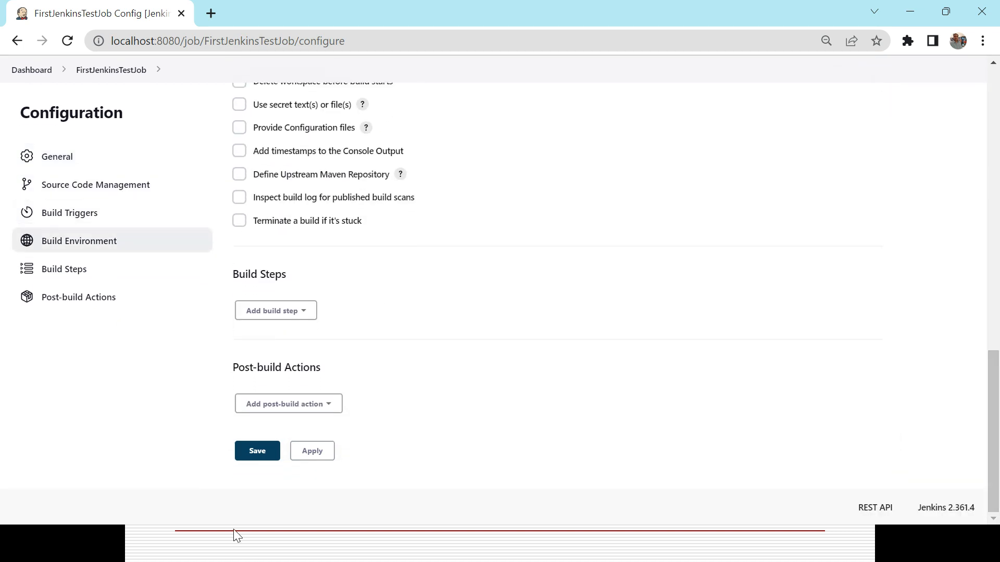
{"action": "left_click", "coordinate": [313, 451]}
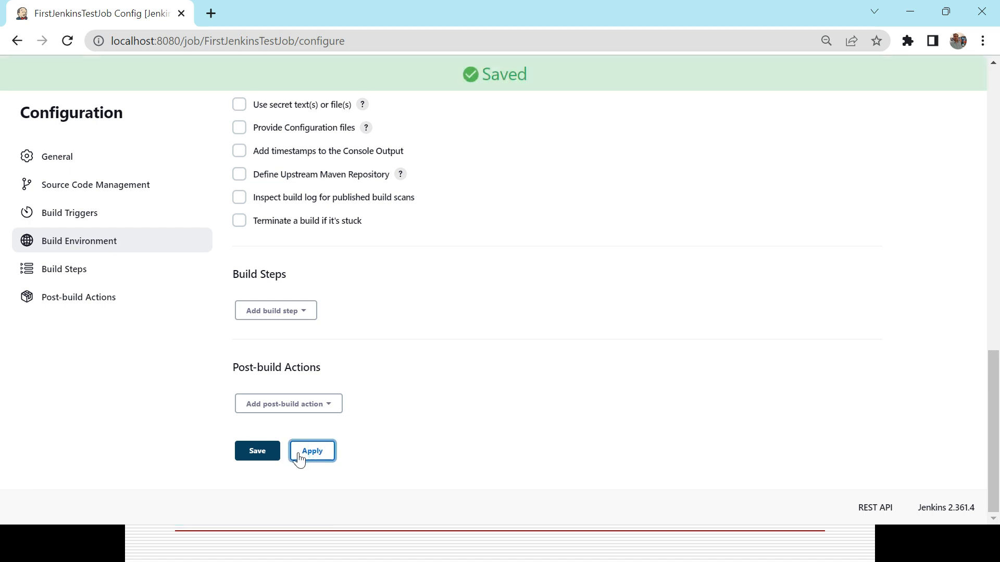
{"action": "left_click", "coordinate": [257, 451]}
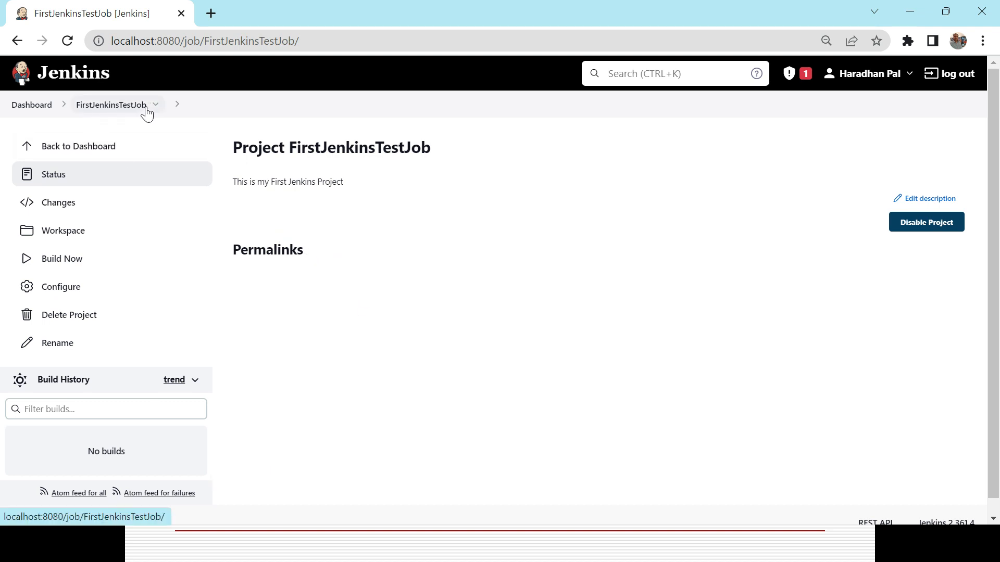
Examine the project name and description shown on the saved job's page
{"action": "triple_click", "coordinate": [279, 151]}
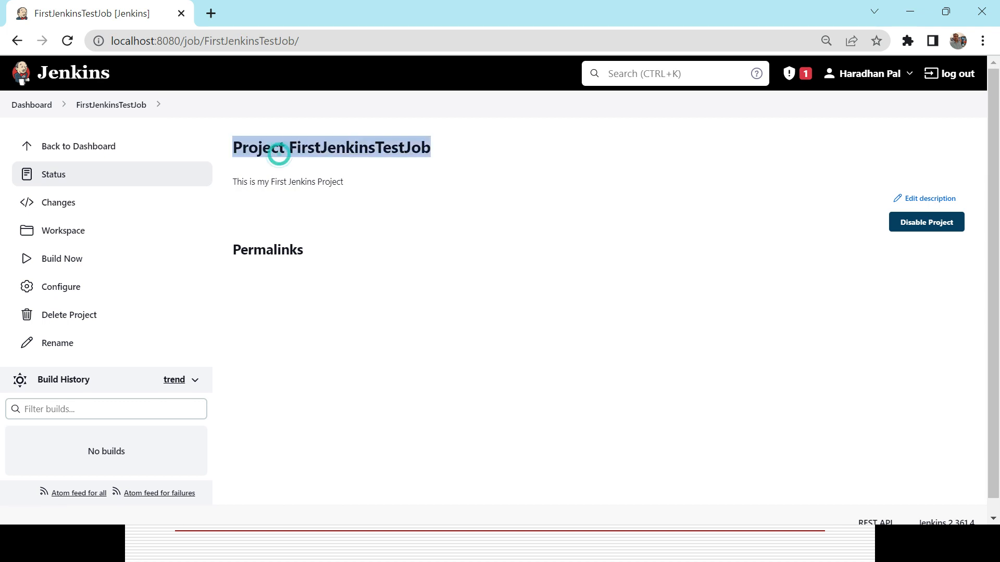
{"action": "double_click", "coordinate": [322, 150]}
{"action": "triple_click", "coordinate": [353, 147]}
{"action": "triple_click", "coordinate": [305, 181]}
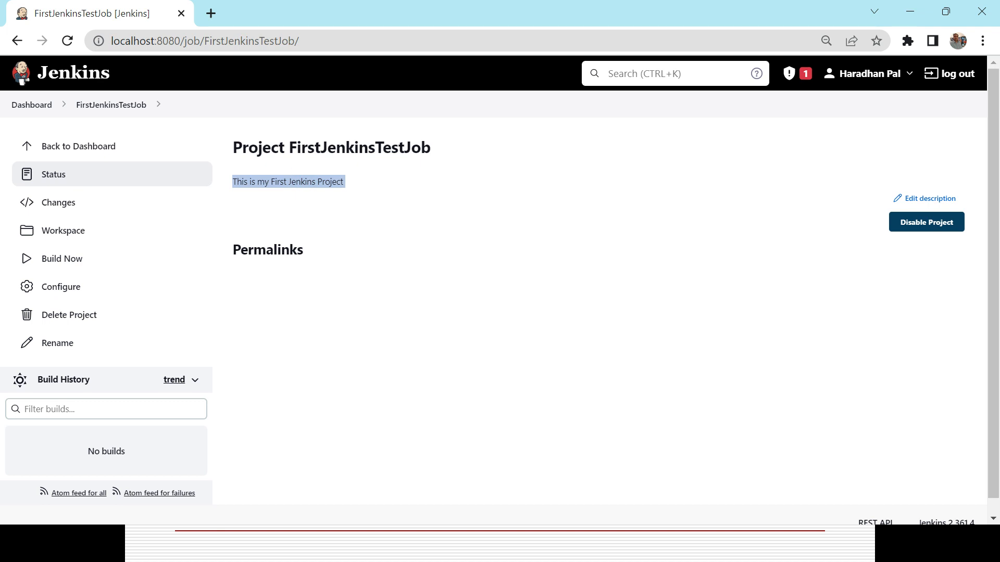
{"action": "triple_click", "coordinate": [287, 145]}
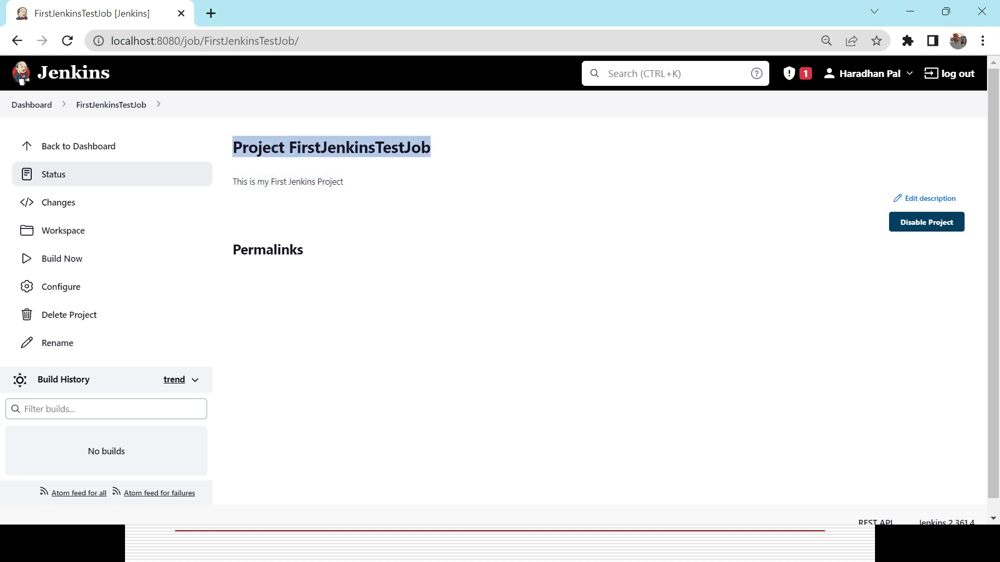
{"action": "left_click", "coordinate": [373, 148]}
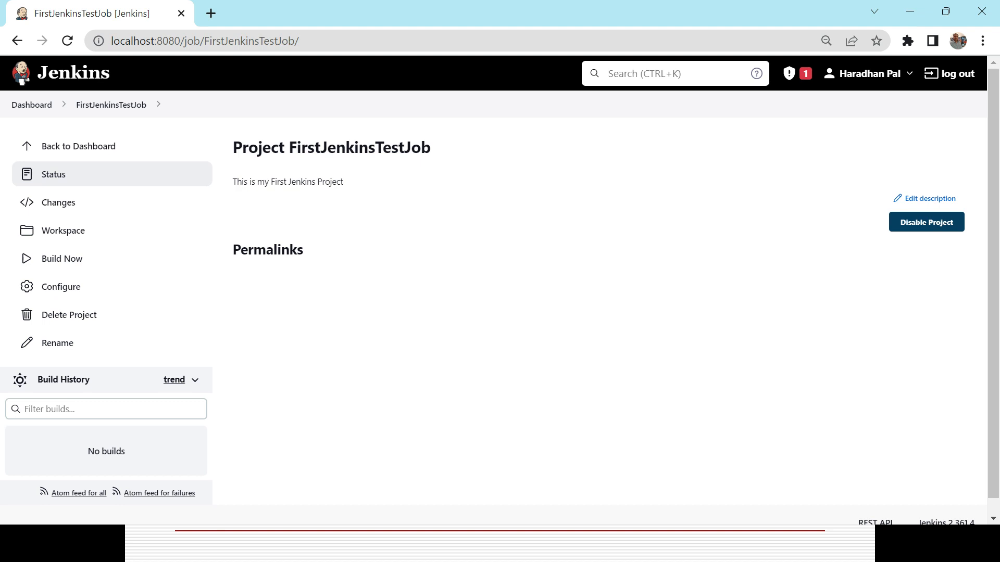
{"action": "double_click", "coordinate": [297, 149]}
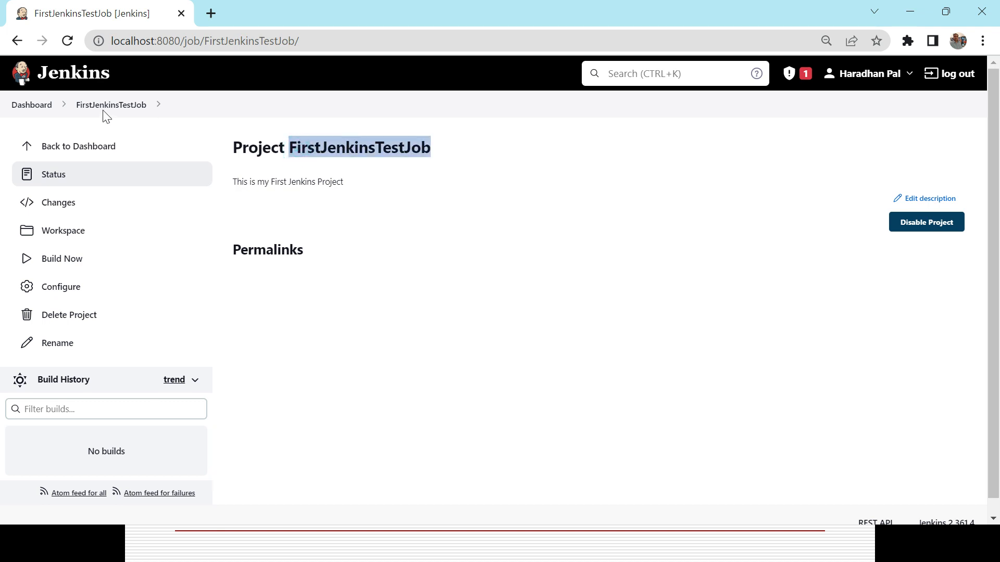
{"action": "triple_click", "coordinate": [295, 183]}
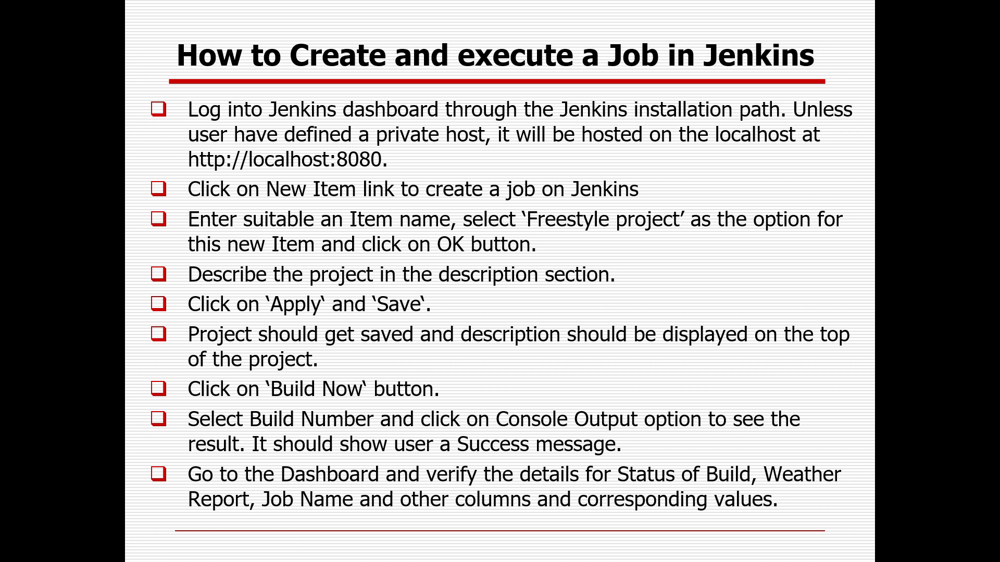
Switch from the slide back to Jenkins, build FirstJenkinsTestJob and open the console output of build #1
{"action": "key", "text": "alt+Tab"}
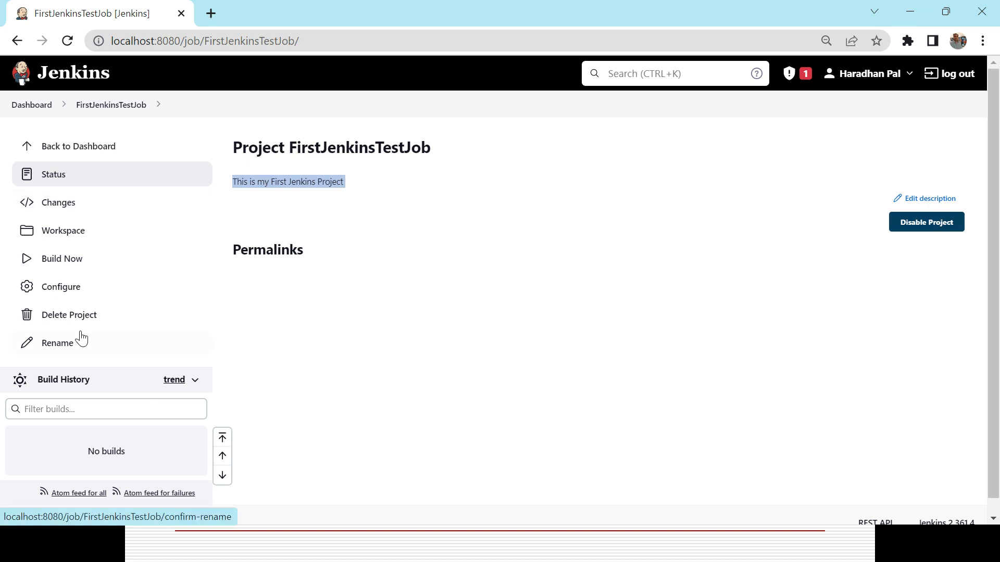
{"action": "left_click", "coordinate": [71, 263]}
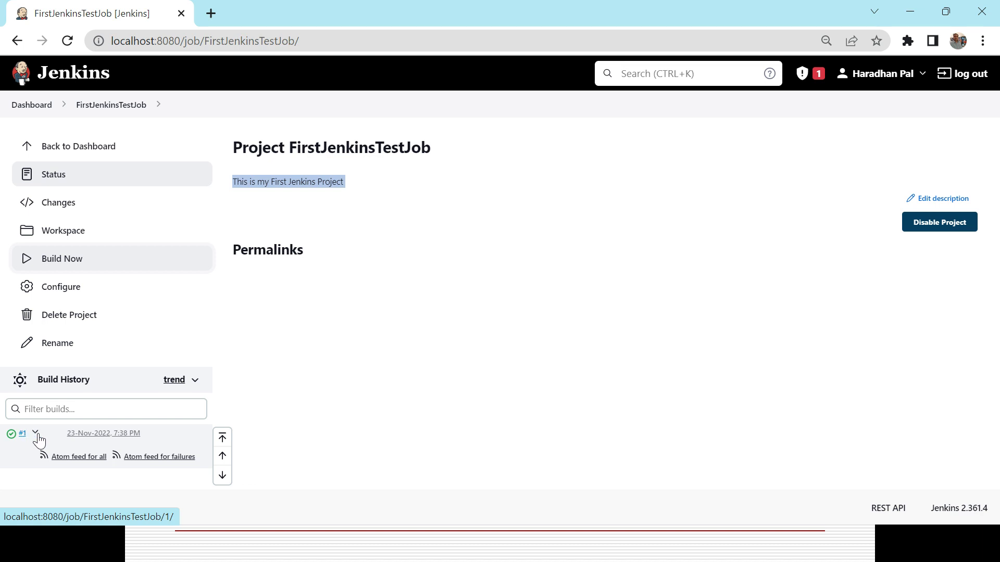
{"action": "left_click", "coordinate": [36, 434]}
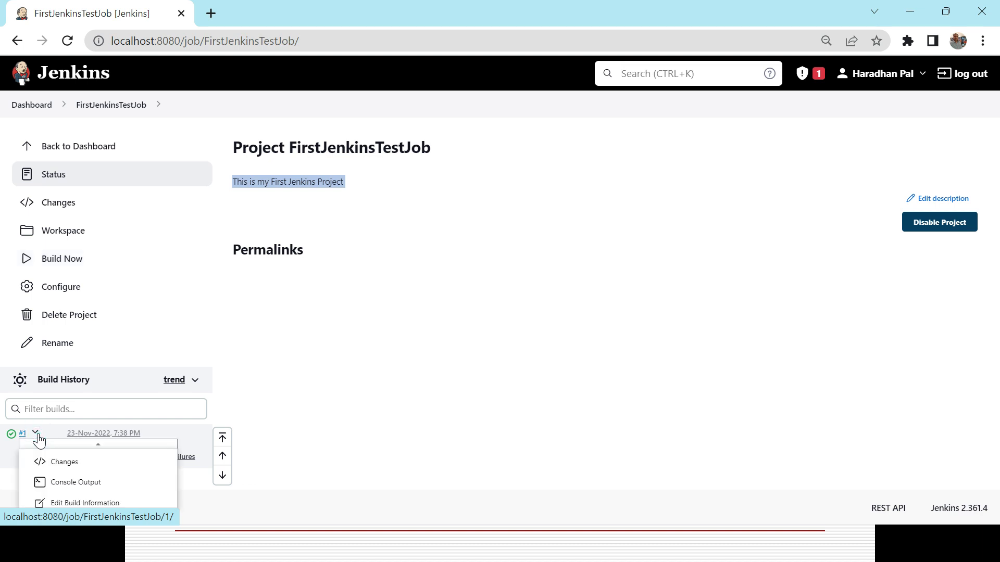
{"action": "left_click", "coordinate": [89, 484]}
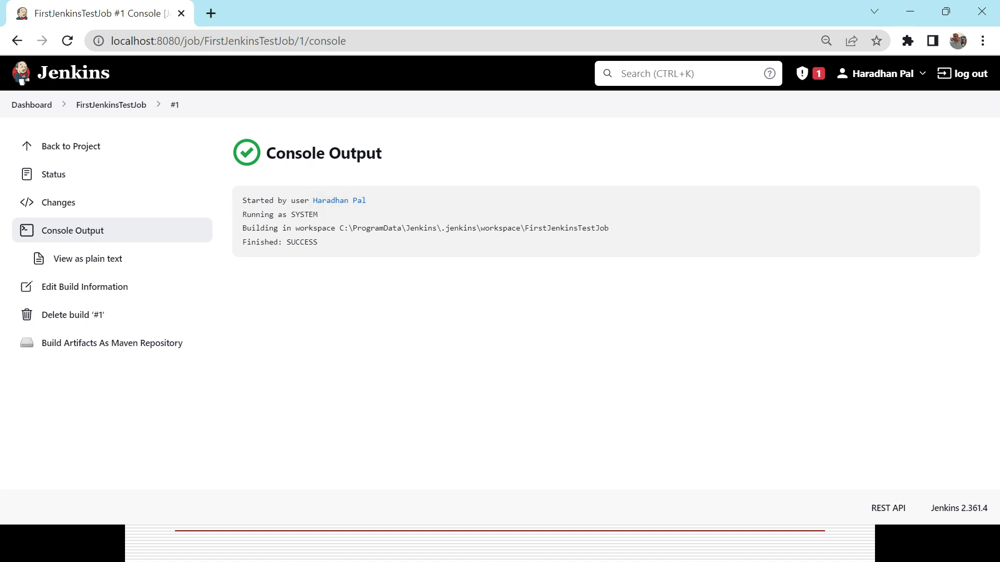
Examine the build's console output for the running account, the workspace path and the final result
{"action": "triple_click", "coordinate": [299, 214]}
{"action": "triple_click", "coordinate": [299, 228]}
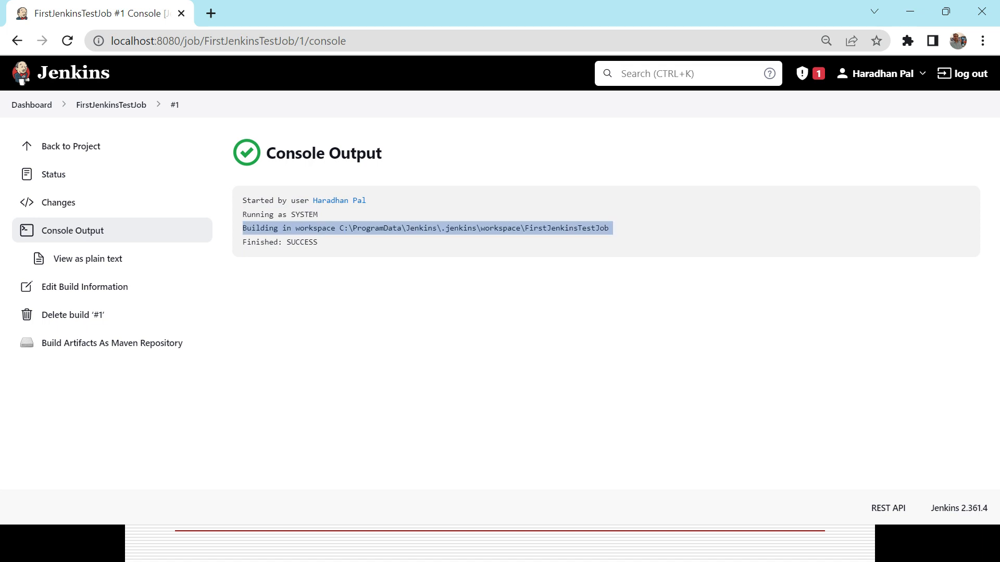
{"action": "double_click", "coordinate": [375, 228]}
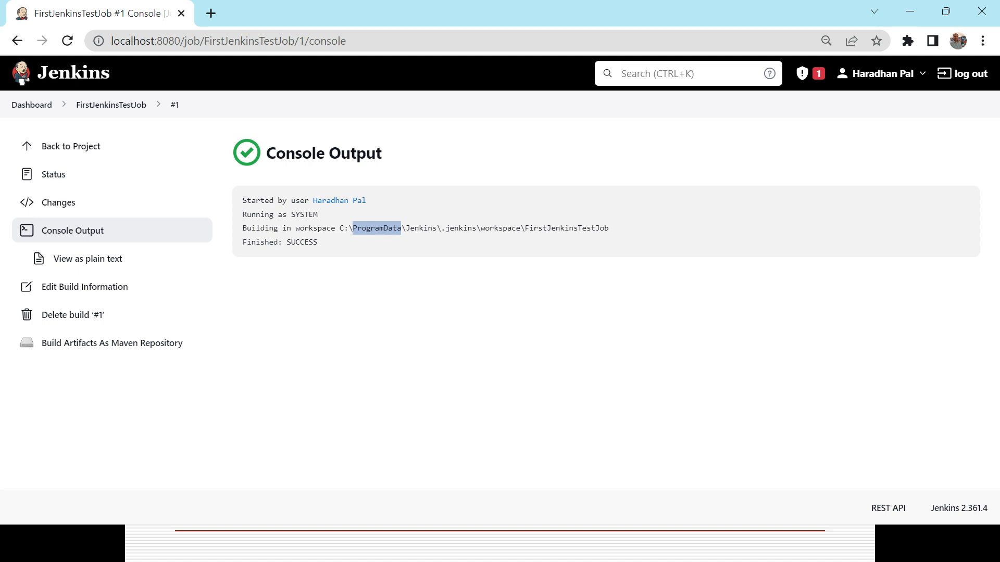
{"action": "double_click", "coordinate": [497, 228]}
{"action": "double_click", "coordinate": [560, 230]}
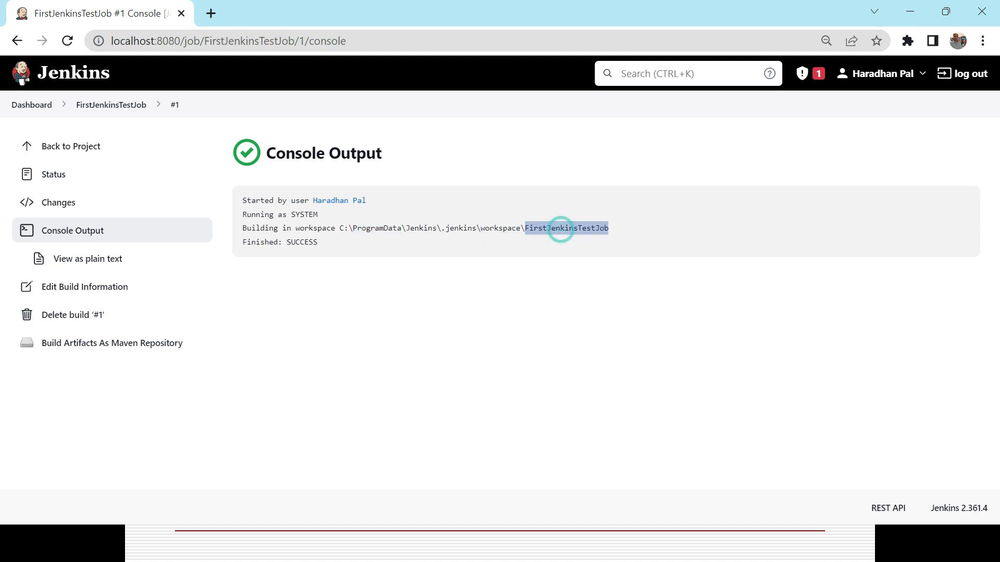
{"action": "double_click", "coordinate": [302, 242]}
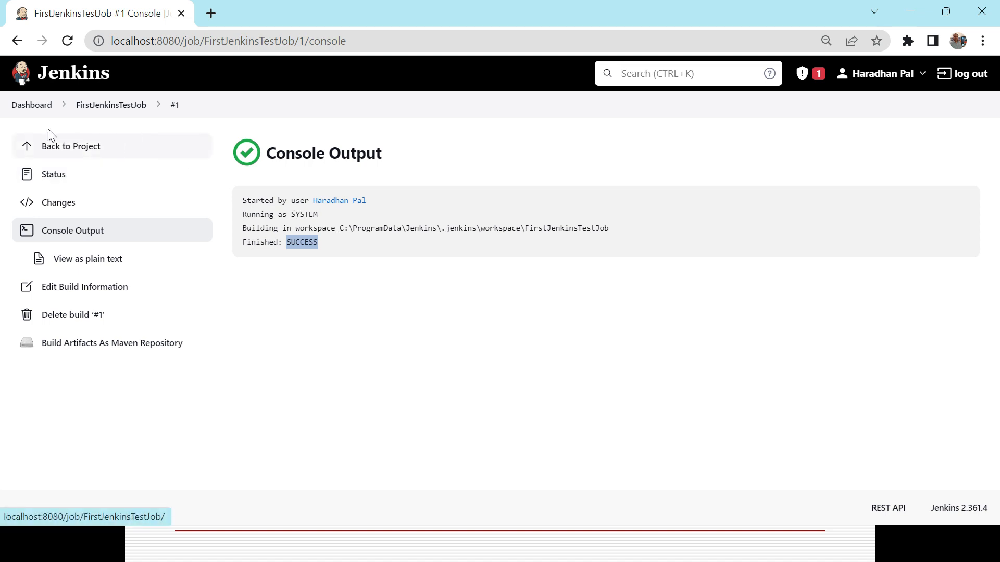
Return to the Jenkins dashboard to view the job list, and consult the "How to Create and execute a Job in Jenkins" slide
{"action": "left_click", "coordinate": [31, 106]}
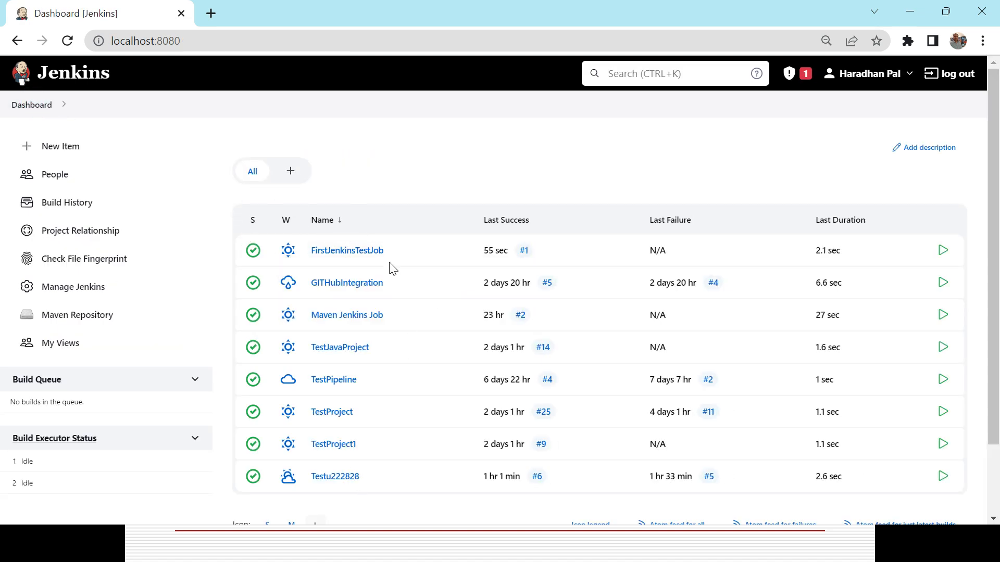
{"action": "mouse_move", "coordinate": [994, 119]}
{"action": "left_mouse_down"}
{"action": "mouse_move", "coordinate": [997, 207]}
{"action": "mouse_move", "coordinate": [992, 109]}
{"action": "left_mouse_up"}
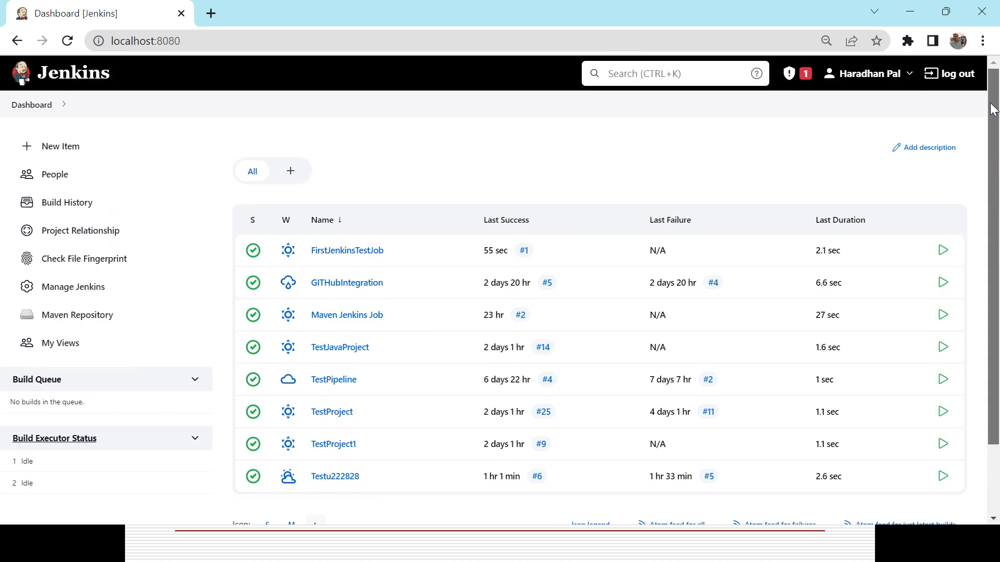
{"action": "key", "text": "alt+Tab"}
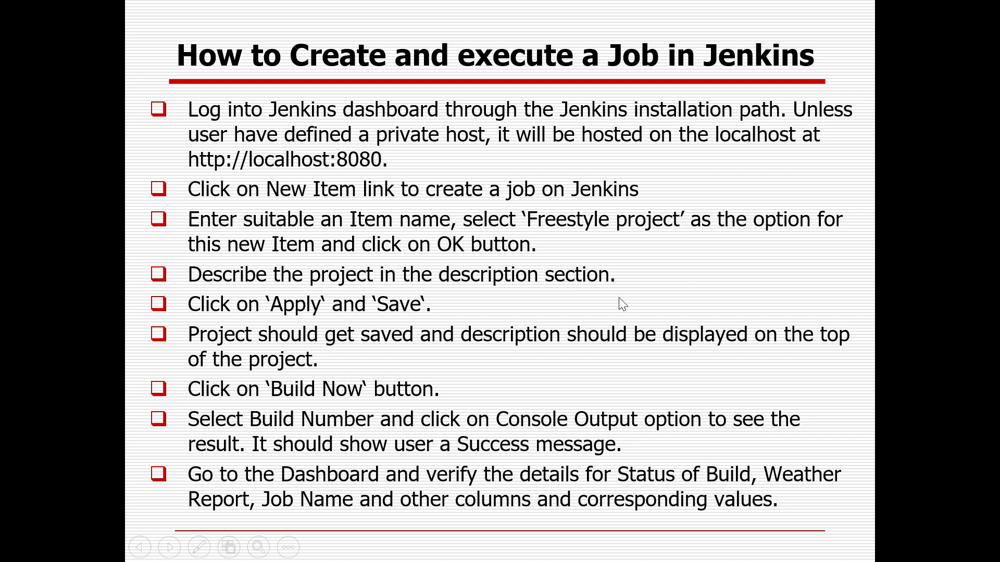
{"action": "key", "text": "alt+Tab"}
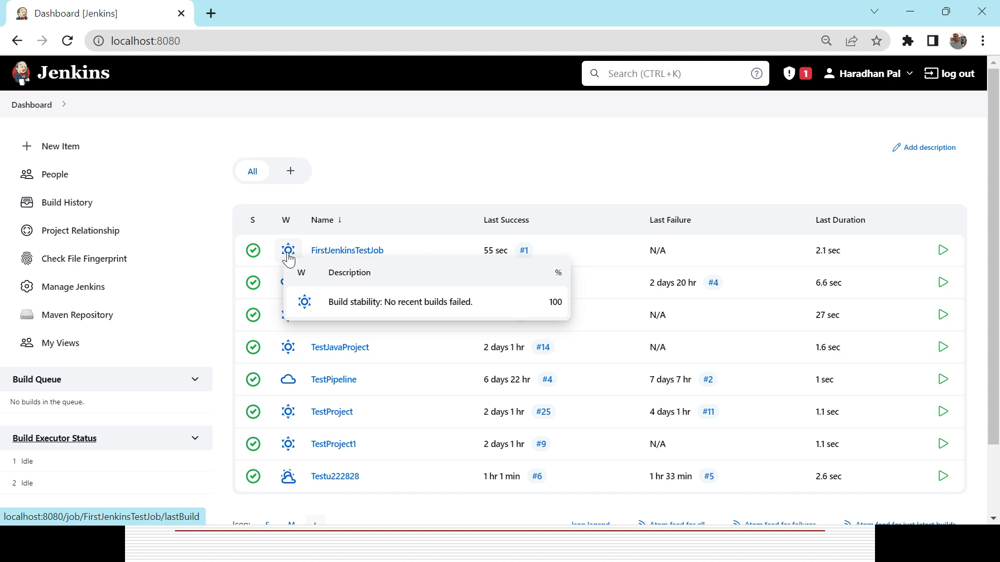
Examine the weather reports of the dashboard jobs and the last failure value of FirstJenkinsTestJob
{"action": "mouse_move", "coordinate": [290, 286]}
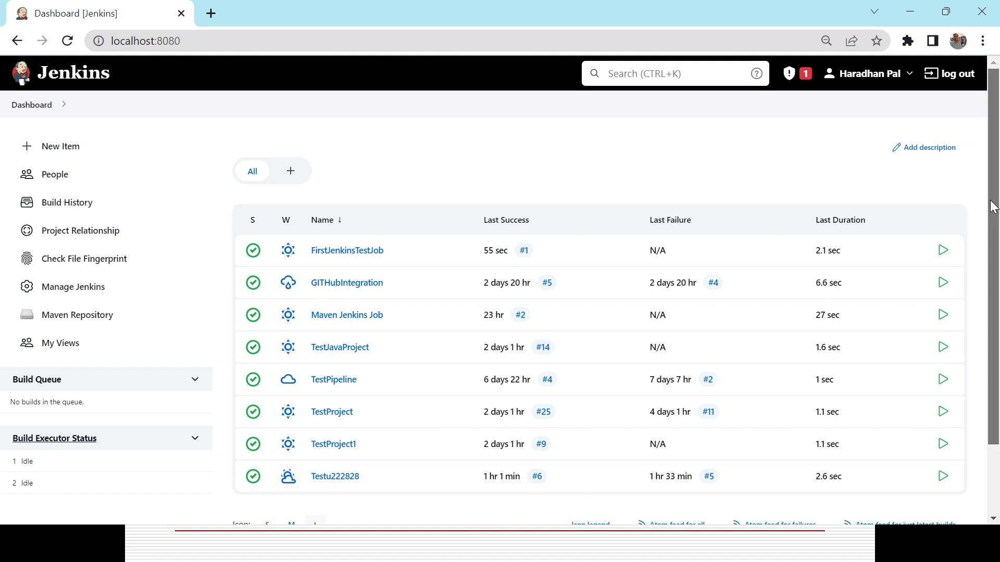
{"action": "scroll", "coordinate": [996, 201], "scroll_direction": "down", "scroll_amount": 2}
{"action": "mouse_move", "coordinate": [299, 407]}
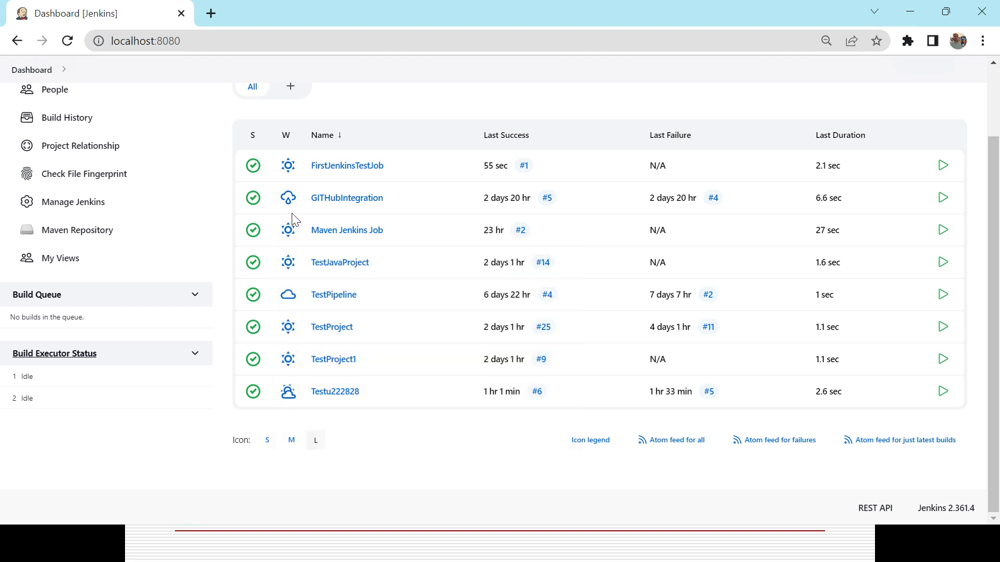
{"action": "mouse_move", "coordinate": [287, 205]}
{"action": "double_click", "coordinate": [658, 165]}
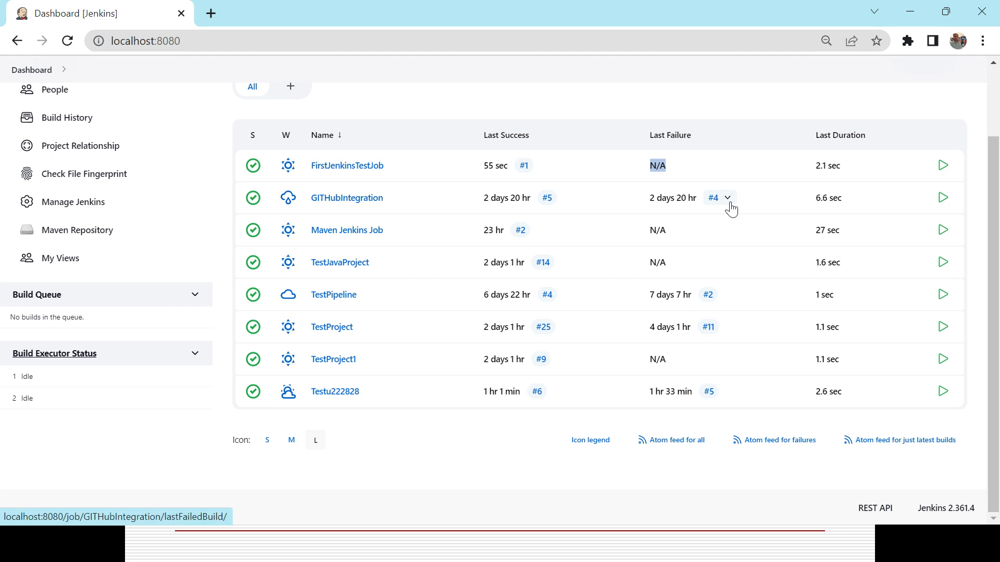
Examine the last failure entry of GITHubIntegration and the last duration of FirstJenkinsTestJob in the job list
{"action": "triple_click", "coordinate": [663, 198]}
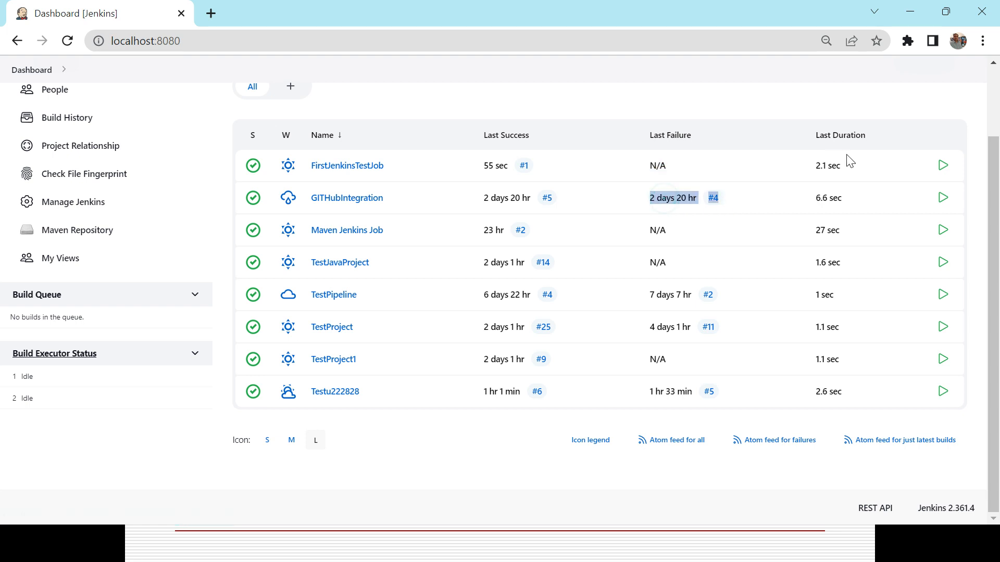
{"action": "triple_click", "coordinate": [829, 165]}
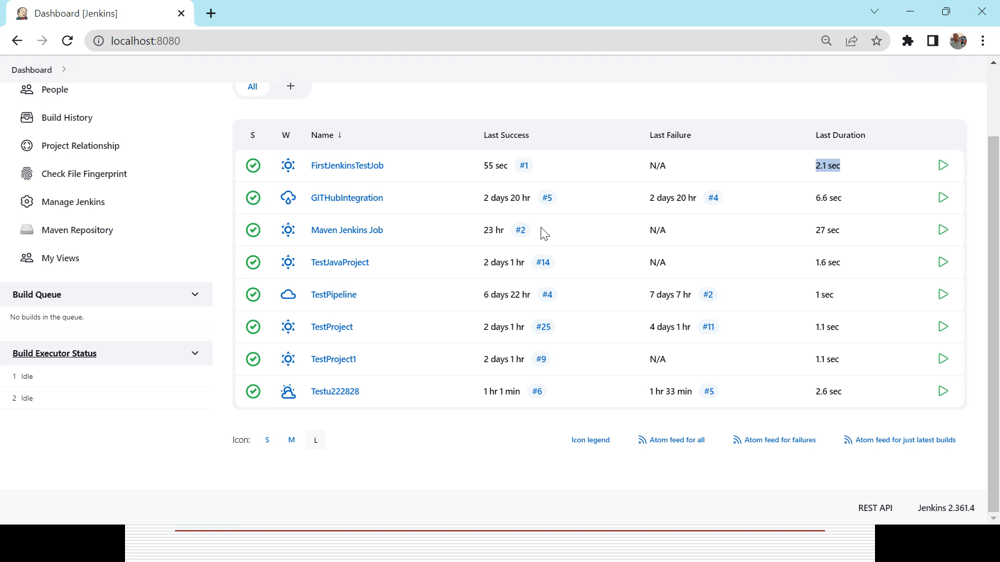
{"action": "mouse_move", "coordinate": [284, 276]}
{"action": "mouse_move", "coordinate": [550, 271]}
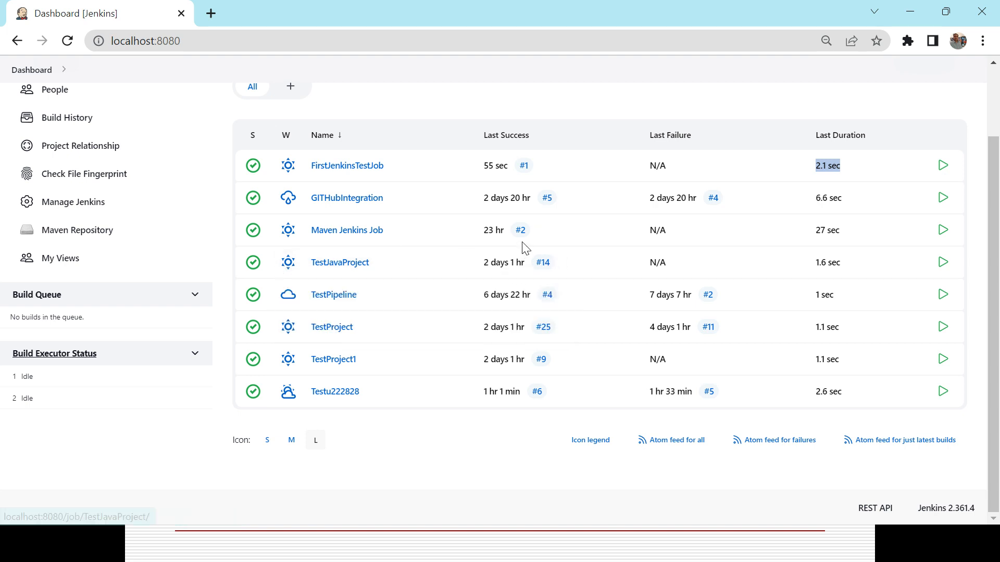
Open GITHubIntegration's last failed build, #4, and view its console output
{"action": "mouse_move", "coordinate": [718, 203]}
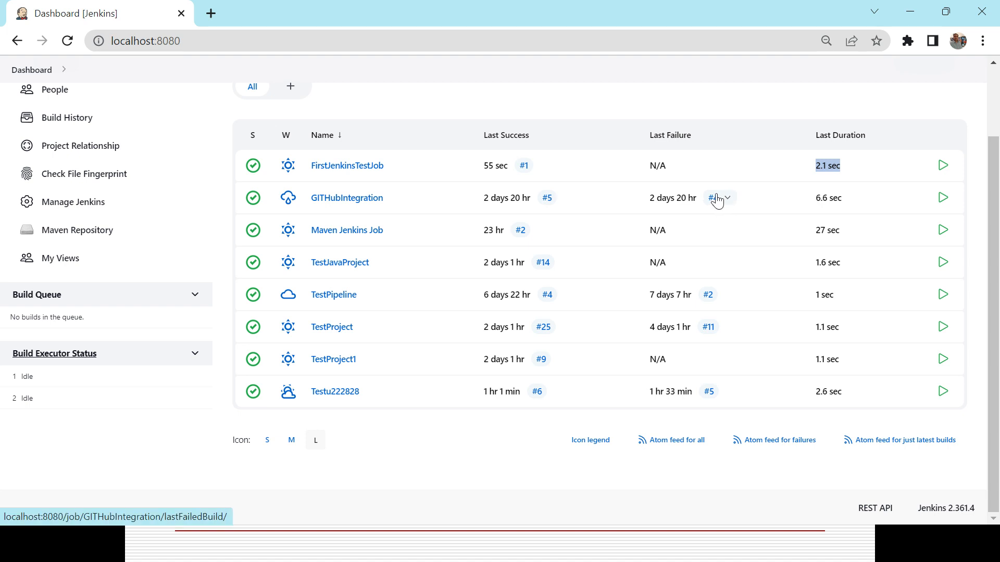
{"action": "left_click", "coordinate": [714, 202]}
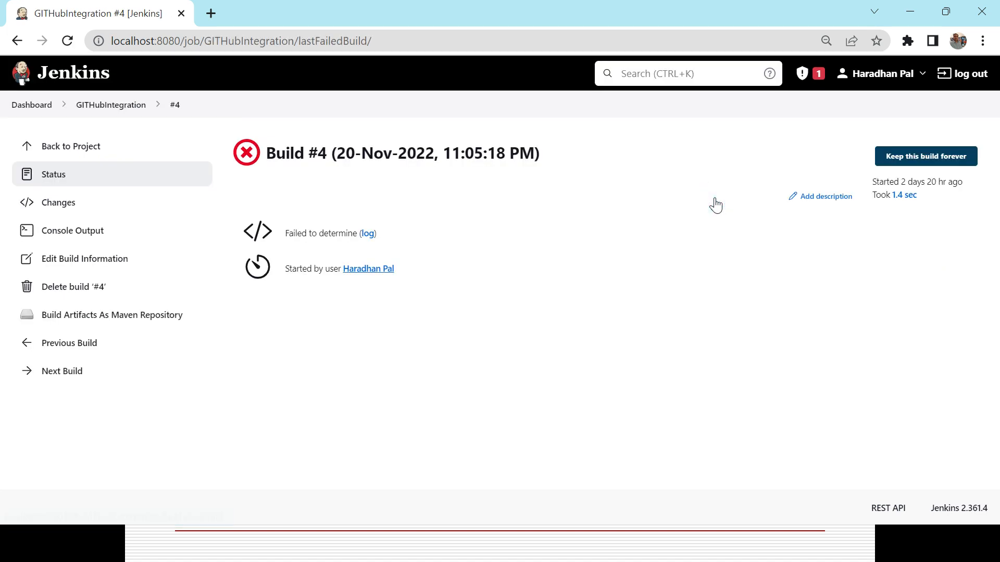
{"action": "triple_click", "coordinate": [250, 153]}
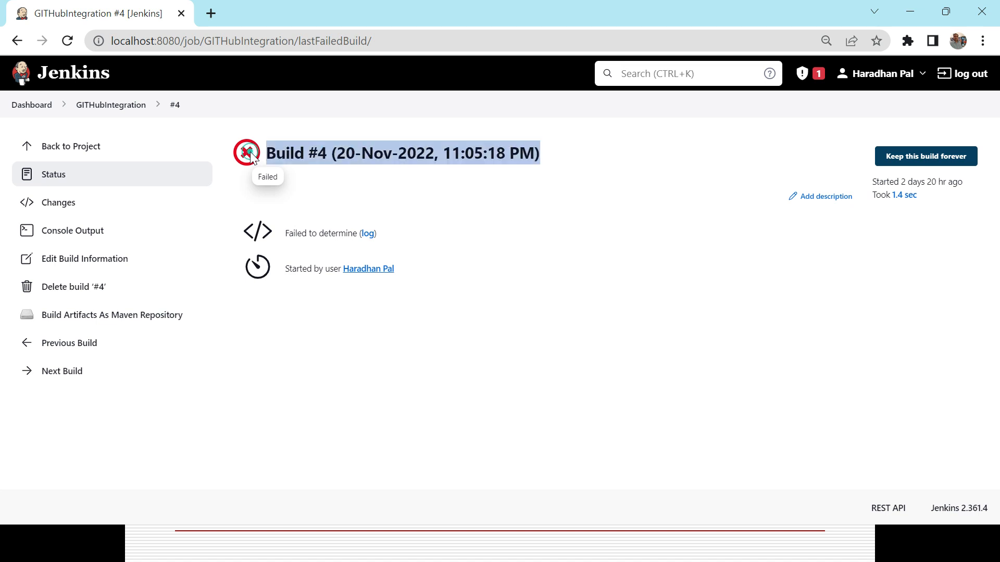
{"action": "left_click", "coordinate": [60, 237]}
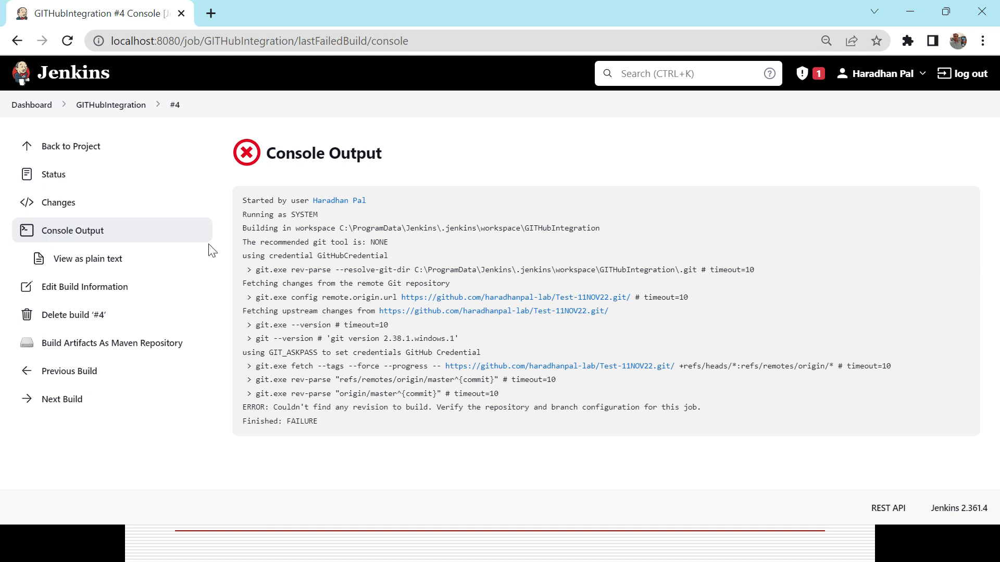
Open the FirstJenkinsTestJob project page from the dashboard, and switch to the PowerPoint slide show
{"action": "left_click", "coordinate": [34, 105]}
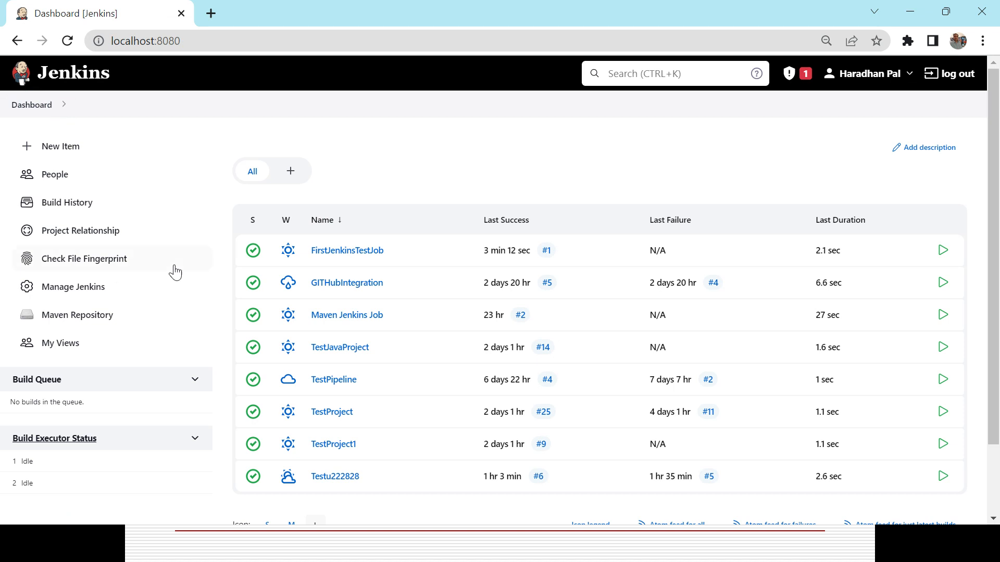
{"action": "left_click", "coordinate": [369, 251]}
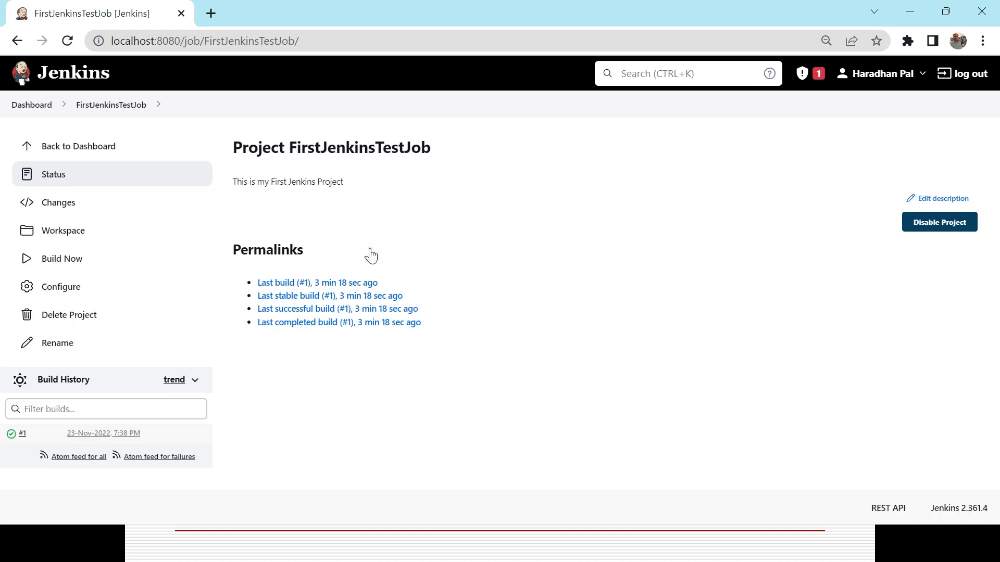
{"action": "key", "text": "alt+Tab"}
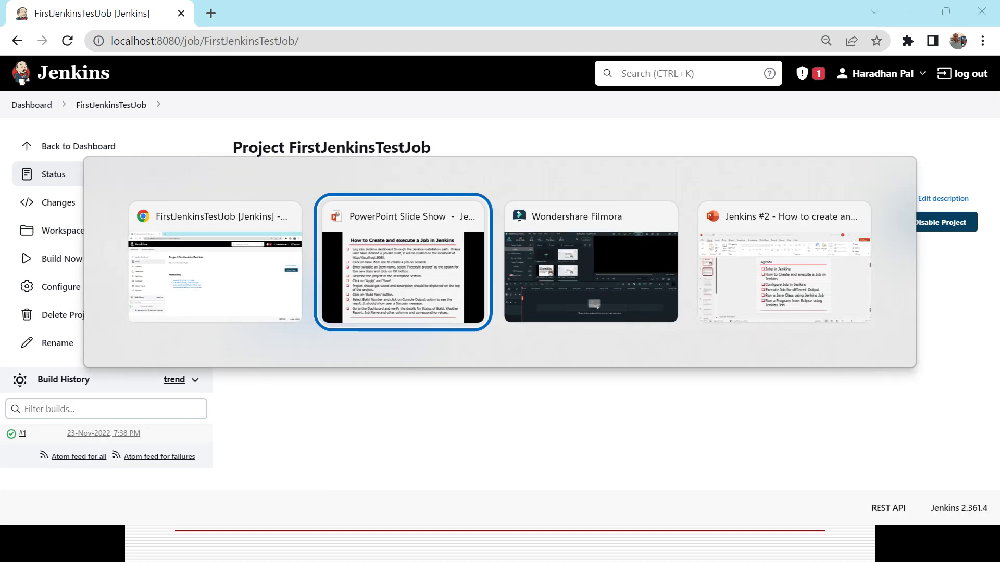
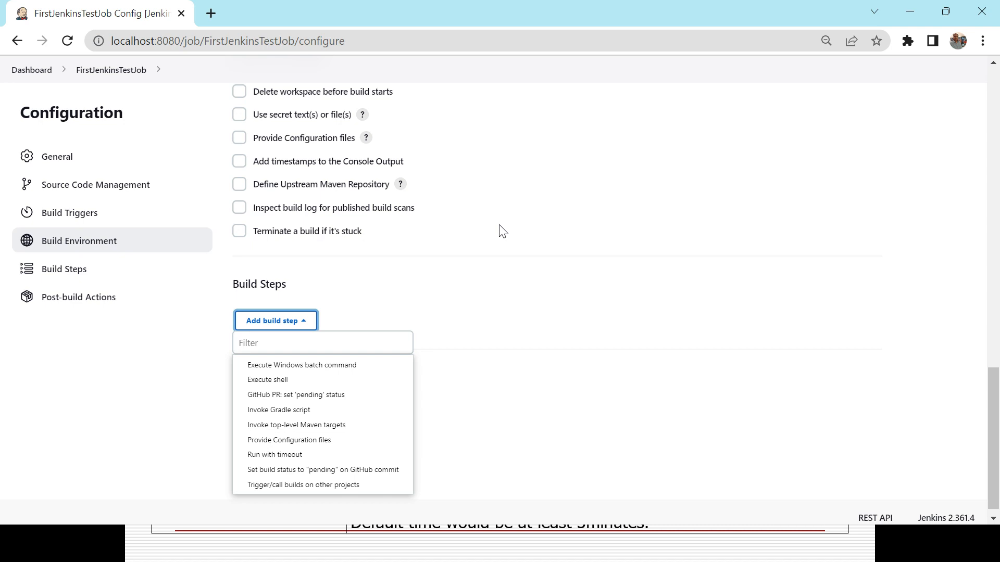
Close the build step options and examine the available post-build actions without adding one
{"action": "left_click", "coordinate": [464, 293]}
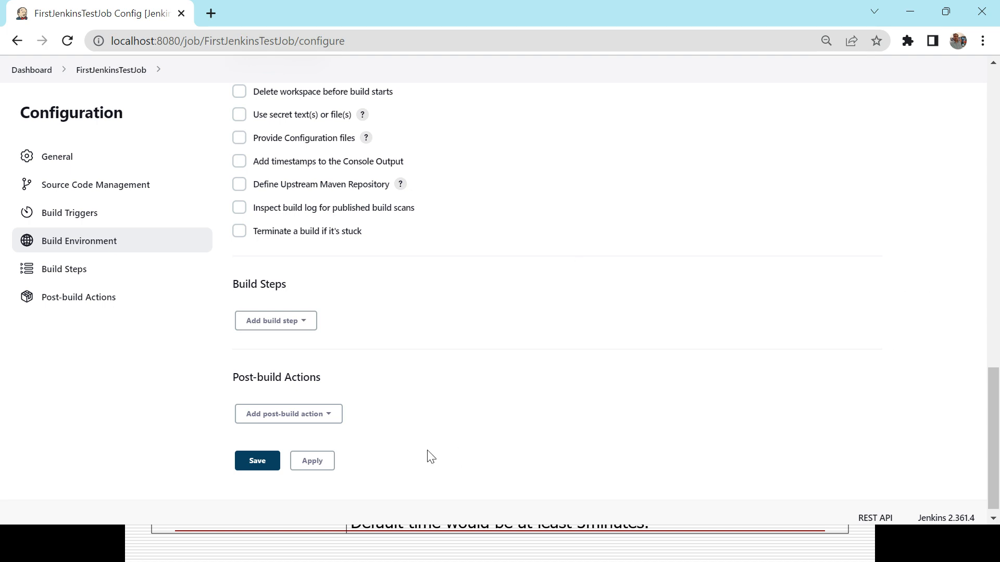
{"action": "left_click", "coordinate": [338, 425]}
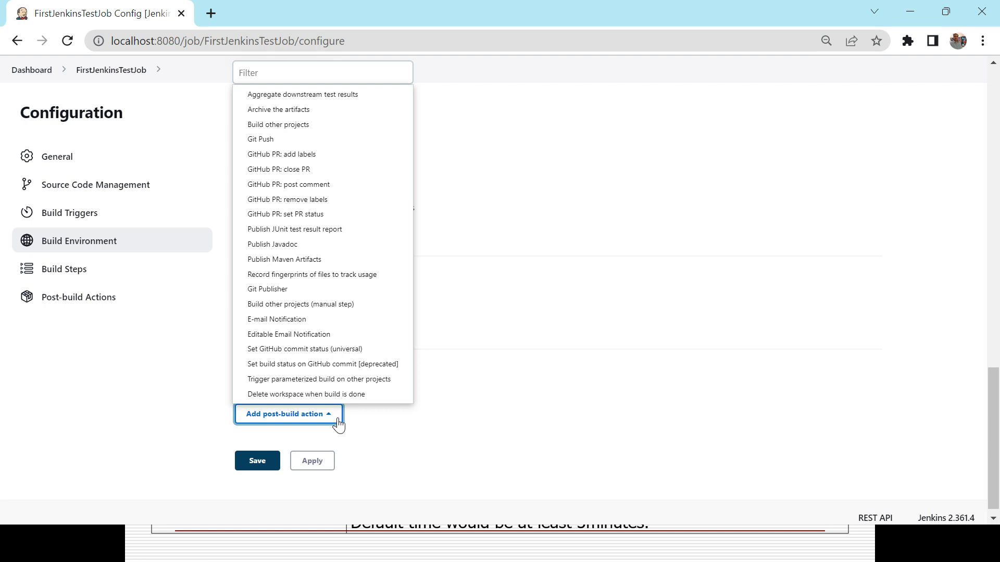
{"action": "left_click", "coordinate": [431, 426]}
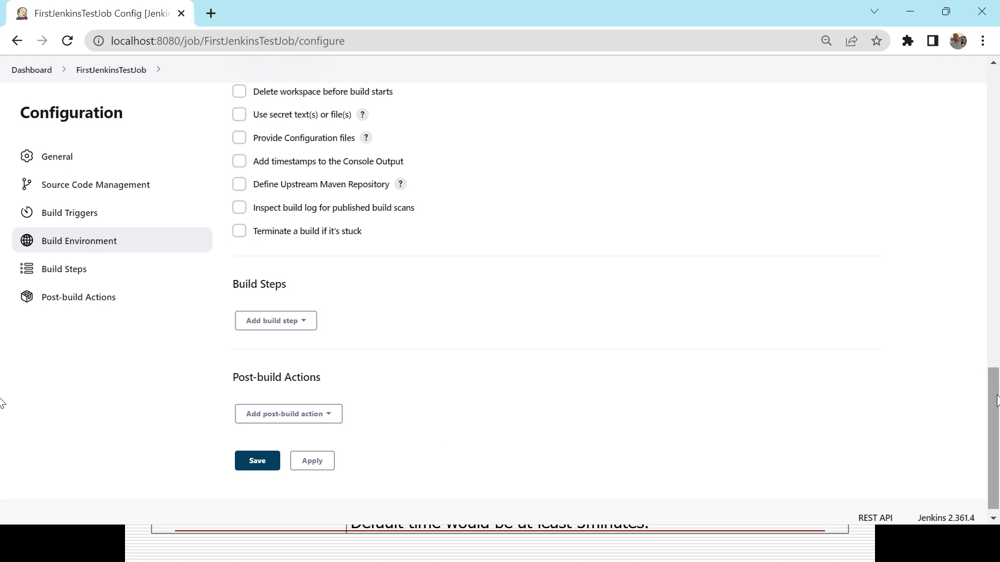
Change the job's description to "This is my First Jenkins Project - updated"
{"action": "left_click_drag", "start_coordinate": [995, 401], "coordinate": [959, 100]}
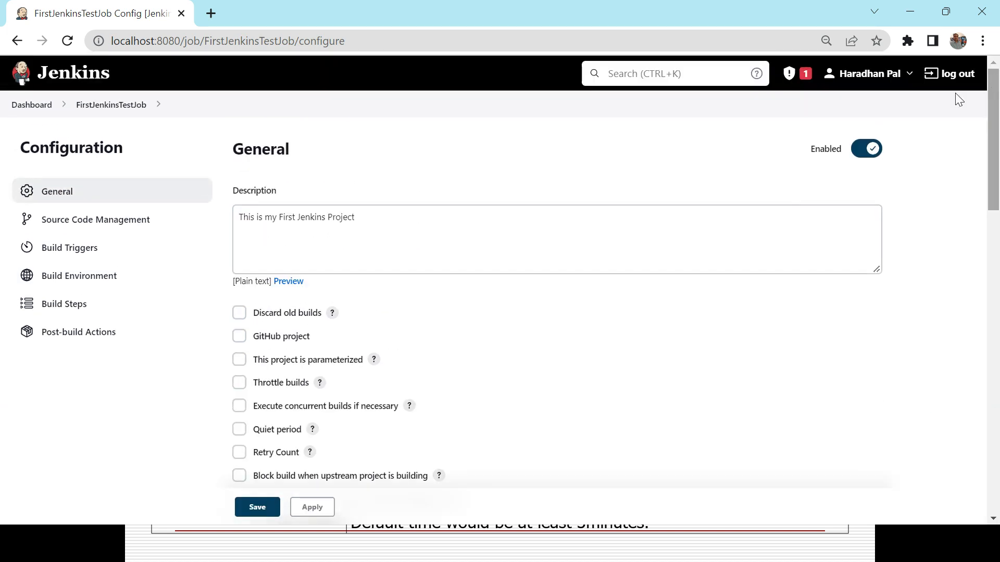
{"action": "left_click", "coordinate": [393, 231]}
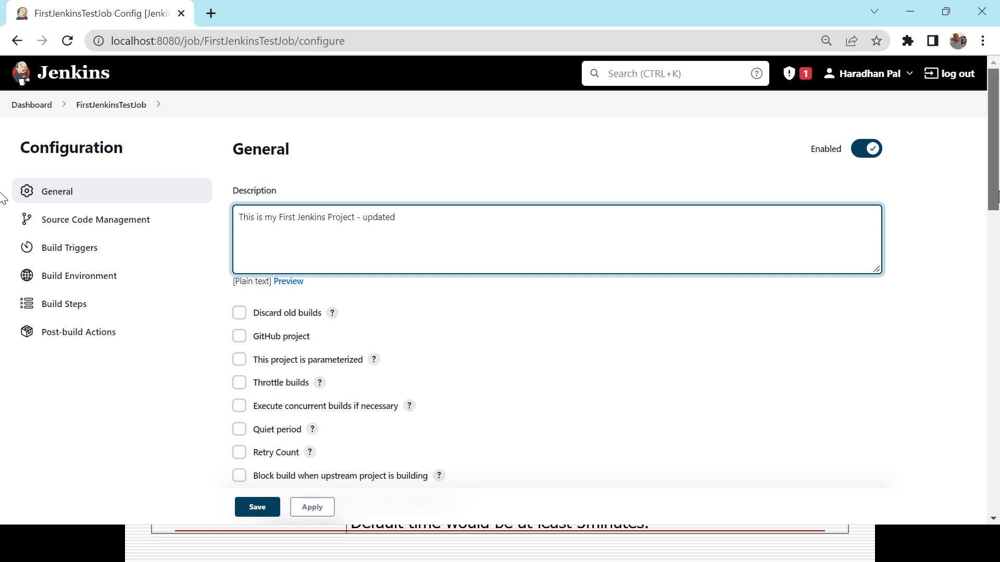
Add an "Execute Windows batch command" build step to FirstJenkinsTestJob
{"action": "scroll", "coordinate": [3, 261], "scroll_direction": "down", "scroll_amount": 4}
{"action": "scroll", "coordinate": [2, 267], "scroll_direction": "down", "scroll_amount": 7}
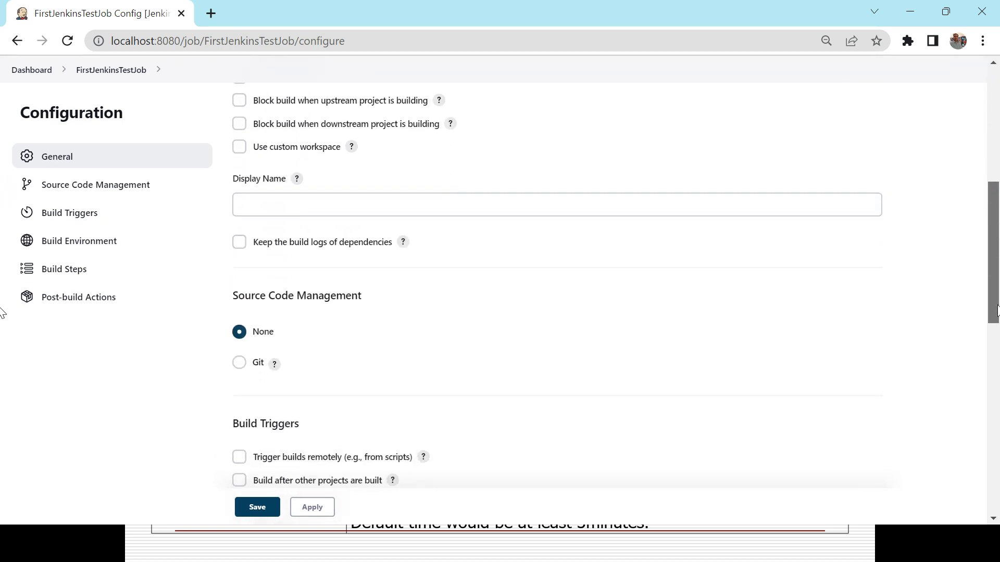
{"action": "scroll", "coordinate": [3, 371], "scroll_direction": "down", "scroll_amount": 9}
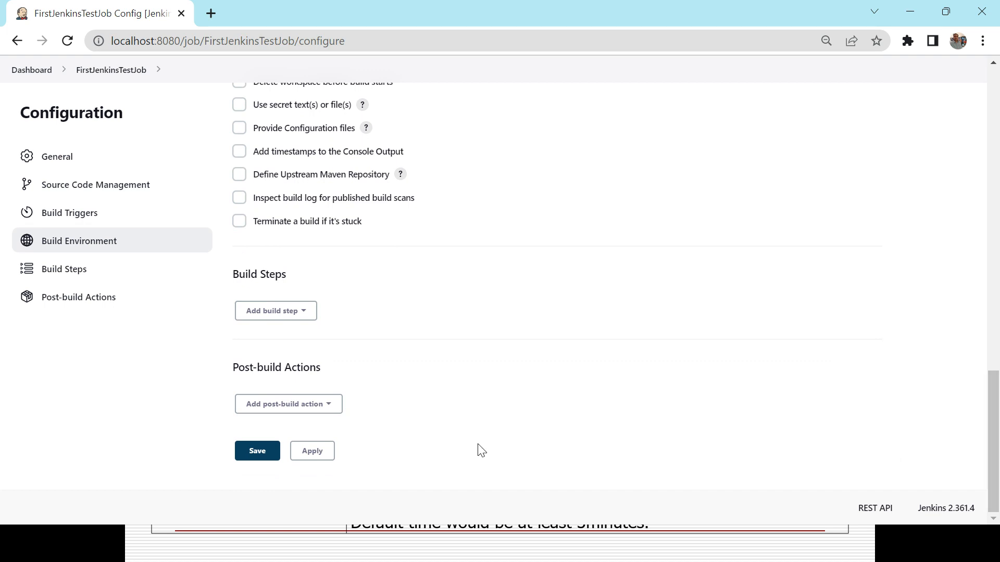
{"action": "left_click", "coordinate": [305, 311]}
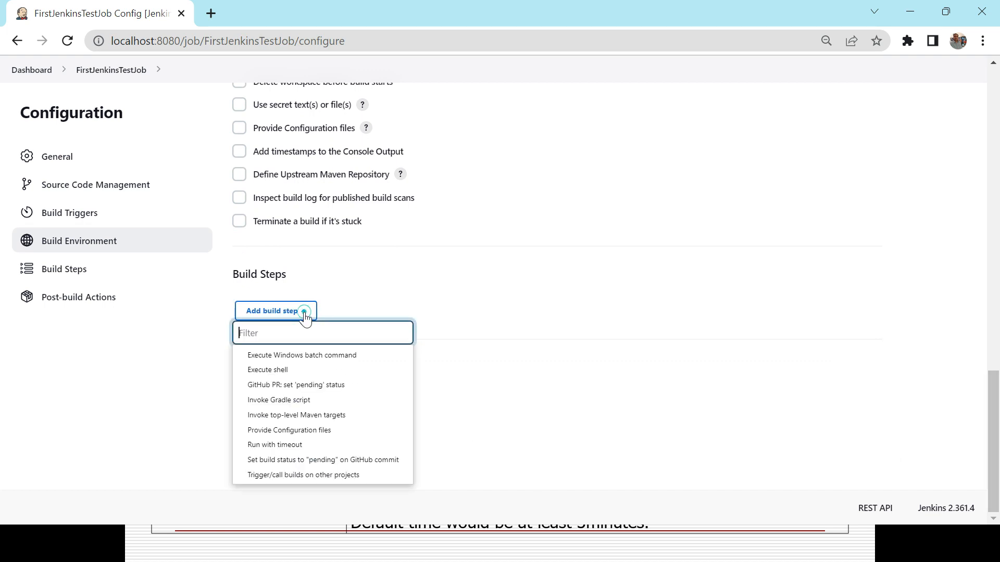
{"action": "left_click", "coordinate": [300, 357]}
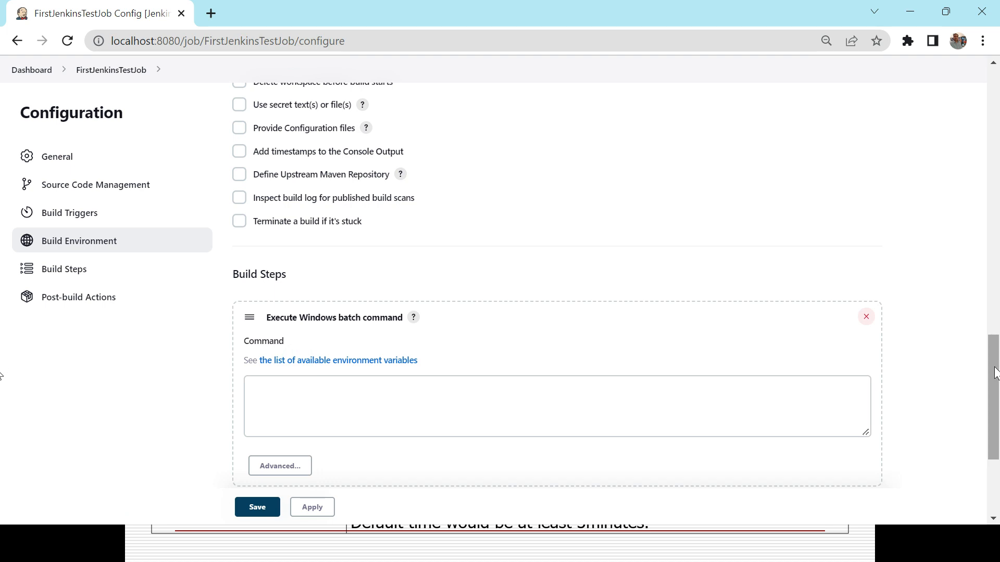
{"action": "left_click_drag", "start_coordinate": [994, 374], "coordinate": [995, 414]}
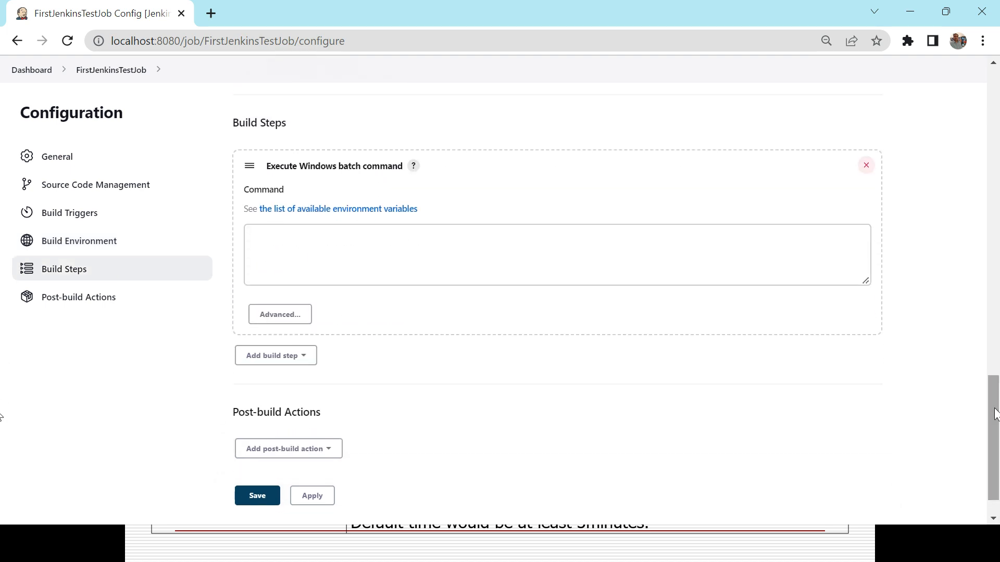
Switch to the PowerPoint slide show, advance to the "Execute Job for different Output" slide, and return to the Jenkins job configuration
{"action": "key", "text": "alt+Tab"}
{"action": "key", "text": "Right"}
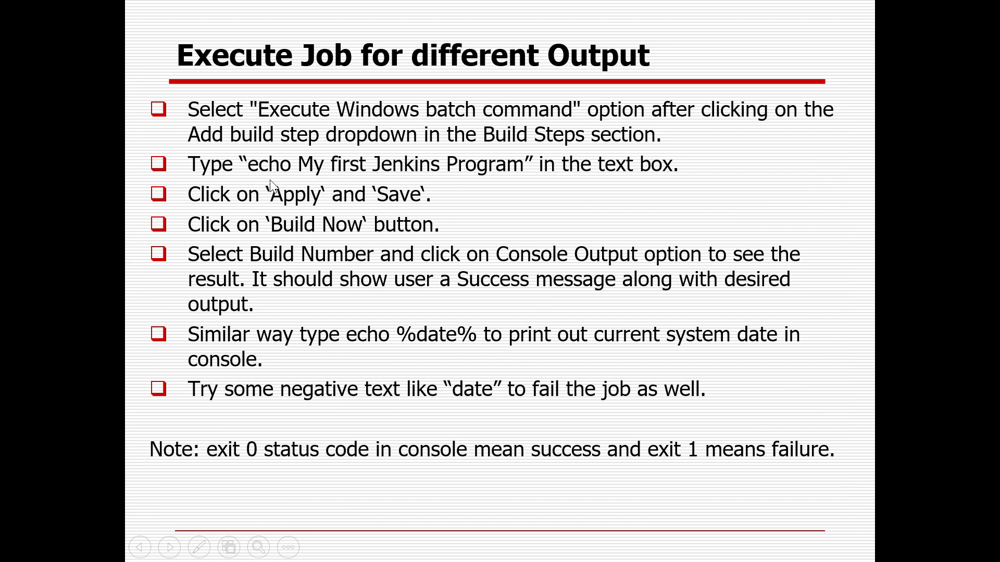
{"action": "key", "text": "alt+Tab"}
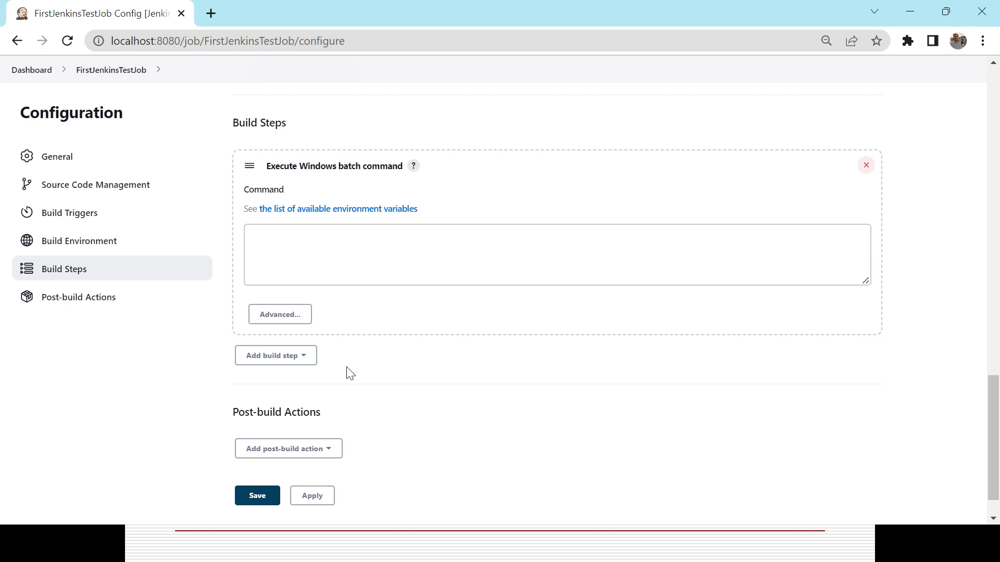
Enter "echo My First jenkins Program Output" as the Windows batch command, consulting the slide for the wording, and apply and save the configuration
{"action": "left_click", "coordinate": [319, 248]}
{"action": "type", "text": "echo"}
{"action": "key", "text": "alt+Tab"}
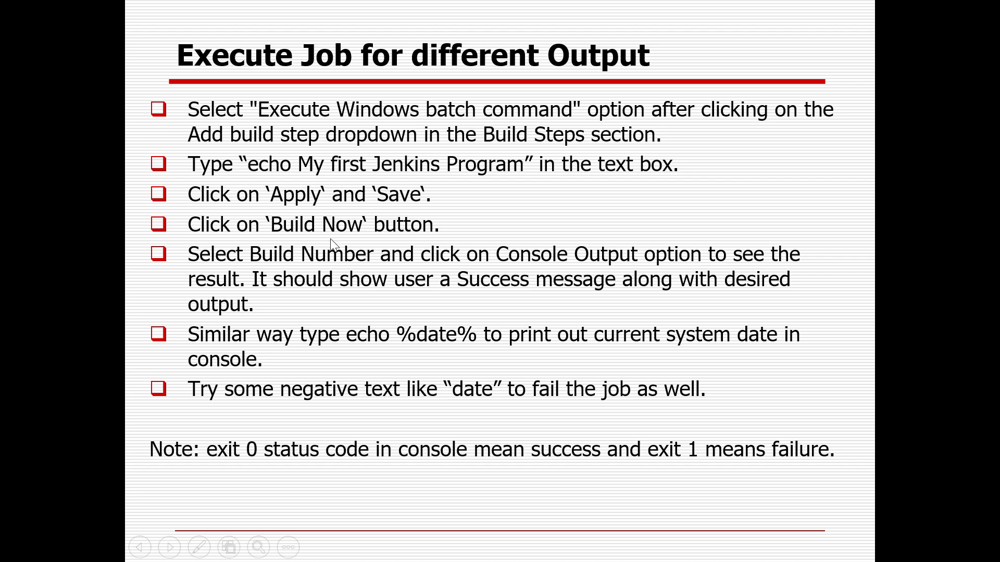
{"action": "key", "text": "alt+Tab"}
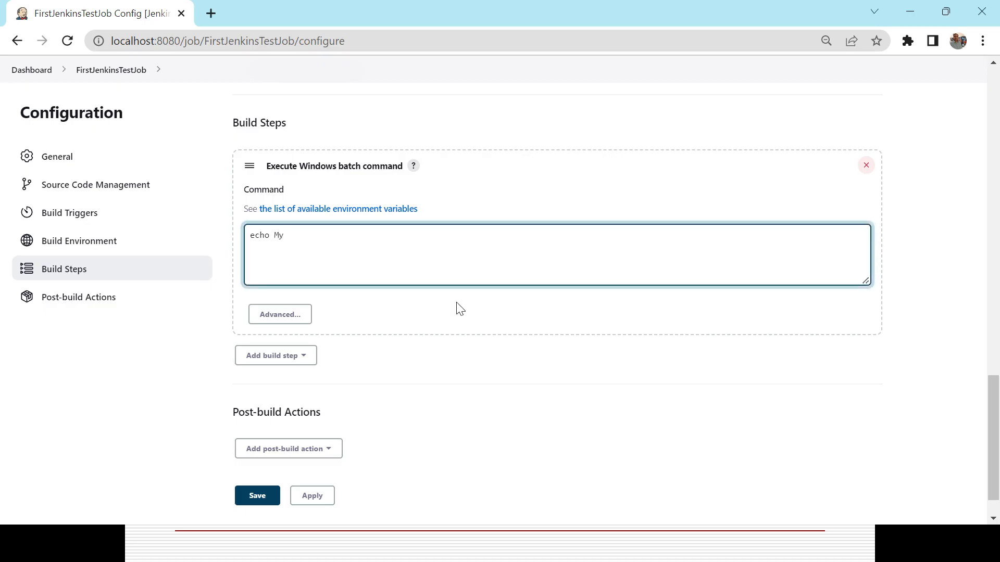
{"action": "type", "text": "My First jenkins Program Output"}
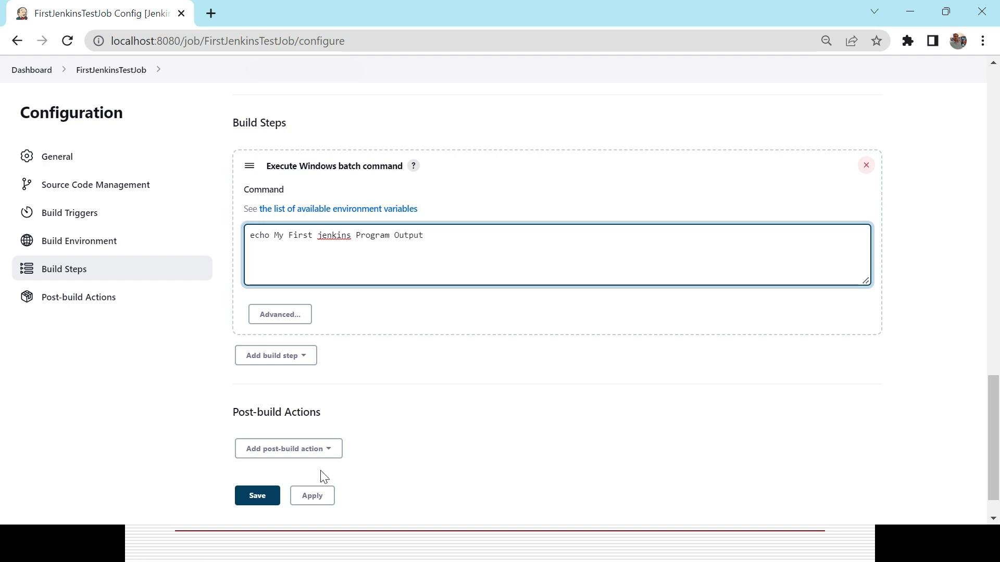
{"action": "left_click", "coordinate": [311, 499]}
{"action": "left_click", "coordinate": [270, 496]}
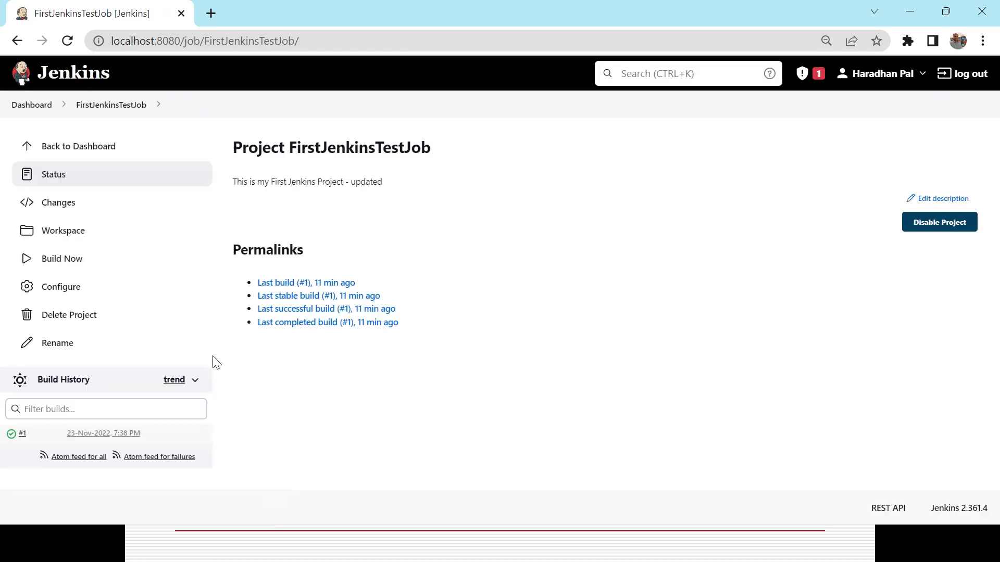
Build FirstJenkinsTestJob and open the console output of build #2
{"action": "left_click", "coordinate": [62, 261]}
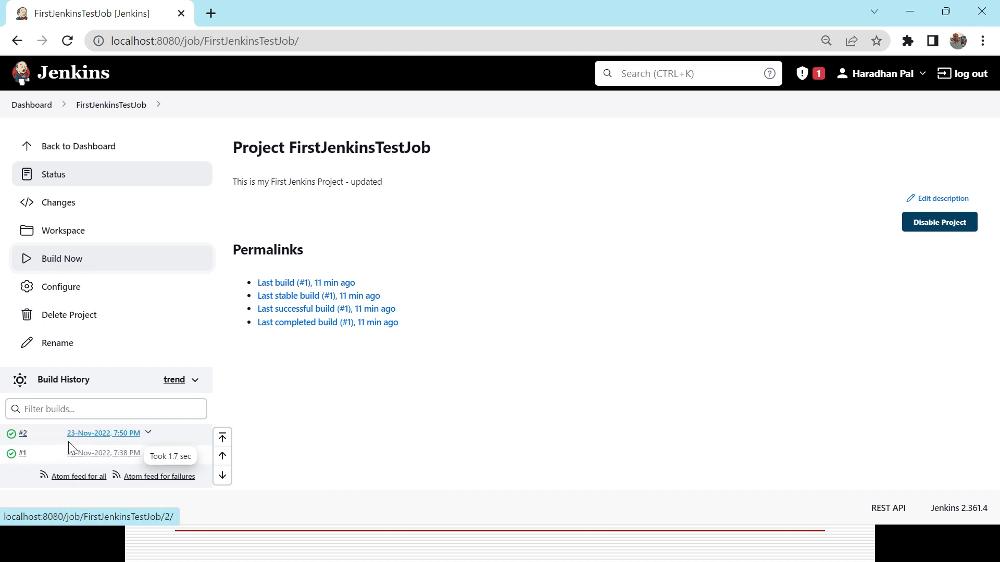
{"action": "left_click", "coordinate": [31, 433]}
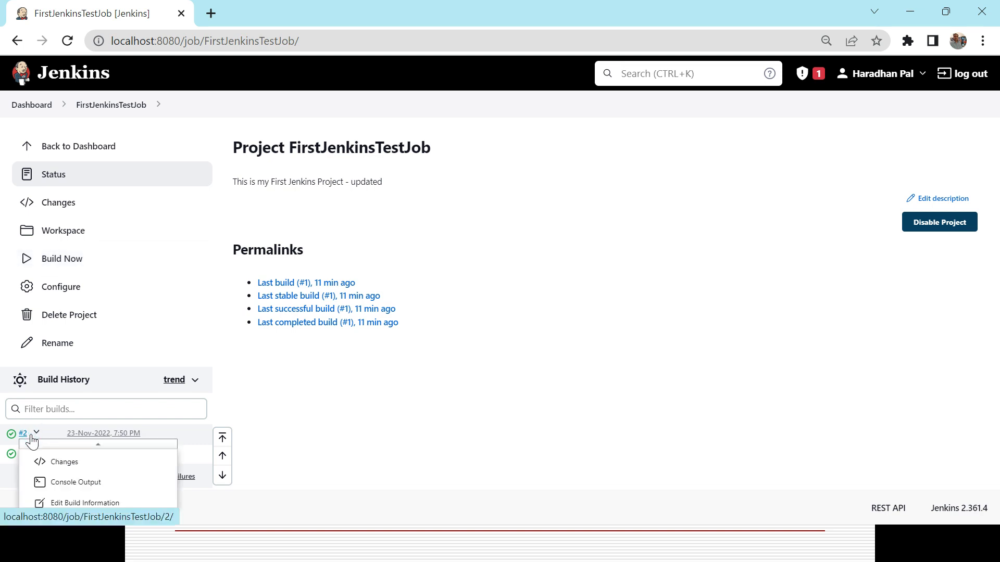
{"action": "left_click", "coordinate": [67, 483]}
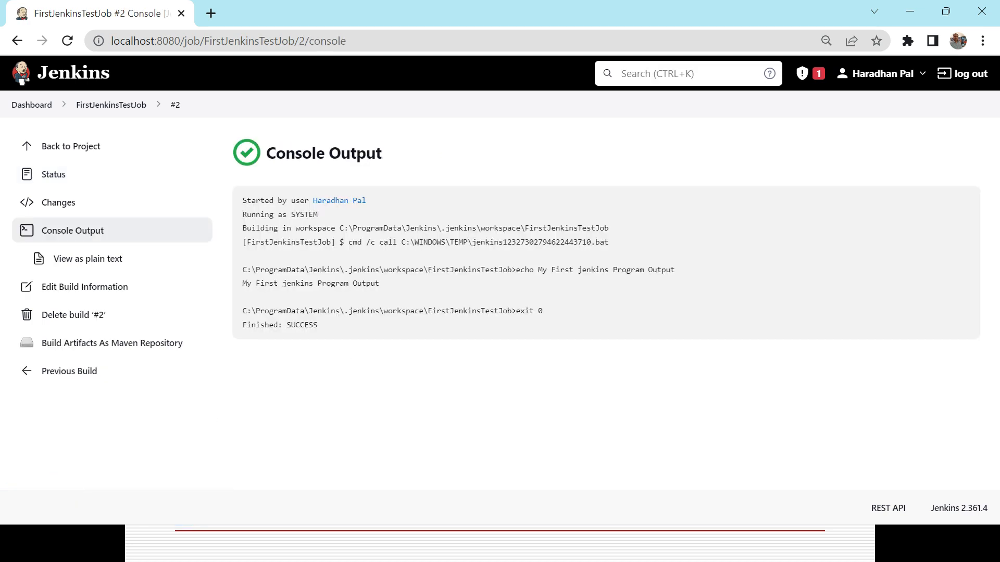
Examine the line printed by the echo command in build #2's console output
{"action": "triple_click", "coordinate": [247, 283]}
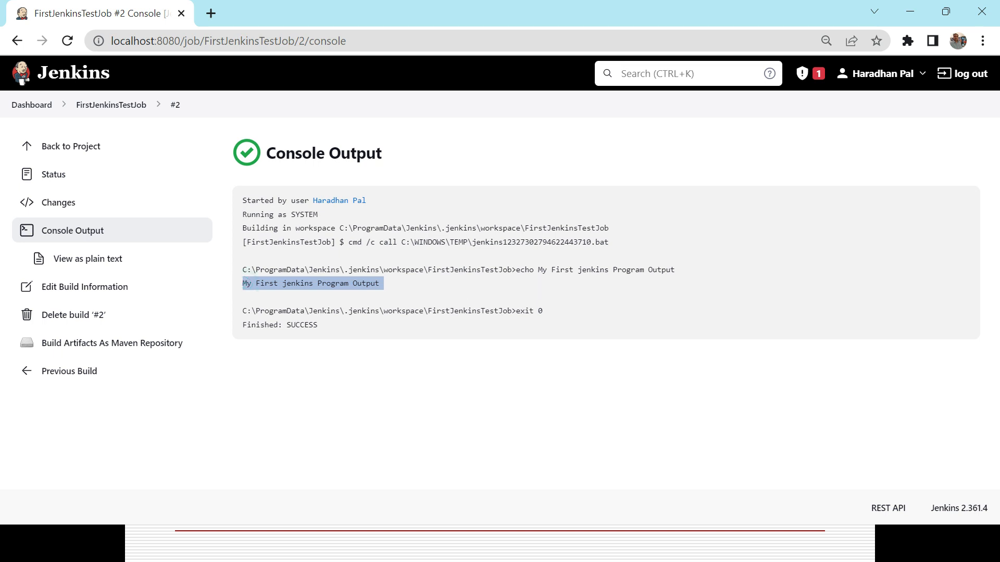
{"action": "left_click", "coordinate": [256, 288]}
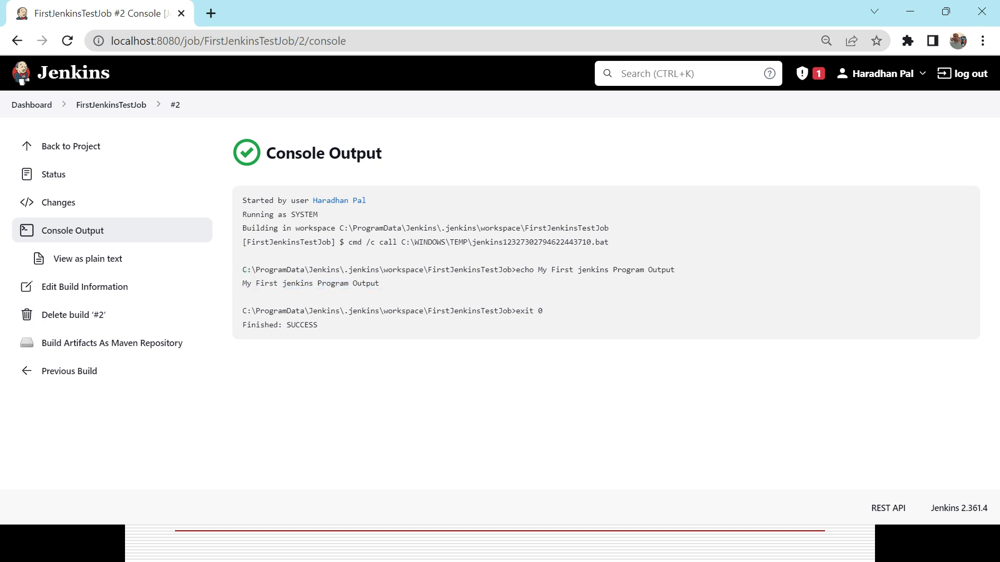
{"action": "right_click", "coordinate": [667, 291]}
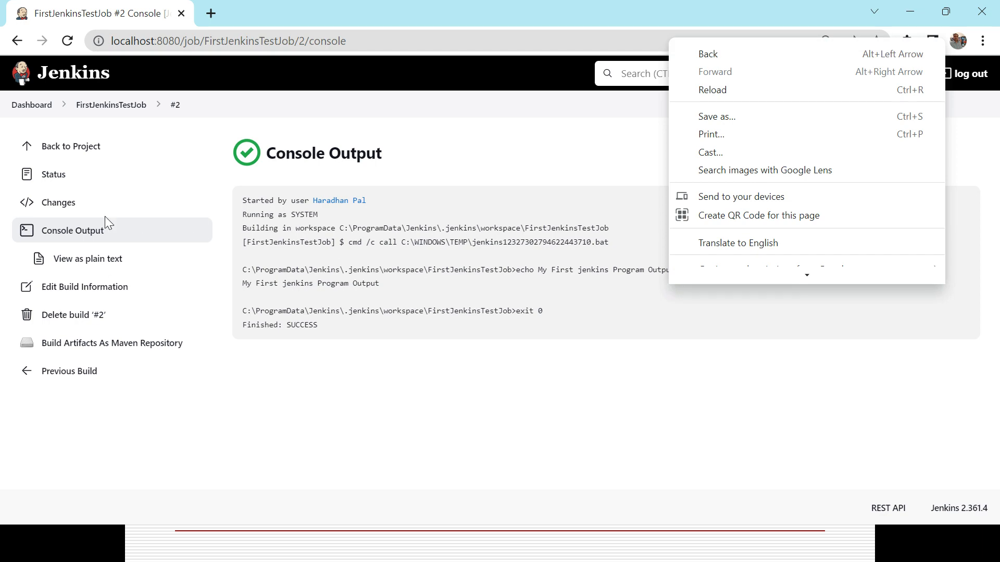
{"action": "left_click", "coordinate": [105, 217]}
Consult the PowerPoint slide, and examine the final status and exit code lines in build #2's console output
{"action": "key", "text": "alt+Tab"}
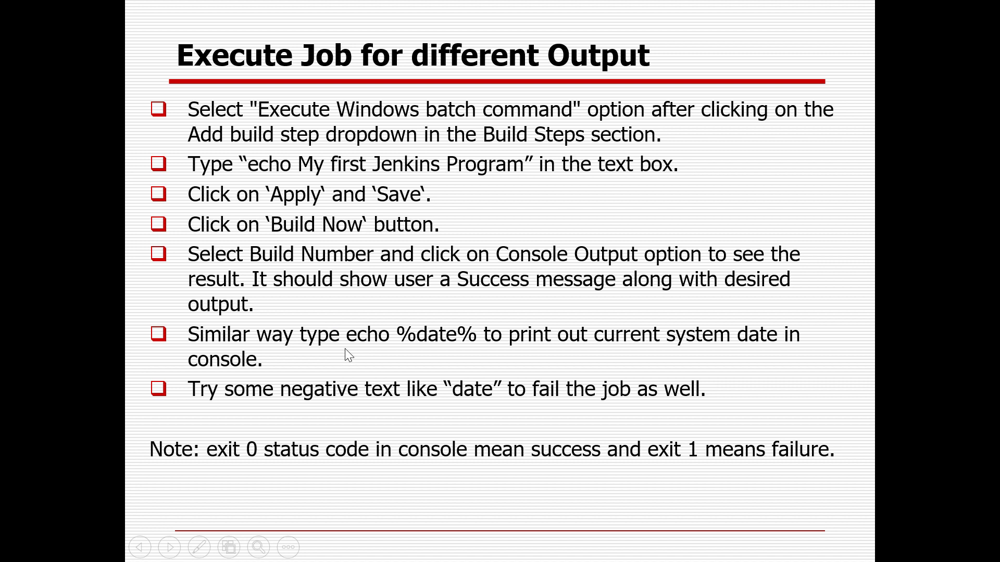
{"action": "key", "text": "alt+Tab"}
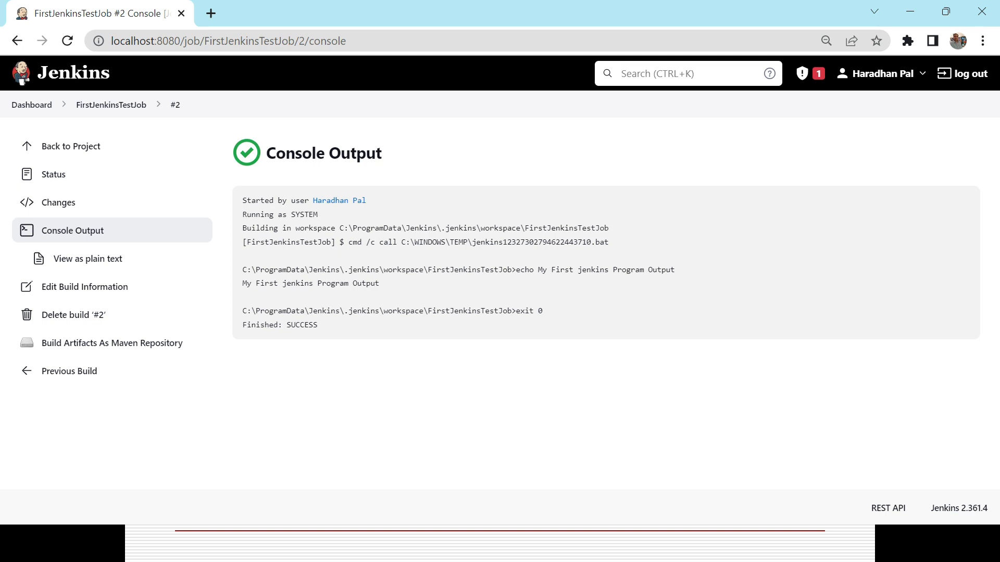
{"action": "right_click", "coordinate": [547, 321]}
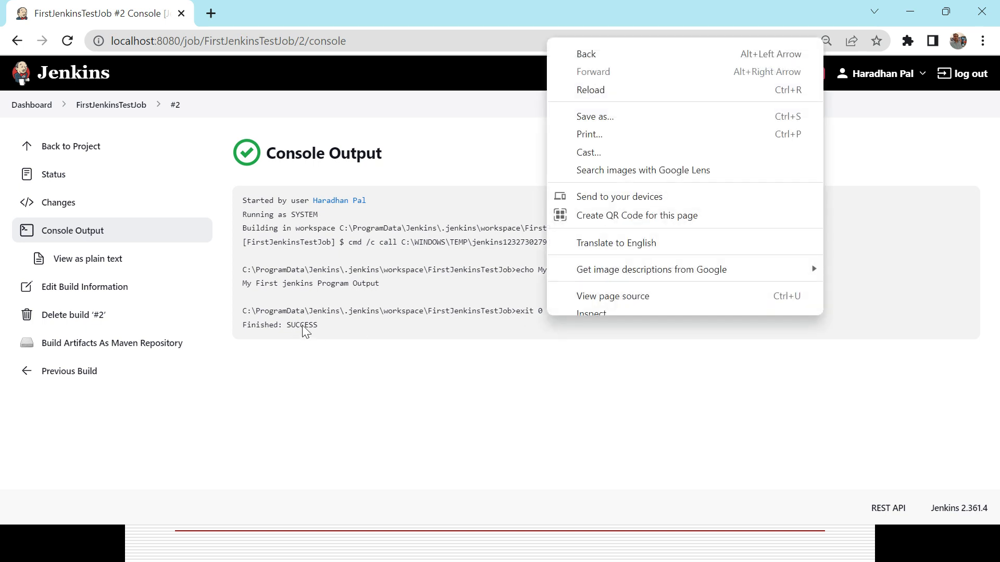
{"action": "left_click", "coordinate": [302, 325]}
{"action": "double_click", "coordinate": [302, 325]}
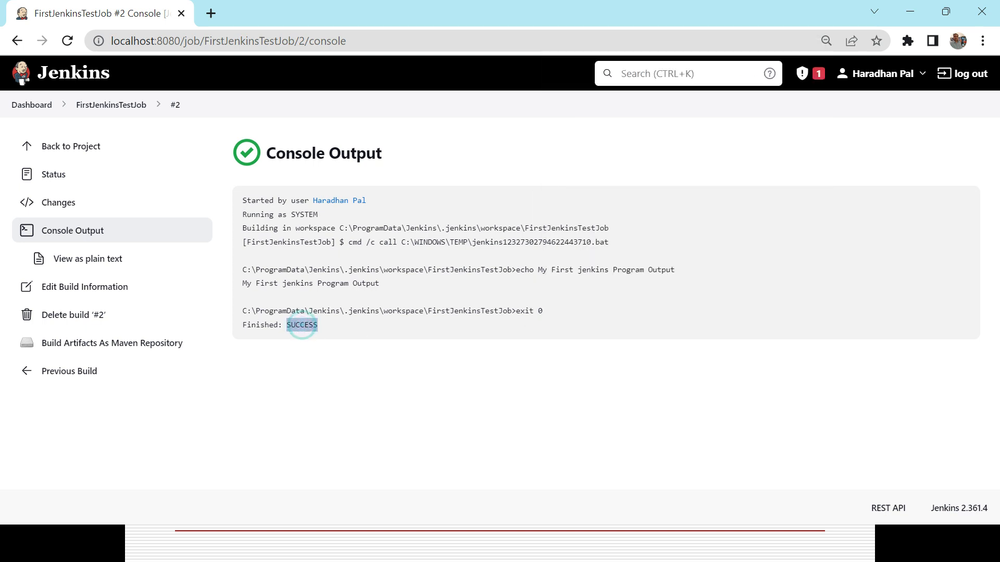
{"action": "left_click", "coordinate": [531, 322]}
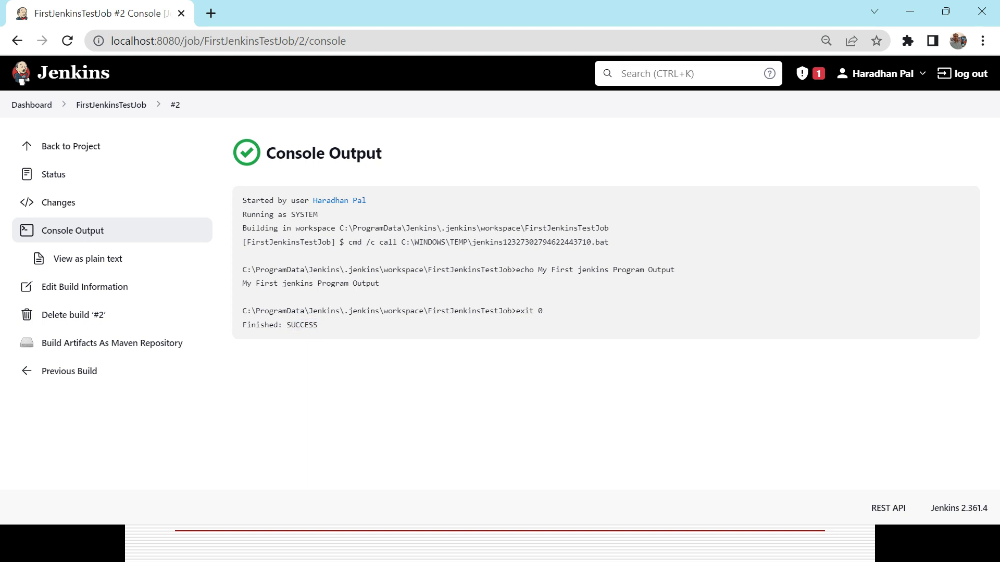
{"action": "right_click", "coordinate": [547, 317]}
{"action": "triple_click", "coordinate": [518, 311]}
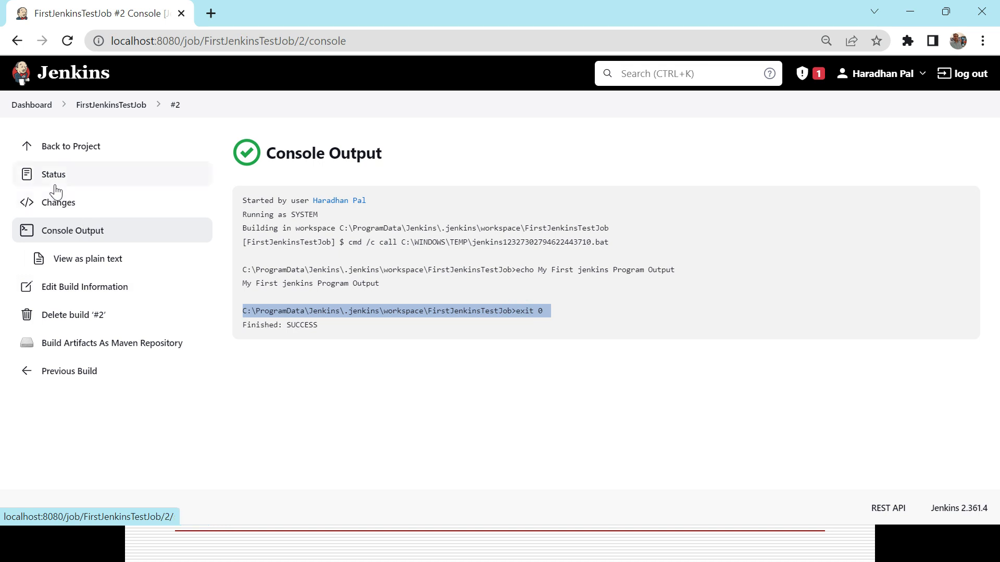
Change FirstJenkinsTestJob's Windows batch command to "echo %date%" and save the configuration
{"action": "left_click", "coordinate": [41, 148]}
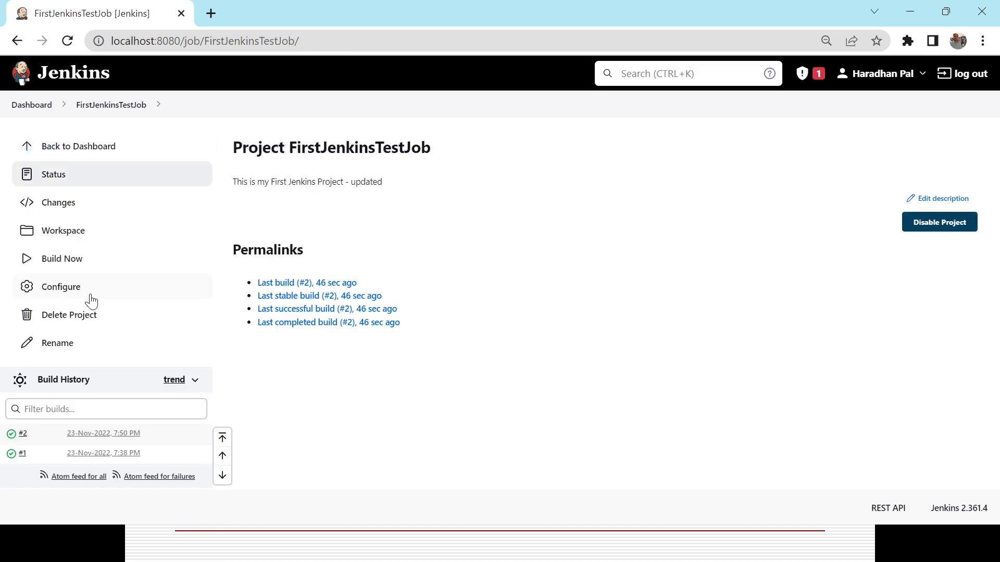
{"action": "left_click", "coordinate": [62, 294]}
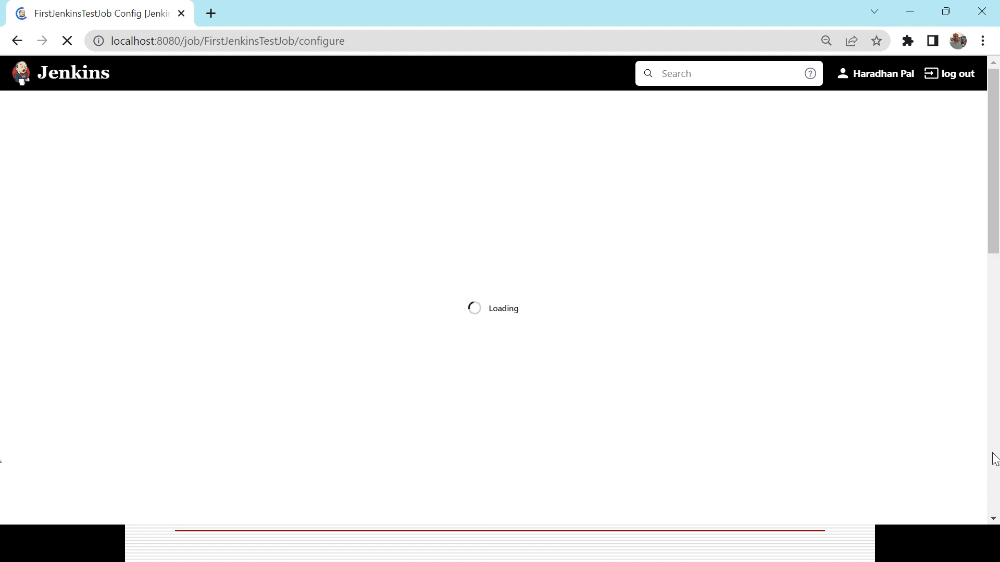
{"action": "scroll", "coordinate": [994, 458], "scroll_direction": "down", "scroll_amount": 10}
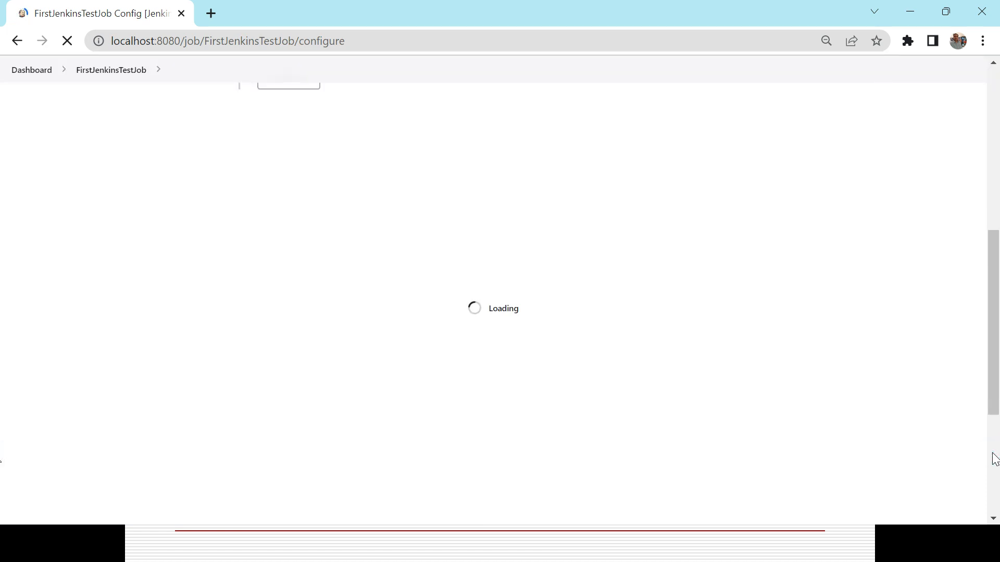
{"action": "left_click", "coordinate": [994, 176]}
{"action": "left_click", "coordinate": [993, 174]}
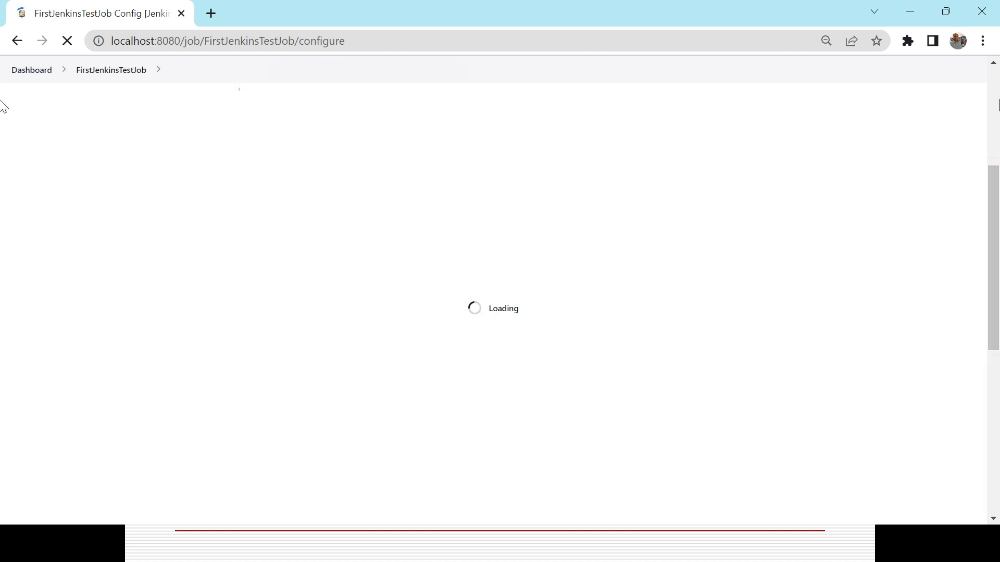
{"action": "left_click", "coordinate": [995, 101]}
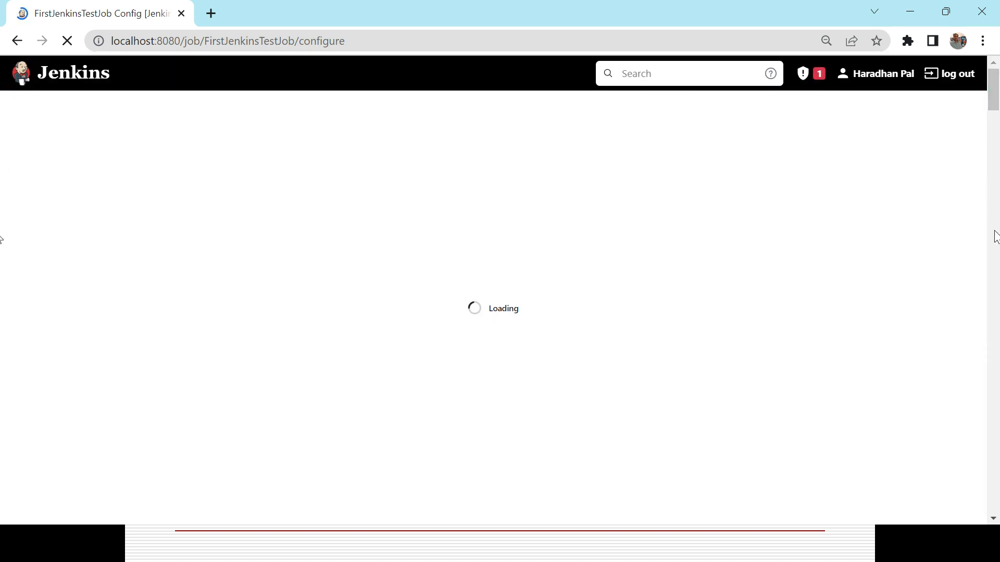
{"action": "left_click", "coordinate": [993, 326]}
{"action": "left_click", "coordinate": [989, 375]}
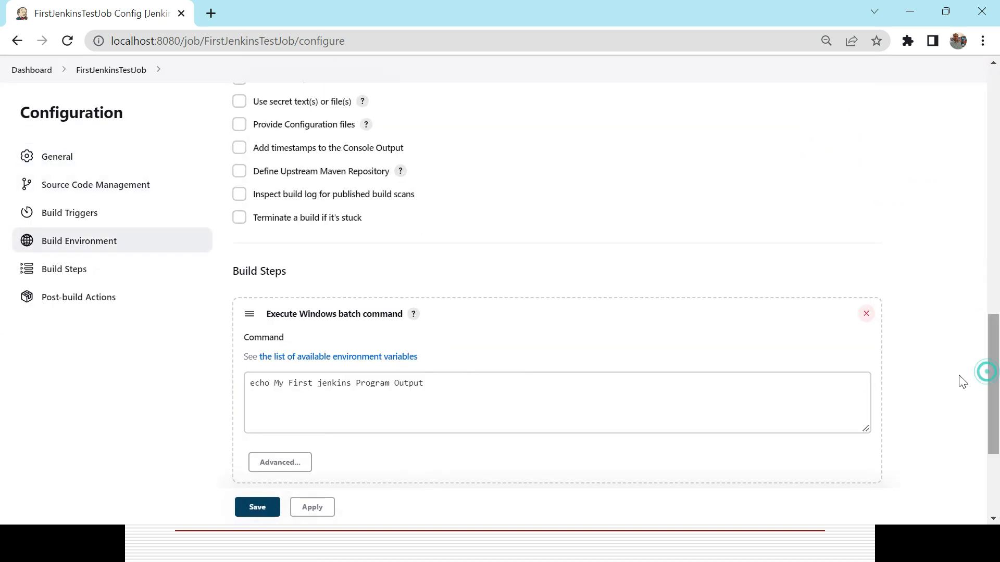
{"action": "left_click", "coordinate": [496, 395]}
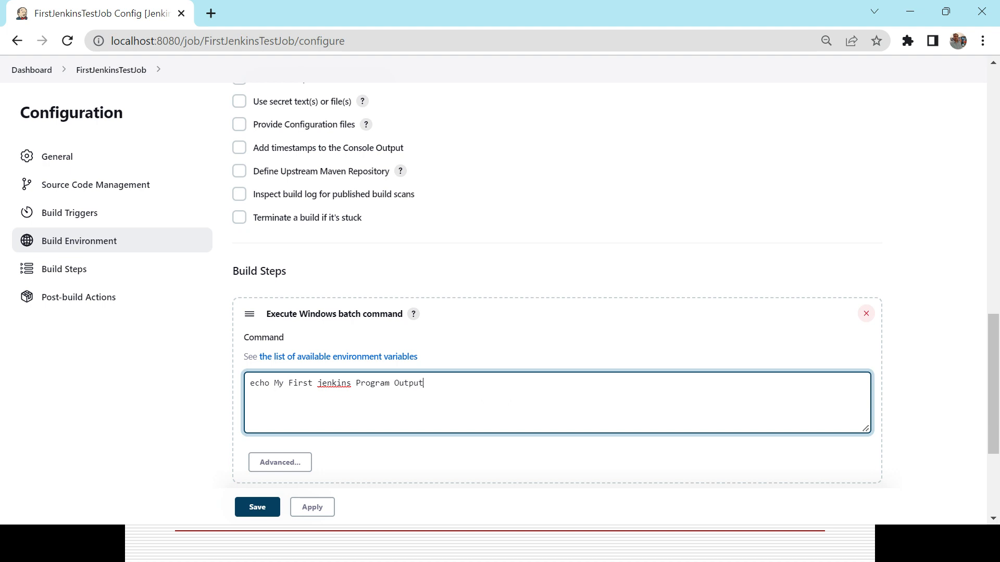
{"action": "left_click", "coordinate": [274, 383], "text": "shift"}
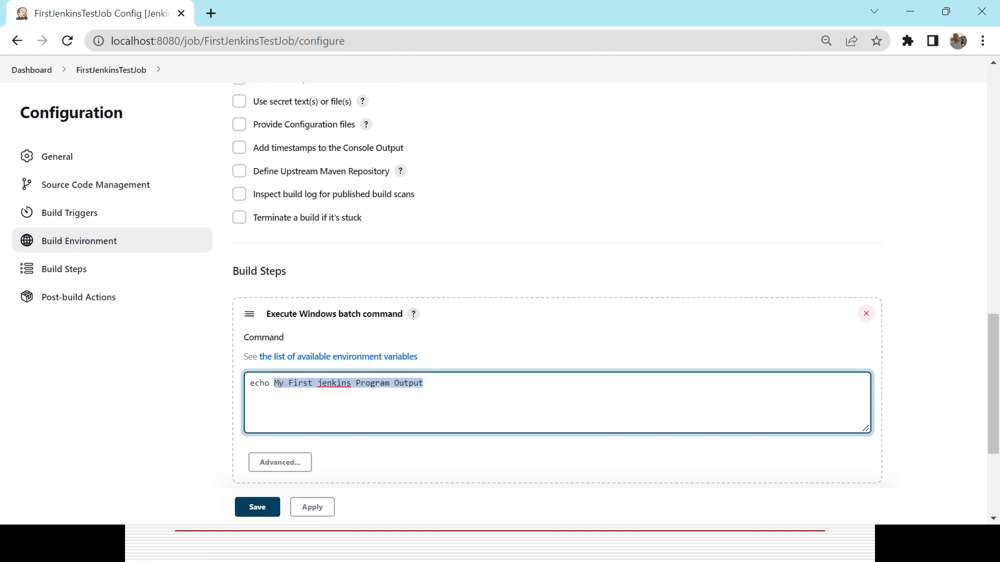
{"action": "type", "text": "%date%"}
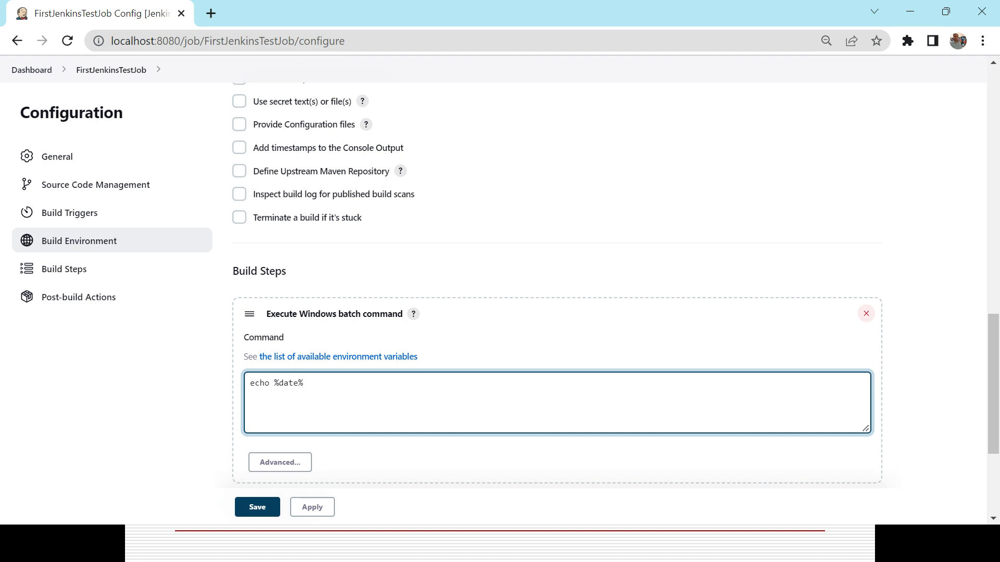
{"action": "left_click", "coordinate": [266, 513]}
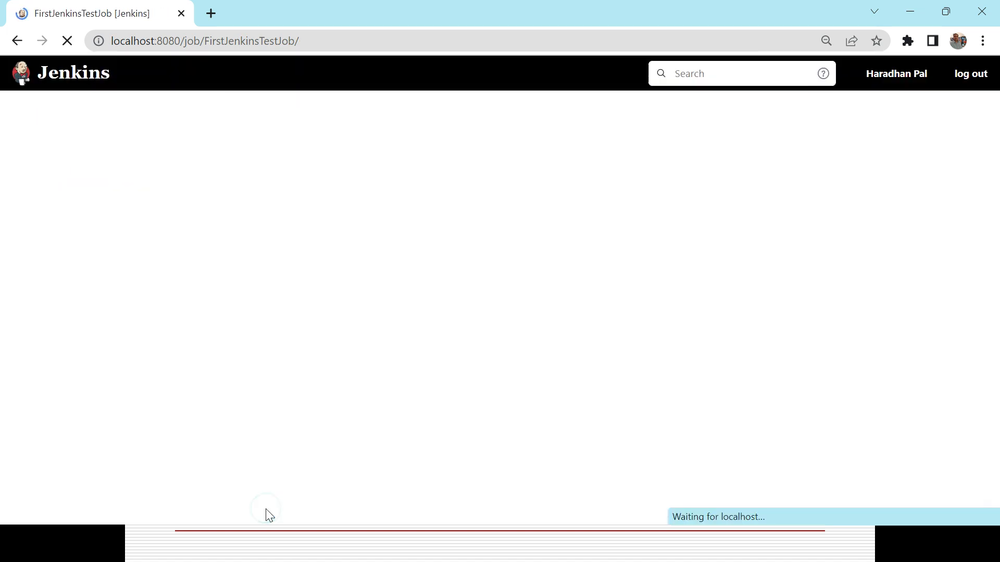
Build FirstJenkinsTestJob and open the console output of build #3
{"action": "left_click", "coordinate": [75, 261]}
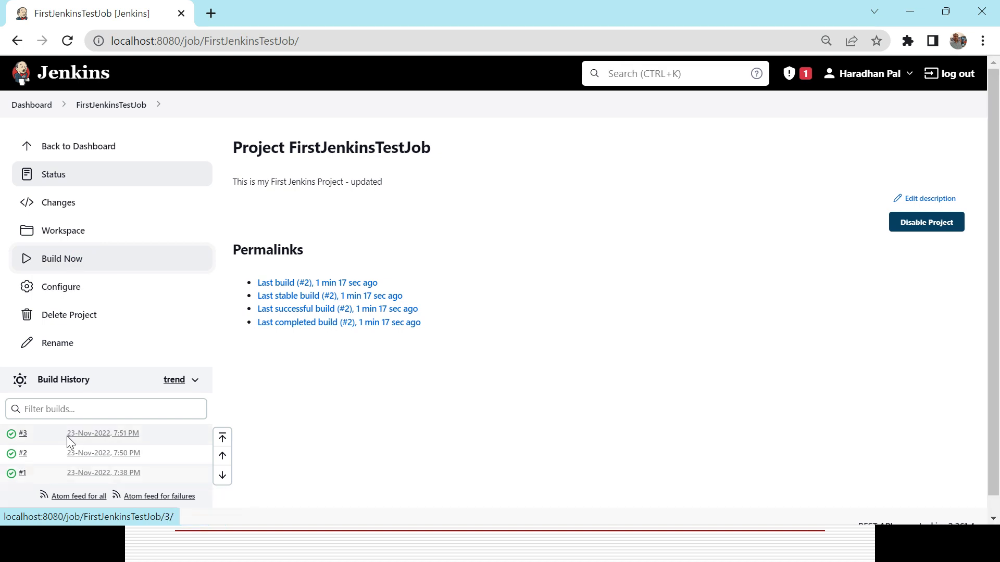
{"action": "left_click", "coordinate": [23, 435]}
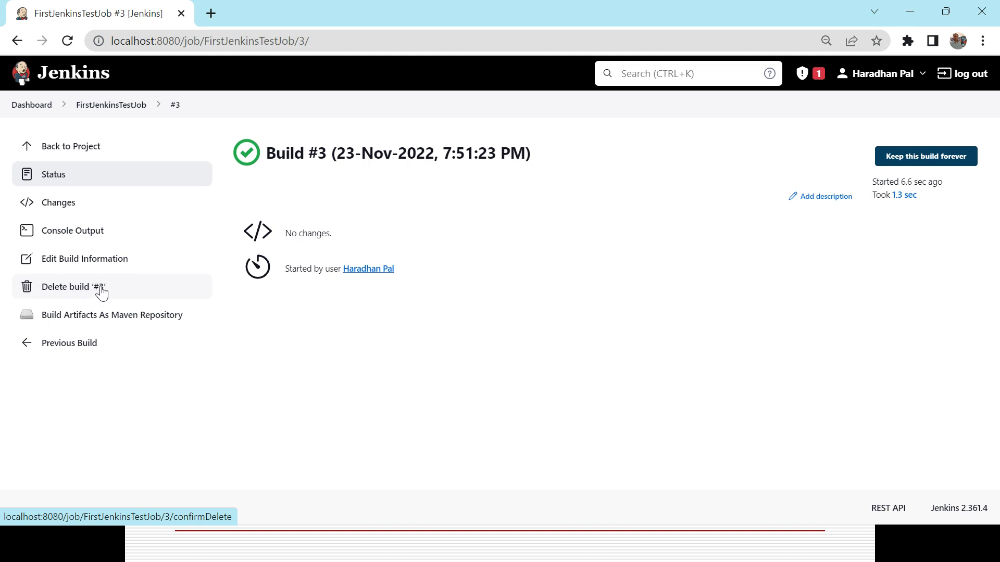
{"action": "left_click", "coordinate": [83, 234]}
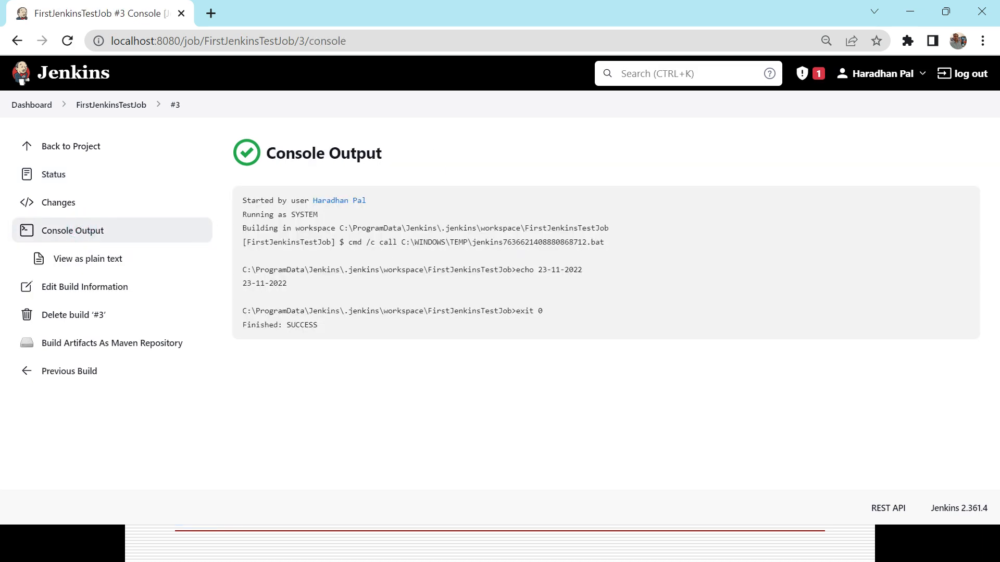
Examine the echoed date and exit code lines in build #3's console output
{"action": "right_click", "coordinate": [574, 280]}
{"action": "key", "text": "Escape"}
{"action": "triple_click", "coordinate": [555, 270]}
{"action": "double_click", "coordinate": [525, 311]}
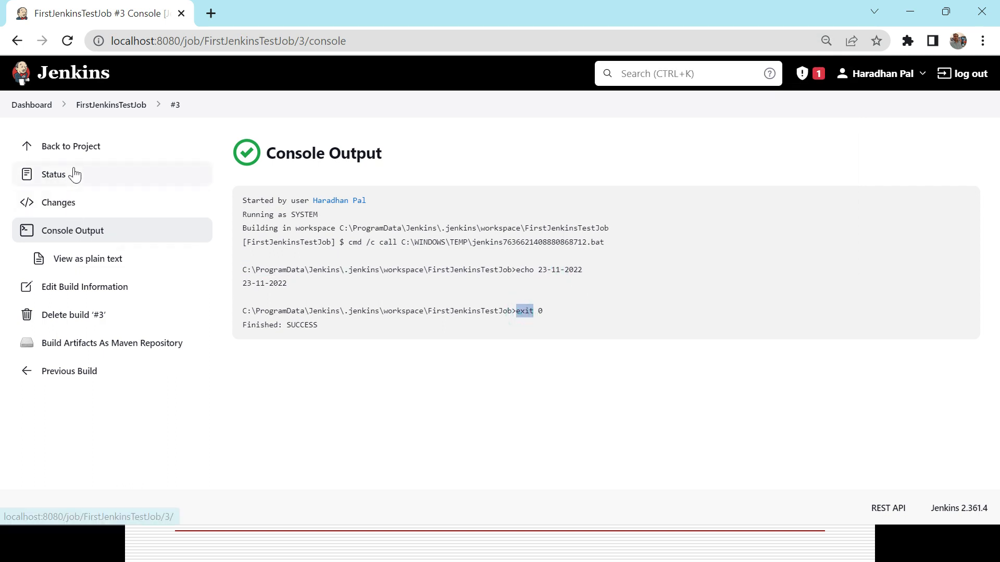
Replace FirstJenkinsTestJob's Windows batch command with "date" and save the configuration
{"action": "left_click", "coordinate": [49, 147]}
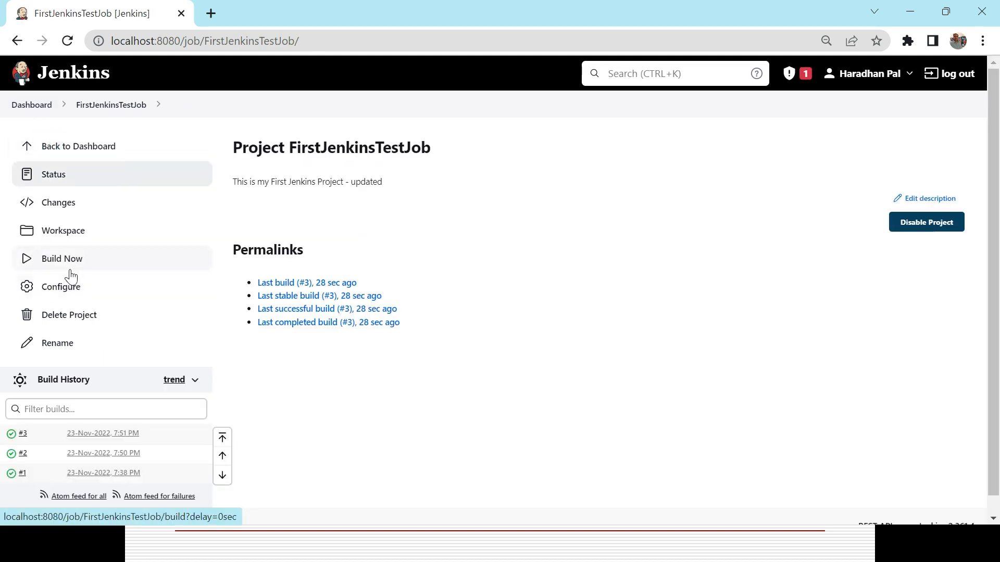
{"action": "left_click", "coordinate": [68, 288]}
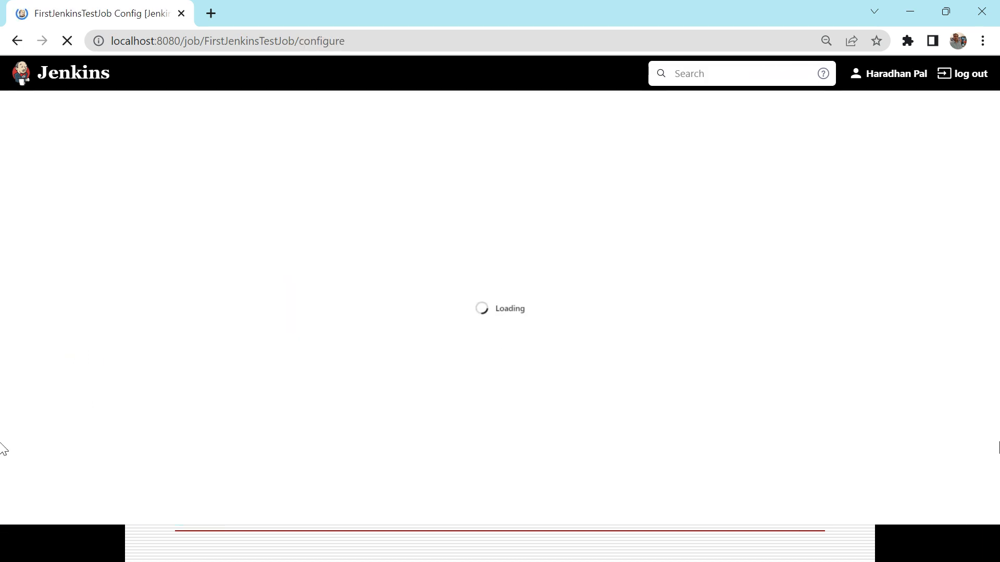
{"action": "left_click", "coordinate": [998, 466]}
{"action": "left_click", "coordinate": [997, 471]}
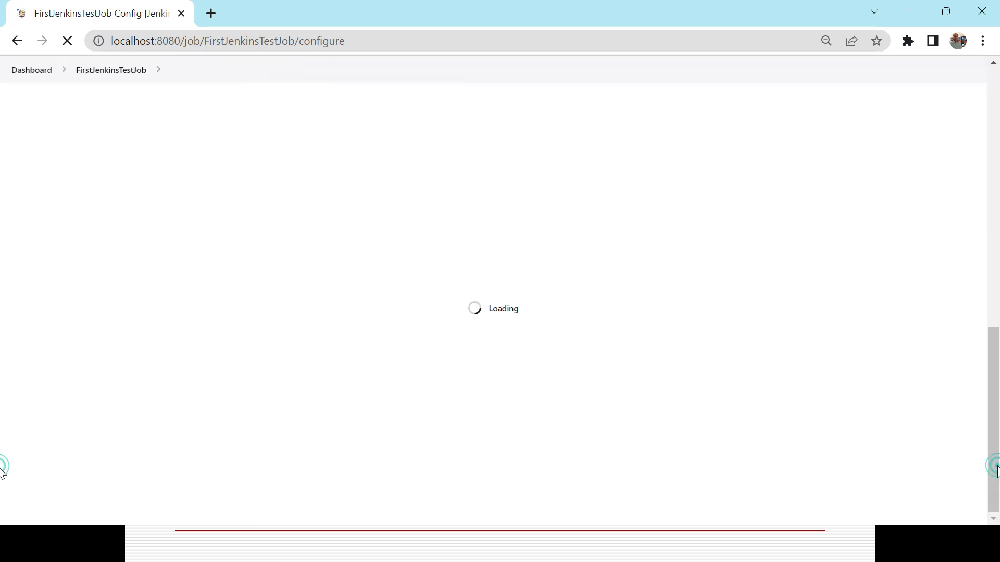
{"action": "left_click", "coordinate": [996, 477]}
{"action": "left_click", "coordinate": [997, 477]}
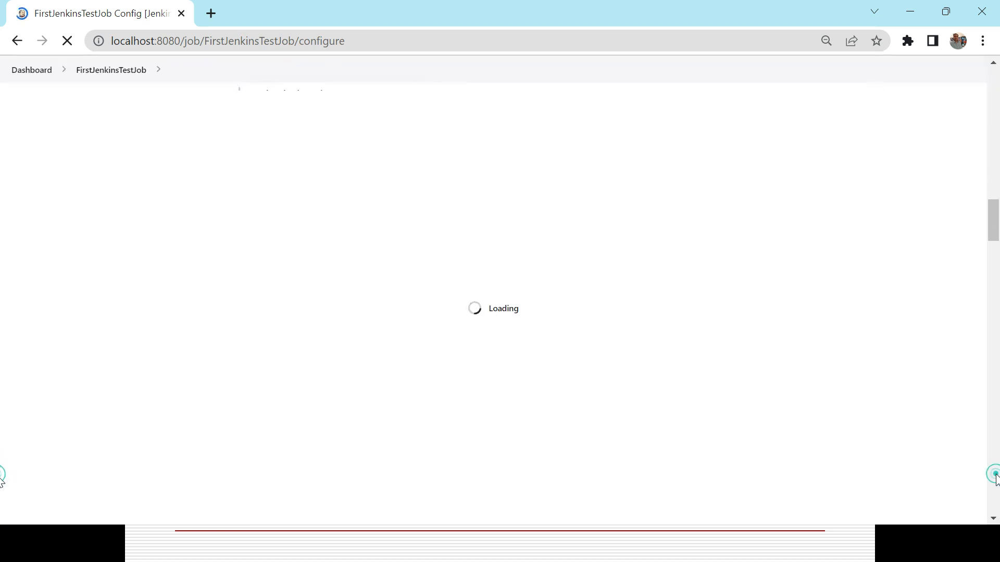
{"action": "triple_click", "coordinate": [381, 194]}
{"action": "type", "text": "date"}
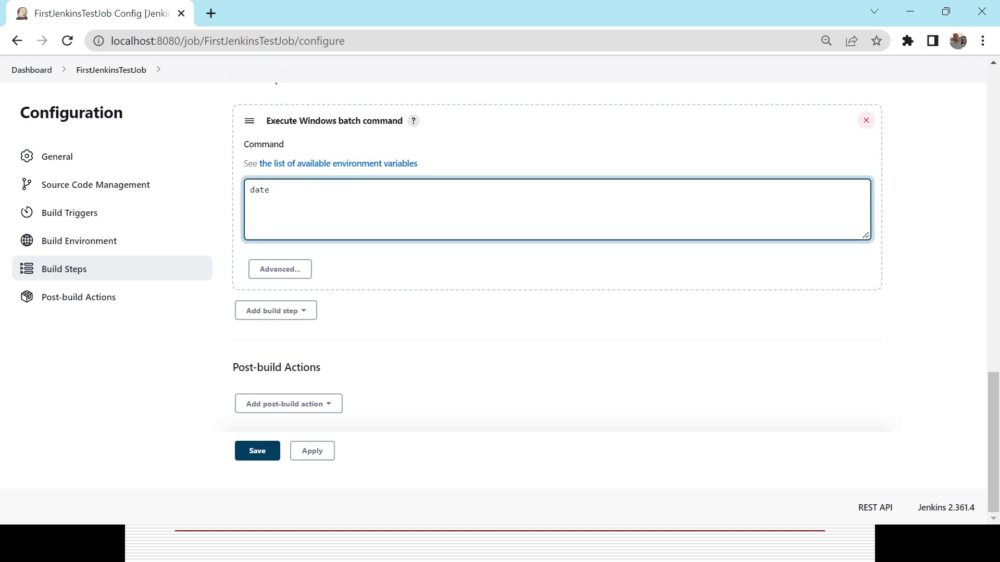
{"action": "left_click", "coordinate": [259, 451]}
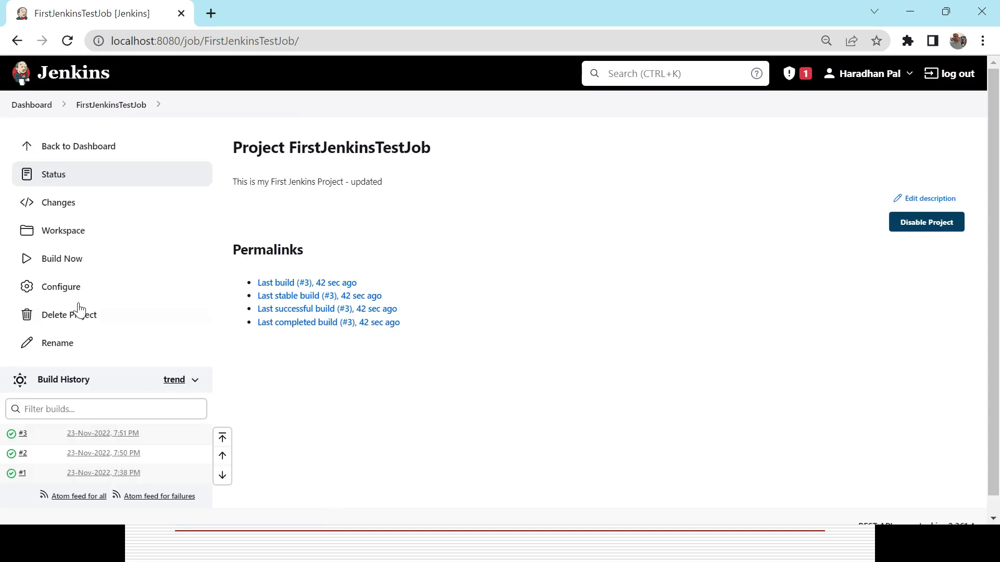
Build FirstJenkinsTestJob and open the console output of build #4
{"action": "left_click", "coordinate": [63, 262]}
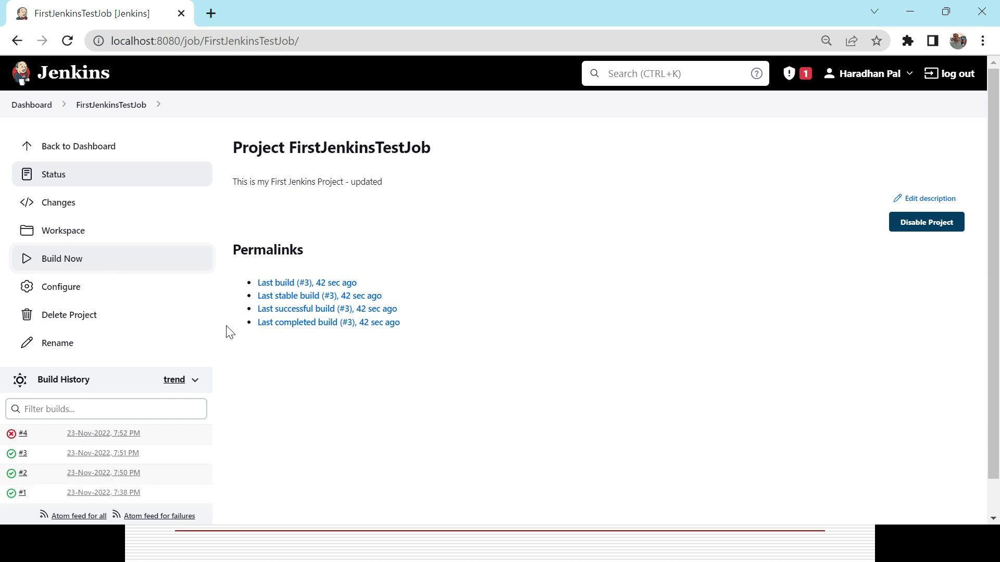
{"action": "left_click", "coordinate": [21, 435]}
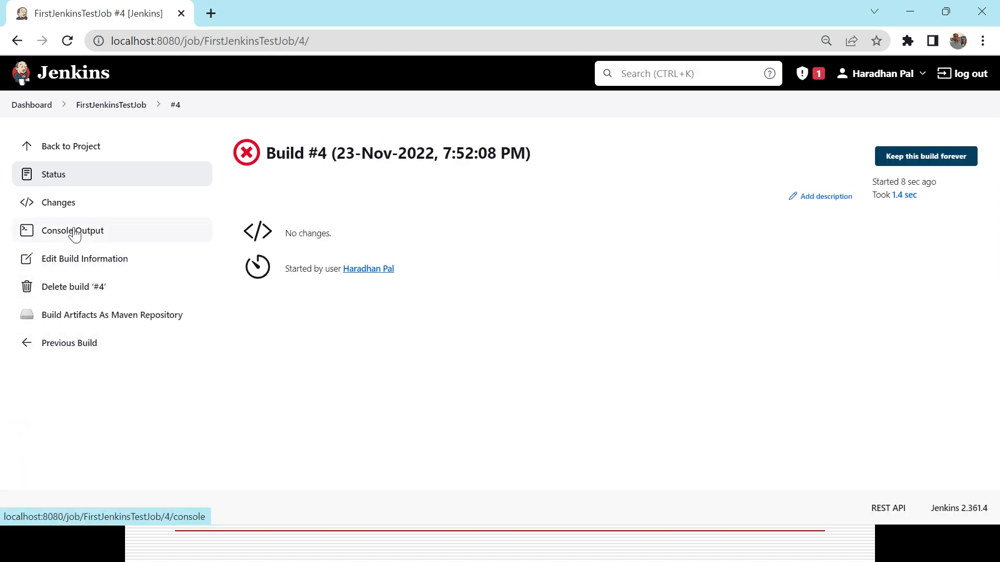
{"action": "left_click", "coordinate": [75, 233]}
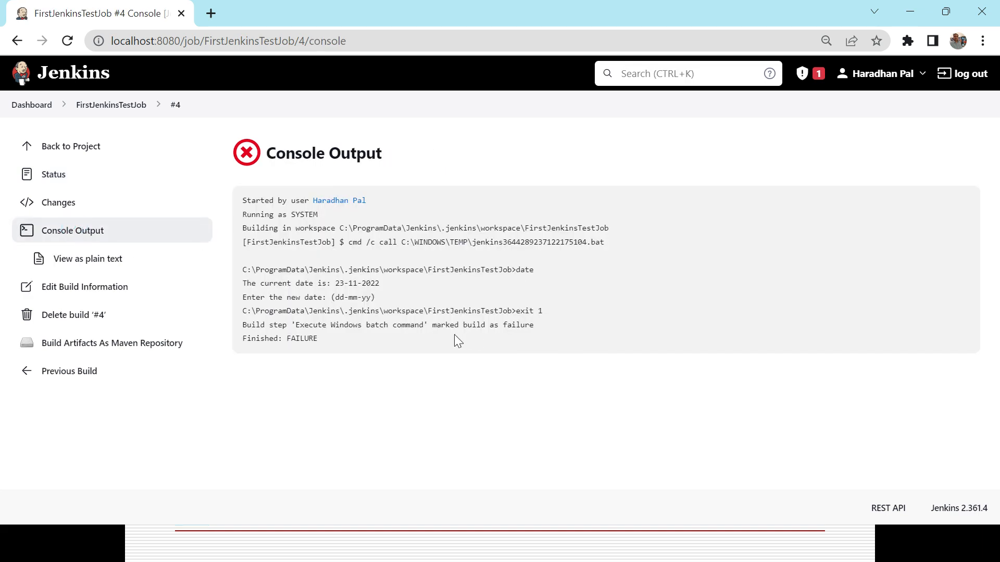
Examine the build step result, exit code and final status lines in build #4's console output
{"action": "triple_click", "coordinate": [438, 325]}
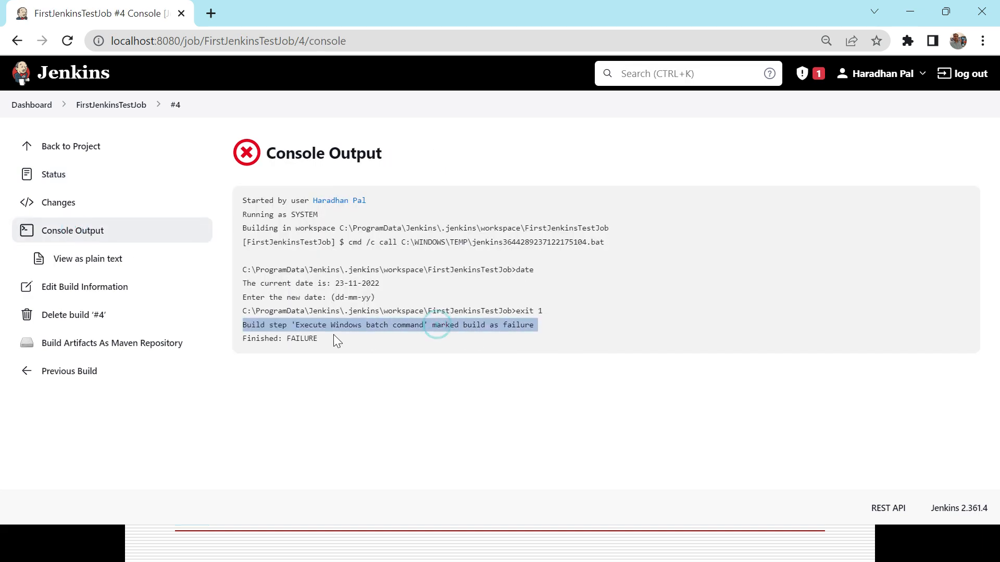
{"action": "left_click", "coordinate": [459, 329]}
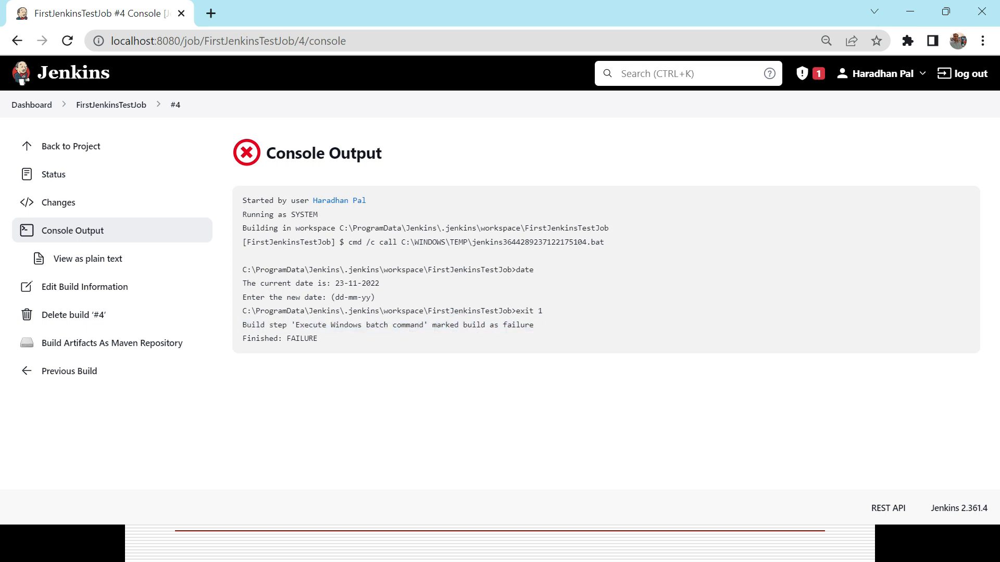
{"action": "right_click", "coordinate": [542, 312]}
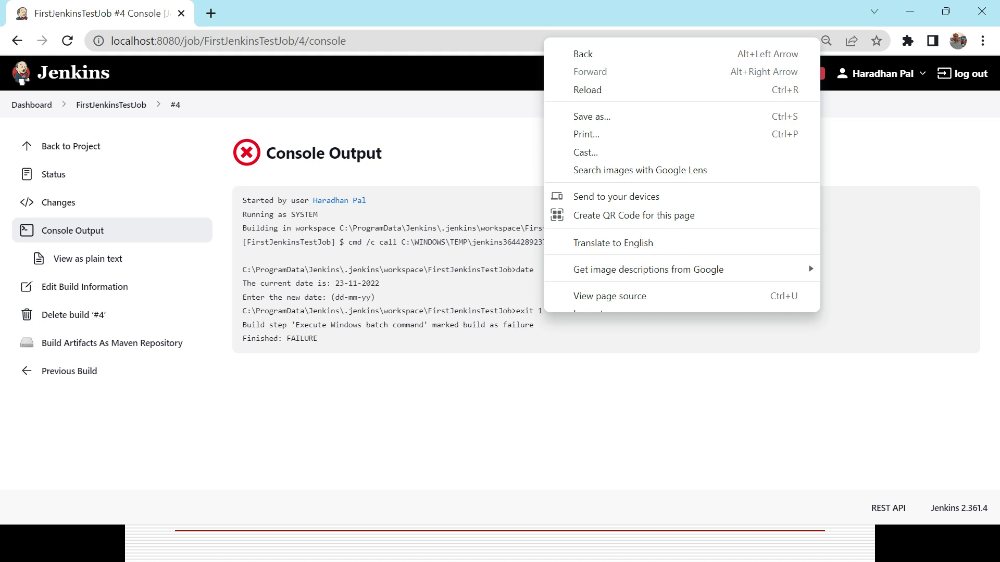
{"action": "triple_click", "coordinate": [290, 338]}
Return to the dashboard and examine FirstJenkinsTestJob's status, weather, last success, last failure, last duration and available job actions
{"action": "left_click", "coordinate": [37, 104]}
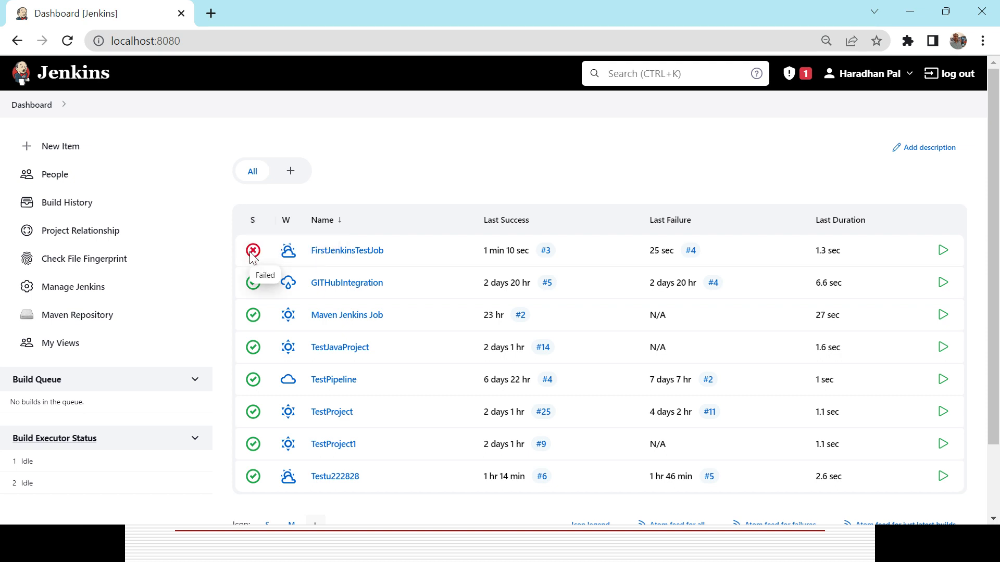
{"action": "mouse_move", "coordinate": [289, 256]}
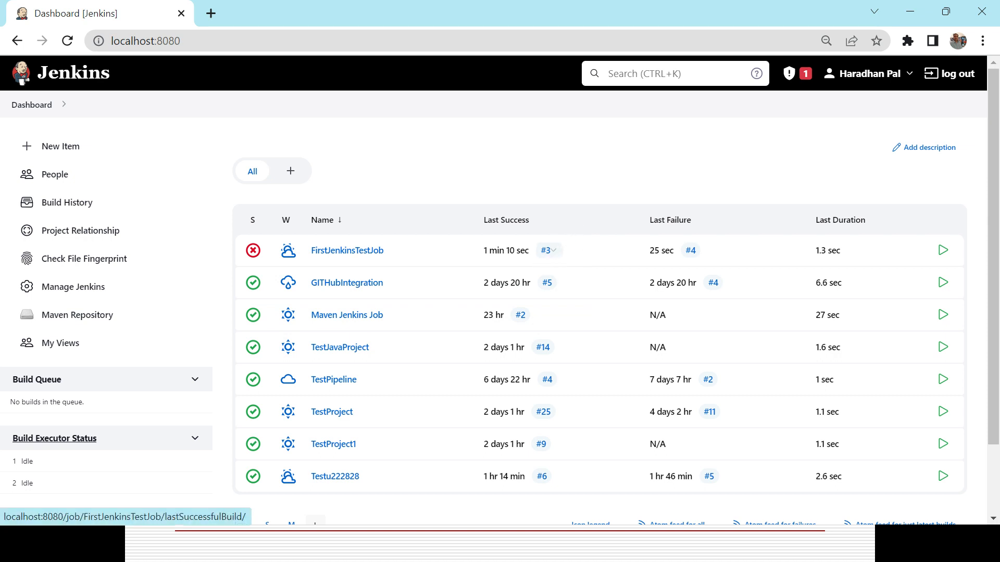
{"action": "triple_click", "coordinate": [491, 252]}
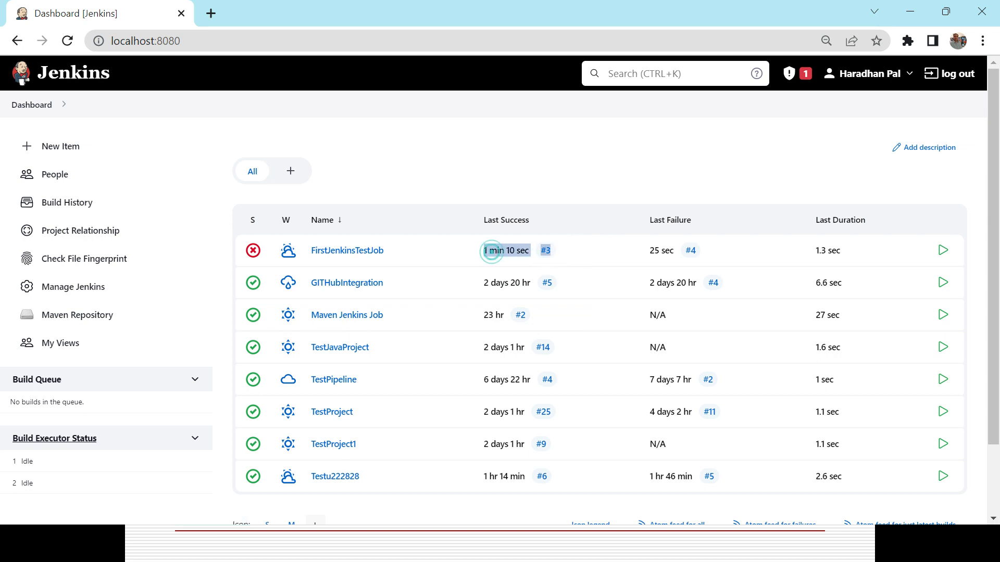
{"action": "triple_click", "coordinate": [656, 252]}
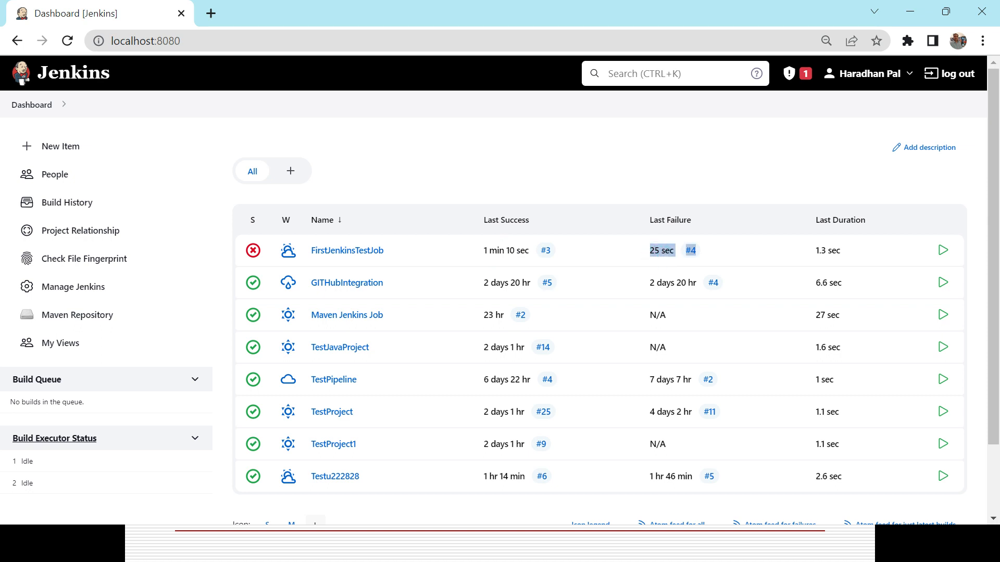
{"action": "triple_click", "coordinate": [822, 252]}
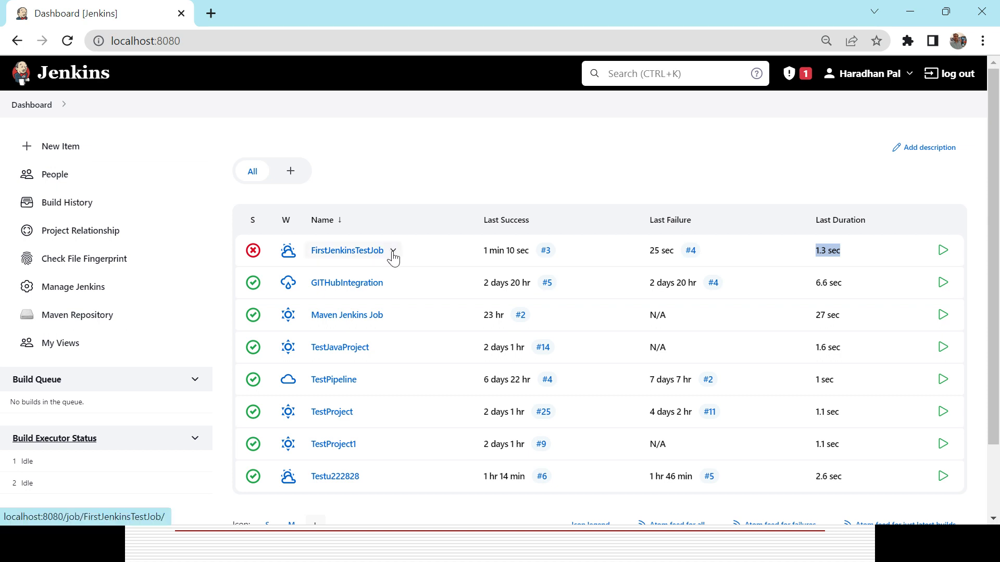
{"action": "left_click", "coordinate": [393, 253]}
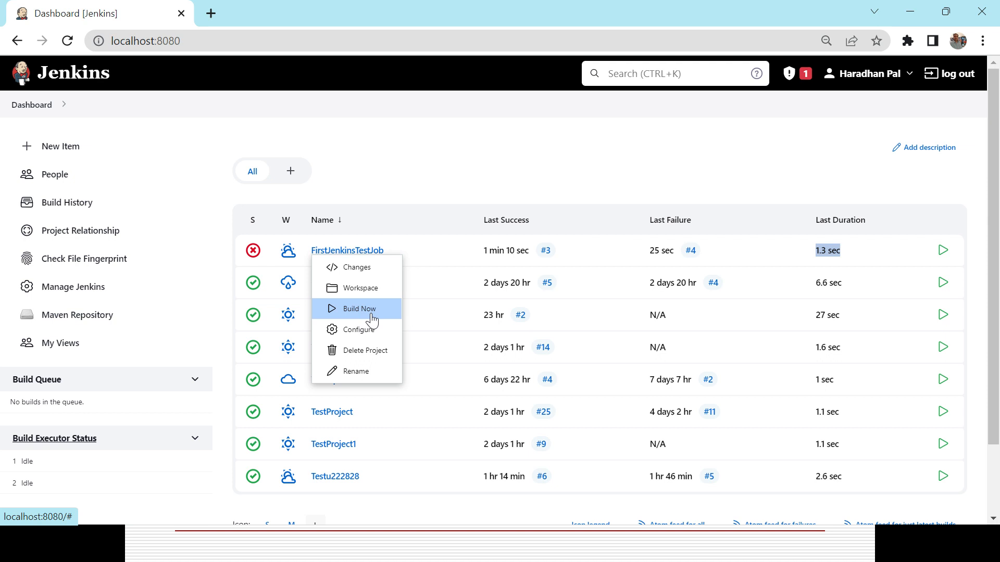
{"action": "left_click", "coordinate": [376, 251]}
Switch to the PowerPoint slideshow, advance to the "Run a Java Class using Jenkins Job" slide, and show the Windows desktop
{"action": "key", "text": "alt+Tab"}
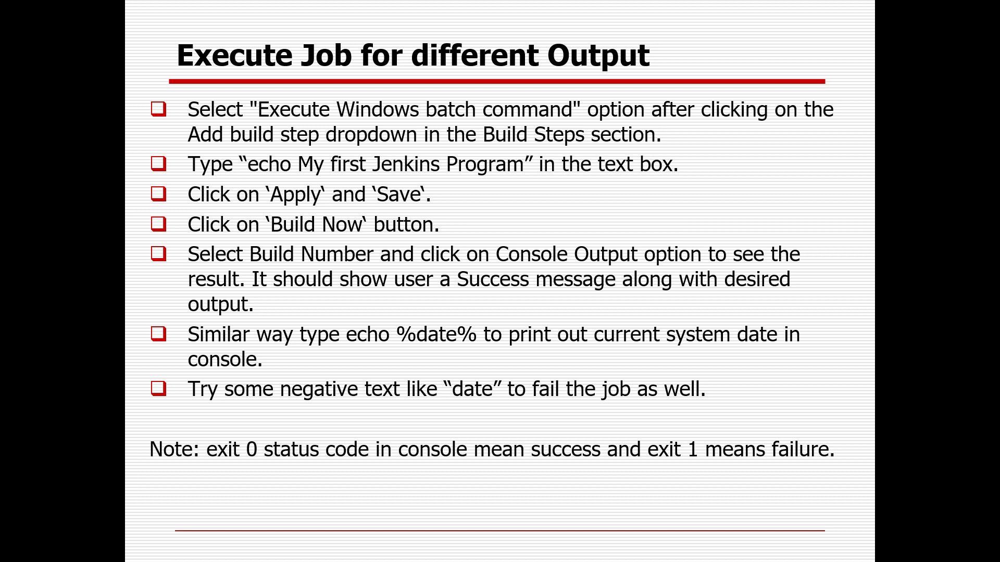
{"action": "key", "text": "Right"}
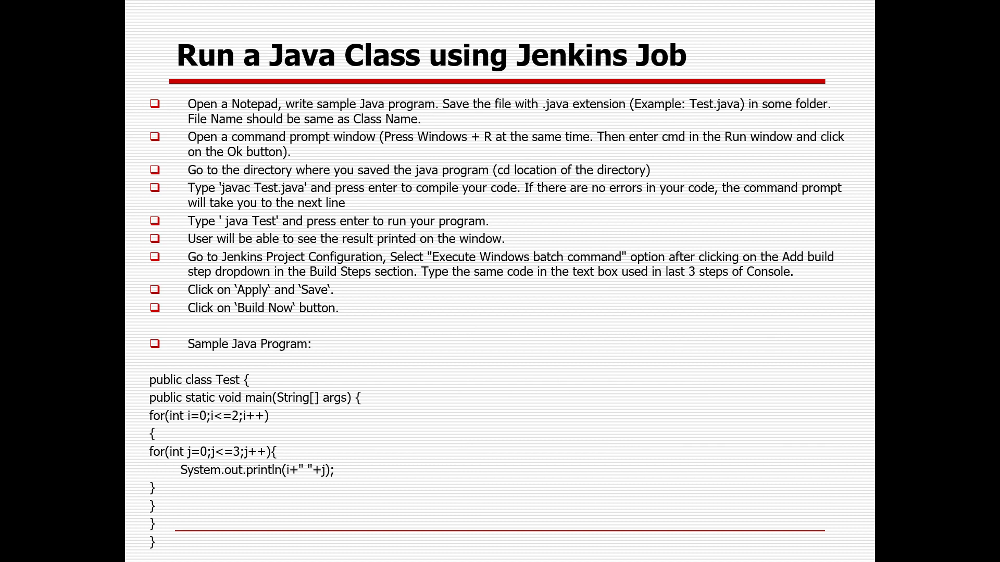
{"action": "key", "text": "super+d"}
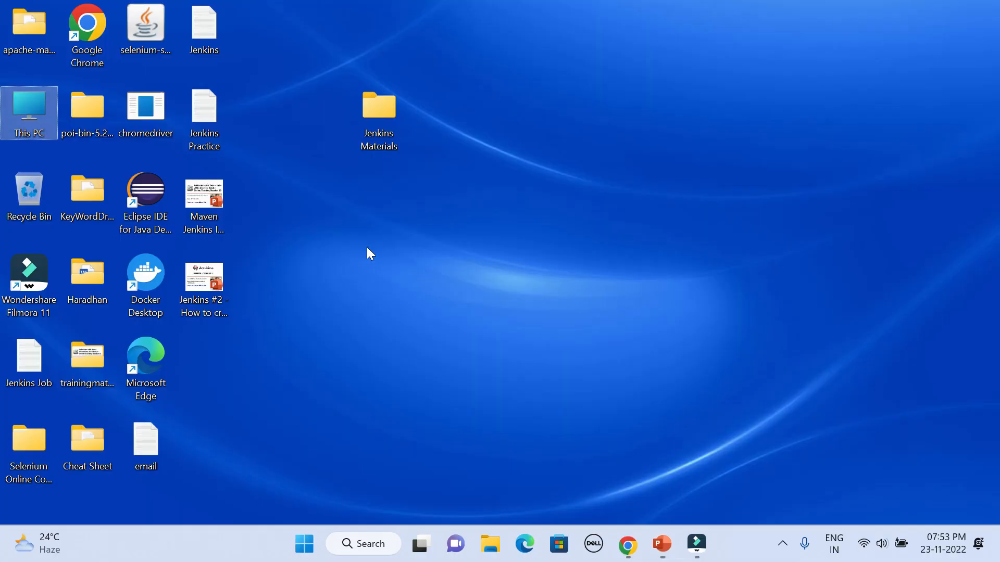
Create a new folder on the desktop and name it "Sample Java Program"
{"action": "right_click", "coordinate": [359, 219]}
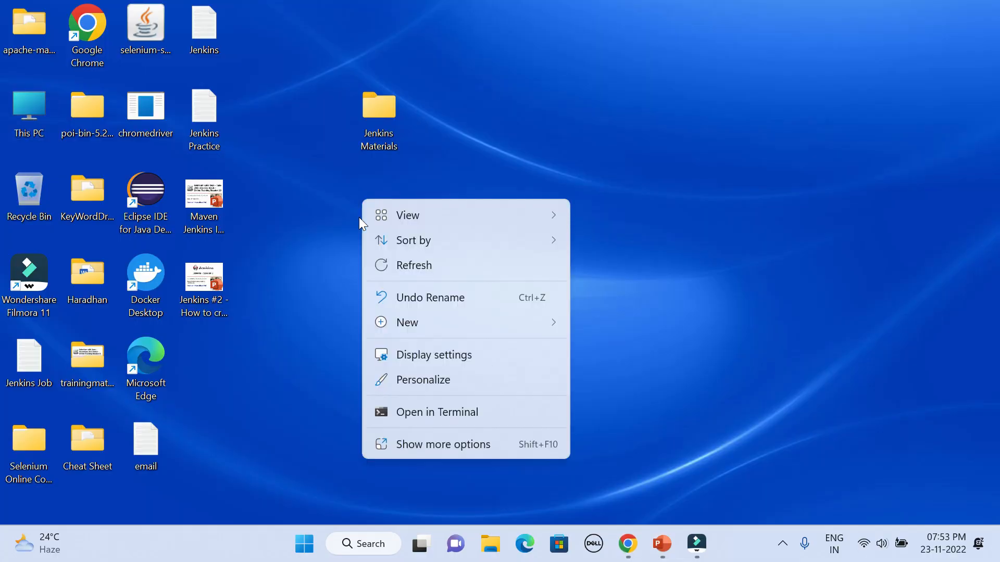
{"action": "mouse_move", "coordinate": [441, 322]}
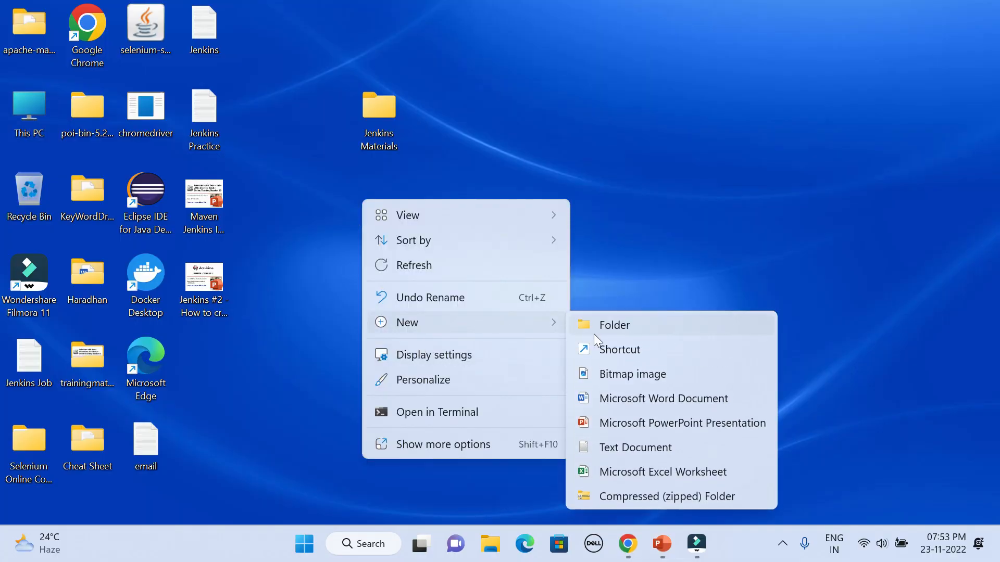
{"action": "left_click", "coordinate": [610, 331]}
{"action": "type", "text": "Sample"}
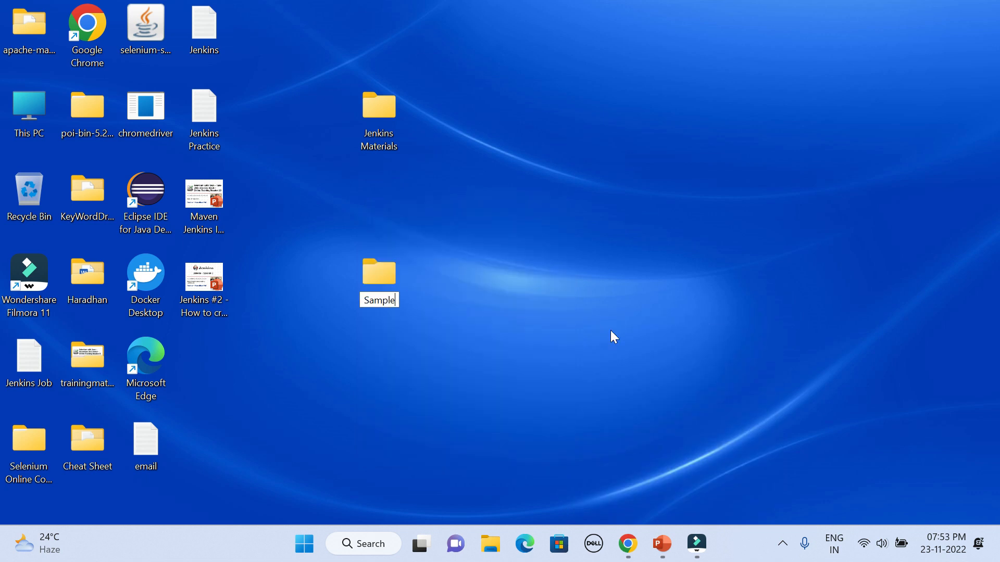
{"action": "type", "text": " Java"}
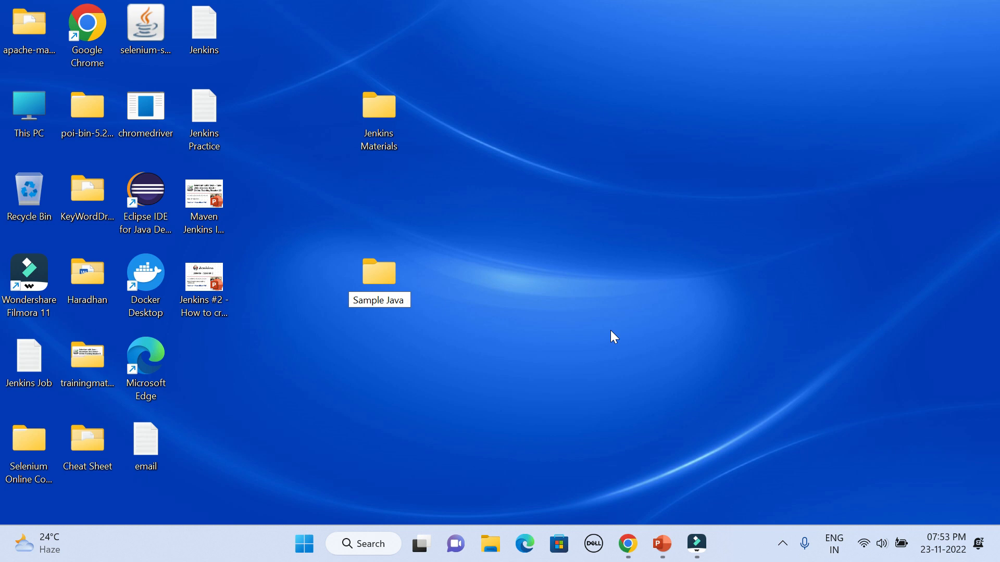
{"action": "type", "text": " Program"}
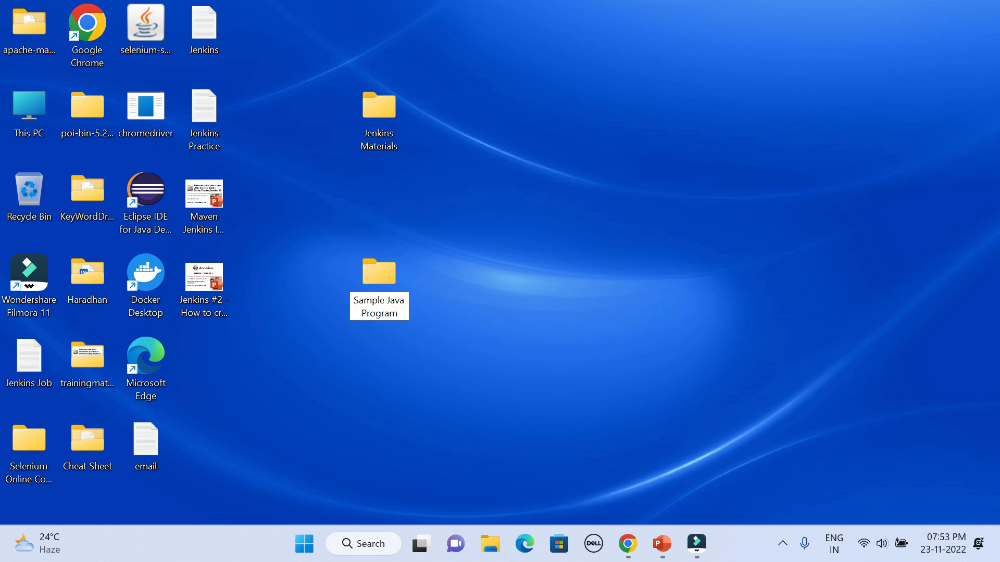
{"action": "key", "text": "Return"}
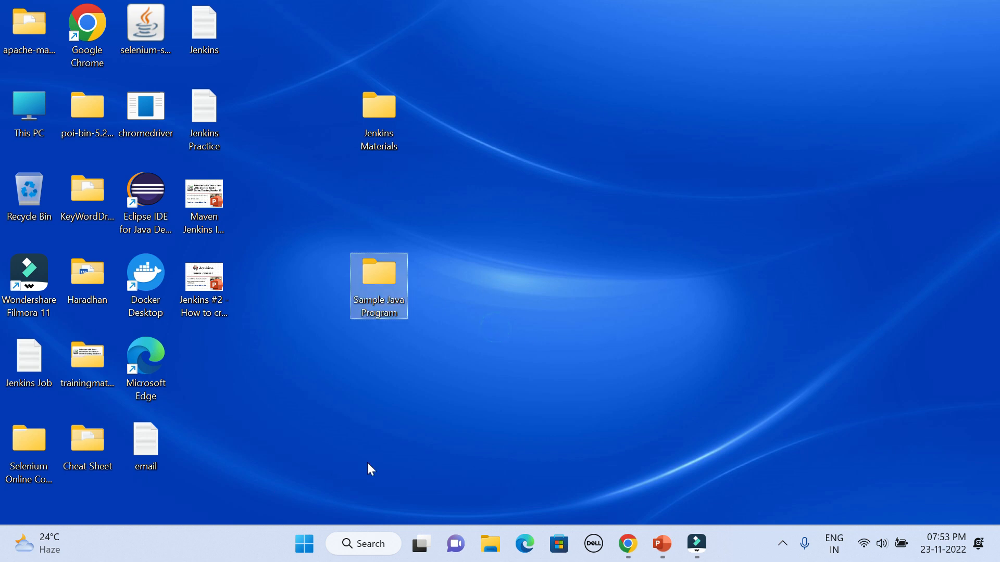
Launch notepad through the Windows Run dialog to get a blank document
{"action": "key", "text": "super+r"}
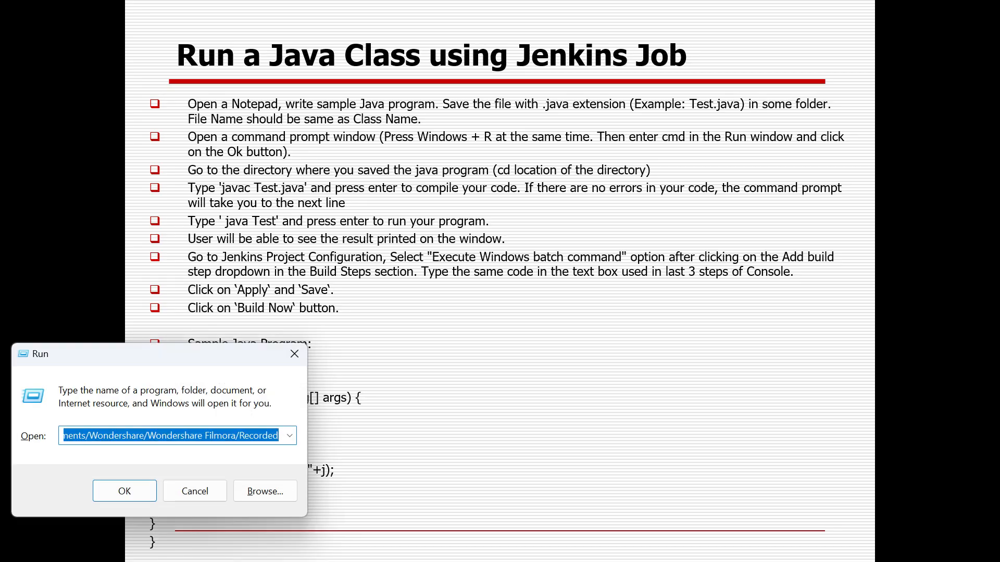
{"action": "type", "text": "no"}
{"action": "key", "text": "Down"}
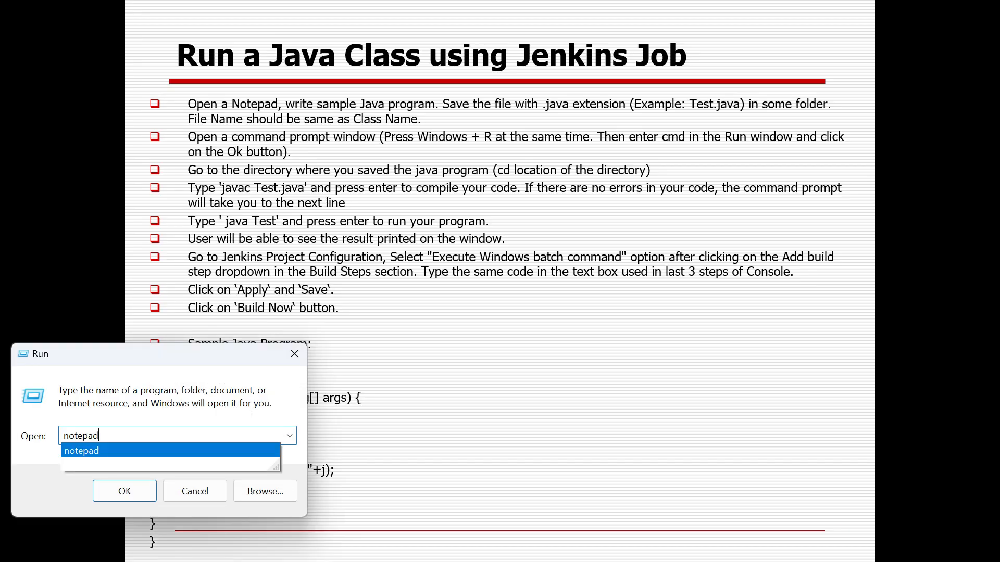
{"action": "key", "text": "Return"}
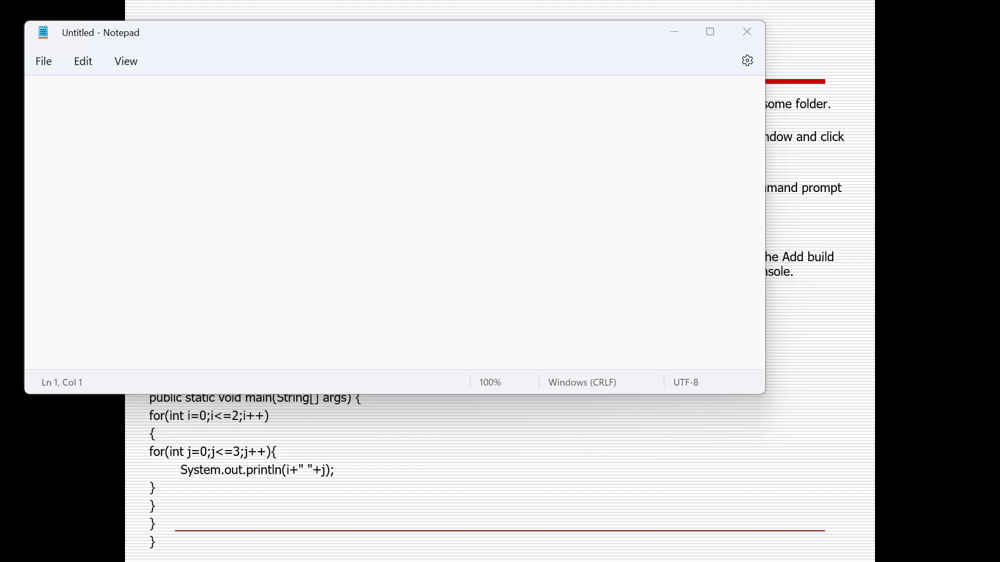
{"action": "key", "text": "alt+Tab"}
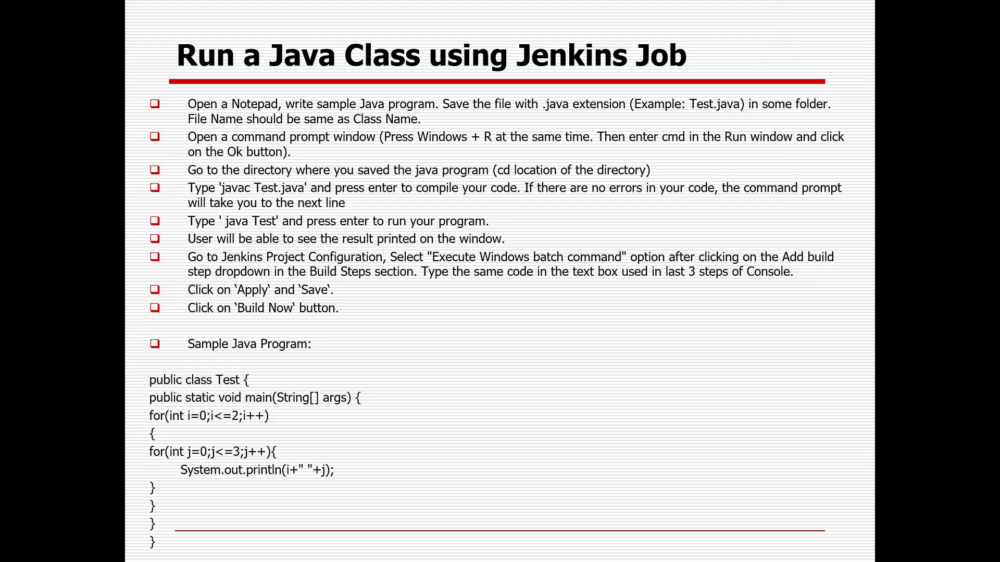
{"action": "left_click", "coordinate": [148, 379]}
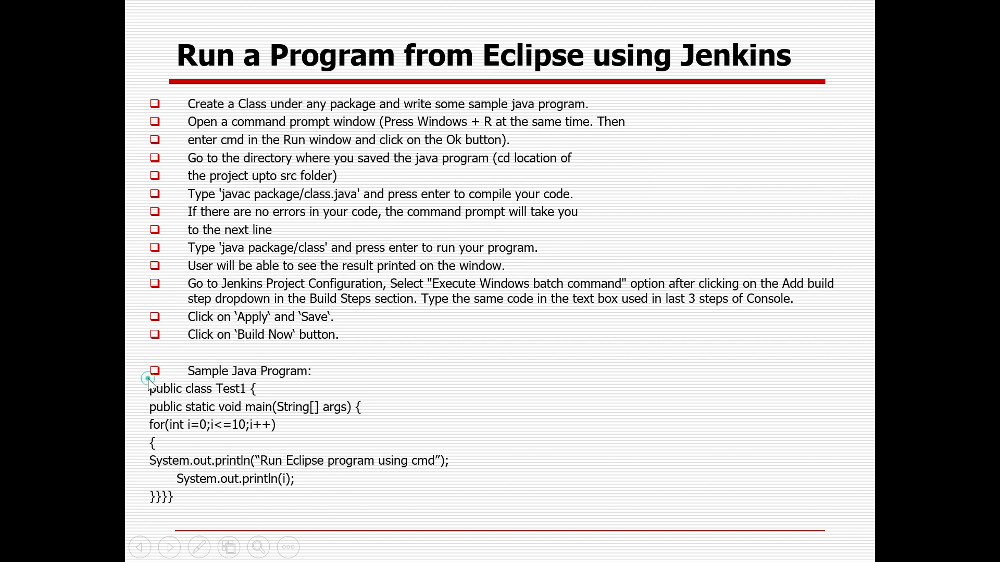
{"action": "key", "text": "Left"}
Switch to the PowerPoint editing window and go to slide 9, "Run a Java Class using Jenkins Job"
{"action": "key", "text": "alt+Tab"}
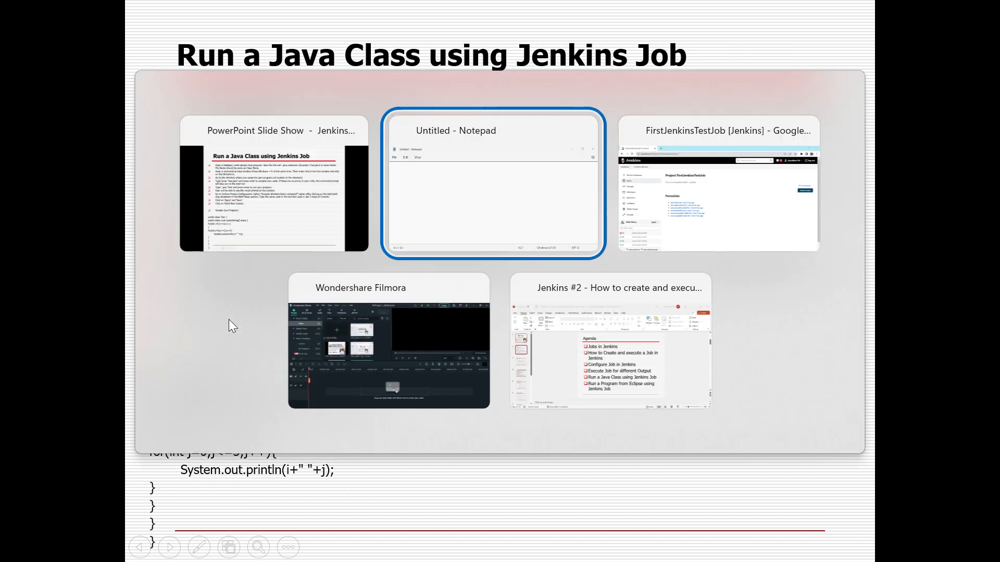
{"action": "key", "text": "alt+Tab"}
{"action": "key", "text": "alt+Tab"}
{"action": "key", "text": "alt+Tab"}
{"action": "key", "text": "alt+Tab"}
{"action": "key", "text": "alt+shift+Tab"}
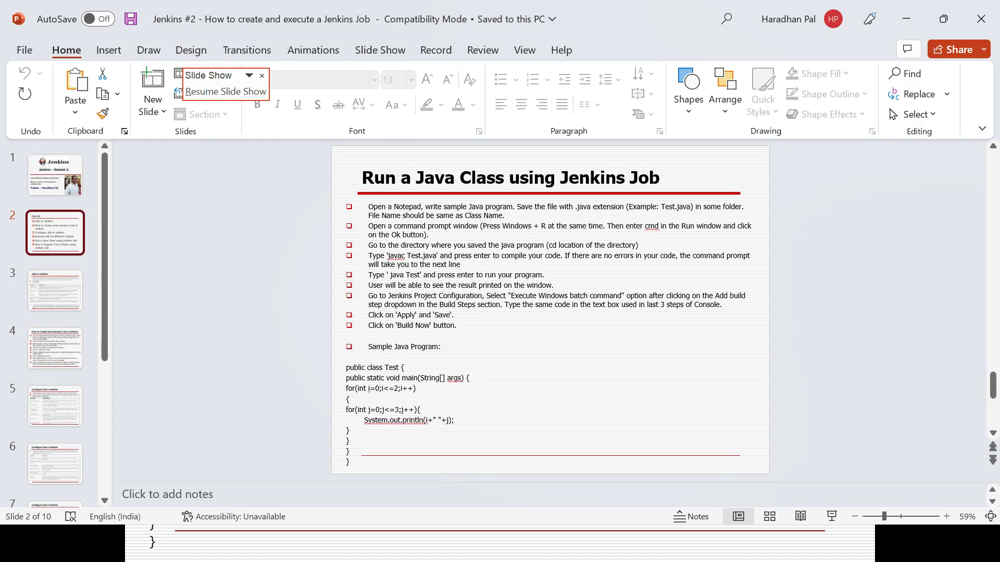
{"action": "left_click", "coordinate": [56, 350]}
{"action": "key", "text": "Down"}
{"action": "key", "text": "Down"}
{"action": "key", "text": "Down"}
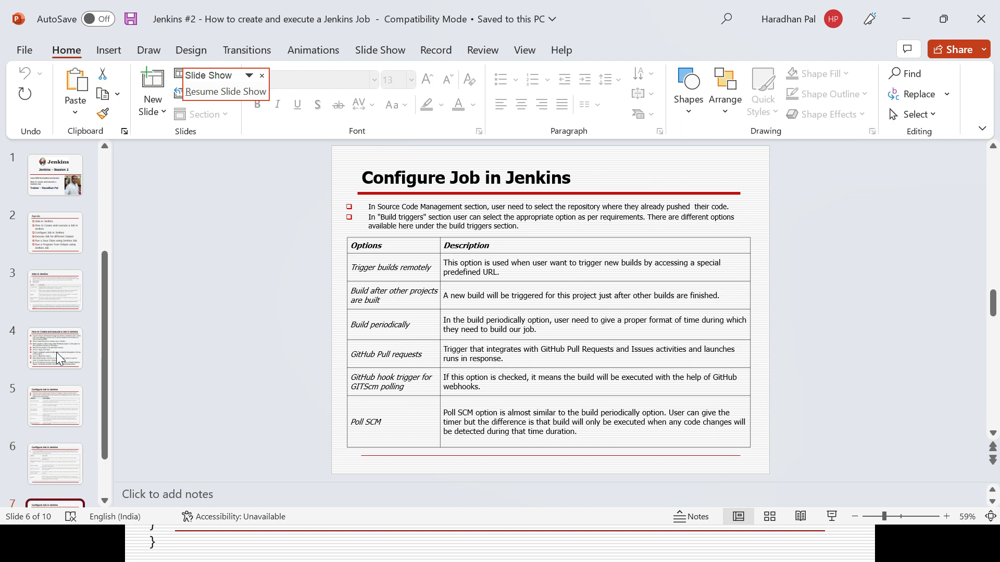
{"action": "key", "text": "Down"}
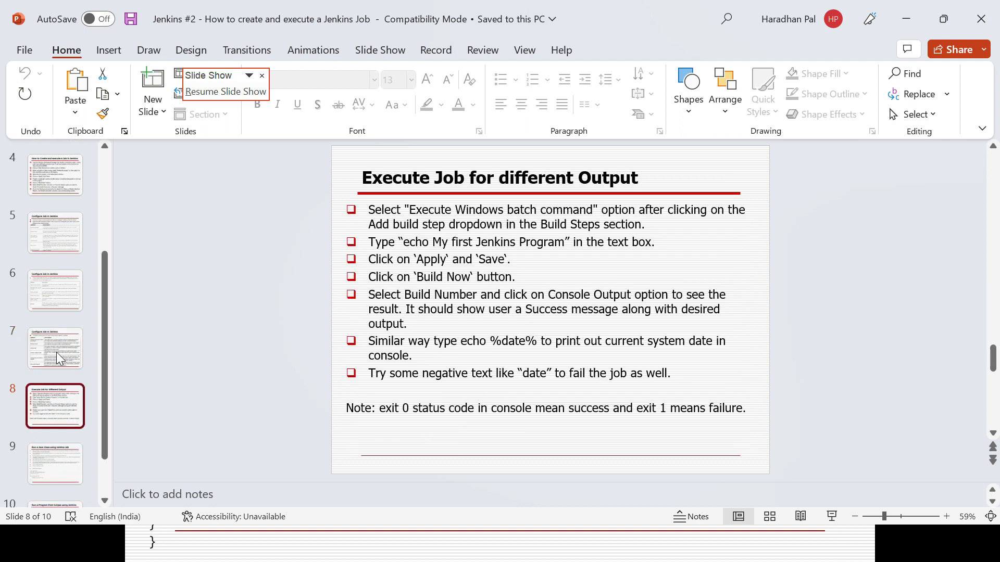
{"action": "key", "text": "Down"}
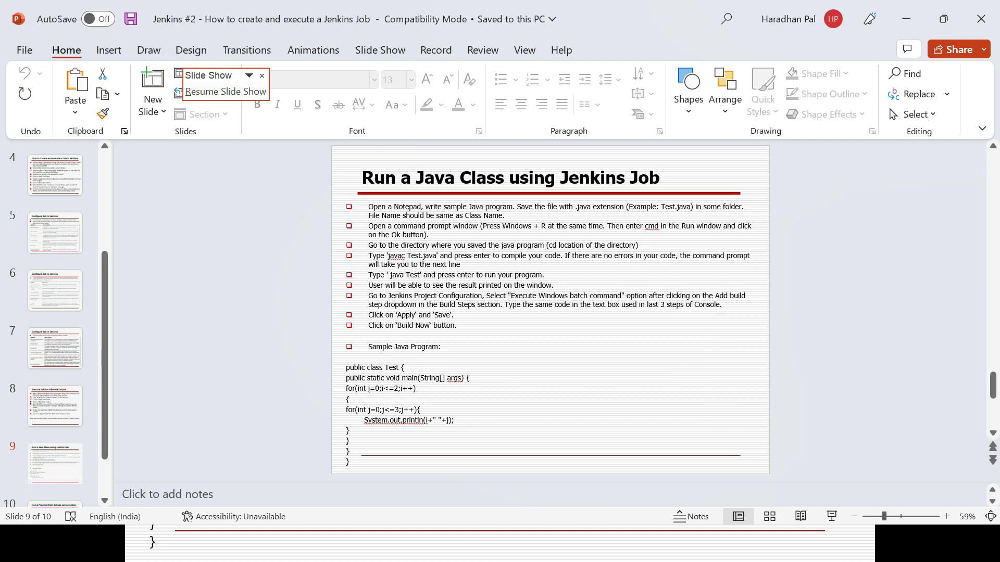
Copy the sample Java program, from "public class Test {" to its final brace, into the blank Notepad document
{"action": "left_click_drag", "start_coordinate": [350, 462], "coordinate": [346, 367]}
{"action": "key", "text": "ctrl+c"}
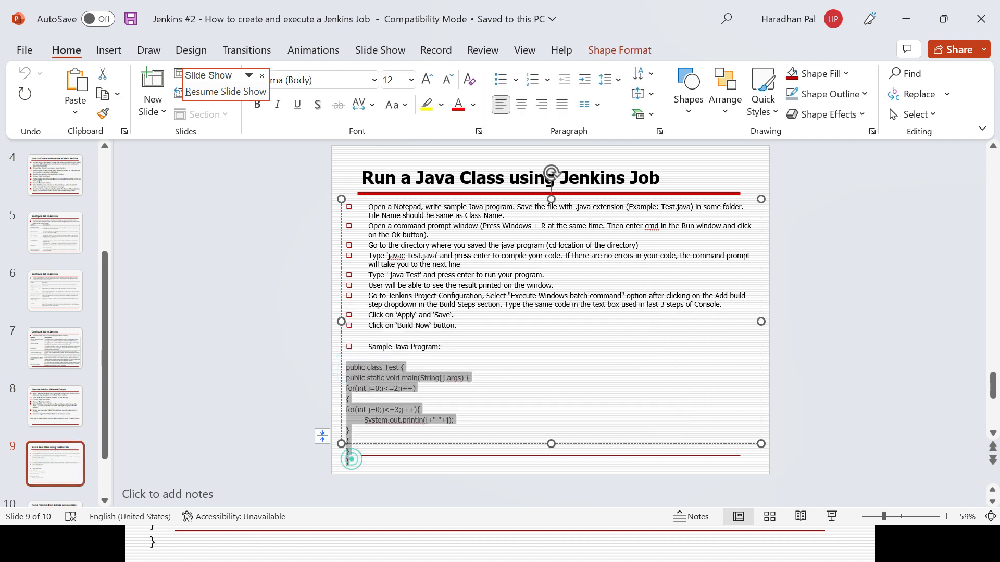
{"action": "key", "text": "shift+F5"}
{"action": "key", "text": "alt+Tab"}
{"action": "key", "text": "alt+Tab"}
{"action": "key", "text": "ctrl+v"}
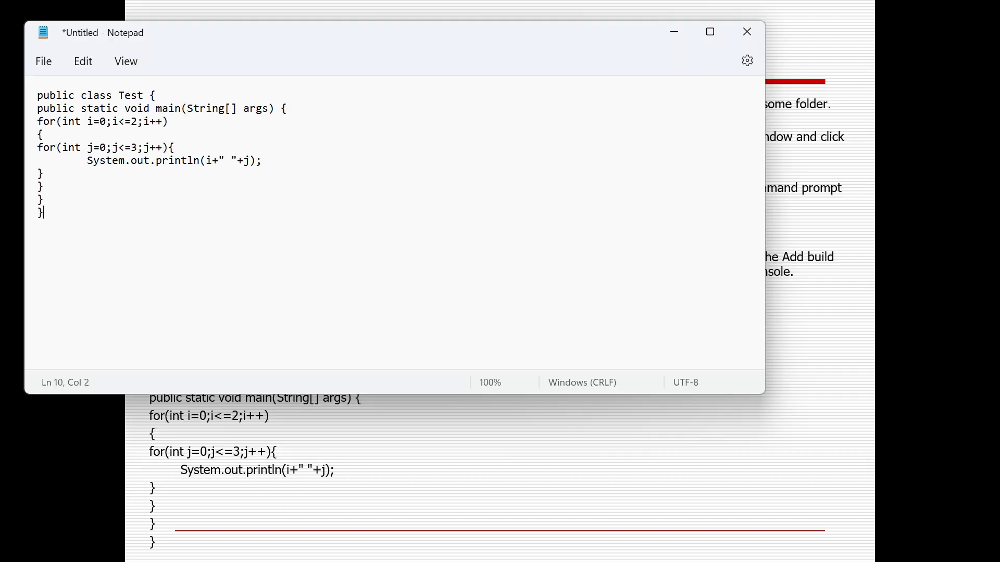
Rename the class in the first line of the program from Test to TestJenkinsProject
{"action": "double_click", "coordinate": [132, 96]}
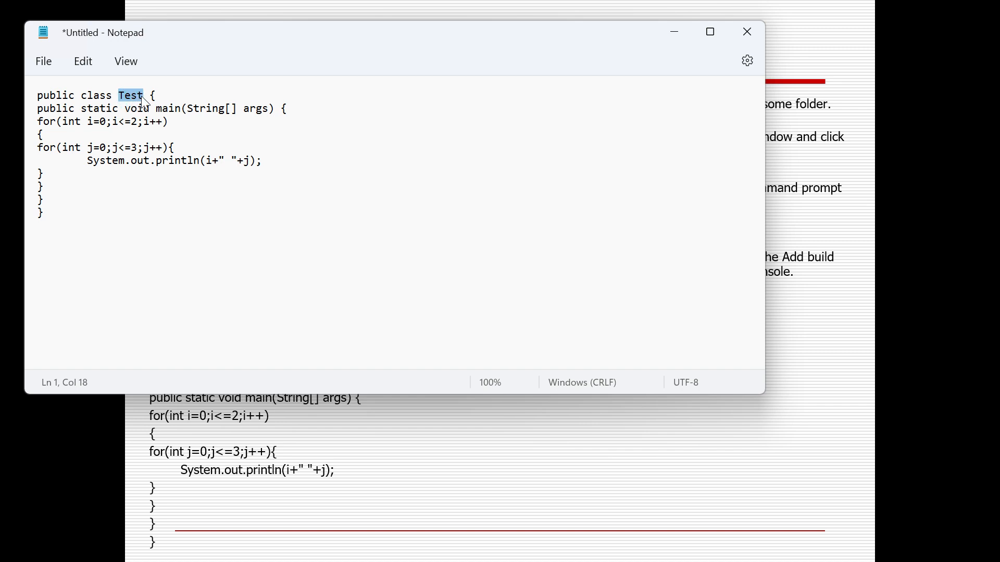
{"action": "left_click", "coordinate": [120, 95]}
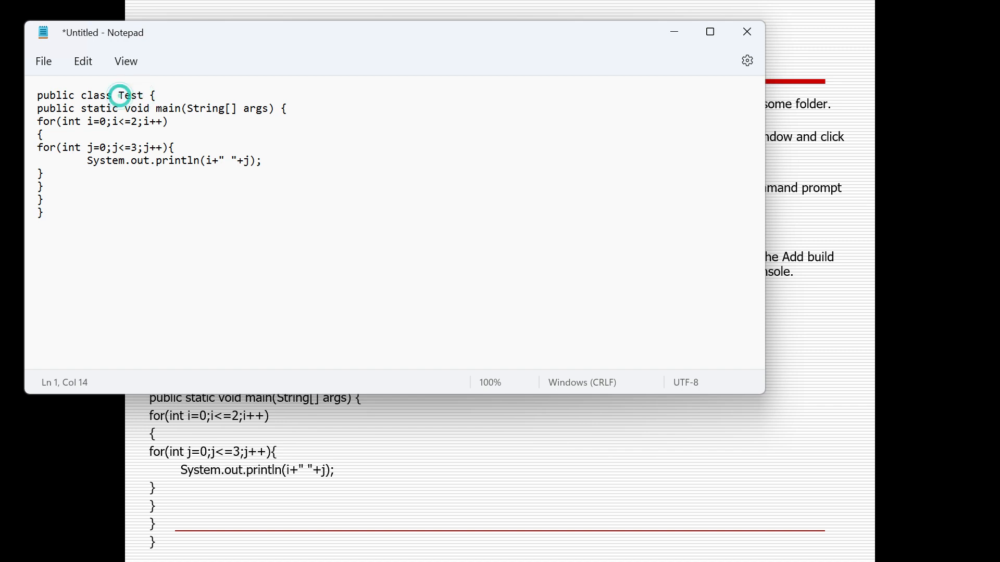
{"action": "type", "text": "K"}
{"action": "key", "text": "BackSpace"}
{"action": "type", "text": "Jenkins"}
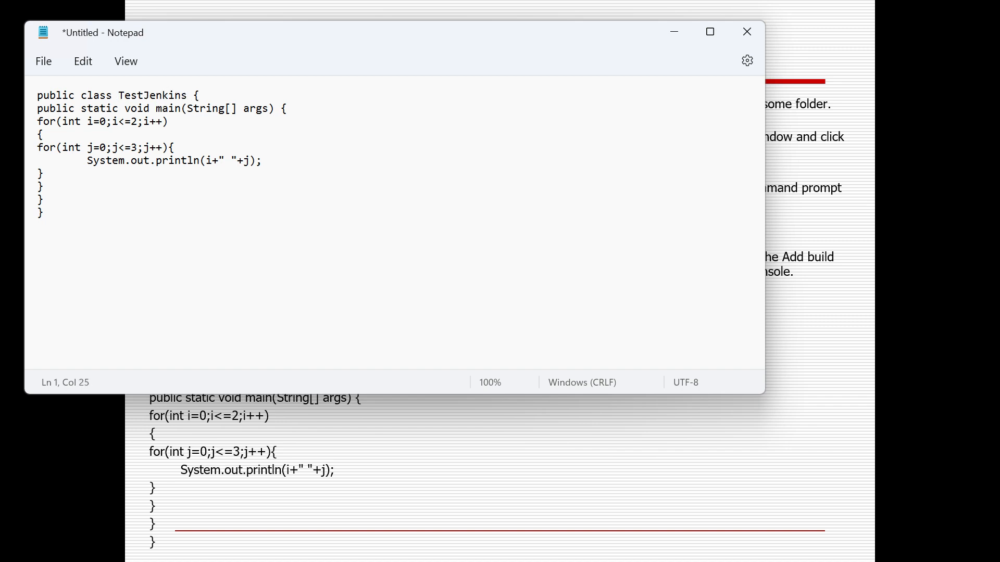
{"action": "type", "text": "Project"}
Examine the program's nested for loops, including the ranges of i and j
{"action": "left_click_drag", "start_coordinate": [37, 122], "coordinate": [39, 130]}
{"action": "left_click", "coordinate": [59, 148]}
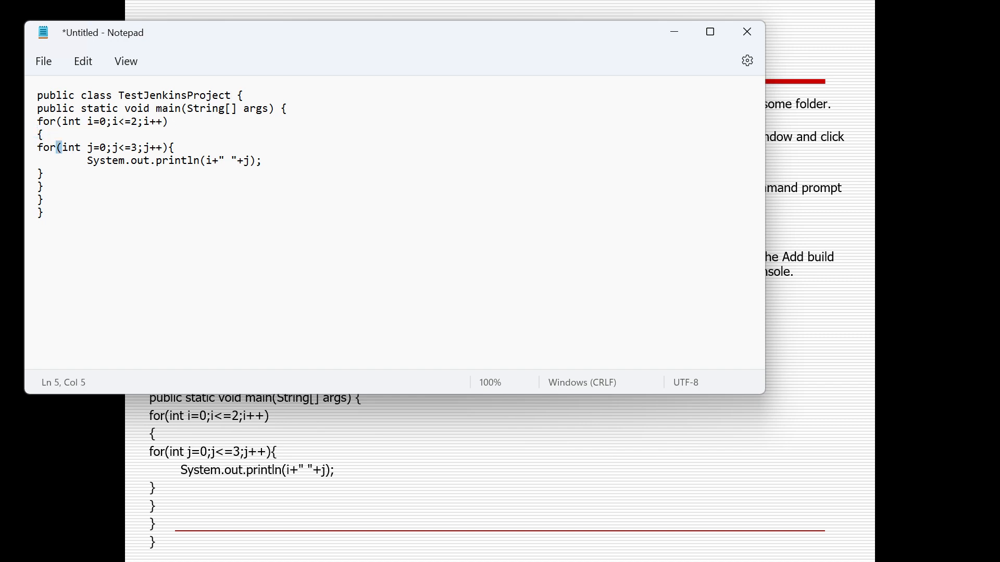
{"action": "double_click", "coordinate": [71, 121]}
{"action": "left_click", "coordinate": [141, 122]}
{"action": "left_click", "coordinate": [150, 122]}
{"action": "key", "text": "shift+End"}
{"action": "double_click", "coordinate": [102, 148]}
{"action": "triple_click", "coordinate": [96, 125]}
{"action": "left_click", "coordinate": [95, 150]}
{"action": "triple_click", "coordinate": [96, 150]}
Copy the class name, save the program as TestJenkinsProject.java in the desktop folder Sample Java Program, and close Notepad
{"action": "double_click", "coordinate": [147, 95]}
{"action": "key", "text": "ctrl+c"}
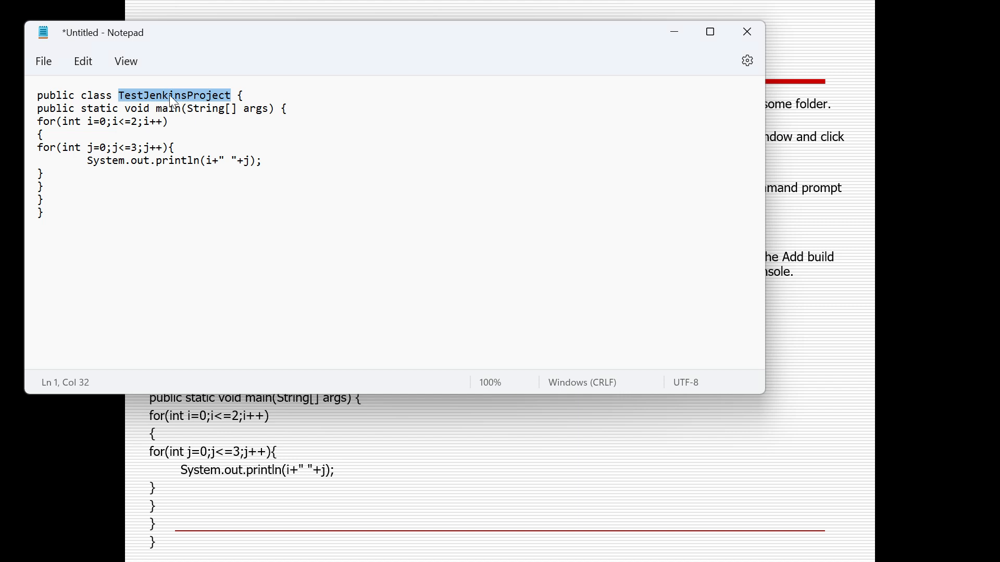
{"action": "left_click", "coordinate": [43, 63]}
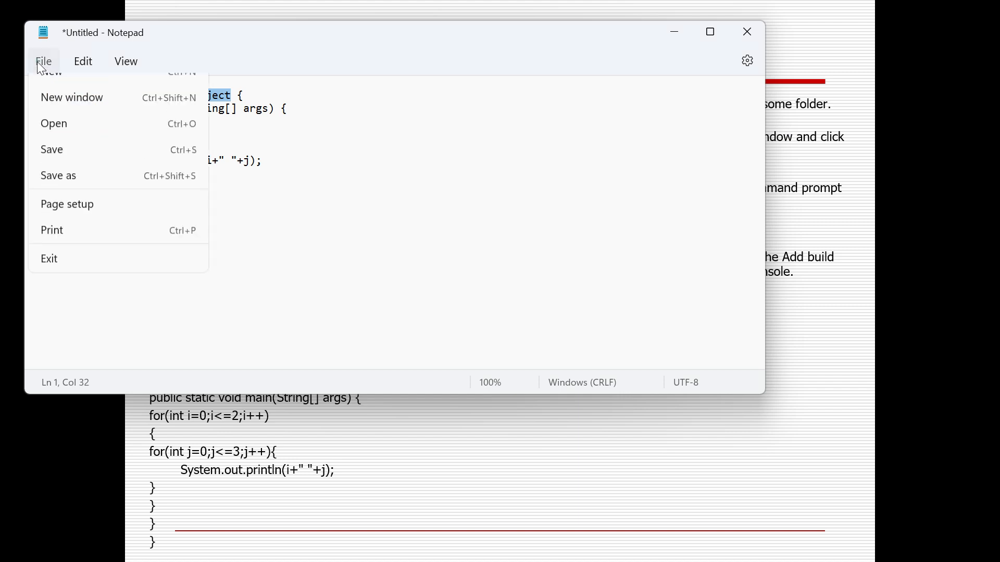
{"action": "left_click", "coordinate": [80, 193]}
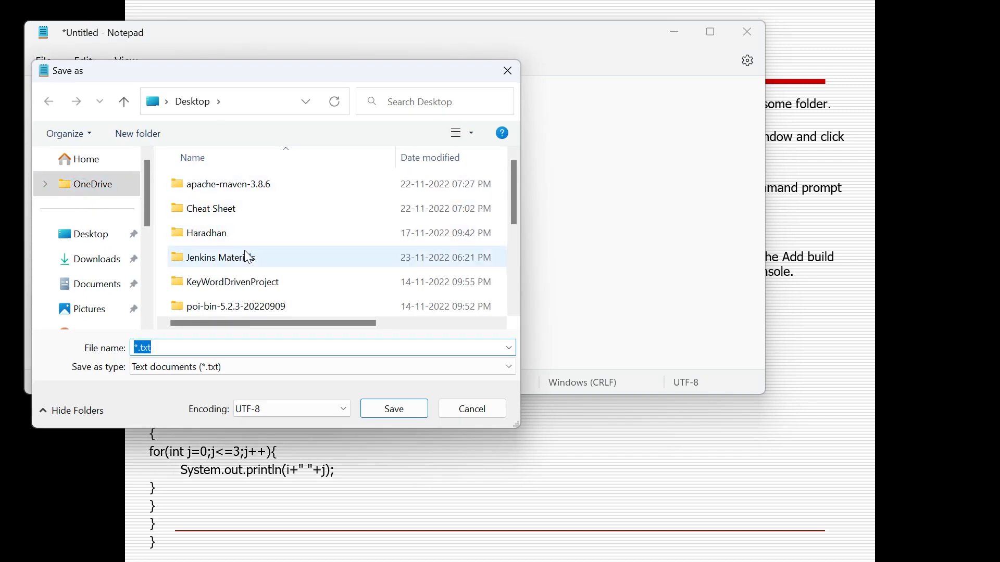
{"action": "left_click", "coordinate": [511, 284]}
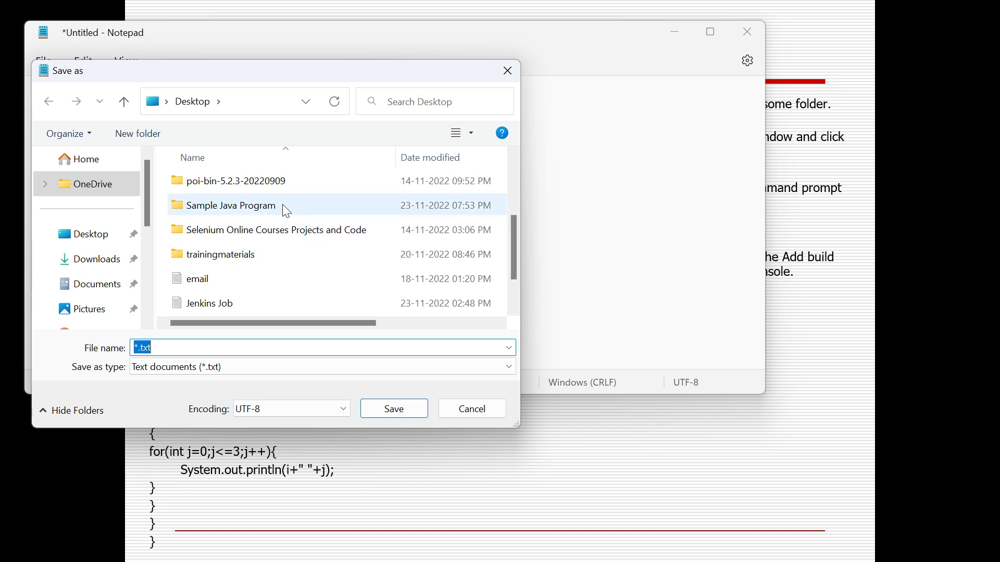
{"action": "double_click", "coordinate": [282, 208]}
{"action": "left_click", "coordinate": [217, 344]}
{"action": "key", "text": "ctrl+v"}
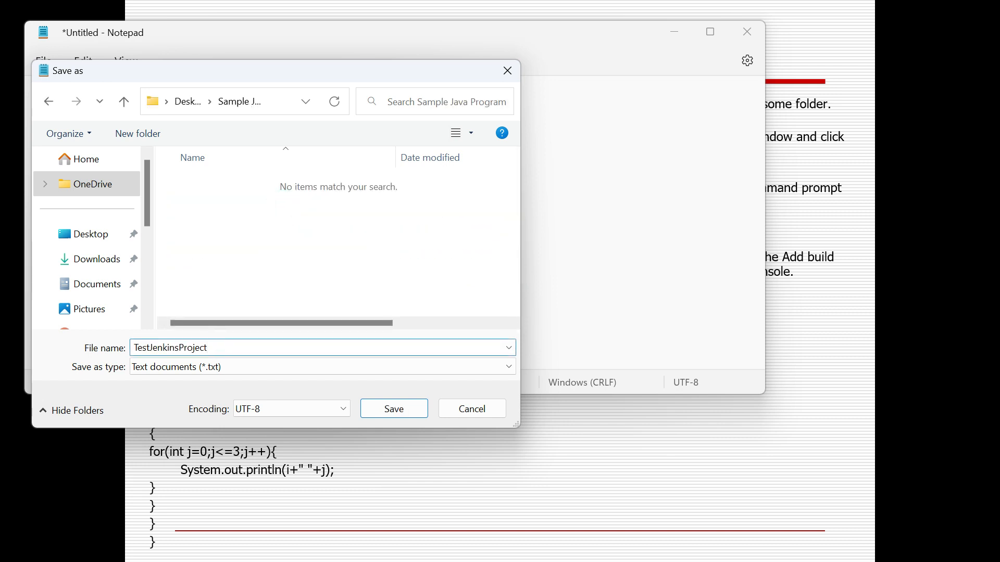
{"action": "type", "text": ".java"}
{"action": "left_click", "coordinate": [409, 407]}
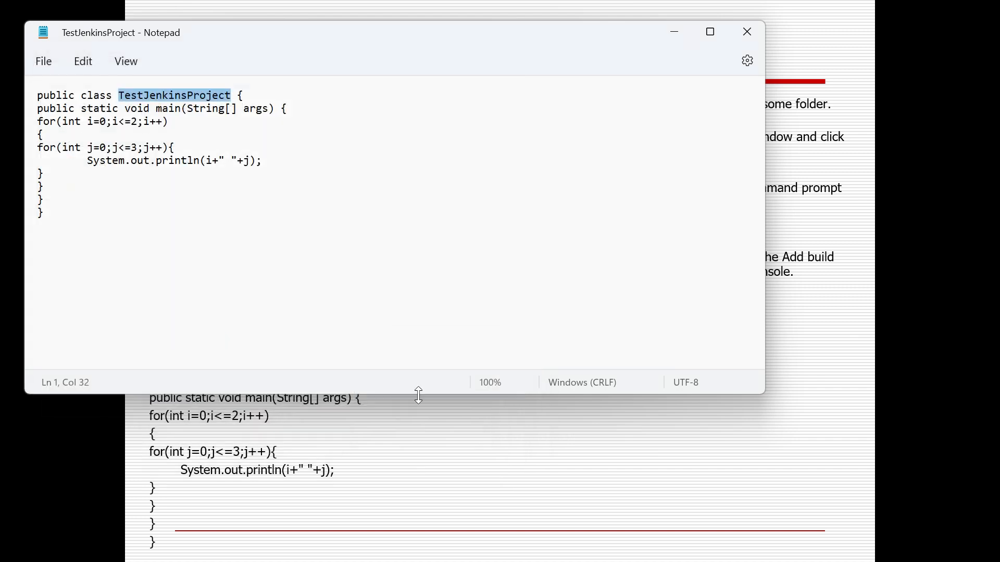
{"action": "left_click", "coordinate": [746, 32]}
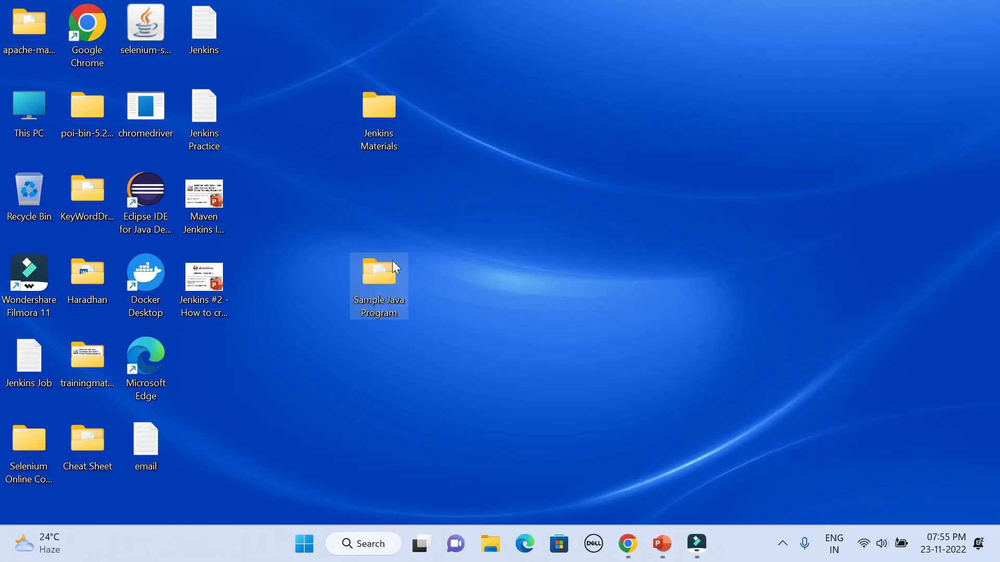
Open the desktop folder Sample Java Program and examine the TestJenkinsProject file's type and location in its properties
{"action": "double_click", "coordinate": [395, 266]}
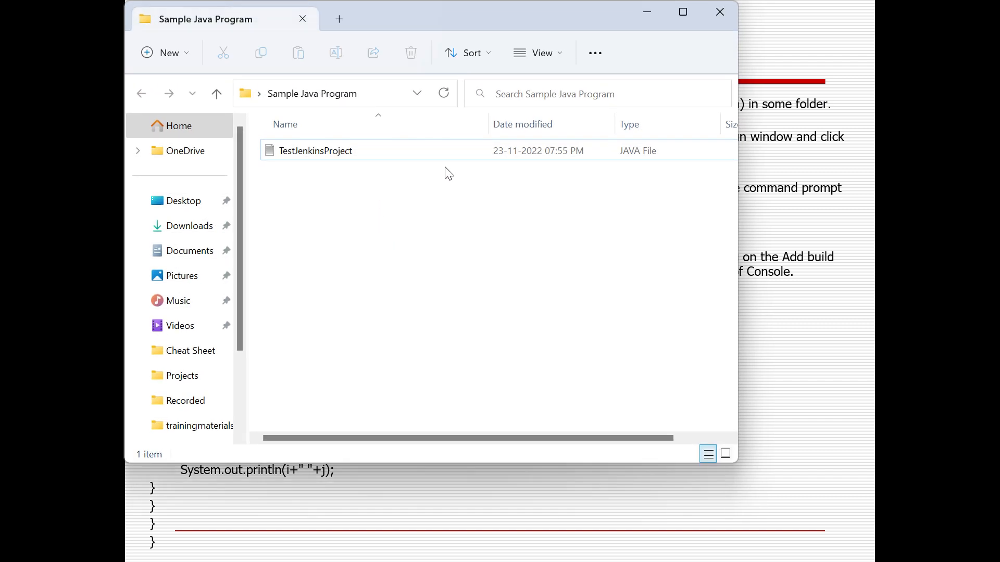
{"action": "left_click", "coordinate": [422, 184]}
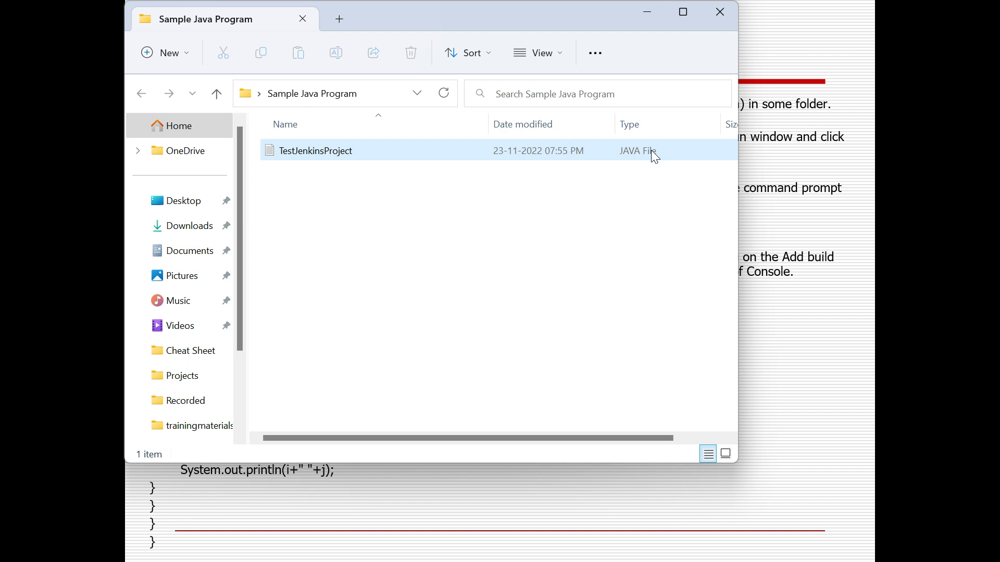
{"action": "left_click", "coordinate": [335, 151]}
{"action": "right_click", "coordinate": [336, 152]}
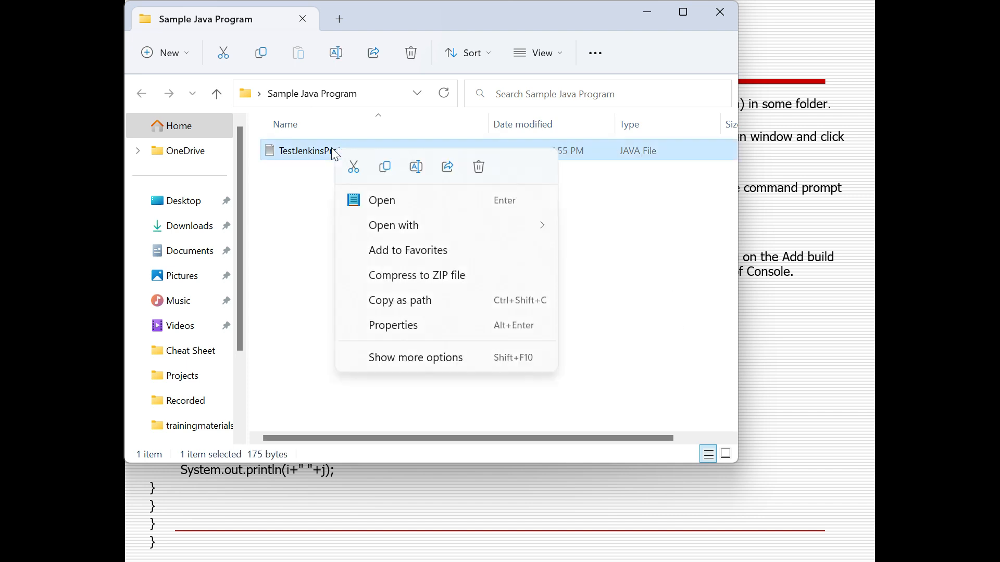
{"action": "left_click", "coordinate": [396, 320]}
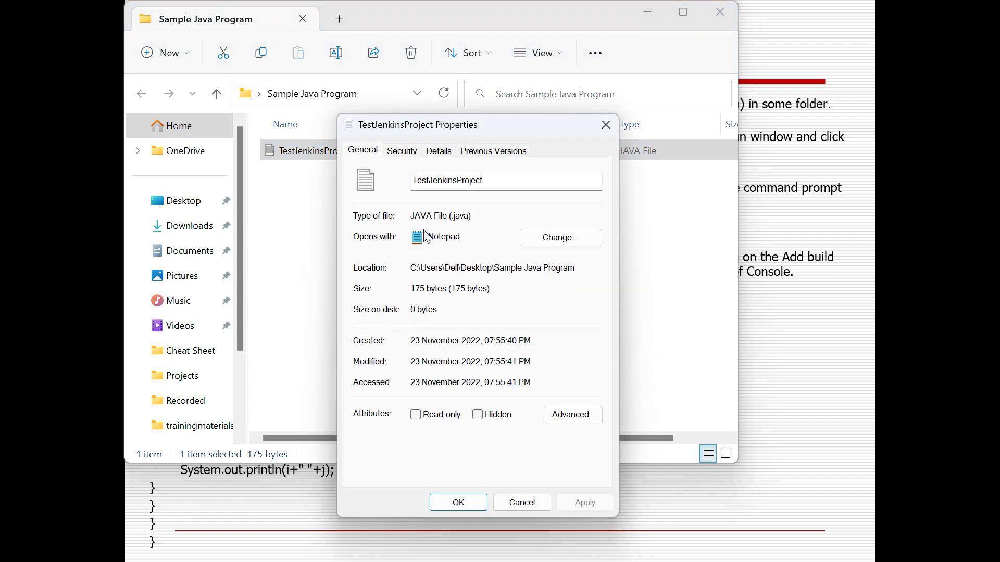
{"action": "left_click", "coordinate": [409, 270]}
{"action": "left_click", "coordinate": [494, 177]}
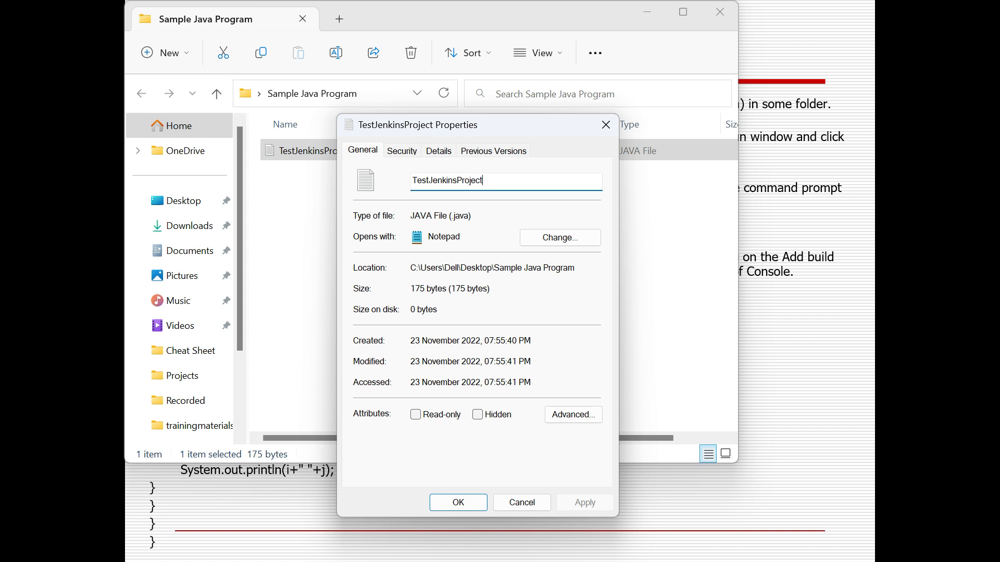
{"action": "left_click", "coordinate": [522, 503]}
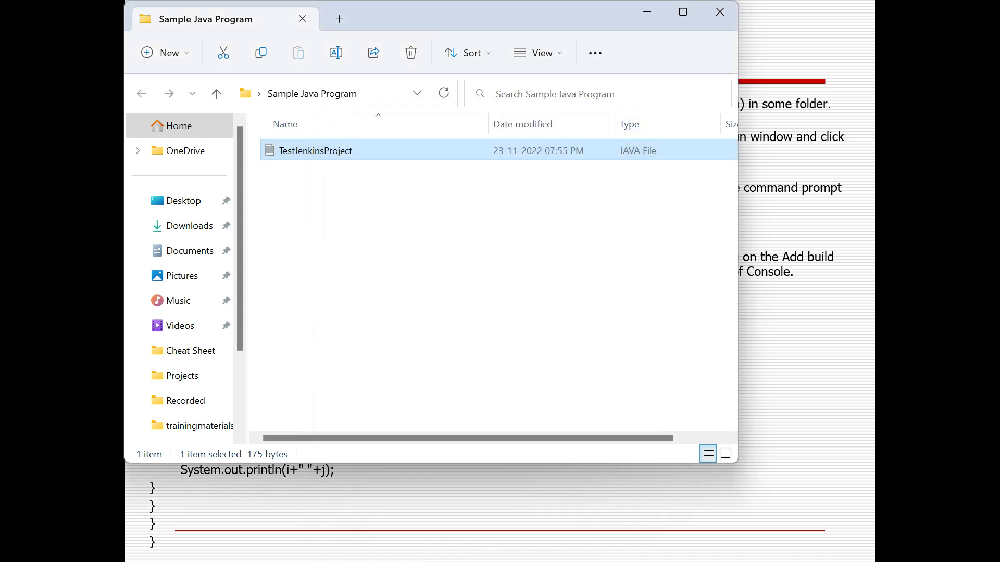
Copy the TestJenkinsProject file's folder location from its properties and close the properties without changes
{"action": "right_click", "coordinate": [342, 159]}
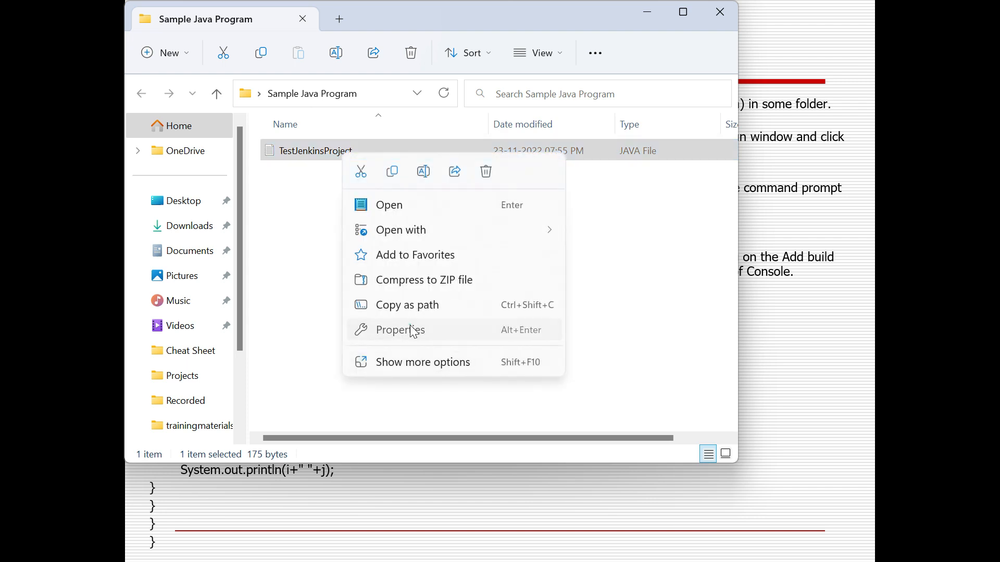
{"action": "left_click", "coordinate": [410, 327]}
{"action": "left_click", "coordinate": [434, 270]}
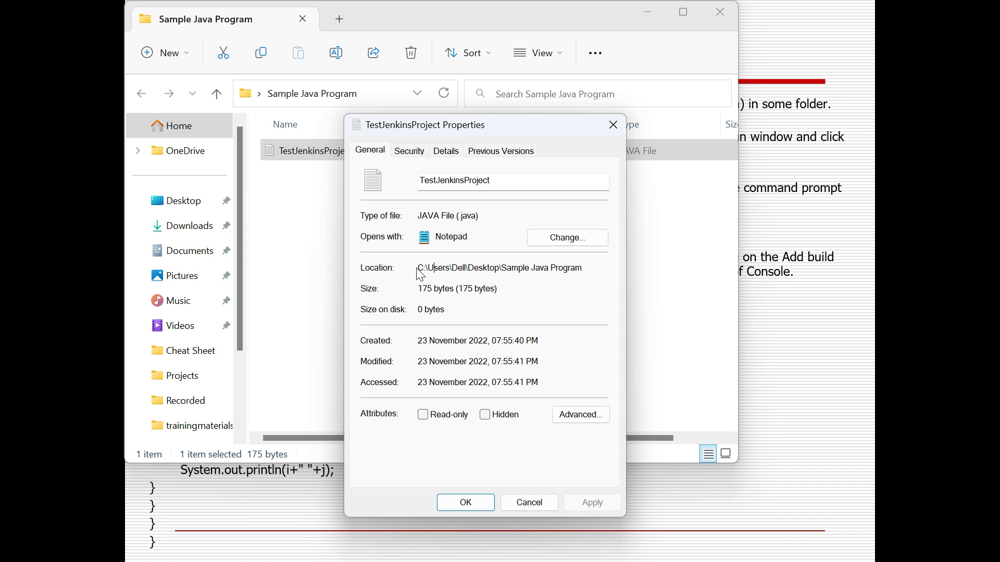
{"action": "double_click", "coordinate": [488, 267]}
{"action": "left_click", "coordinate": [488, 267]}
{"action": "double_click", "coordinate": [487, 267]}
{"action": "left_click_drag", "start_coordinate": [586, 268], "coordinate": [417, 268]}
{"action": "key", "text": "ctrl+c"}
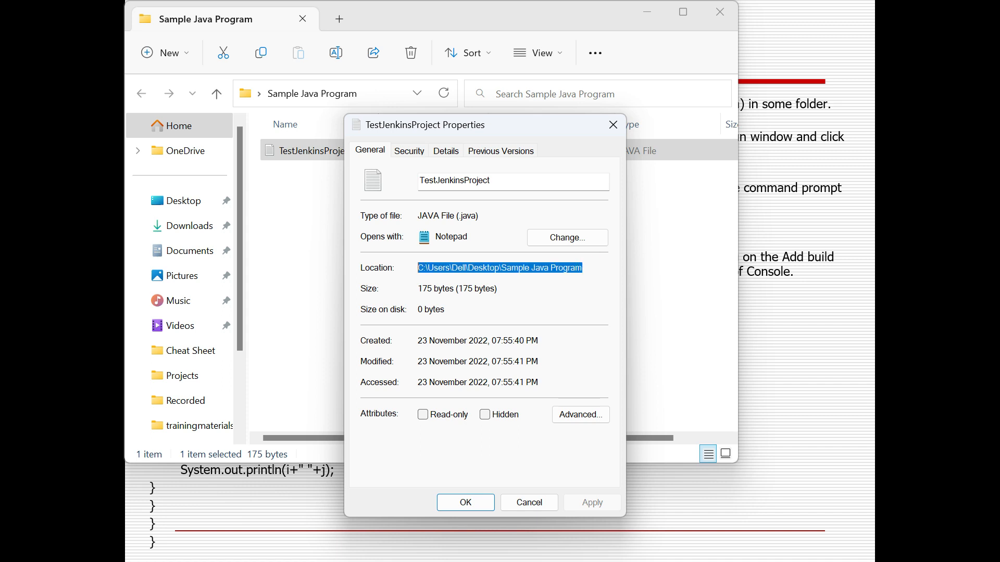
{"action": "left_click", "coordinate": [527, 507]}
Open a Command Prompt with cmd and change the directory to C:\Users\Dell\Desktop\Sample Java Program
{"action": "key", "text": "alt+Tab"}
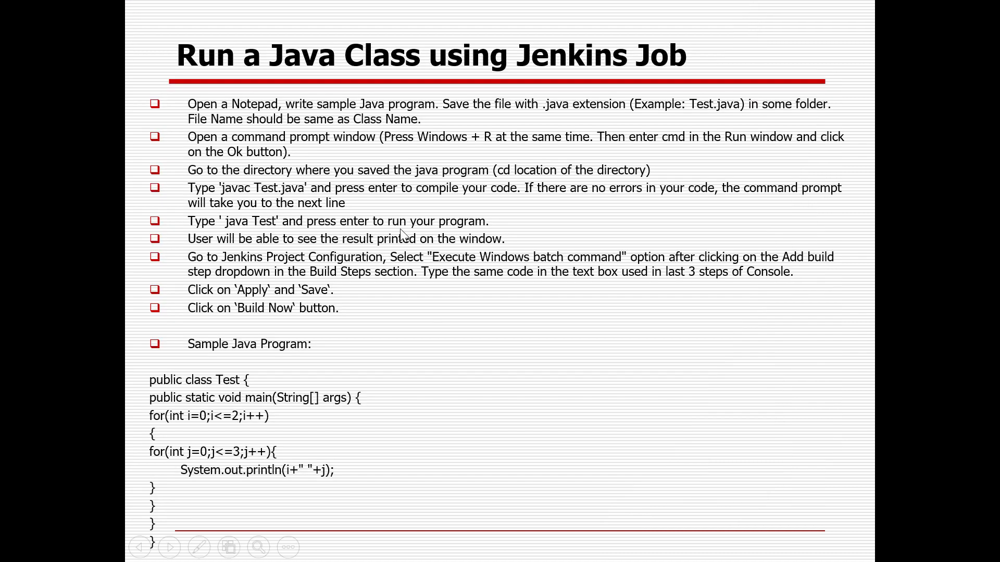
{"action": "key", "text": "super+r"}
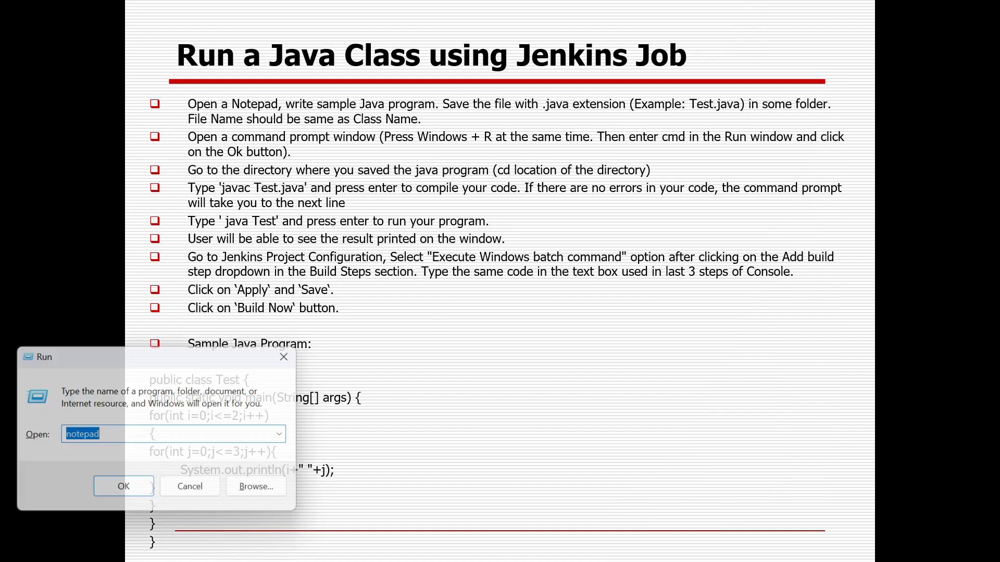
{"action": "type", "text": "cmd"}
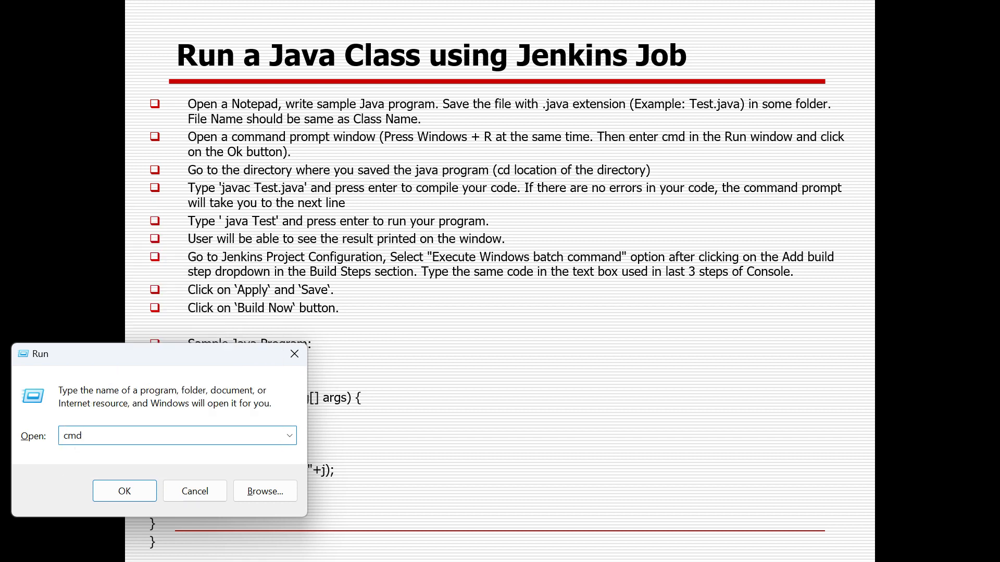
{"action": "key", "text": "Return"}
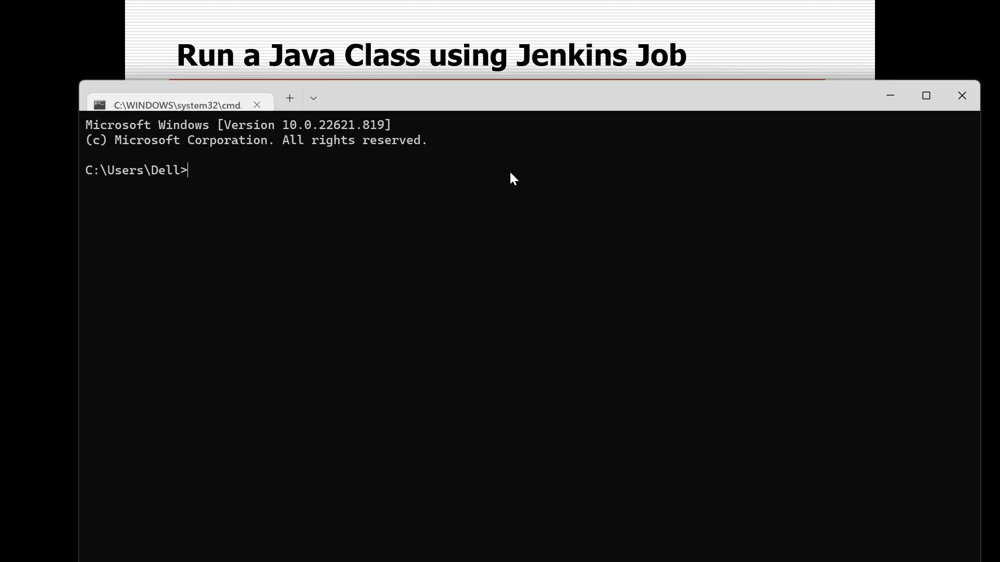
{"action": "type", "text": "cd"}
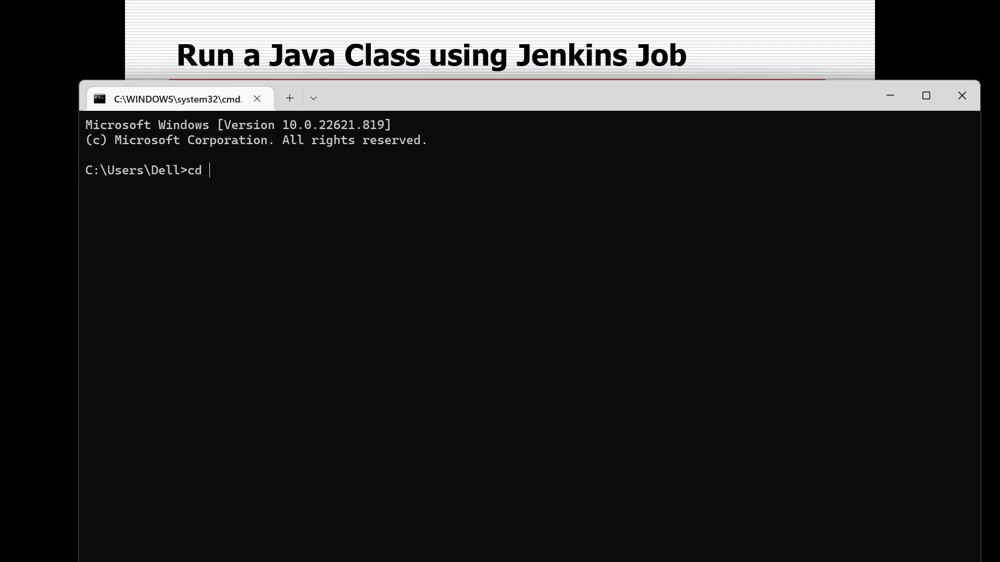
{"action": "key", "text": "ctrl+v"}
{"action": "key", "text": "Return"}
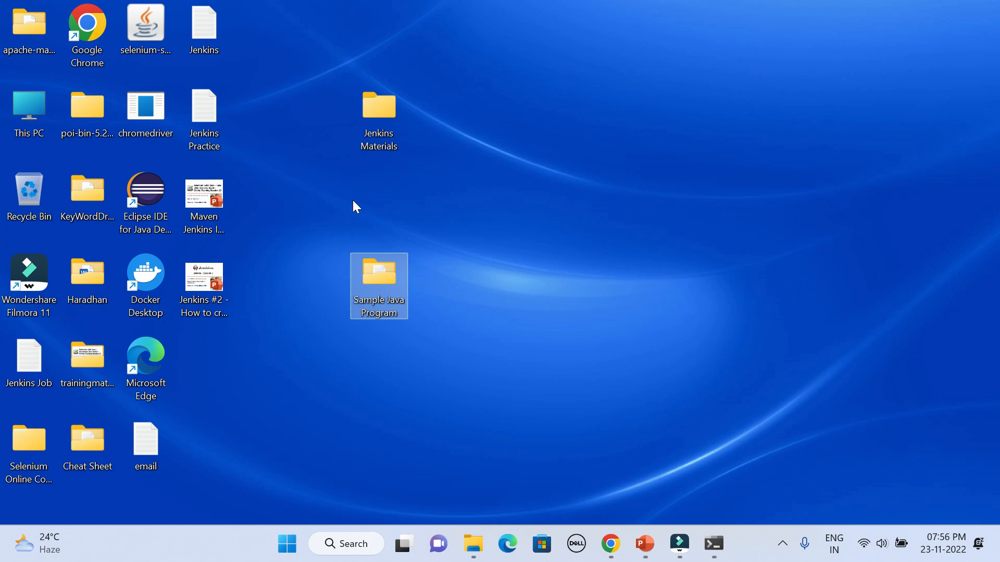
Bring up the Sample Java Program folder again, check the TestJenkinsProject file in it, and start switching to another window
{"action": "double_click", "coordinate": [389, 271]}
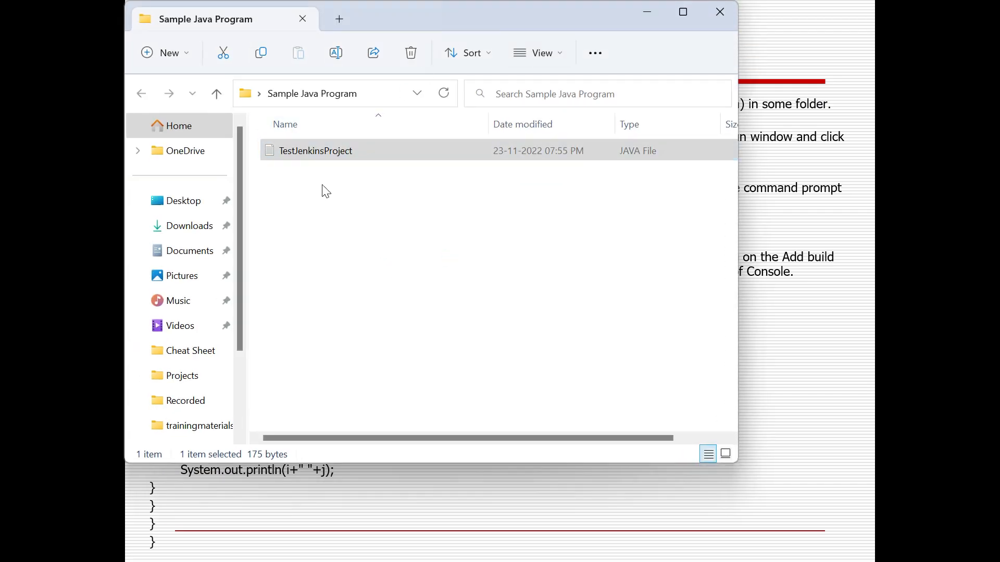
{"action": "left_click", "coordinate": [359, 156]}
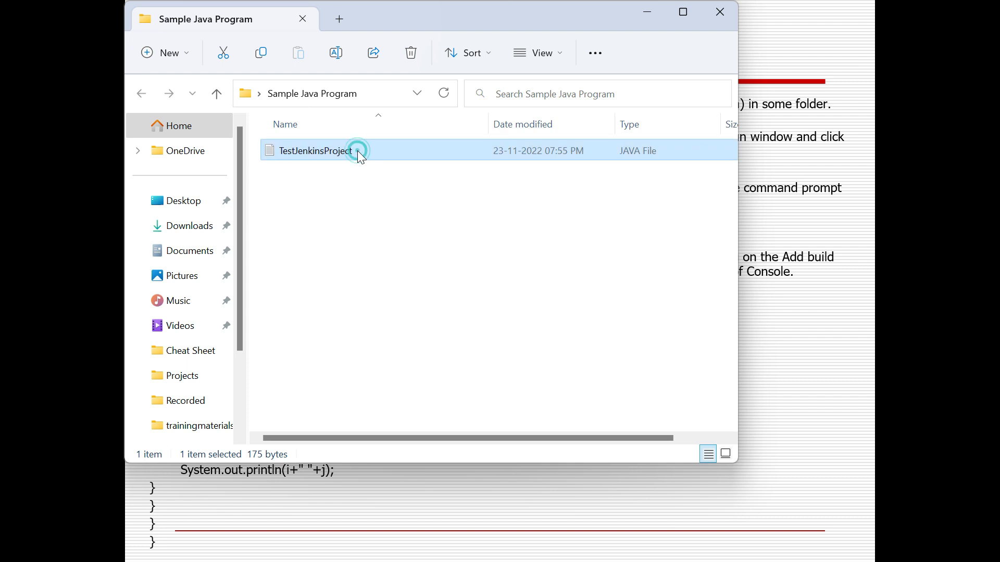
{"action": "left_click", "coordinate": [357, 151]}
{"action": "left_click", "coordinate": [357, 151]}
{"action": "double_click", "coordinate": [358, 151]}
{"action": "left_click", "coordinate": [355, 208]}
{"action": "left_click", "coordinate": [354, 208]}
{"action": "key", "text": "alt+Tab"}
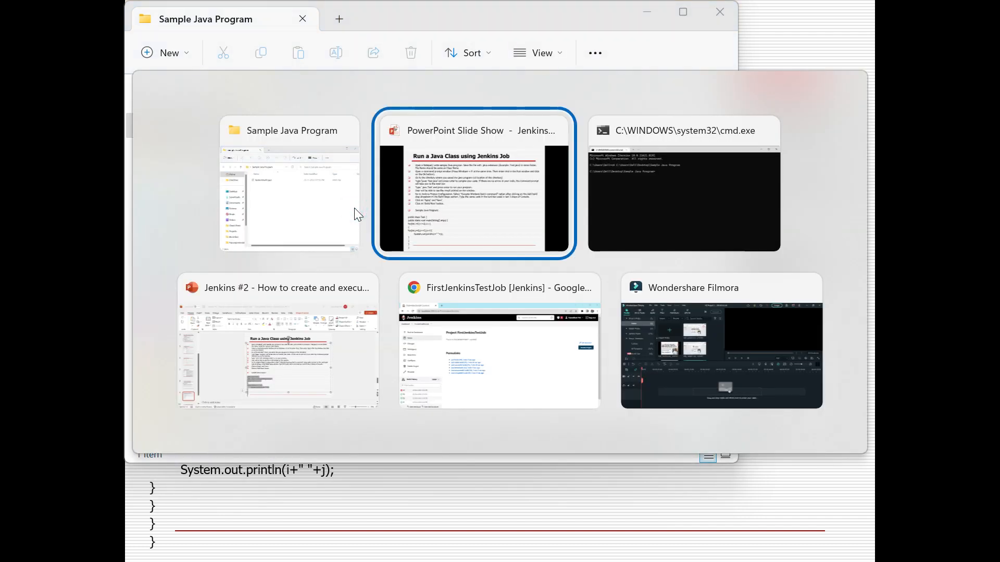
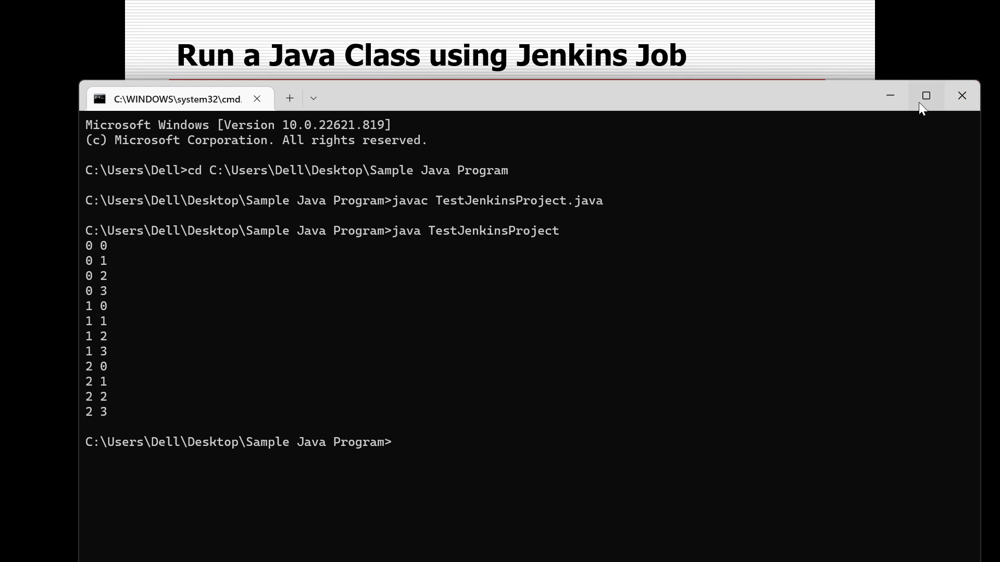
Switch to Jenkins in the browser and open the configuration of FirstJenkinsTestJob
{"action": "left_click", "coordinate": [891, 95]}
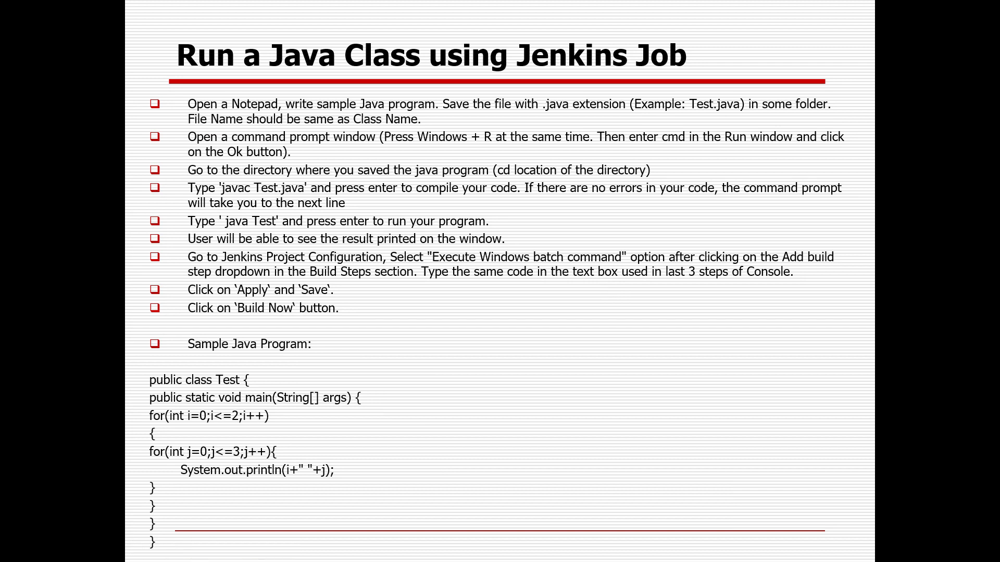
{"action": "key", "text": "alt+Tab"}
{"action": "key", "text": "alt+Tab"}
{"action": "key", "text": "alt+Tab"}
{"action": "key", "text": "alt+Tab"}
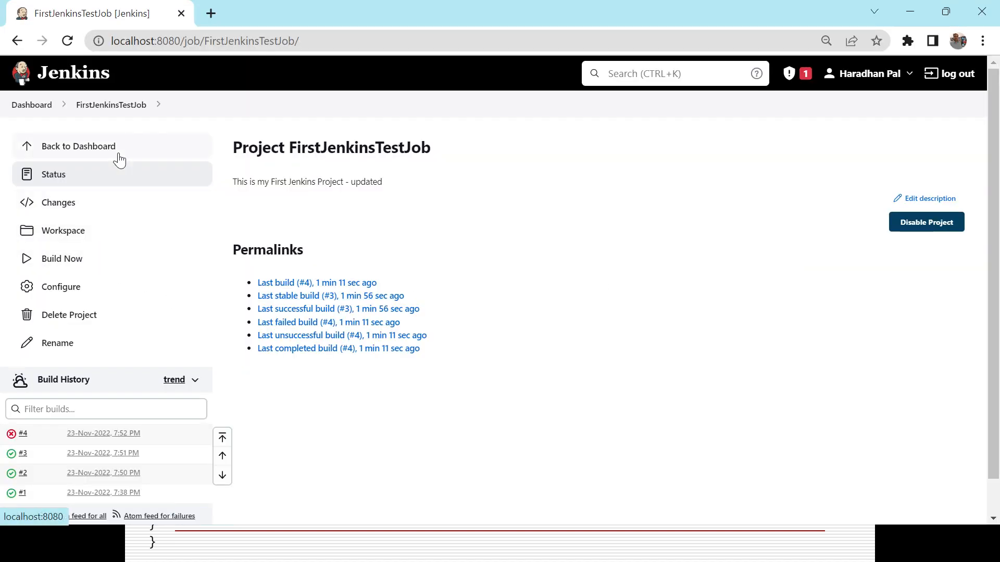
{"action": "left_click", "coordinate": [66, 296]}
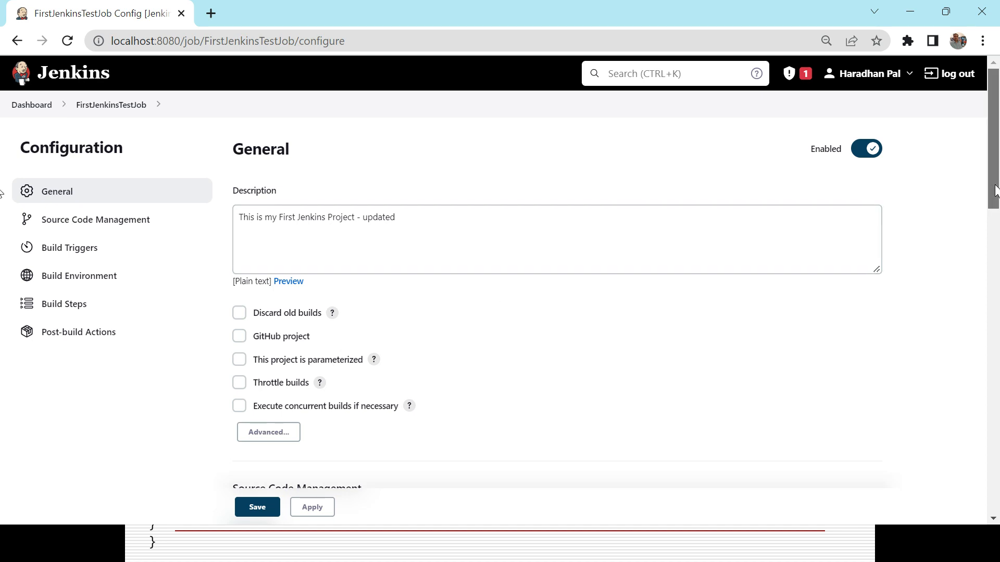
Clear the existing command from the Execute Windows batch command build step
{"action": "left_click_drag", "start_coordinate": [989, 202], "coordinate": [978, 465]}
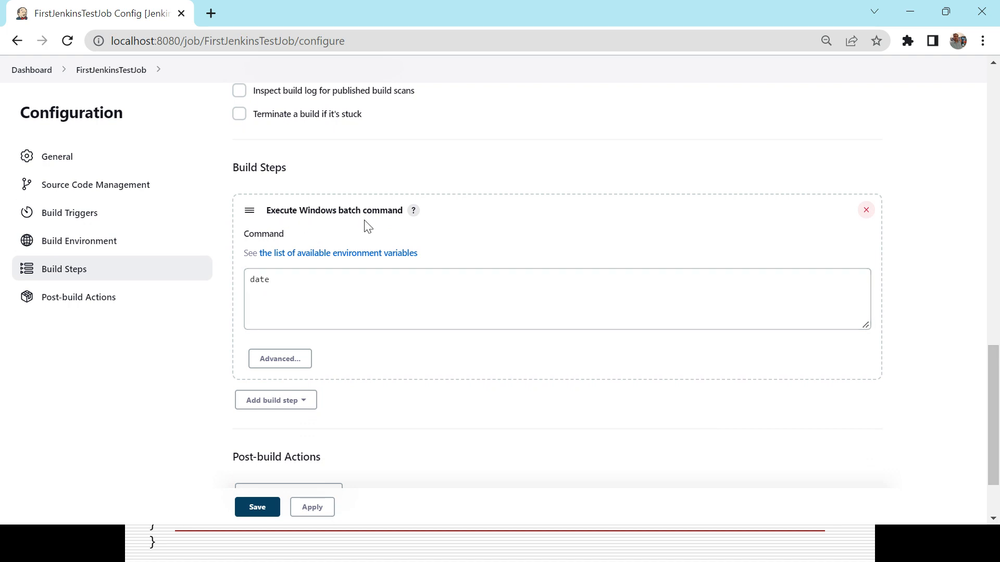
{"action": "double_click", "coordinate": [292, 280]}
{"action": "key", "text": "BackSpace"}
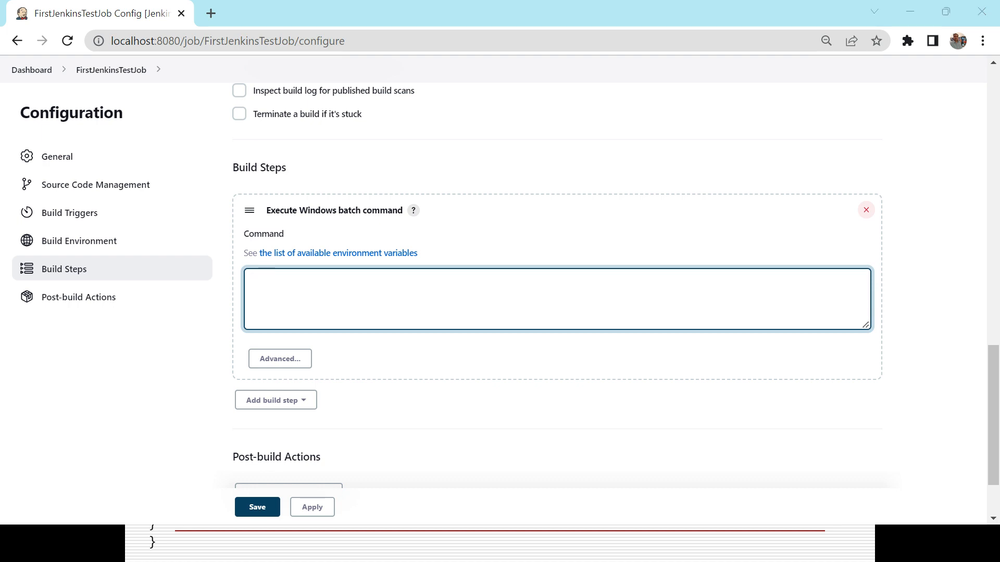
Check the commands in the Command Prompt and copy the full path of the Sample Java Program folder in File Explorer
{"action": "key", "text": "alt+Tab"}
{"action": "key", "text": "alt+Tab"}
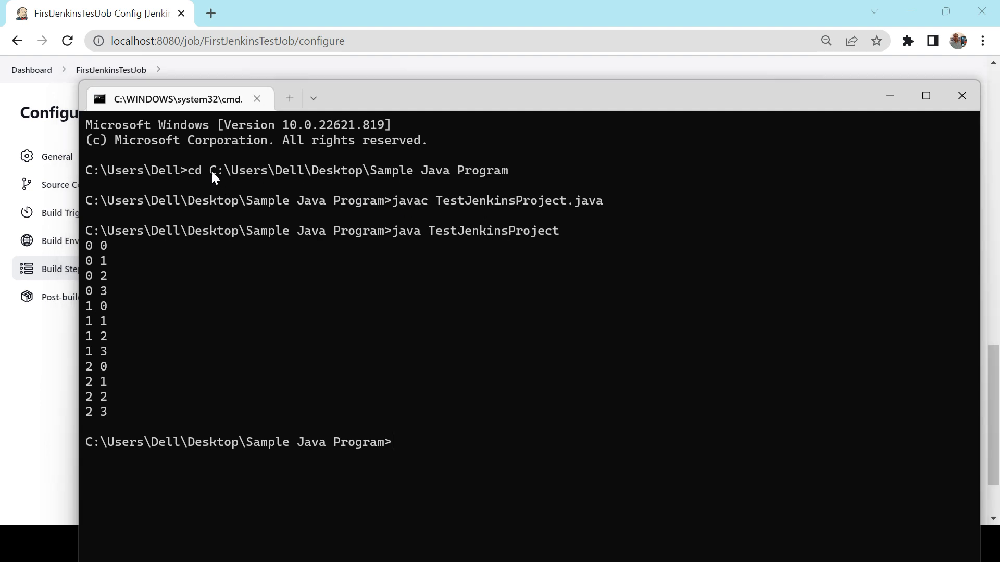
{"action": "key", "text": "alt+Tab"}
{"action": "key", "text": "alt+Tab"}
{"action": "key", "text": "alt+Tab"}
{"action": "key", "text": "alt+Tab"}
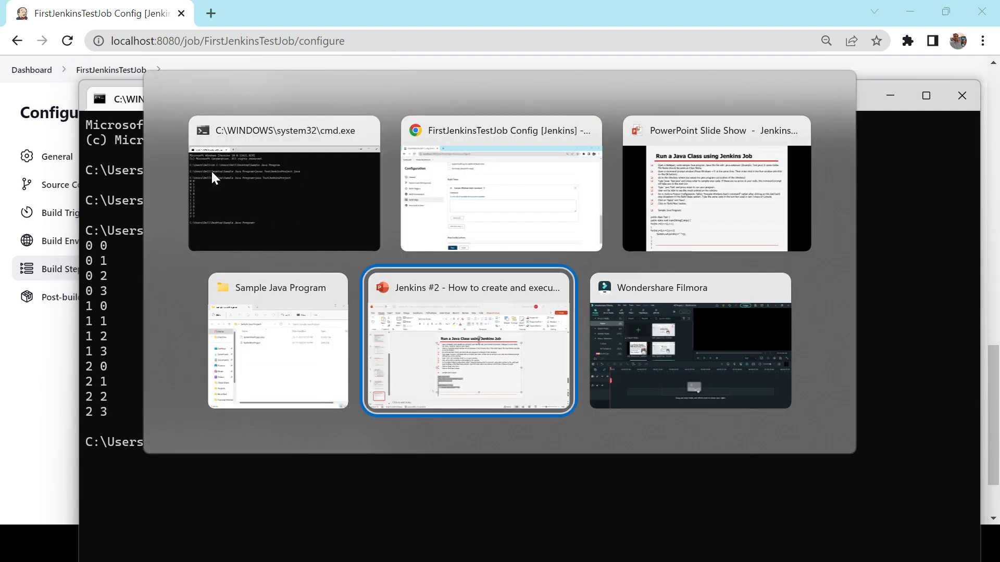
{"action": "key", "text": "alt+shift+Tab"}
{"action": "key", "text": "alt+d"}
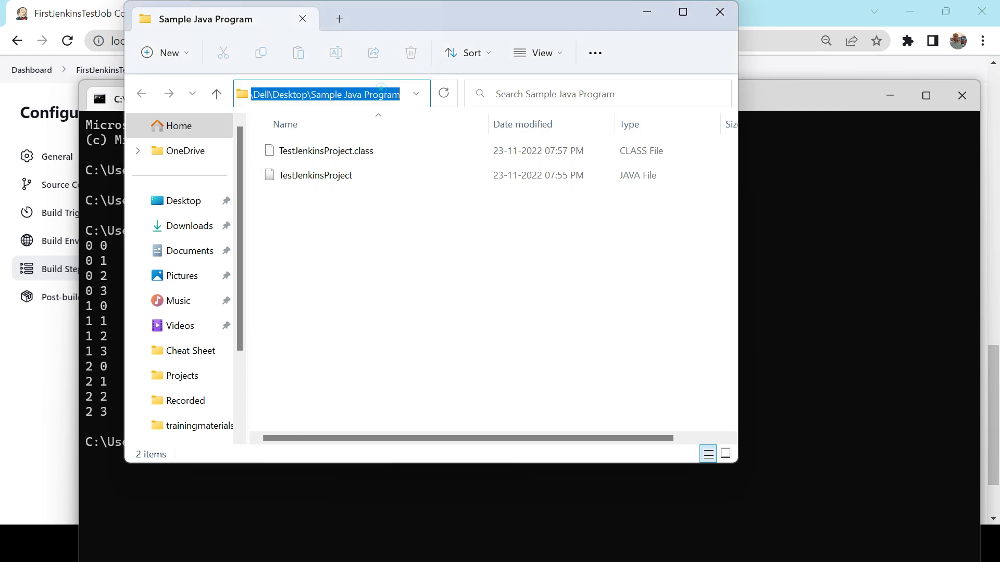
Enter cd C:\Users\Dell\Desktop\Sample Java Program as the first line of the Jenkins batch command
{"action": "key", "text": "alt+Tab"}
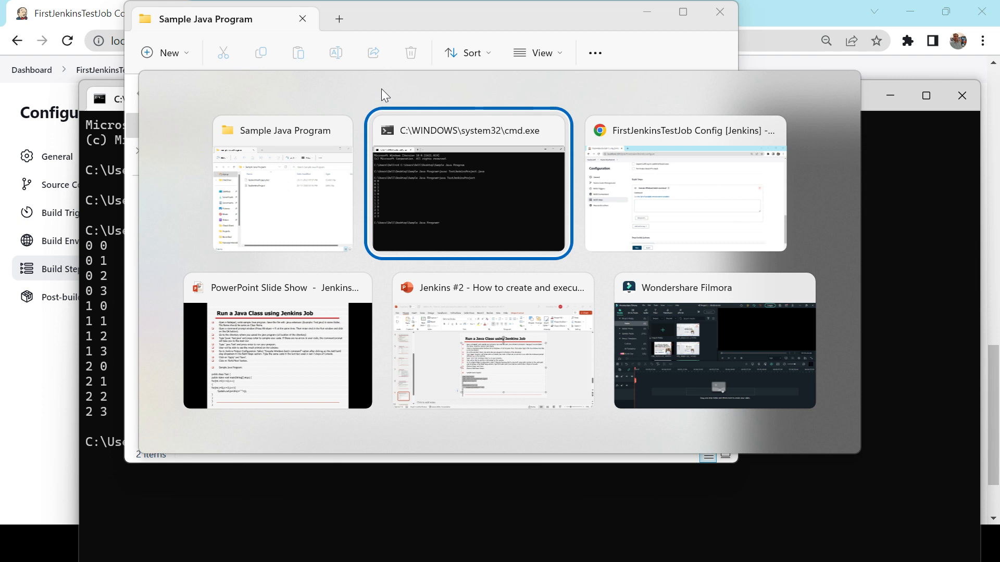
{"action": "key", "text": "alt+Tab"}
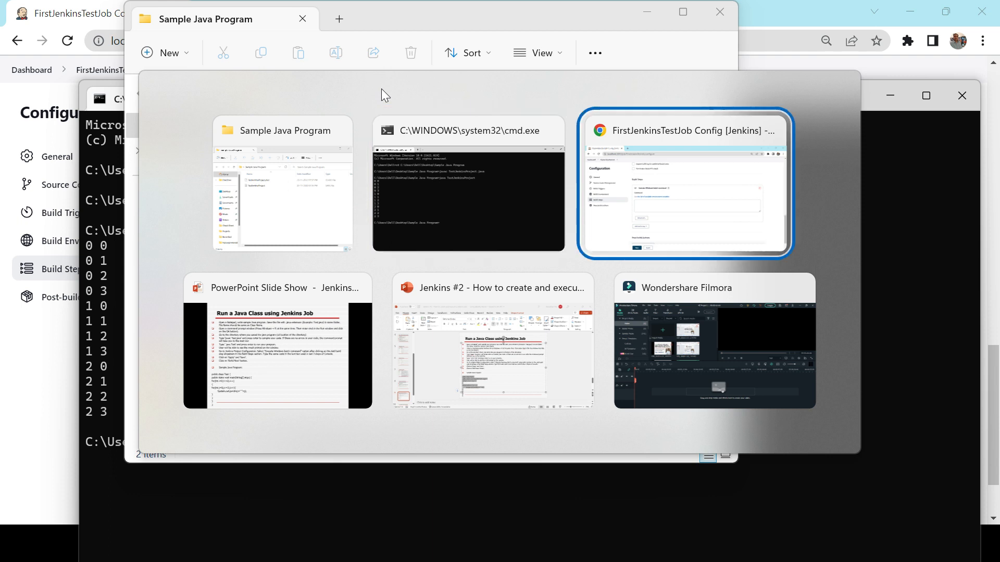
{"action": "left_click", "coordinate": [290, 306]}
{"action": "type", "text": "cd"}
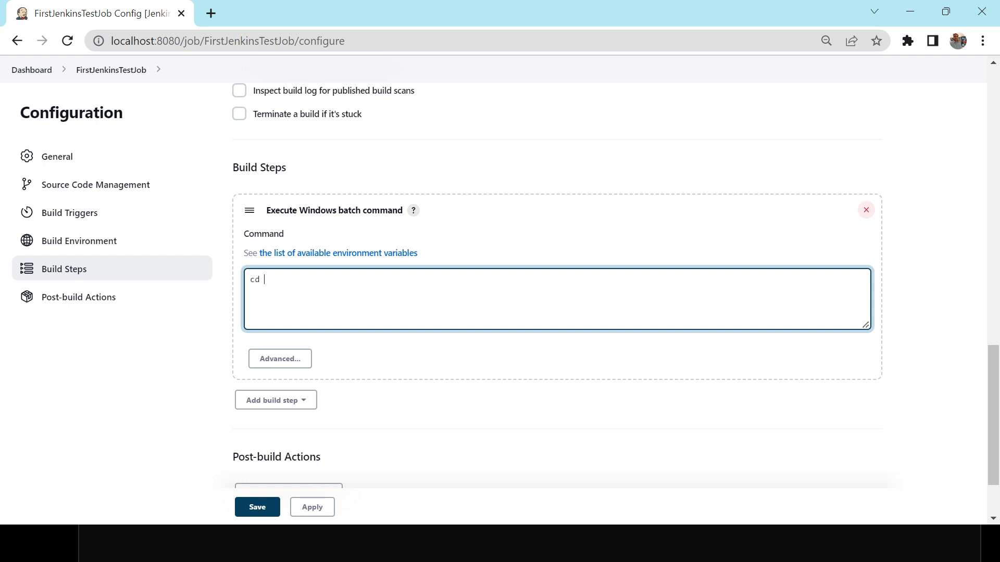
{"action": "type", "text": "C:\\Users\\Dell\\Desktop\\Sample Java Program"}
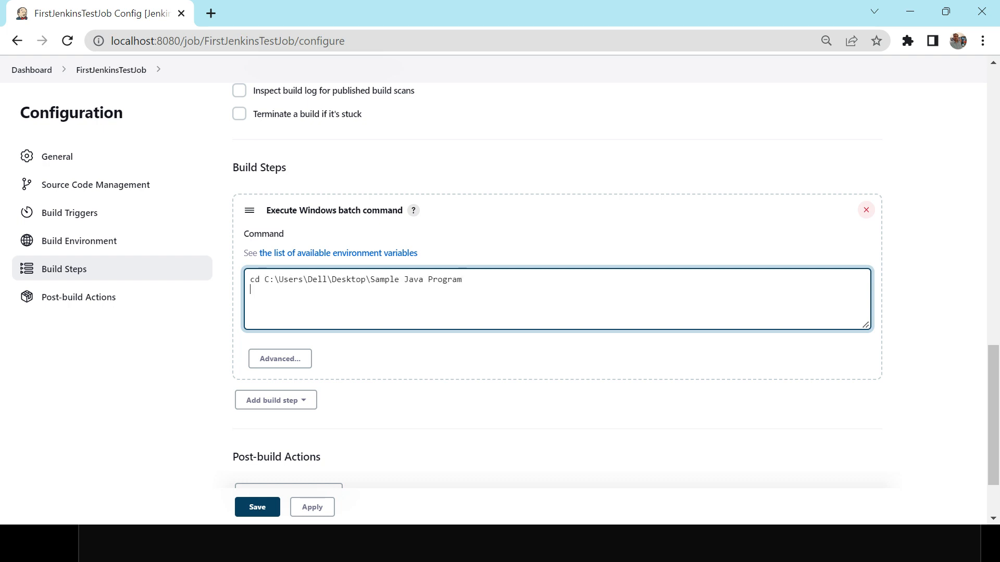
Copy the TestJenkinsProject Java file's name in the Sample Java Program folder without renaming it
{"action": "key", "text": "alt+Tab"}
{"action": "key", "text": "alt+Tab"}
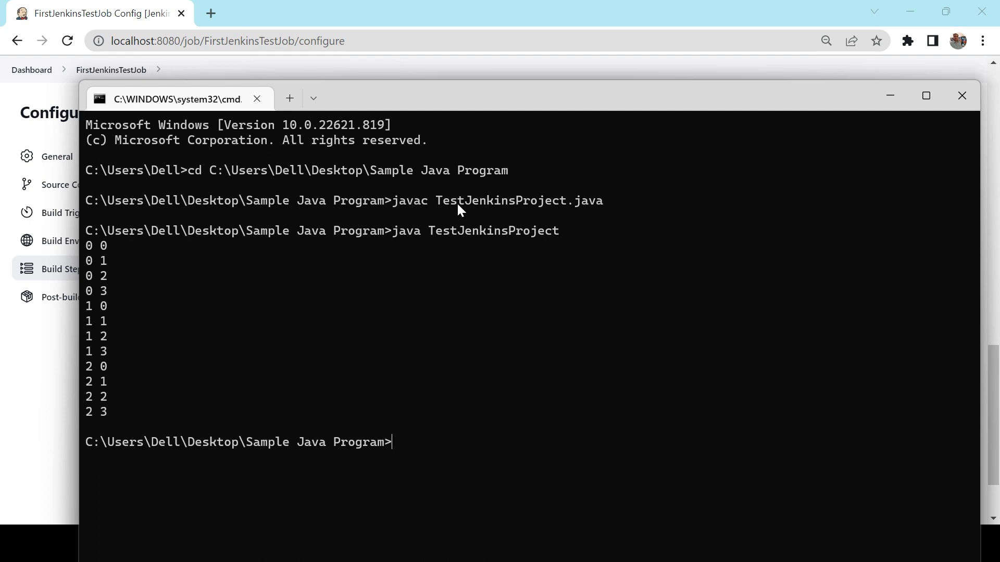
{"action": "key", "text": "alt+Tab"}
{"action": "key", "text": "alt+Tab"}
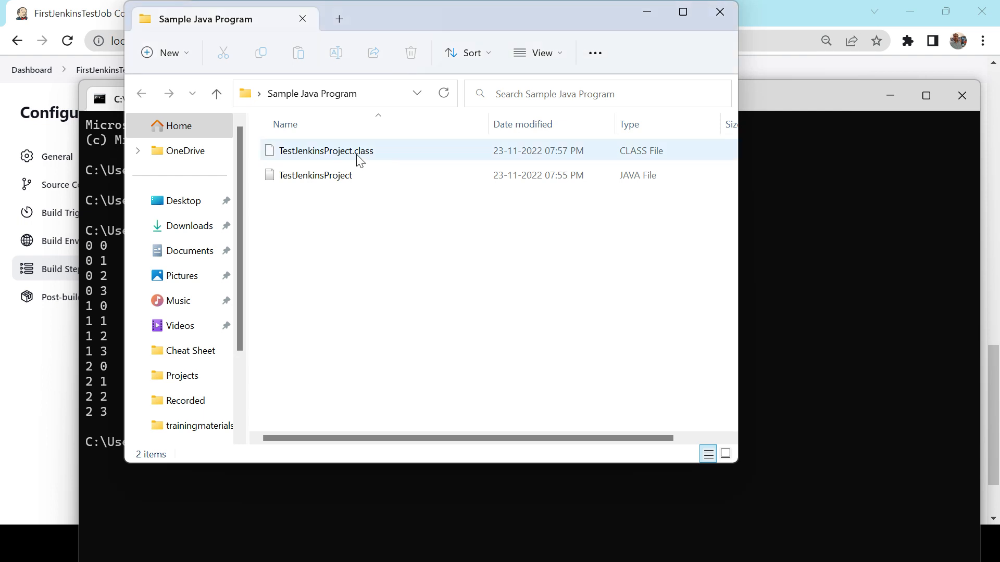
{"action": "left_click", "coordinate": [341, 177]}
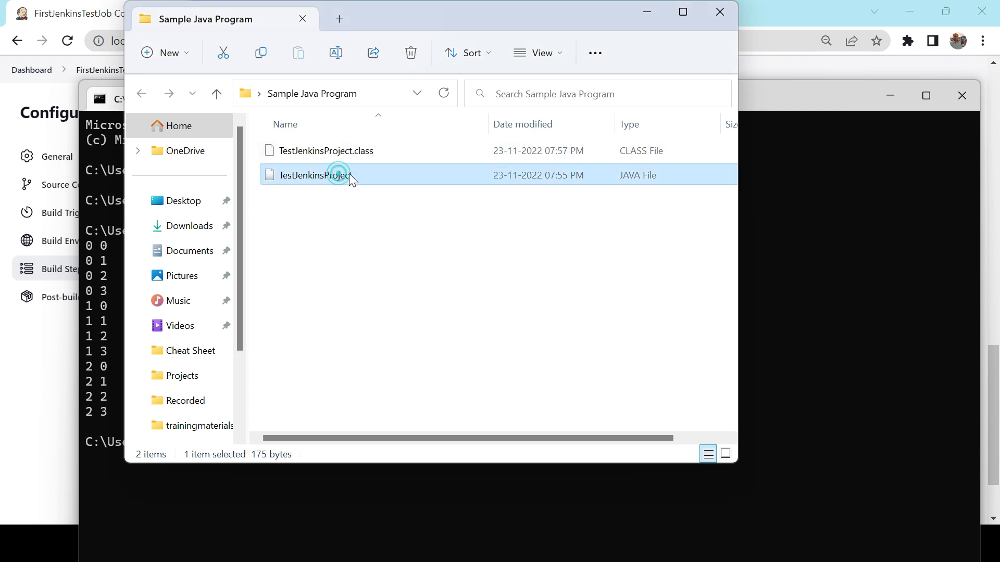
{"action": "left_click", "coordinate": [348, 173]}
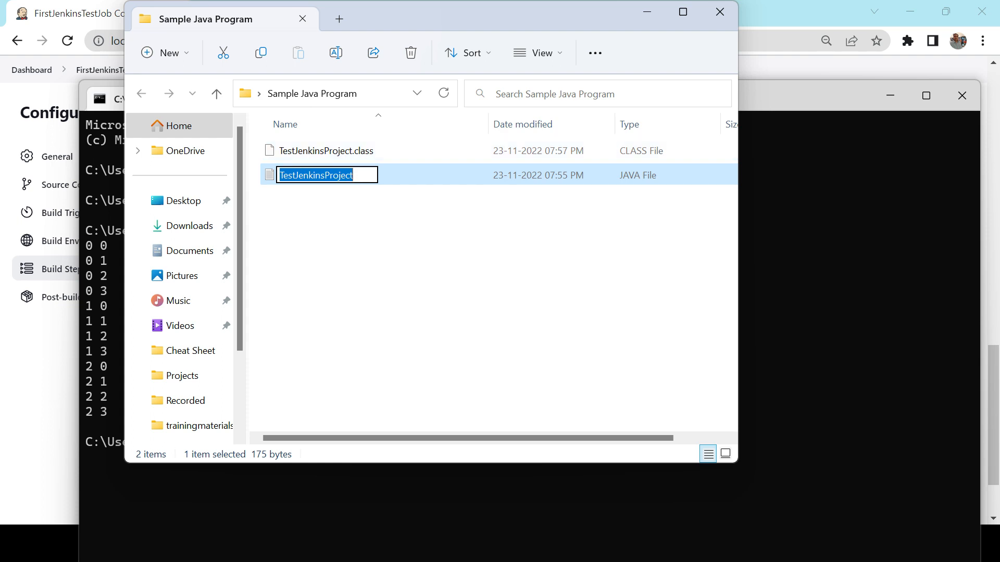
Add javac TestJenkinsProject.java as the second line of the Jenkins batch command, following the Command Prompt example
{"action": "key", "text": "alt+Tab"}
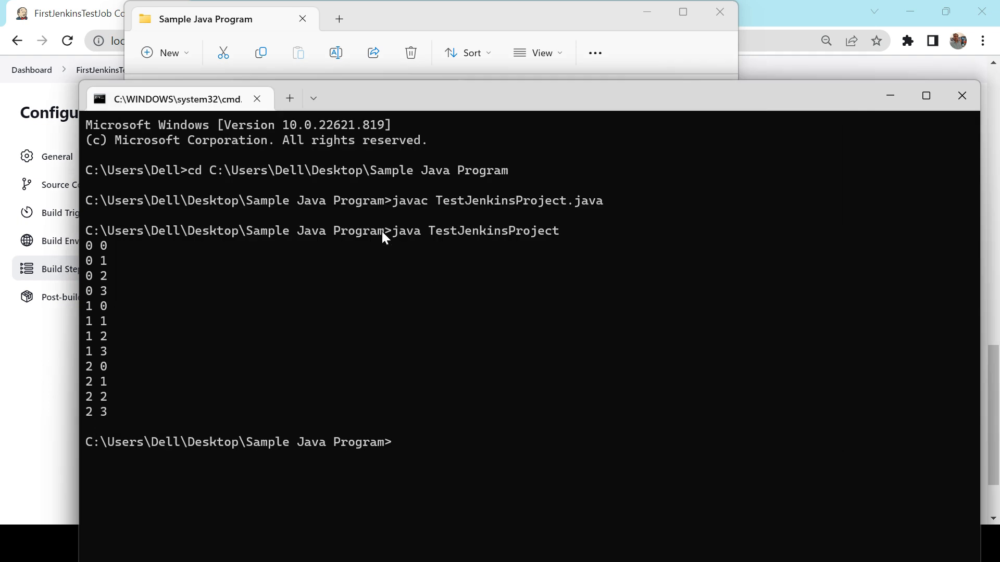
{"action": "key", "text": "alt+Tab"}
{"action": "key", "text": "alt+Tab"}
{"action": "key", "text": "Return"}
{"action": "type", "text": "javac"}
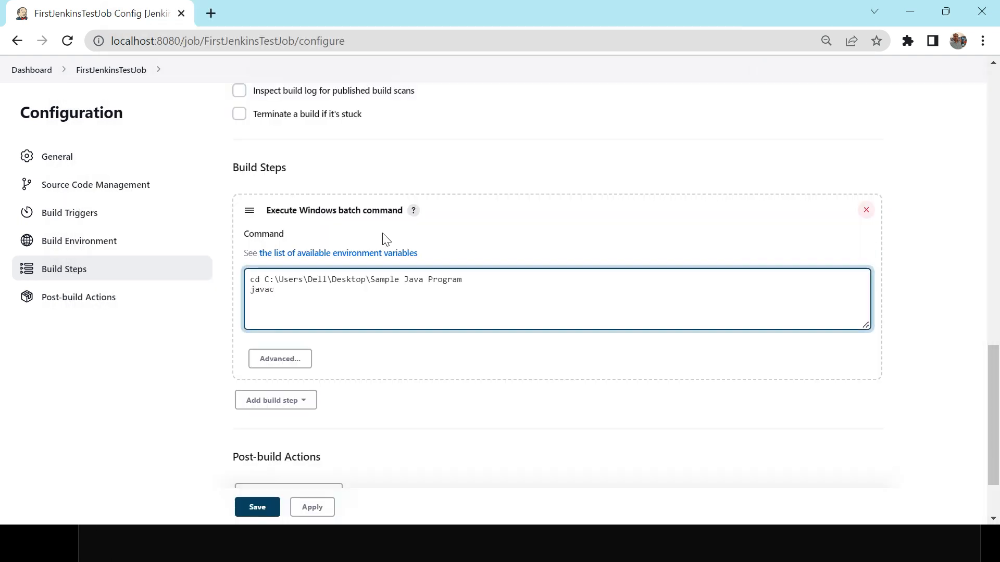
{"action": "type", "text": " TestJenkinsProject.java"}
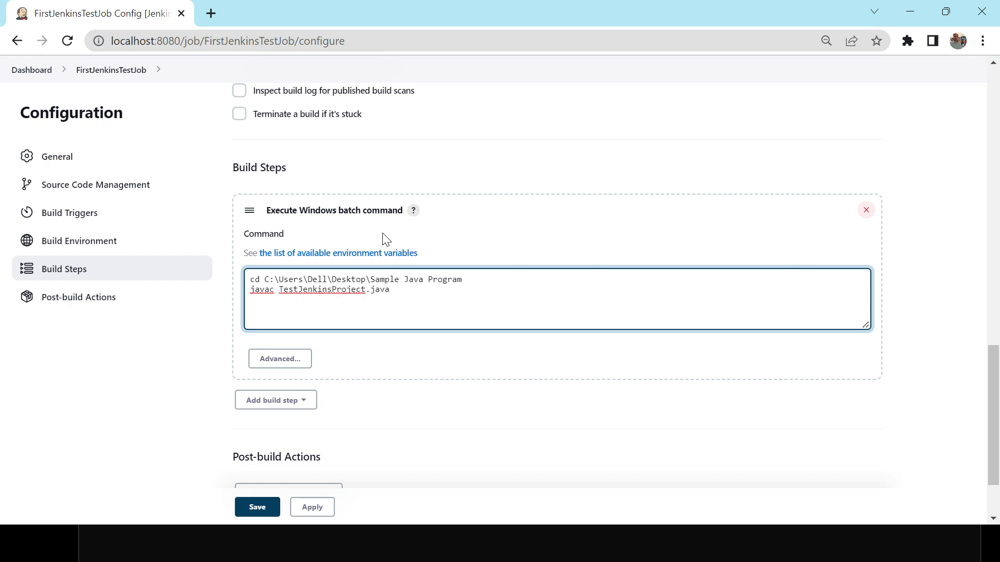
Add java TestJenkinsProject as the third line of the batch command, matching the run command in the Command Prompt
{"action": "key", "text": "Return"}
{"action": "type", "text": "java TestJenkinsProject"}
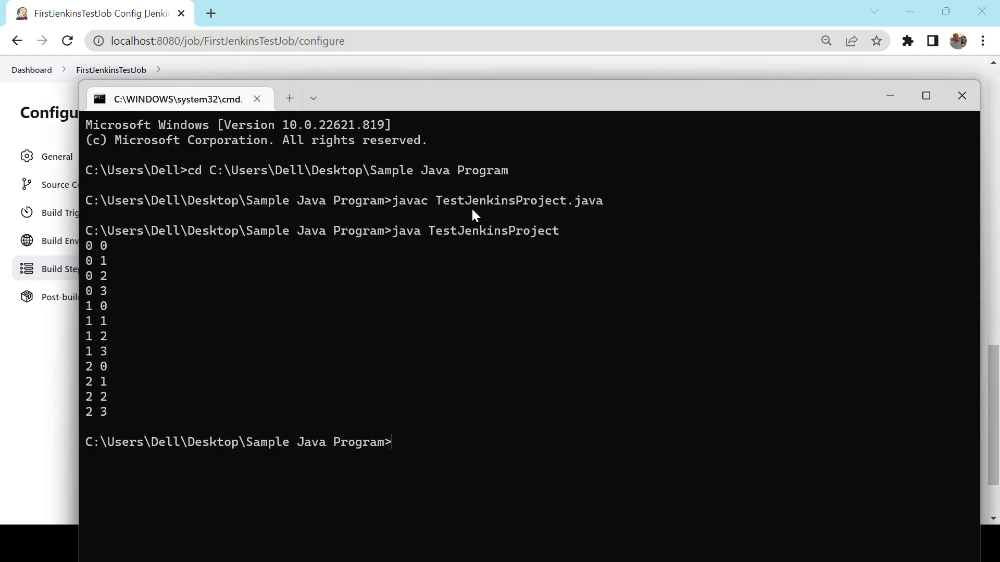
{"action": "triple_click", "coordinate": [522, 233]}
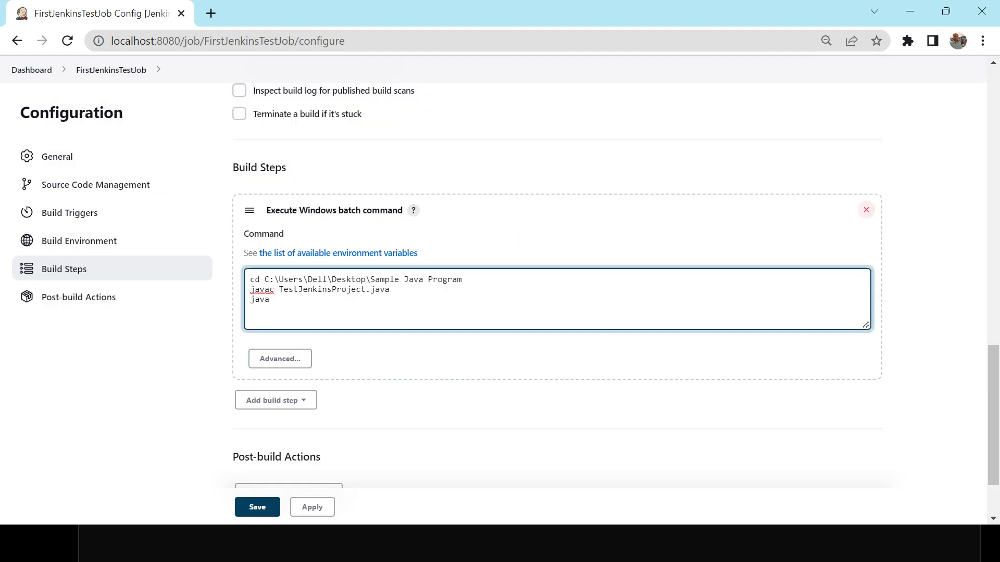
{"action": "type", "text": "TestJenkinsProject"}
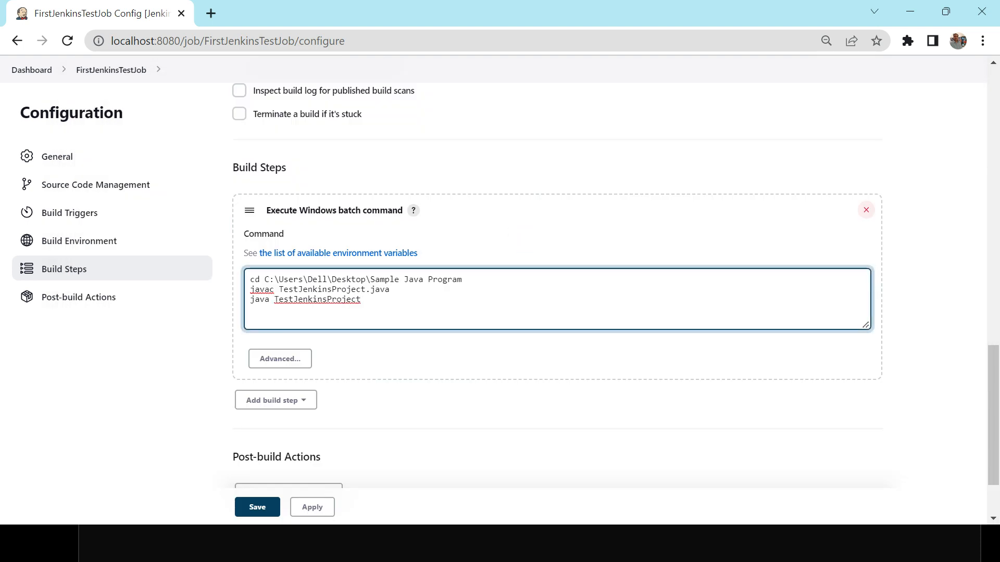
Apply the job configuration changes in Jenkins, without saving the web page as a file
{"action": "key", "text": "ctrl+s"}
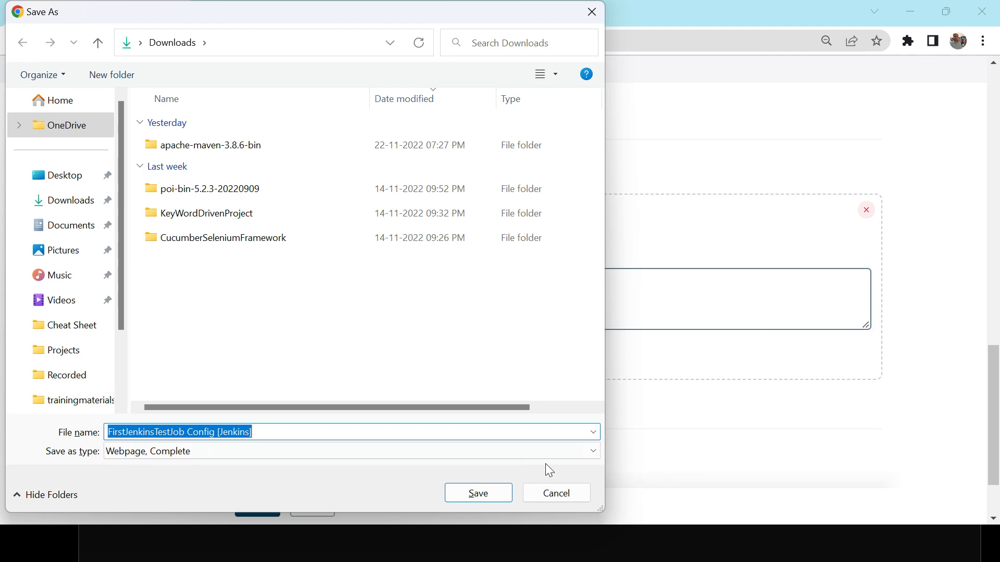
{"action": "left_click", "coordinate": [560, 495]}
{"action": "left_click", "coordinate": [318, 505]}
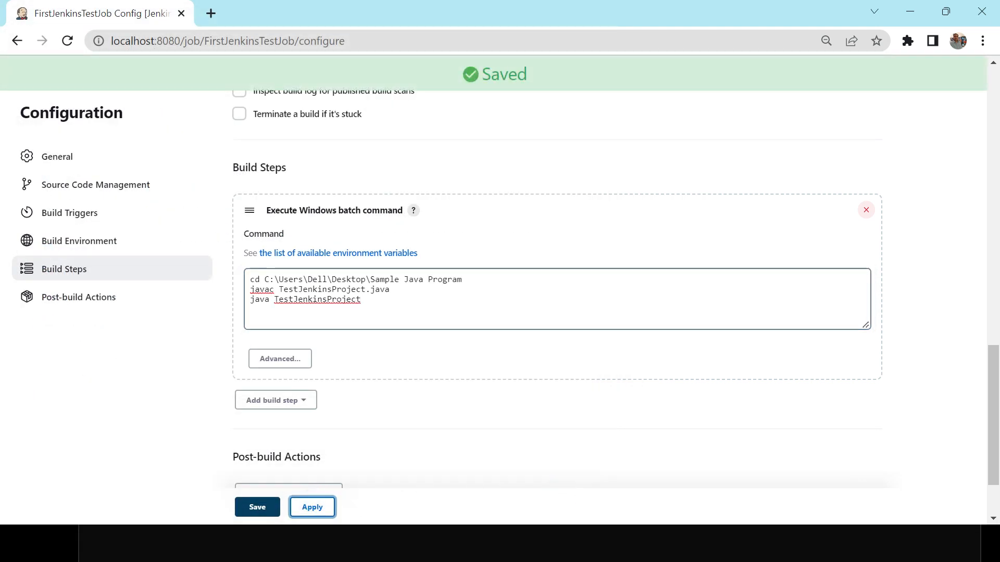
Review the cd, javac and java lines of the batch command and save the job configuration
{"action": "triple_click", "coordinate": [250, 280]}
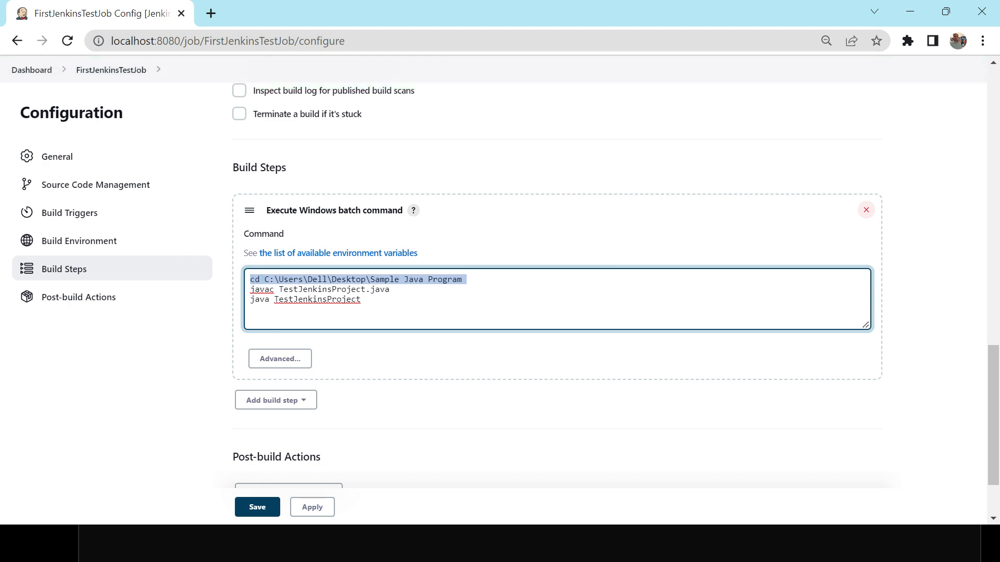
{"action": "triple_click", "coordinate": [483, 277]}
{"action": "double_click", "coordinate": [259, 292]}
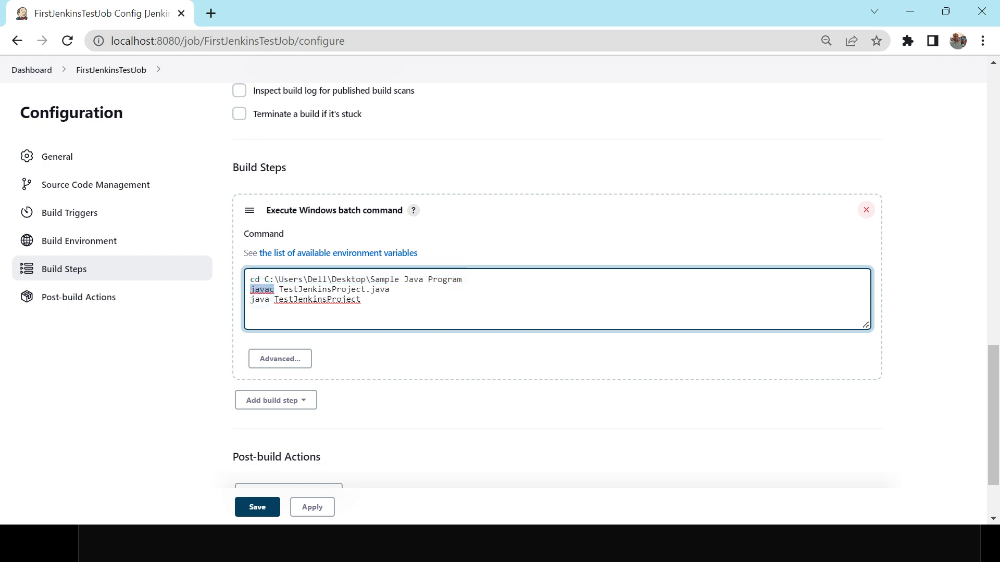
{"action": "double_click", "coordinate": [302, 289]}
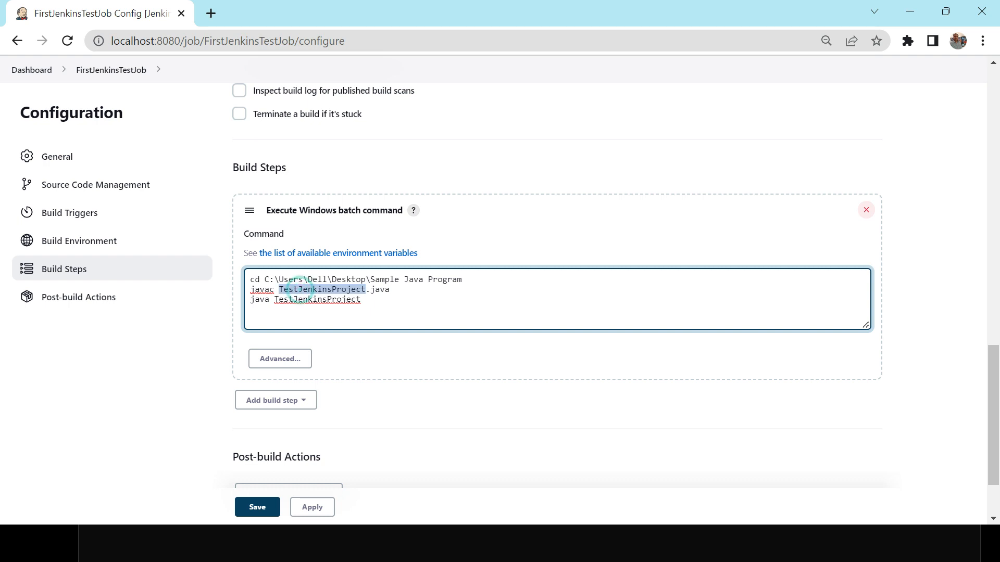
{"action": "double_click", "coordinate": [259, 299]}
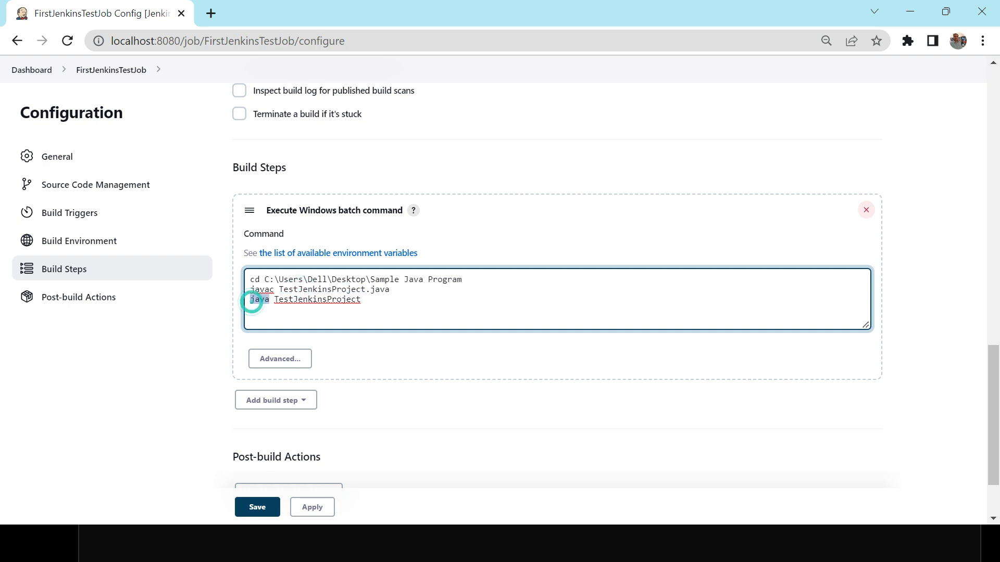
{"action": "double_click", "coordinate": [318, 299]}
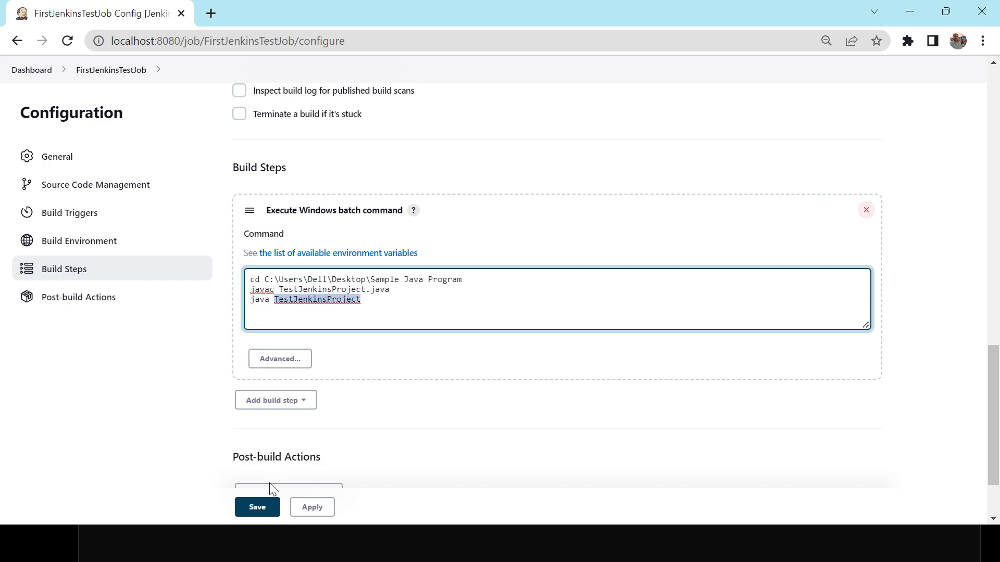
{"action": "left_click", "coordinate": [260, 509]}
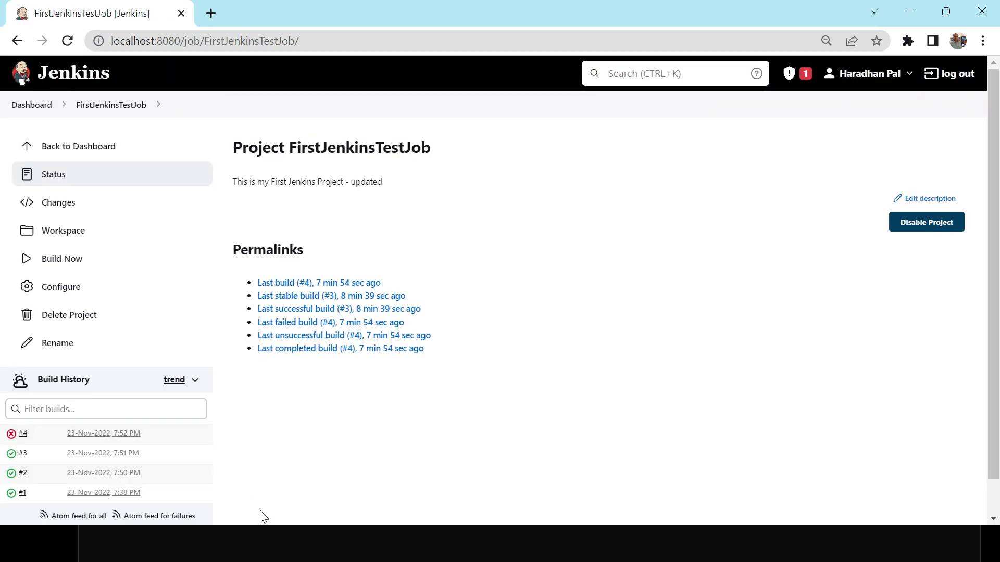
Run a new build of FirstJenkinsTestJob and open that build's console output
{"action": "left_click", "coordinate": [66, 260]}
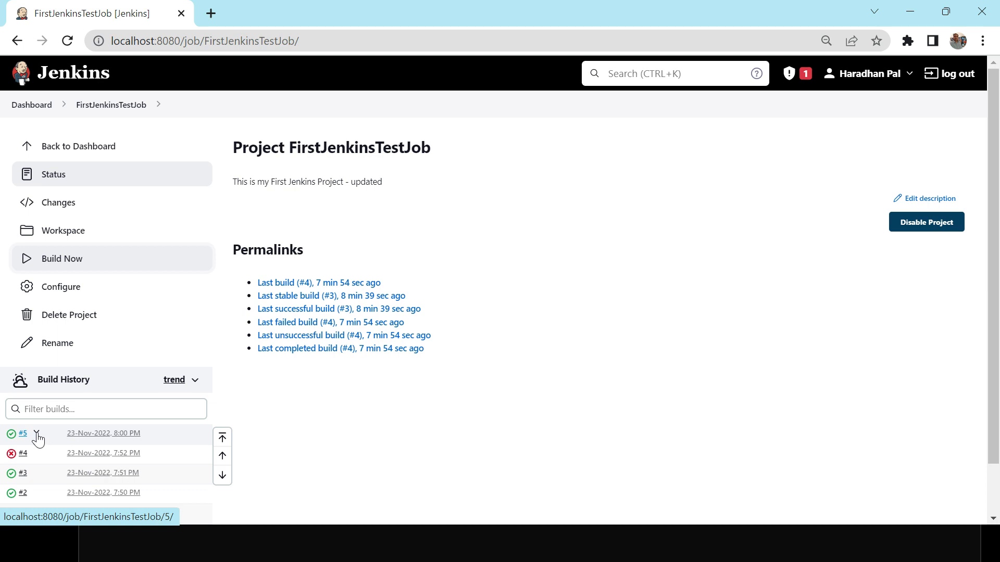
{"action": "left_click", "coordinate": [37, 434]}
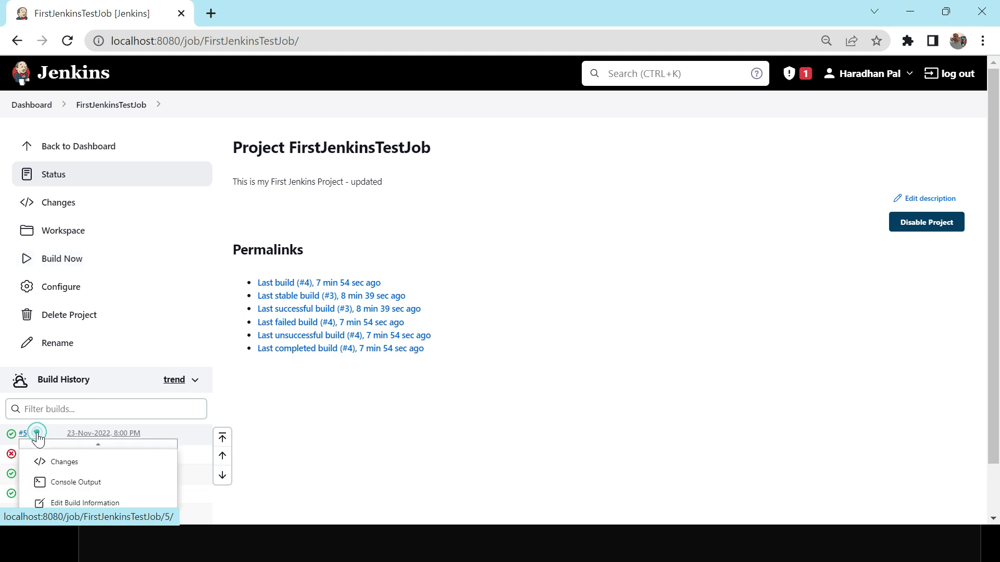
{"action": "left_click", "coordinate": [64, 485]}
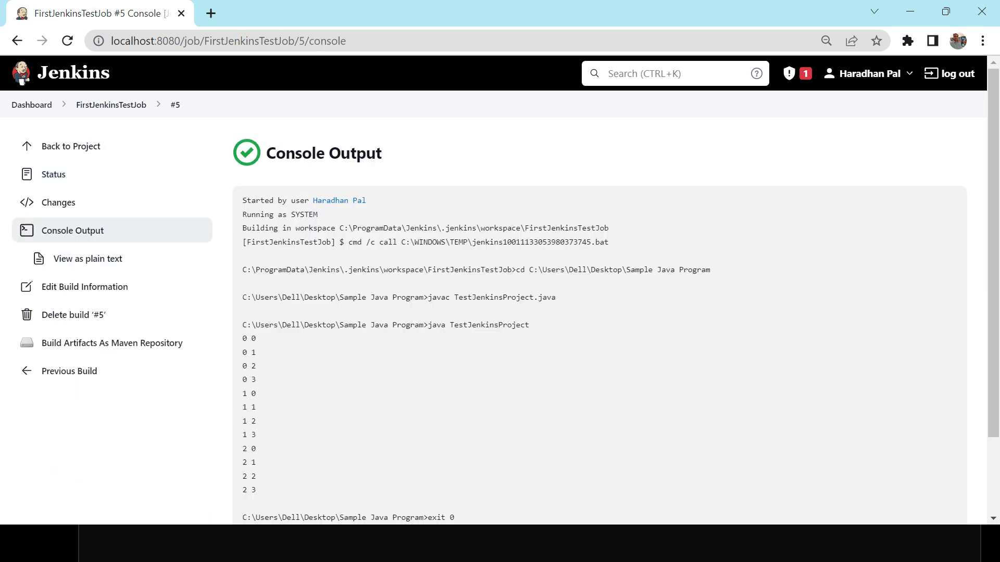
Review the start and workspace lines and the executed cd, javac and java commands in the build's console output
{"action": "triple_click", "coordinate": [270, 200]}
{"action": "left_click", "coordinate": [270, 200]}
{"action": "triple_click", "coordinate": [270, 211]}
{"action": "left_click", "coordinate": [270, 211]}
{"action": "triple_click", "coordinate": [357, 229]}
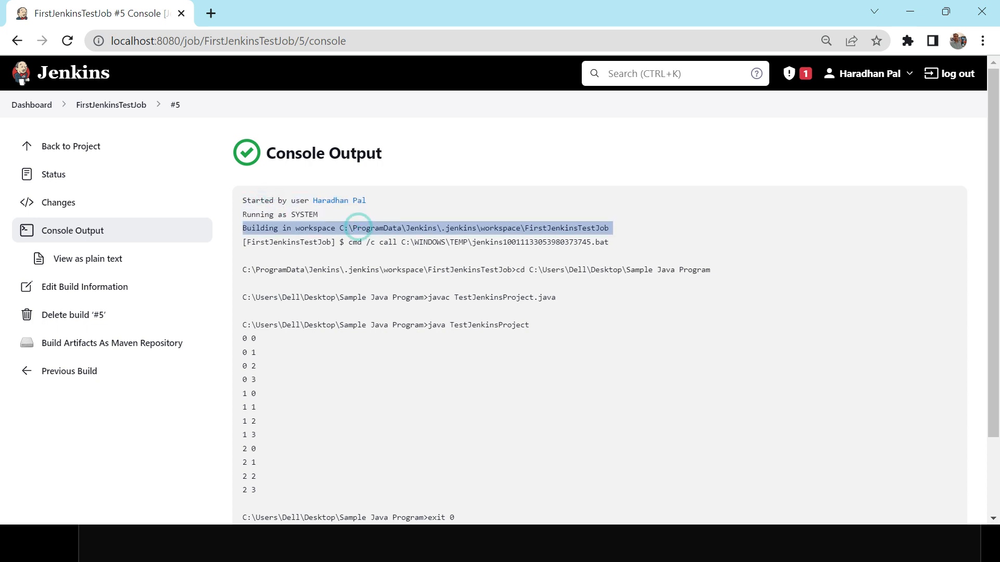
{"action": "triple_click", "coordinate": [474, 242]}
{"action": "left_click", "coordinate": [477, 241]}
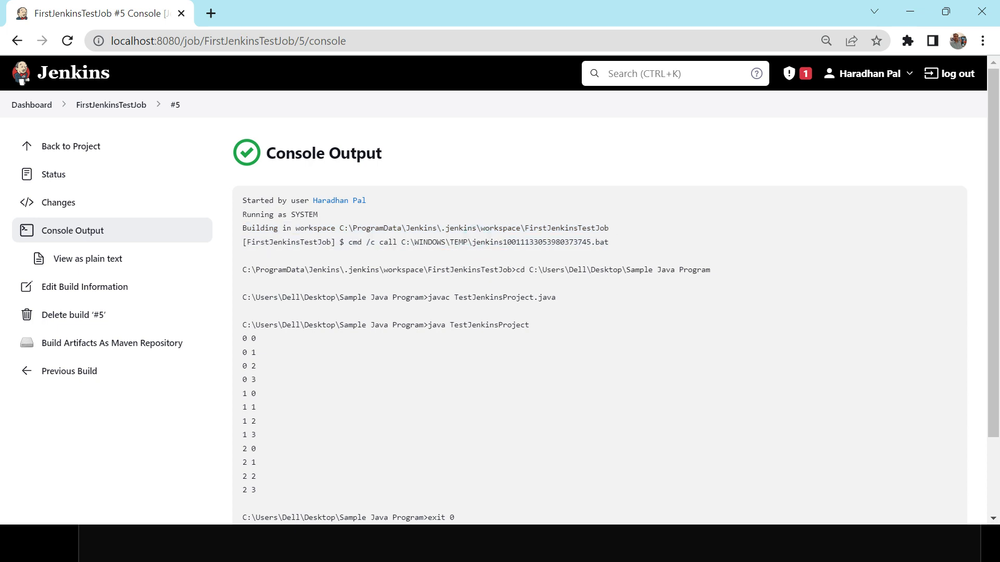
{"action": "triple_click", "coordinate": [475, 269]}
{"action": "left_click", "coordinate": [623, 282]}
{"action": "left_click", "coordinate": [630, 269]}
{"action": "right_click", "coordinate": [678, 272]}
{"action": "left_click", "coordinate": [539, 271]}
{"action": "triple_click", "coordinate": [539, 270]}
{"action": "double_click", "coordinate": [485, 297]}
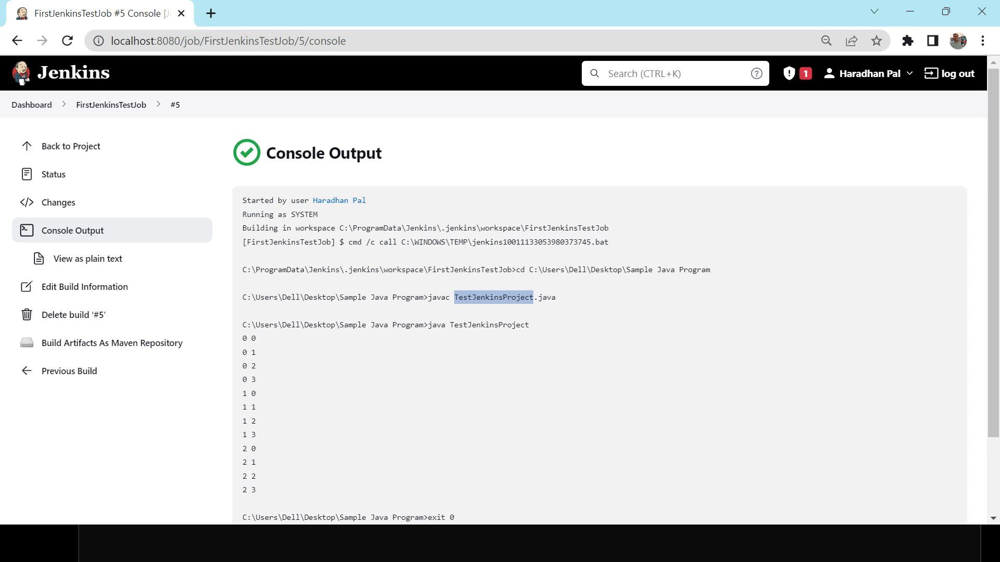
{"action": "triple_click", "coordinate": [486, 325]}
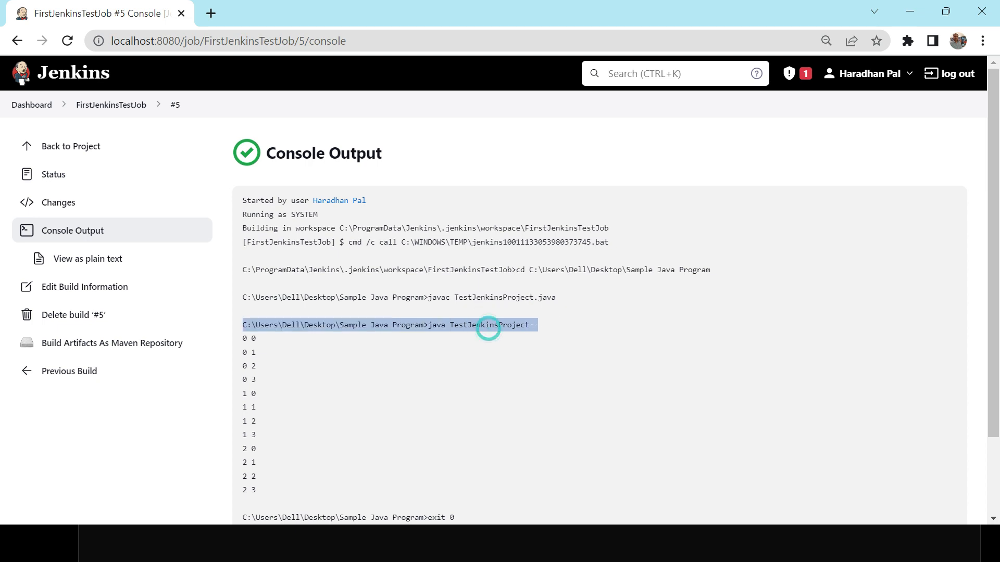
Examine the number pairs printed by the program and the closing exit and Finished lines of the console output
{"action": "left_click", "coordinate": [245, 338]}
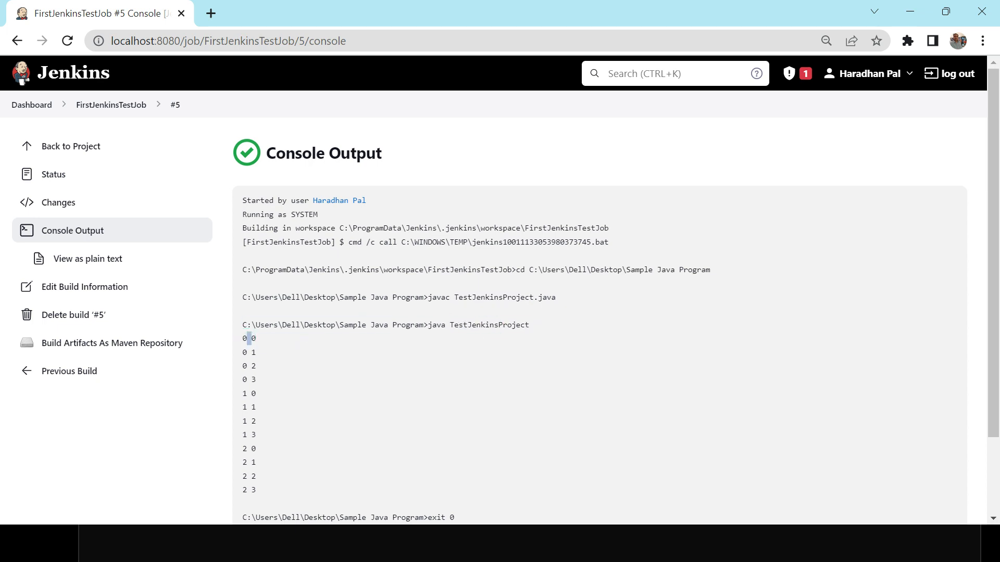
{"action": "triple_click", "coordinate": [267, 353]}
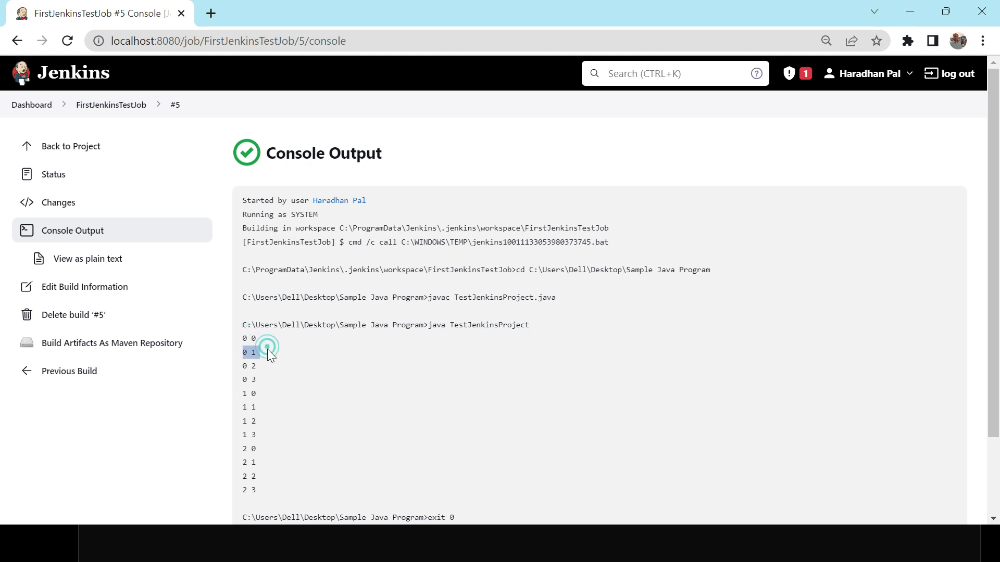
{"action": "triple_click", "coordinate": [256, 380]}
{"action": "scroll", "coordinate": [256, 380], "scroll_direction": "down", "scroll_amount": 1}
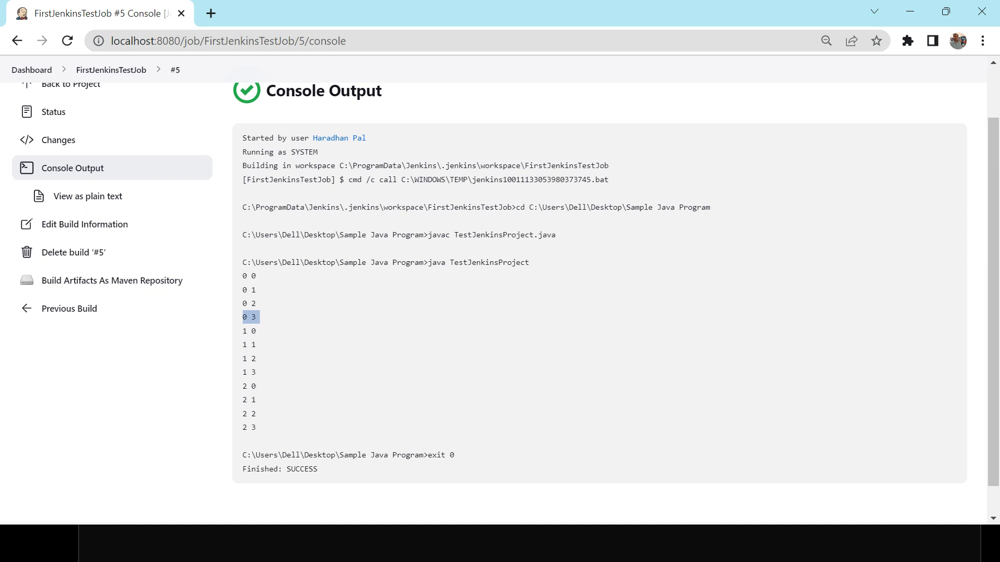
{"action": "triple_click", "coordinate": [299, 469]}
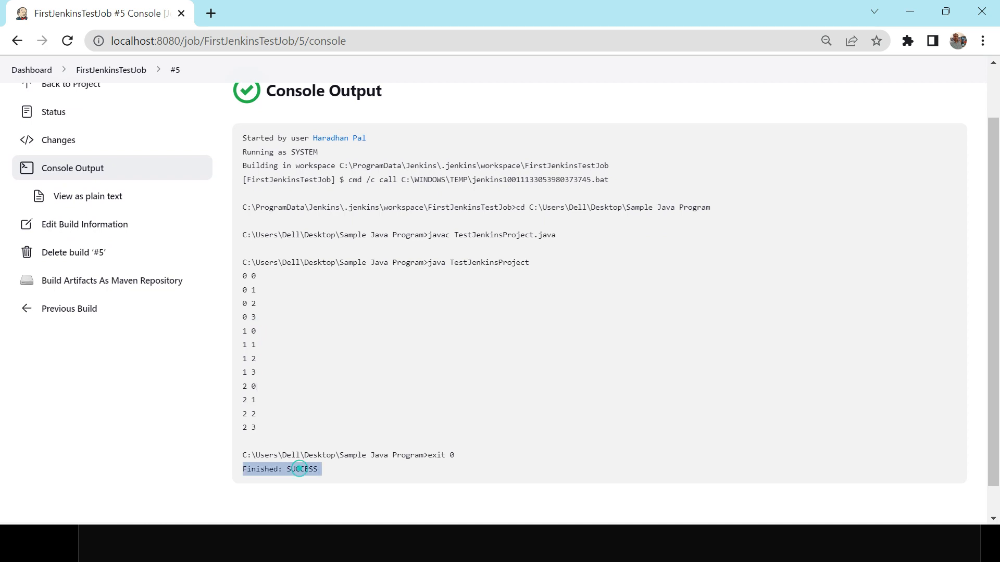
{"action": "left_click", "coordinate": [400, 463]}
{"action": "triple_click", "coordinate": [436, 456]}
{"action": "triple_click", "coordinate": [307, 459]}
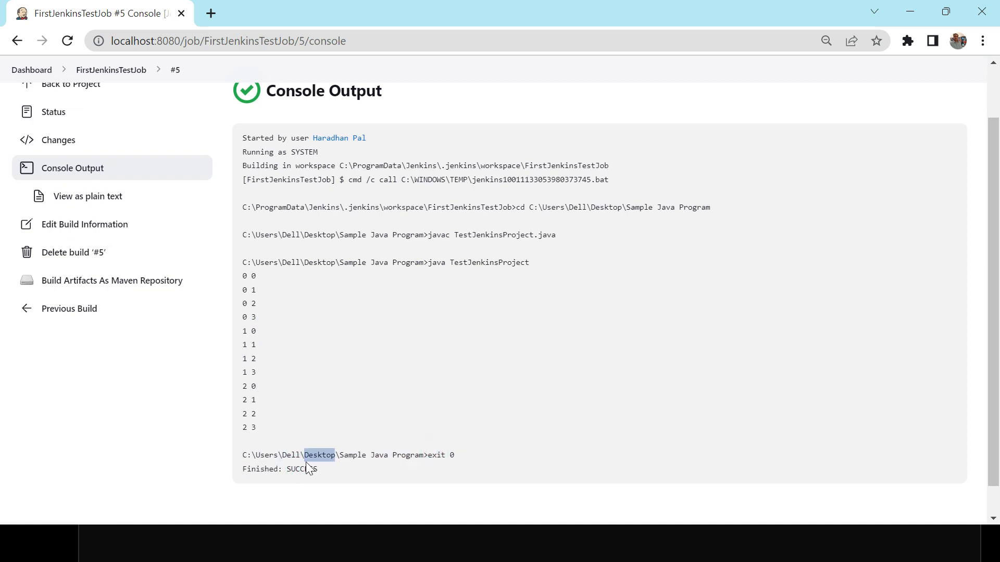
{"action": "triple_click", "coordinate": [305, 468]}
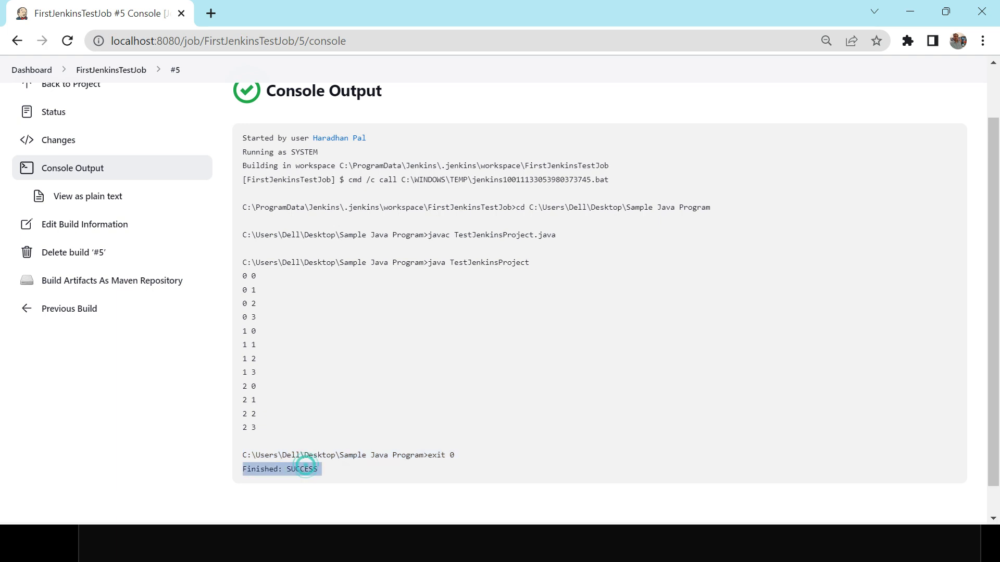
{"action": "triple_click", "coordinate": [448, 456]}
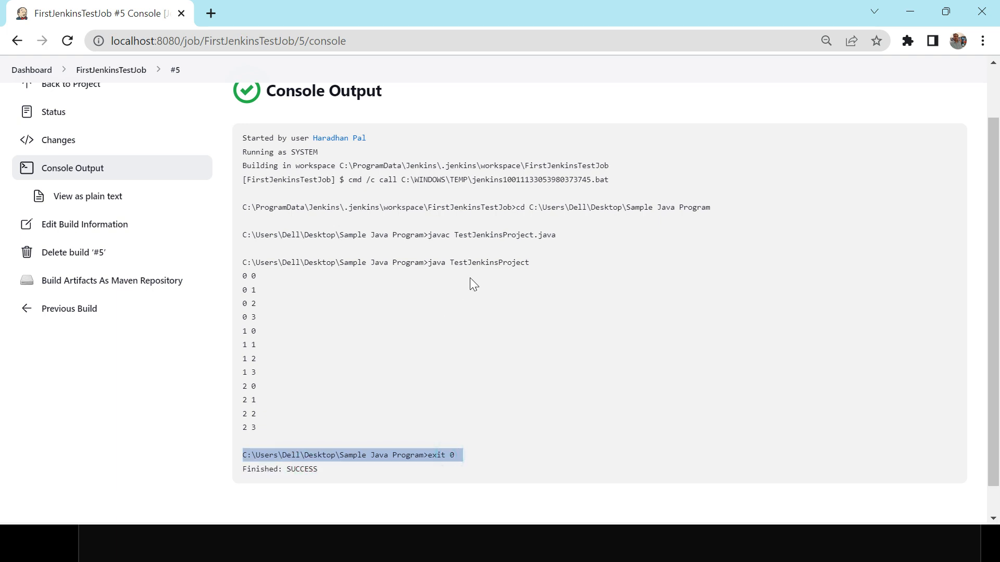
{"action": "scroll", "coordinate": [500, 281], "scroll_direction": "up", "scroll_amount": 2}
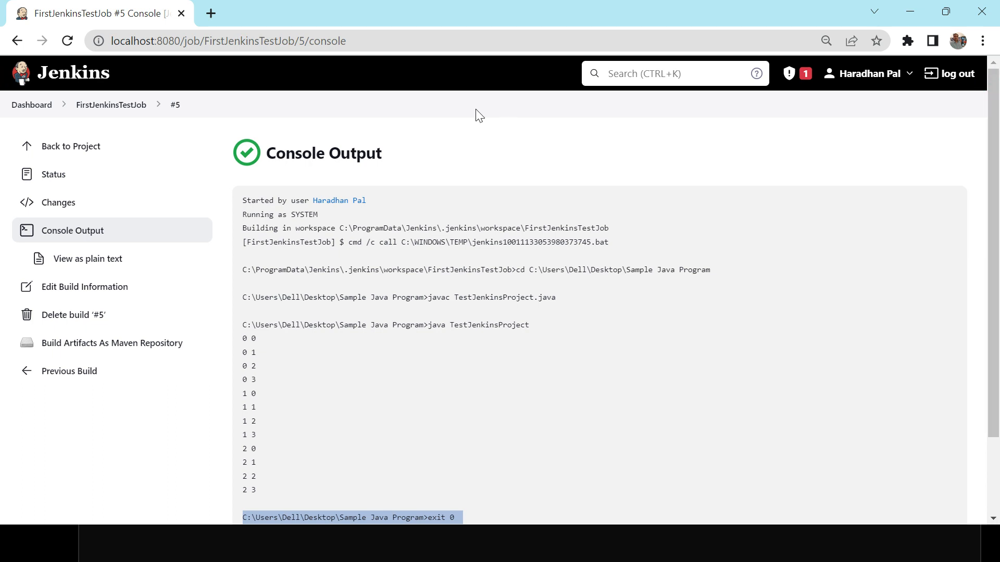
Return to the FirstJenkinsTestJob project page and switch to the Jenkins PowerPoint slide show
{"action": "left_click", "coordinate": [95, 107]}
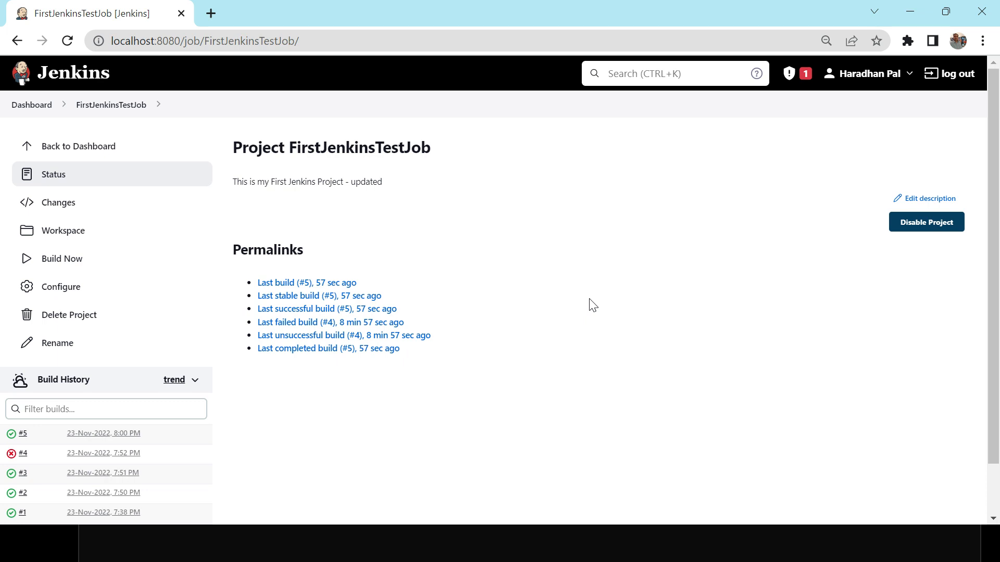
{"action": "key", "text": "alt+Tab"}
{"action": "key", "text": "alt+Tab"}
{"action": "key", "text": "alt+Tab"}
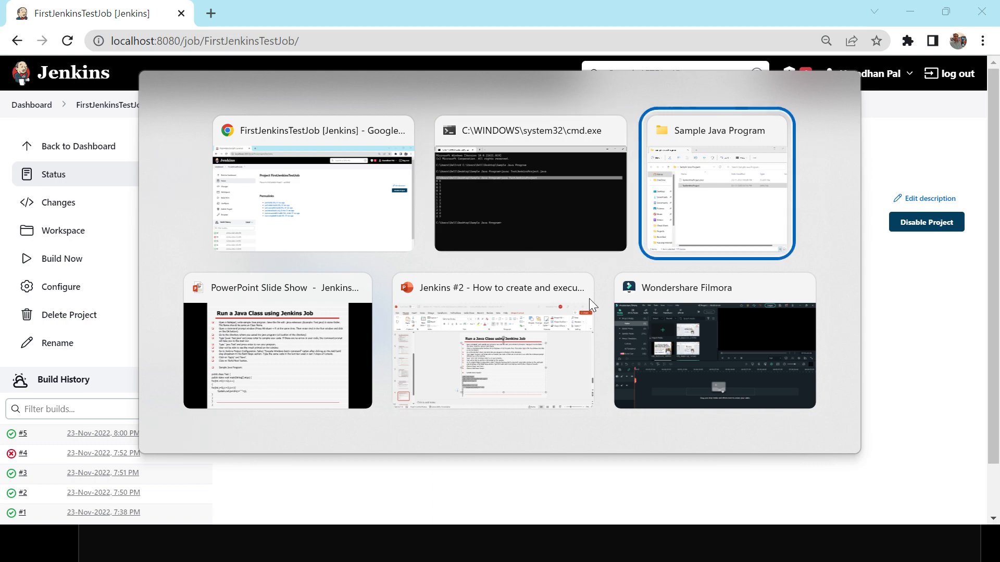
{"action": "key", "text": "Right"}
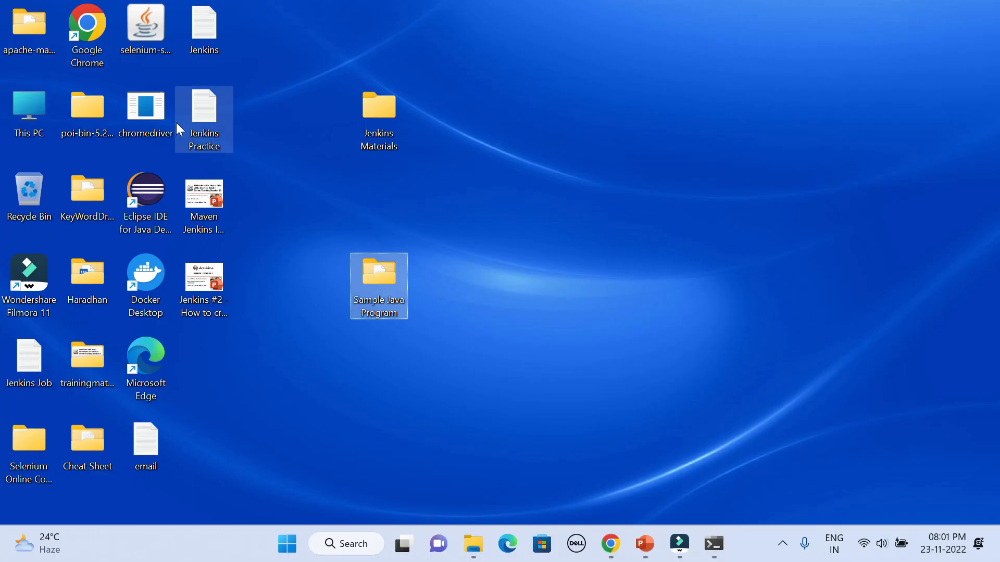
Launch Eclipse IDE from the desktop with C:\Users\Dell\eclipse-workspace as the workspace
{"action": "double_click", "coordinate": [146, 185]}
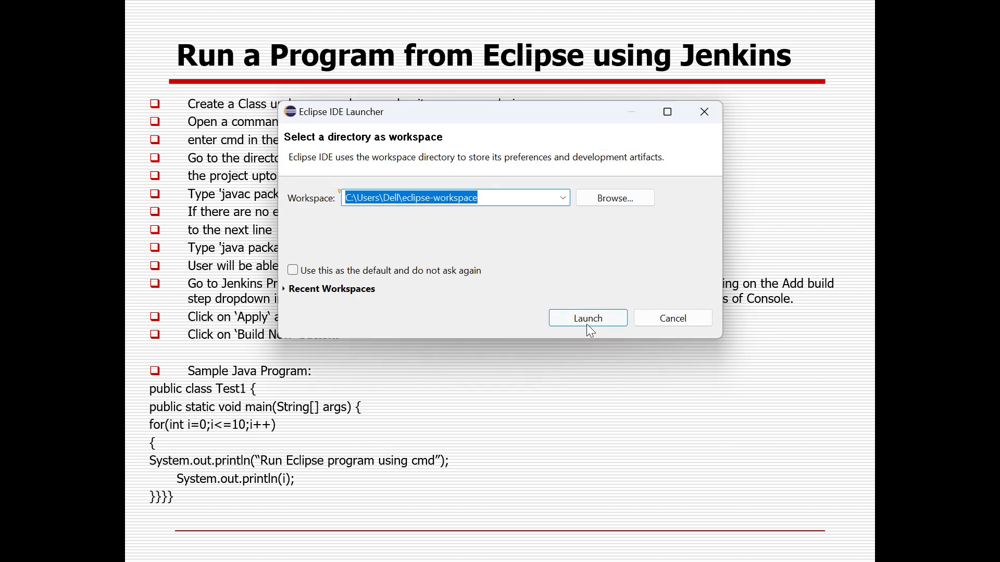
{"action": "left_click", "coordinate": [589, 319]}
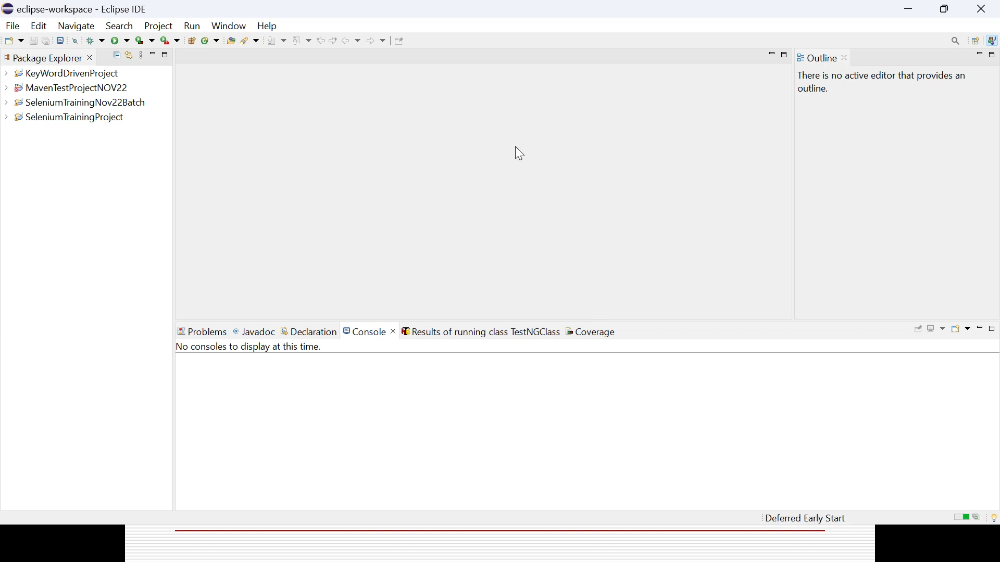
Create a new Java project named JenkinsJobProject with the default location and the JavaSE-1.7 execution environment
{"action": "left_click", "coordinate": [16, 26]}
{"action": "mouse_move", "coordinate": [33, 50]}
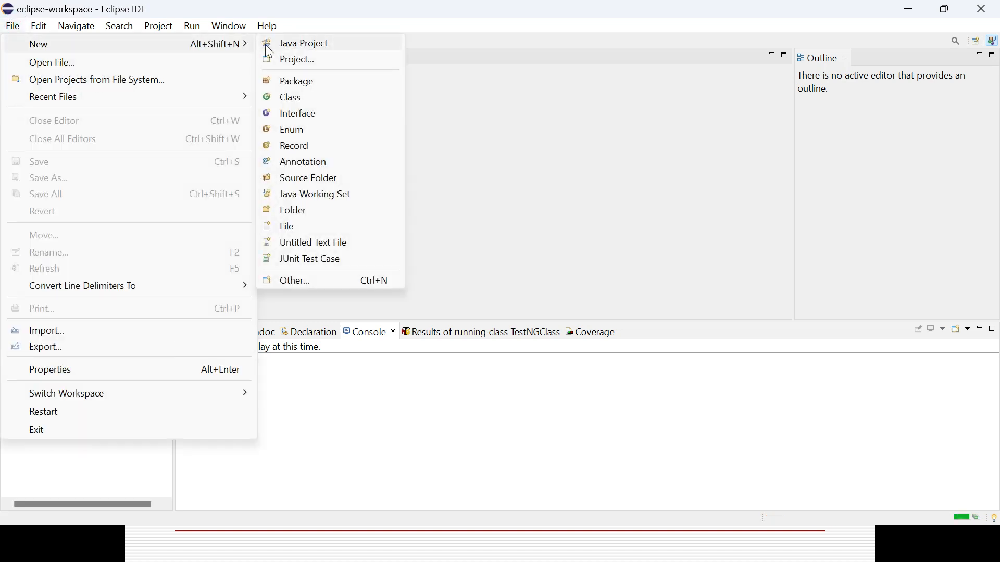
{"action": "left_click", "coordinate": [299, 44]}
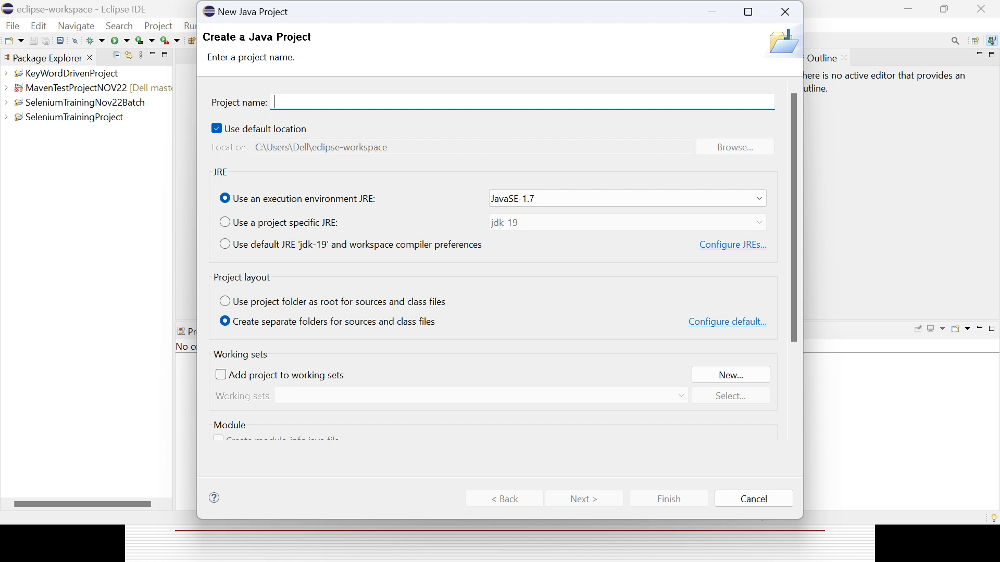
{"action": "type", "text": "Jenins"}
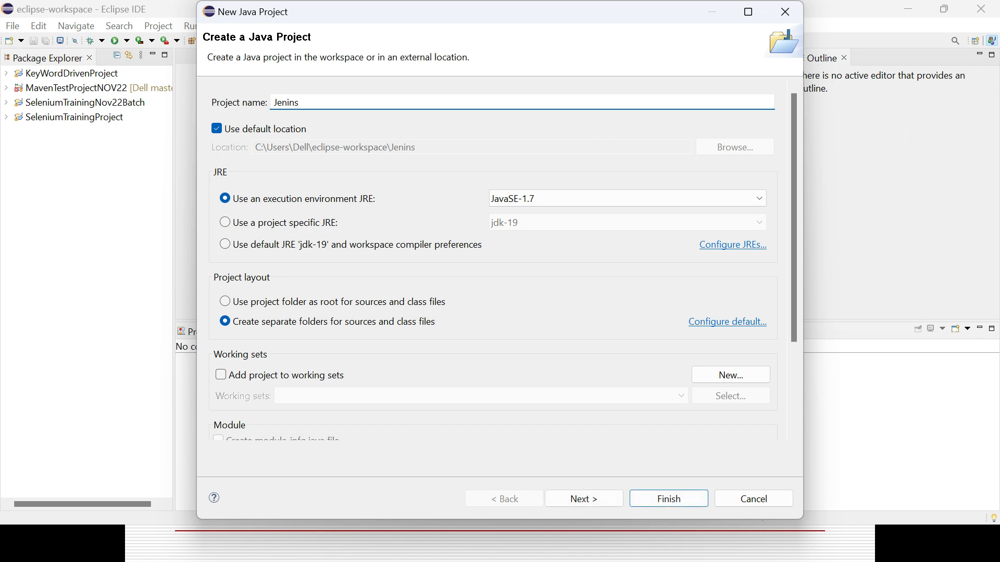
{"action": "key", "text": "BackSpace"}
{"action": "key", "text": "BackSpace"}
{"action": "key", "text": "BackSpace"}
{"action": "key", "text": "BackSpace"}
{"action": "key", "text": "BackSpace"}
{"action": "key", "text": "BackSpace"}
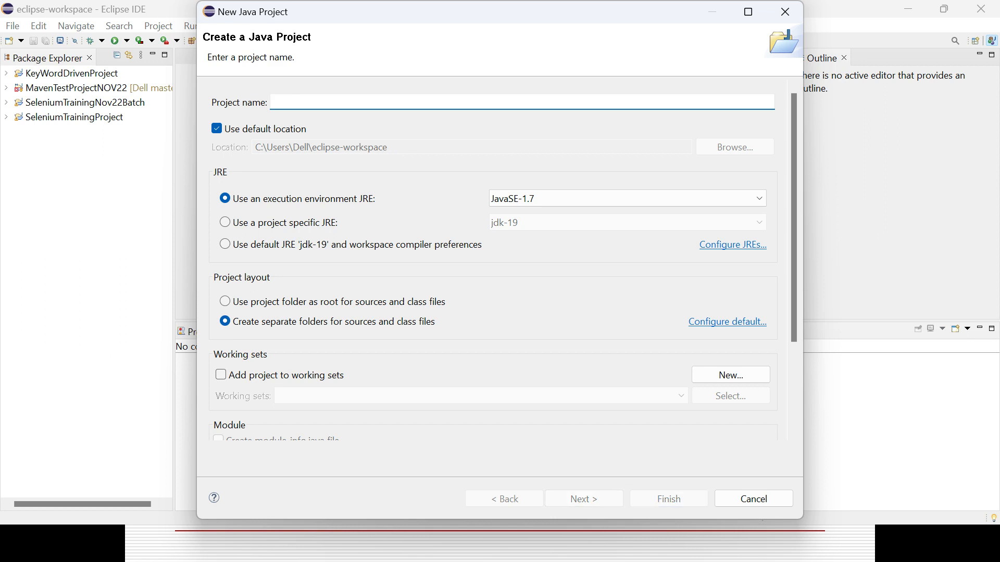
{"action": "type", "text": "Jenkis"}
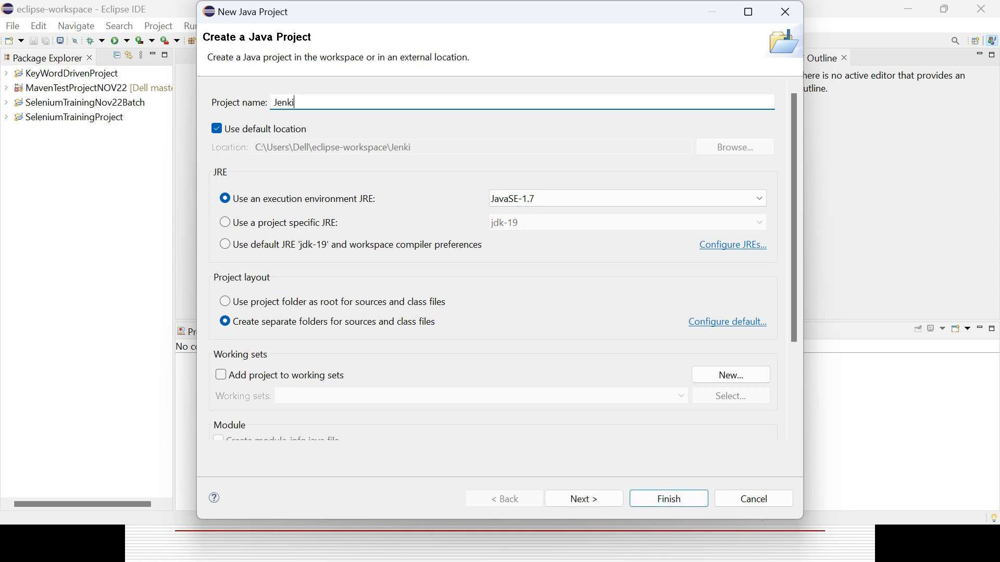
{"action": "key", "text": "BackSpace"}
{"action": "key", "text": "BackSpace"}
{"action": "type", "text": "insJobProject"}
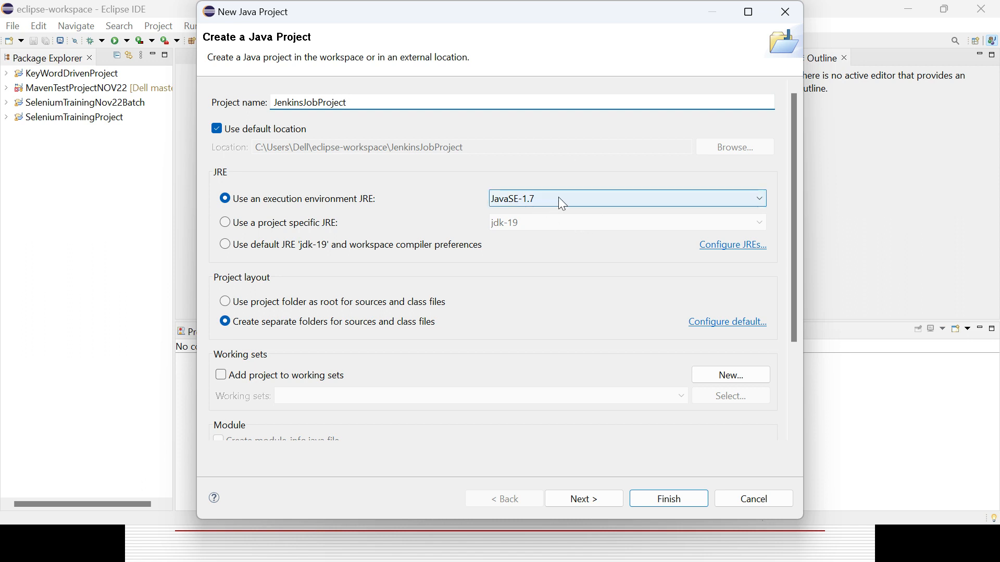
{"action": "left_click", "coordinate": [655, 497]}
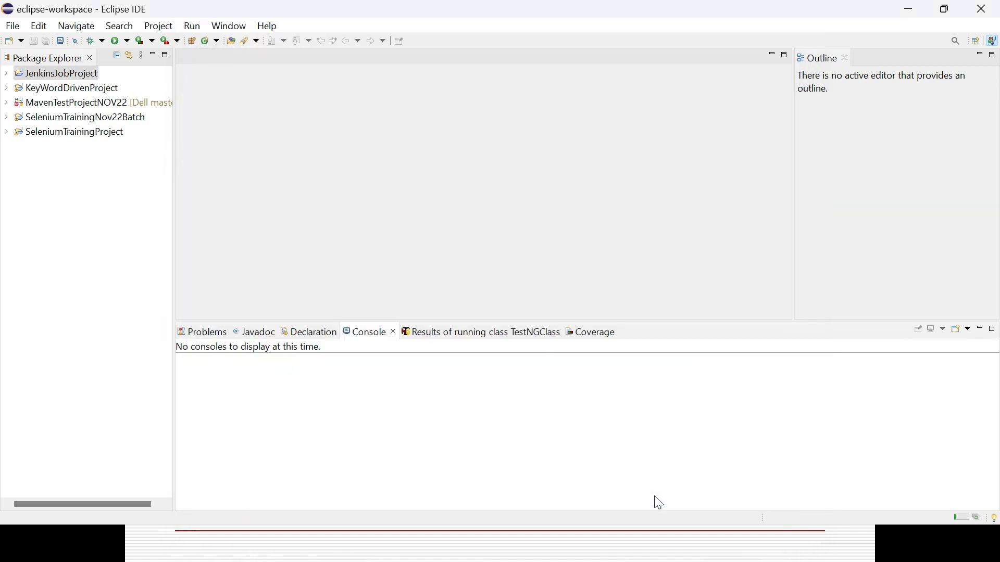
Create a package named jenkinstraining in the src folder of JenkinsJobProject
{"action": "left_click", "coordinate": [6, 74]}
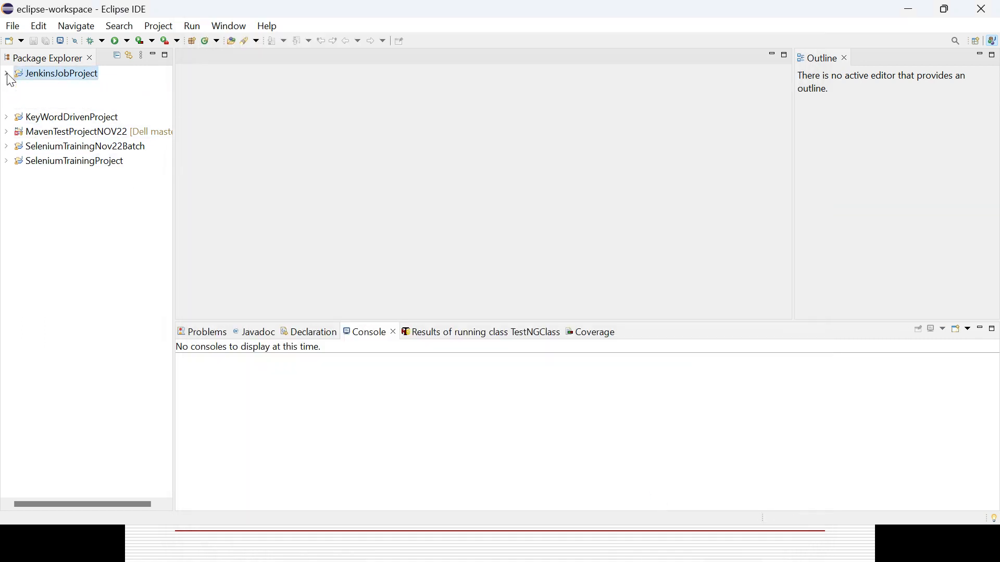
{"action": "left_click", "coordinate": [38, 105]}
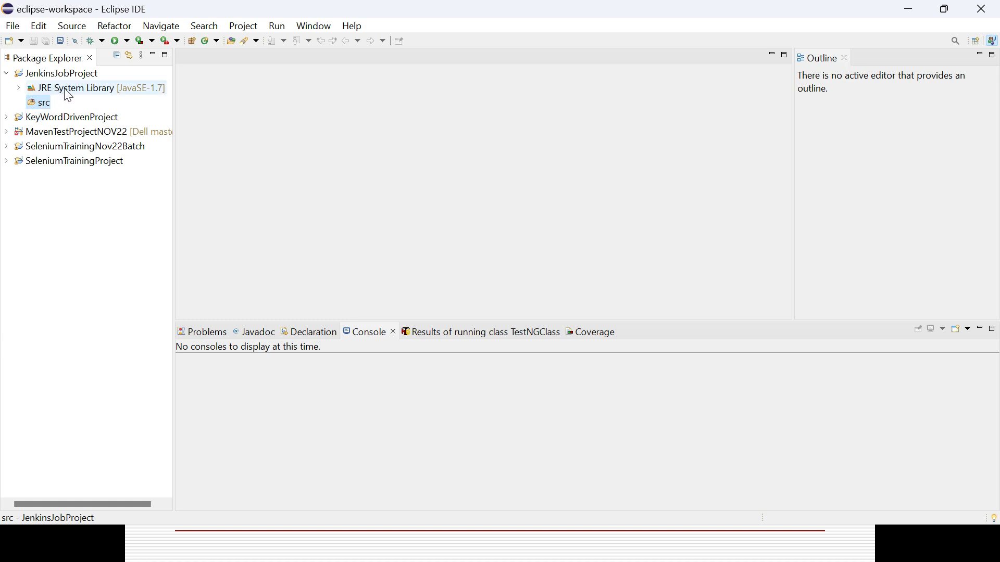
{"action": "right_click", "coordinate": [42, 106]}
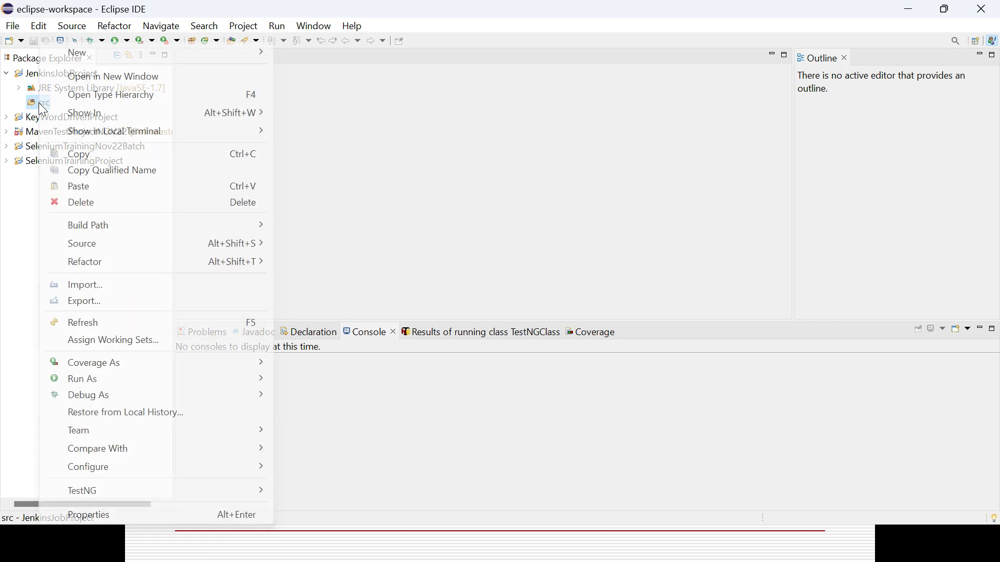
{"action": "mouse_move", "coordinate": [154, 57]}
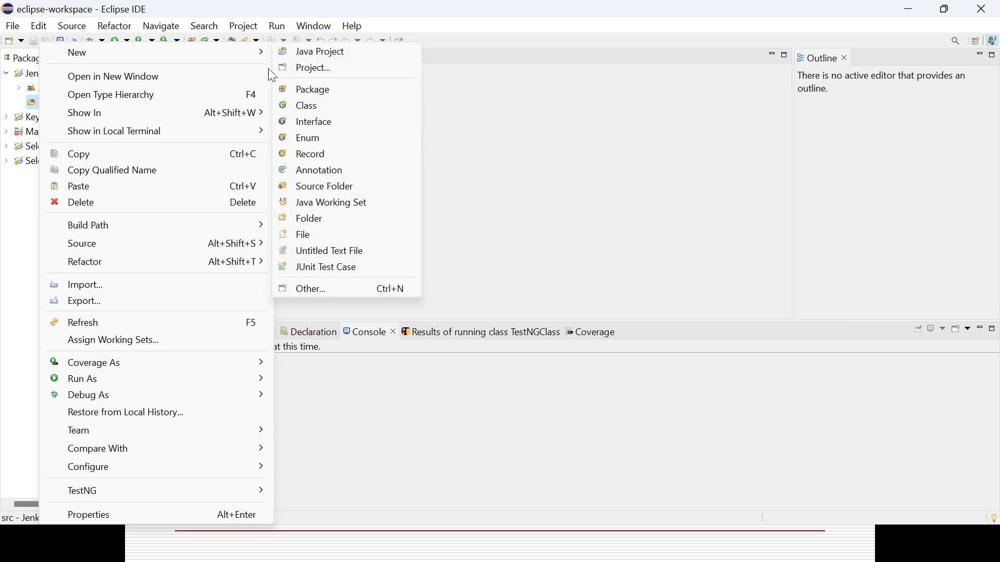
{"action": "left_click", "coordinate": [312, 89]}
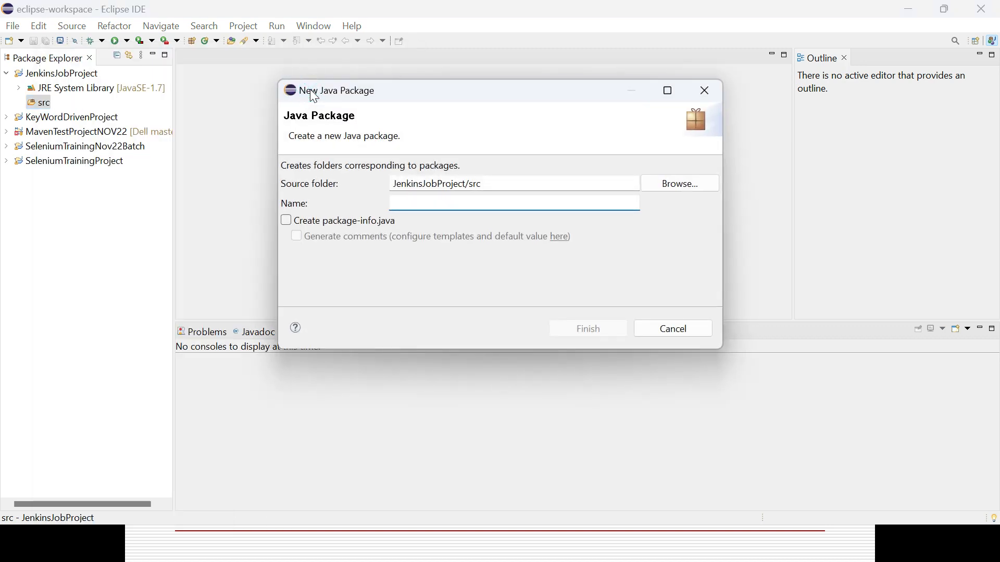
{"action": "type", "text": "jek"}
{"action": "key", "text": "BackSpace"}
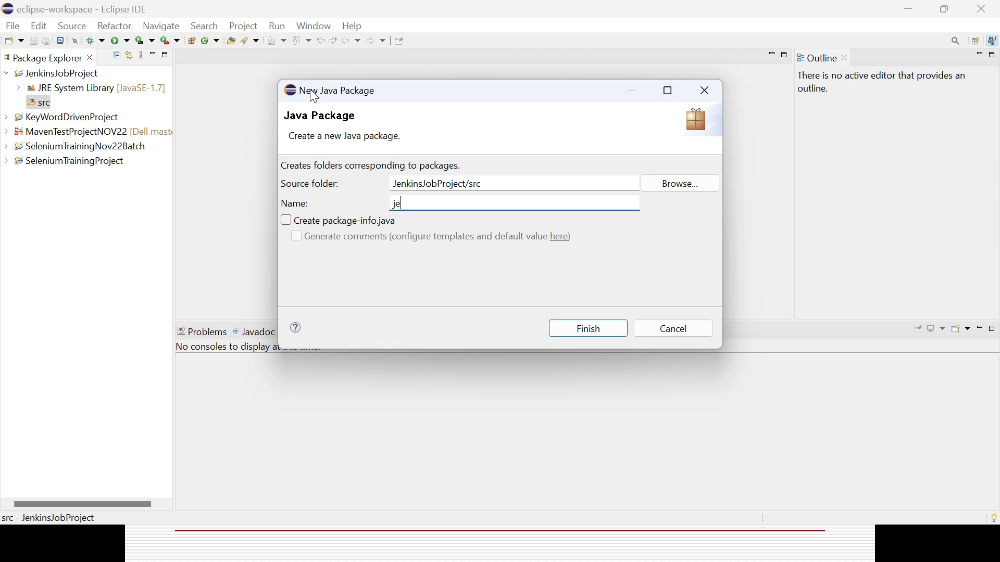
{"action": "type", "text": "nkinstraining"}
{"action": "left_click", "coordinate": [602, 330]}
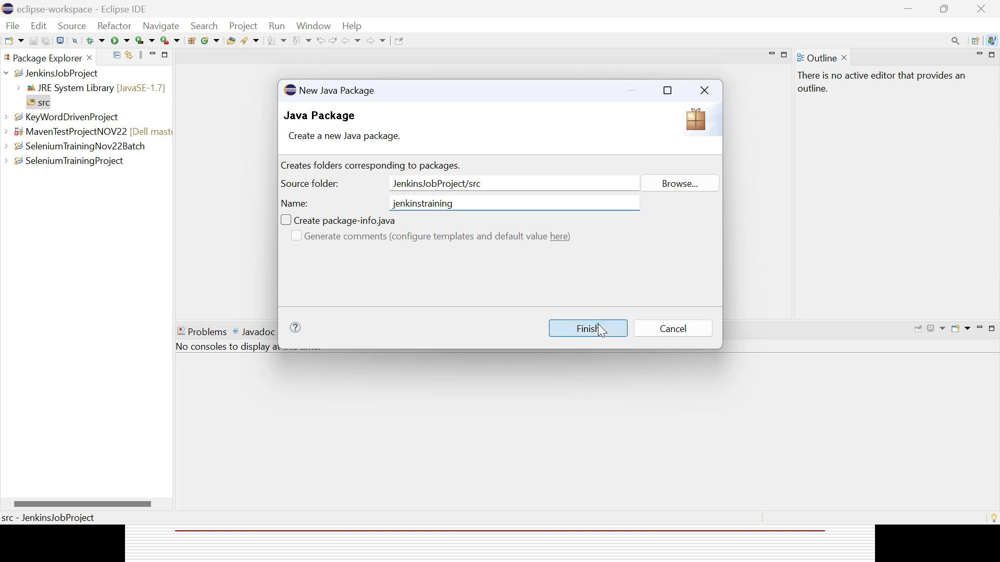
Create a public class named JenkinsJavaProject with a public static void main method stub in the jenkinstraining package
{"action": "right_click", "coordinate": [88, 120]}
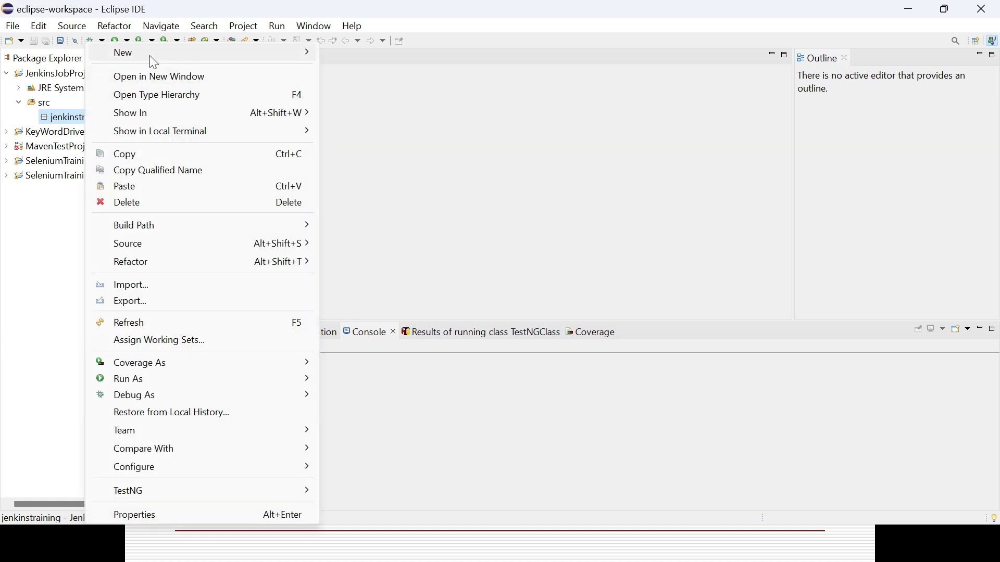
{"action": "mouse_move", "coordinate": [260, 54]}
{"action": "left_click", "coordinate": [348, 108]}
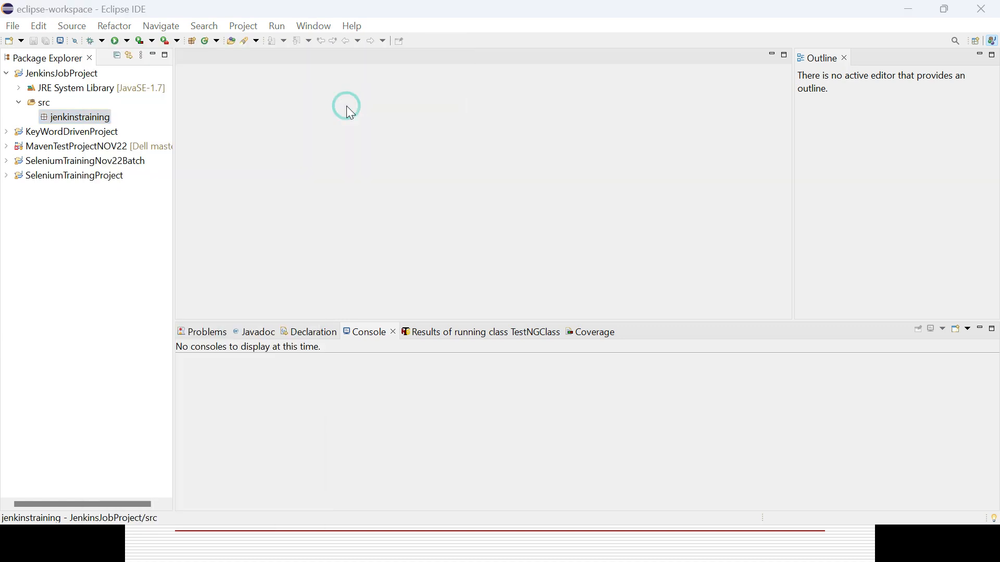
{"action": "left_click", "coordinate": [394, 169]}
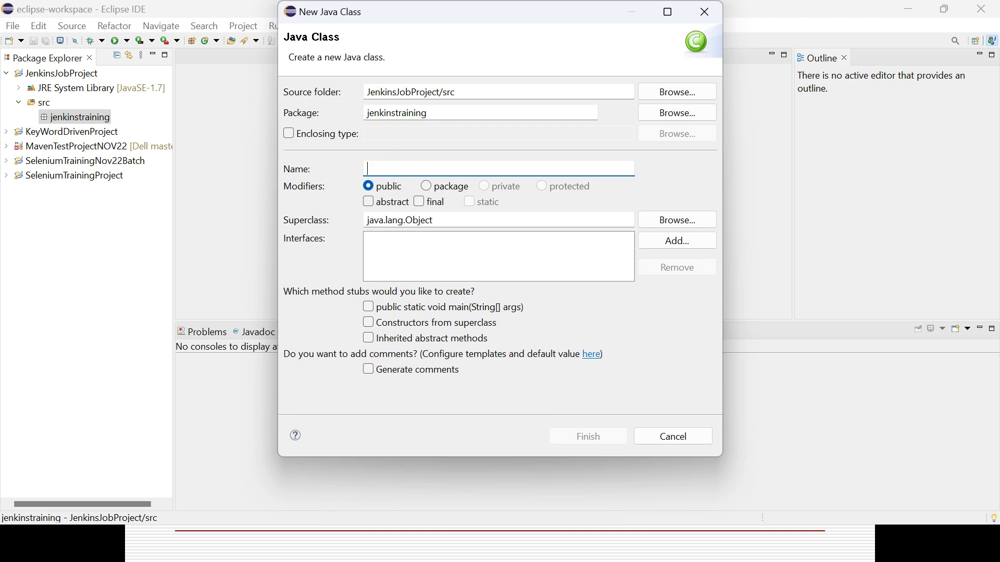
{"action": "type", "text": "Jenkin"}
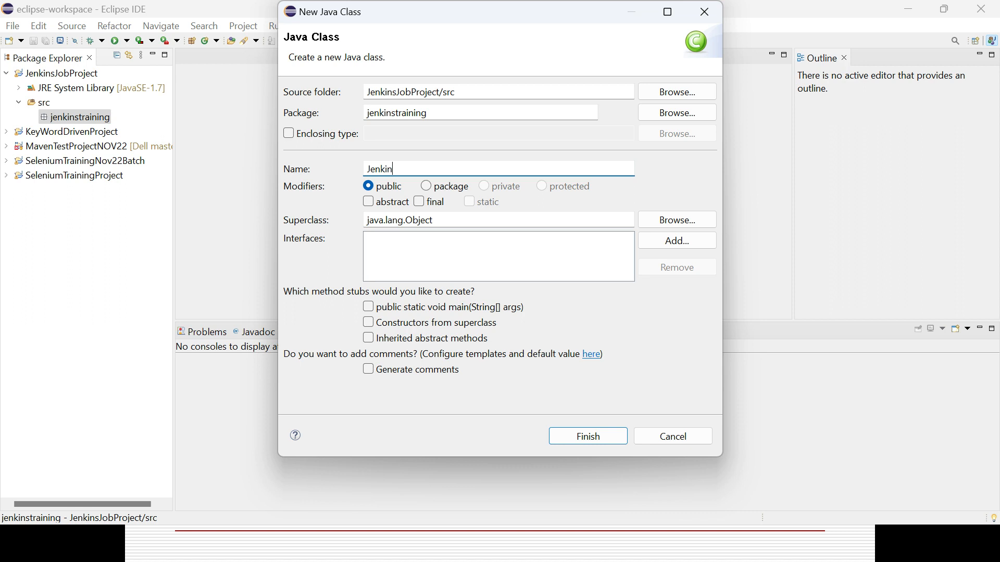
{"action": "type", "text": "sJavaProject"}
{"action": "left_click", "coordinate": [380, 310]}
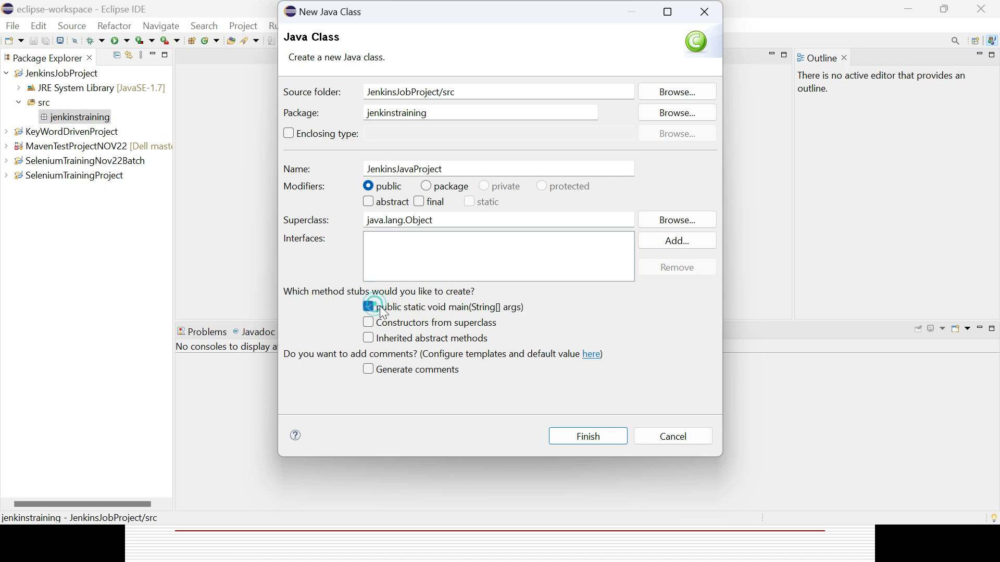
{"action": "left_click", "coordinate": [596, 439]}
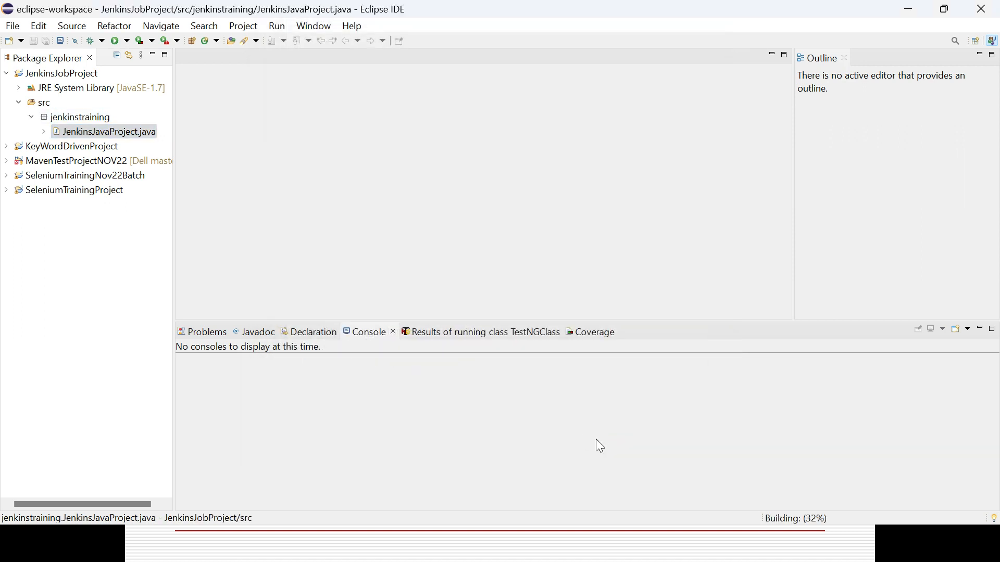
Switch to the PowerPoint editing window and select the body text box of the slide "Run a Program from Eclipse using Jenkins"
{"action": "key", "text": "alt+Tab"}
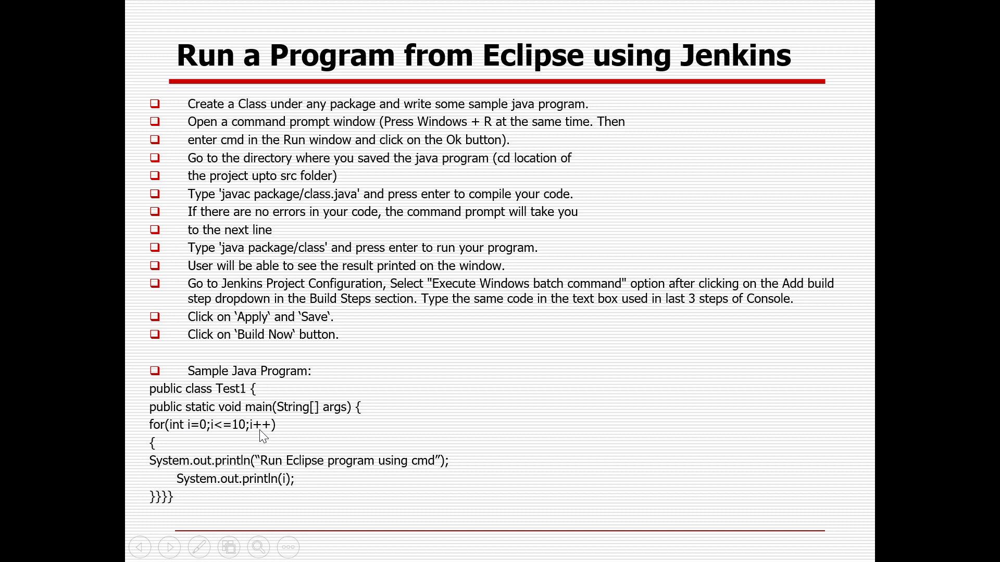
{"action": "key", "text": "alt+Tab"}
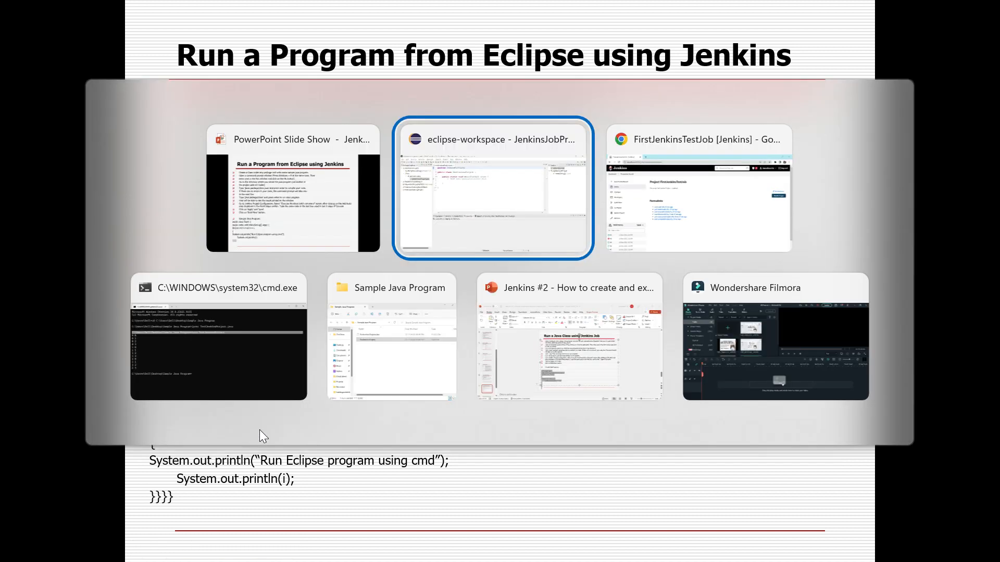
{"action": "key", "text": "alt+Tab"}
{"action": "key", "text": "alt+Tab"}
{"action": "key", "text": "alt+Tab"}
{"action": "key", "text": "alt+Tab"}
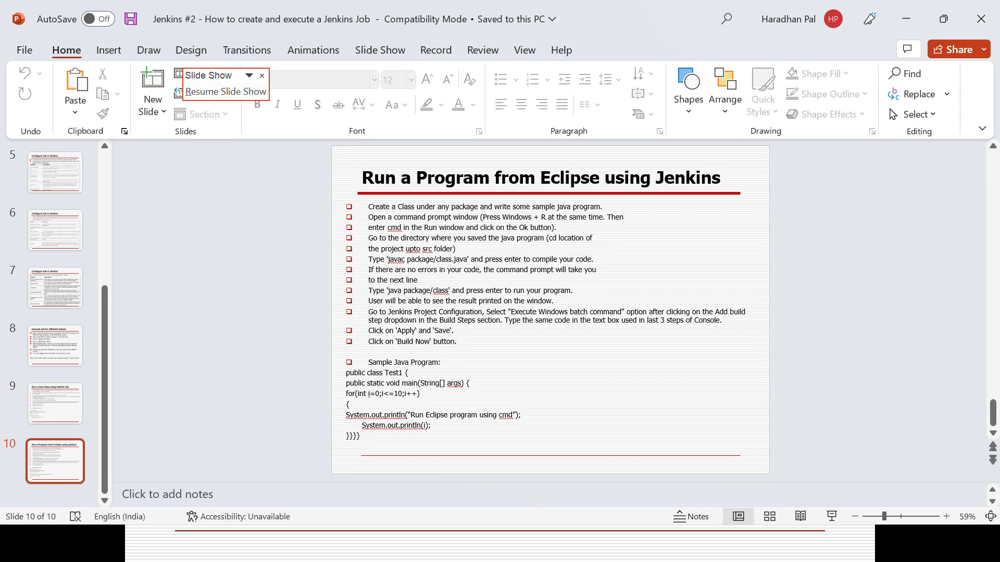
{"action": "left_click", "coordinate": [546, 375]}
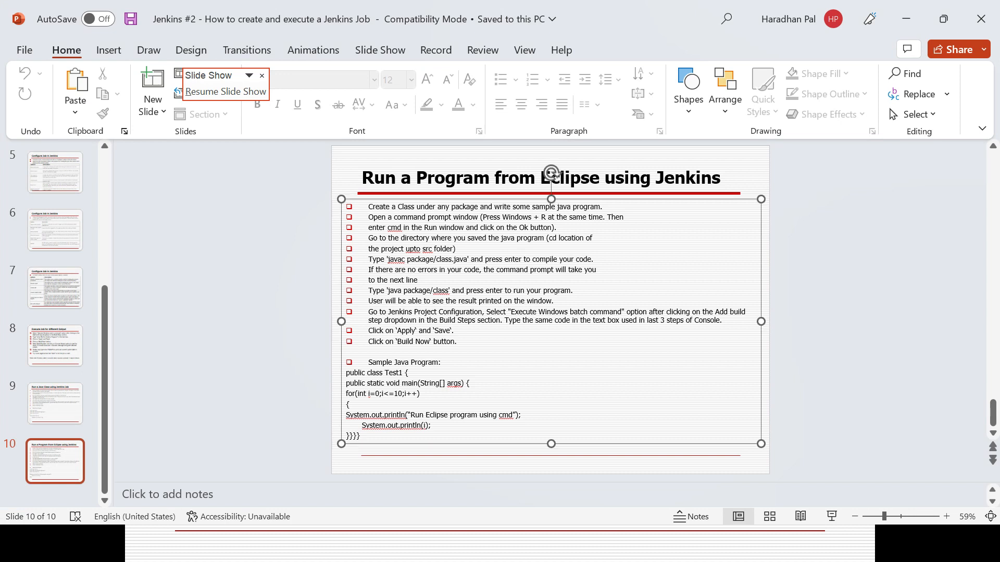
{"action": "left_click", "coordinate": [239, 517]}
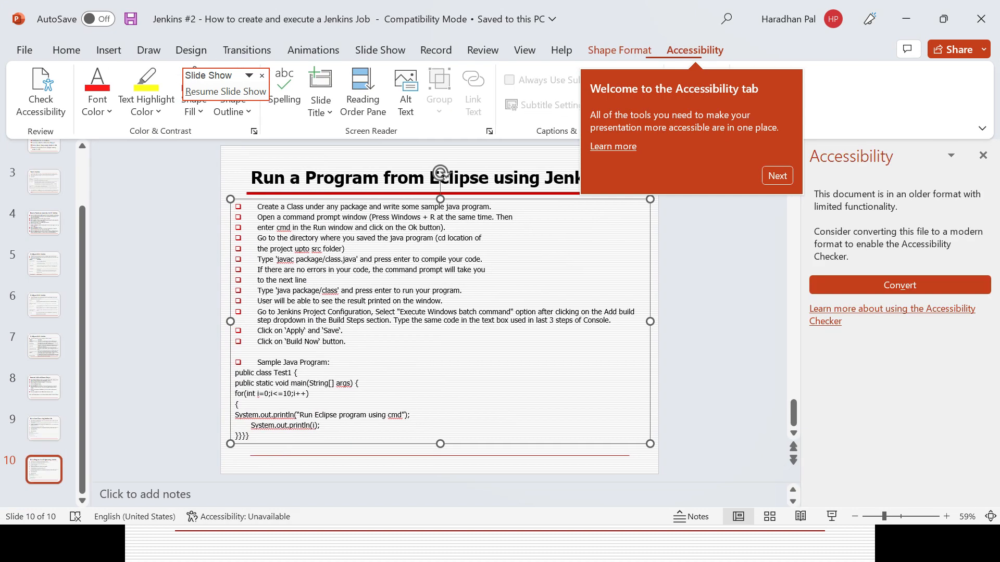
{"action": "left_click", "coordinate": [134, 517]}
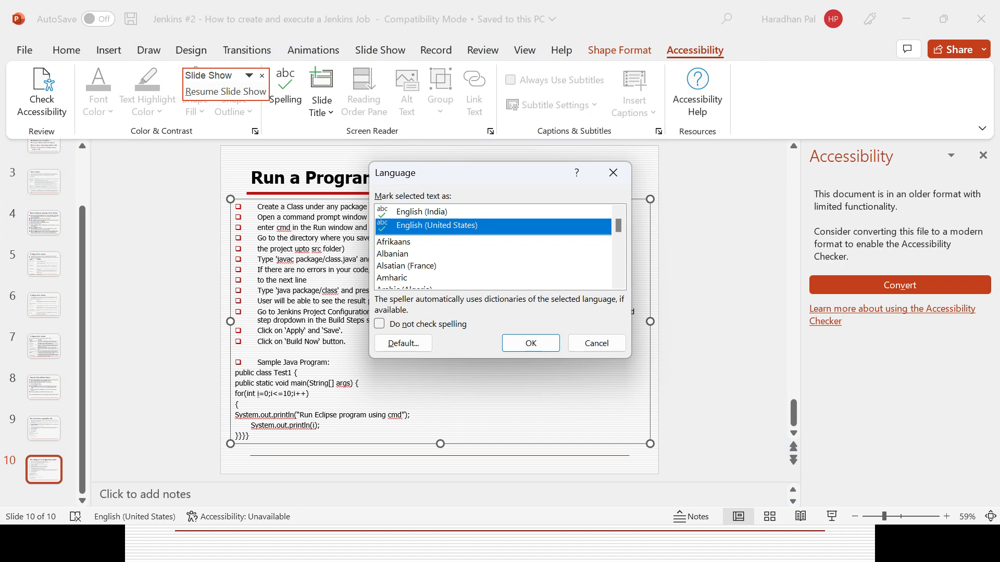
{"action": "key", "text": "alt+Tab"}
{"action": "left_click", "coordinate": [606, 346]}
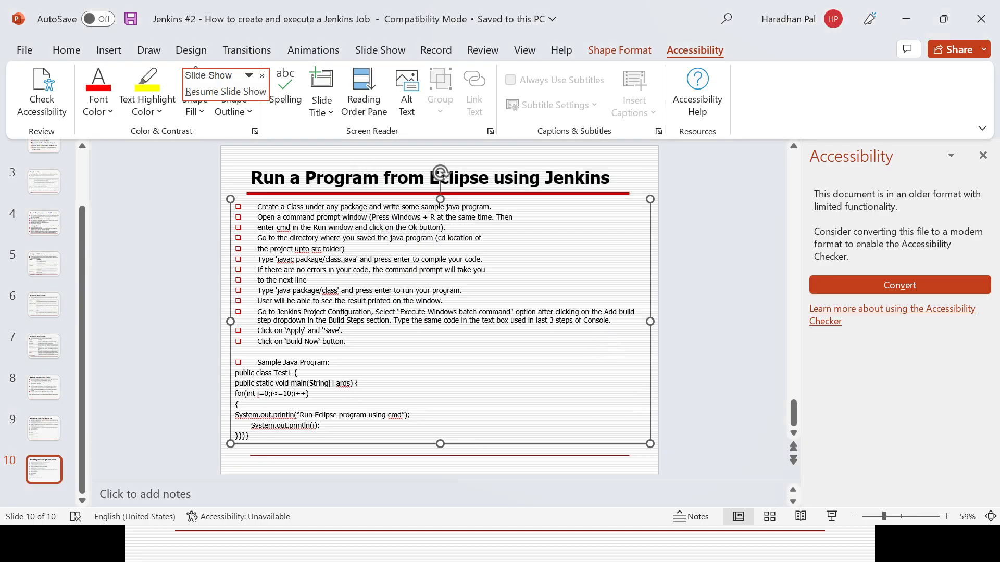
Copy the sample for loop with two closing braces from the slide and paste it over the TODO comment in Eclipse's JenkinsJavaProject class
{"action": "left_click", "coordinate": [235, 394]}
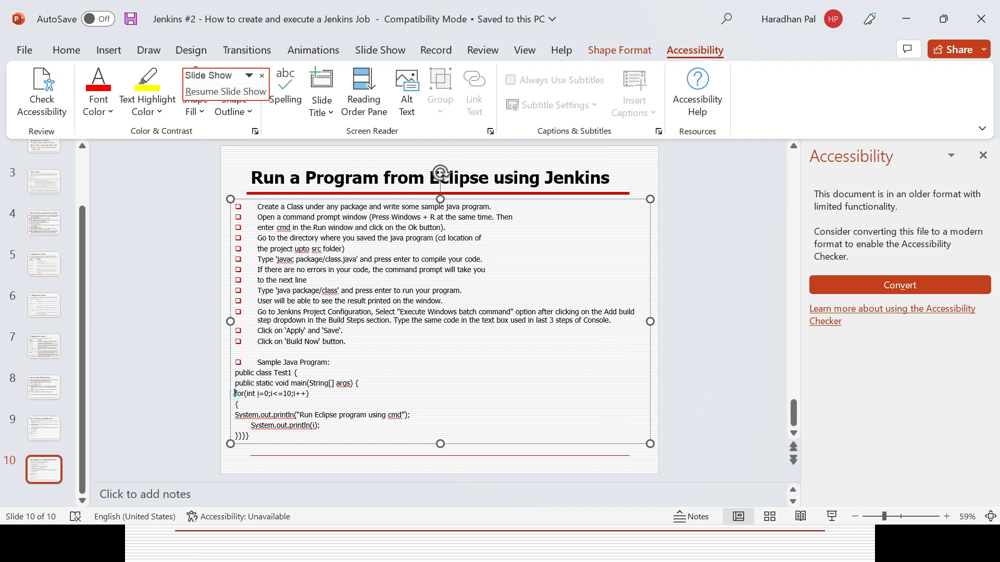
{"action": "left_click", "coordinate": [241, 436], "text": "shift"}
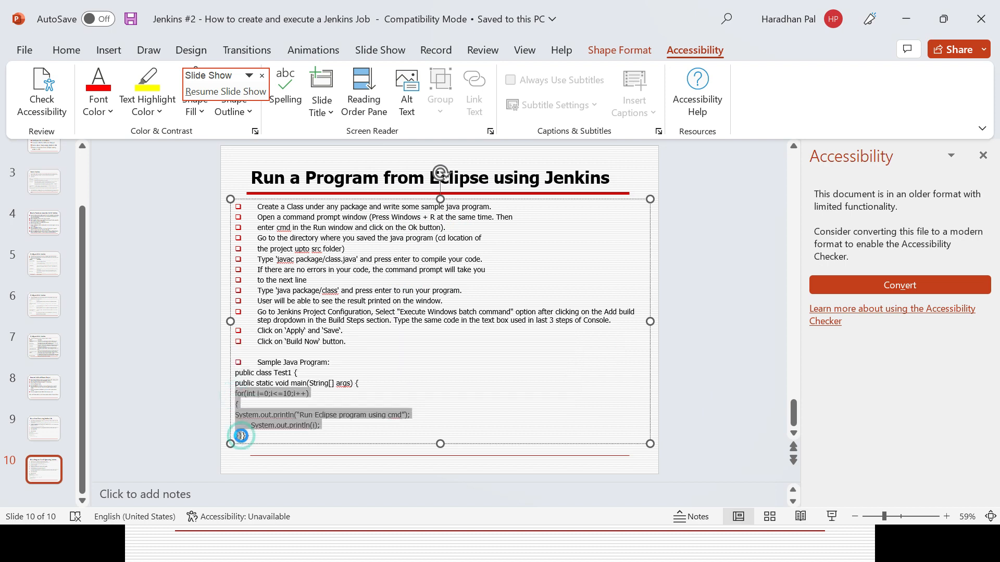
{"action": "key", "text": "alt+Tab"}
{"action": "key", "text": "alt+Tab"}
{"action": "key", "text": "Tab"}
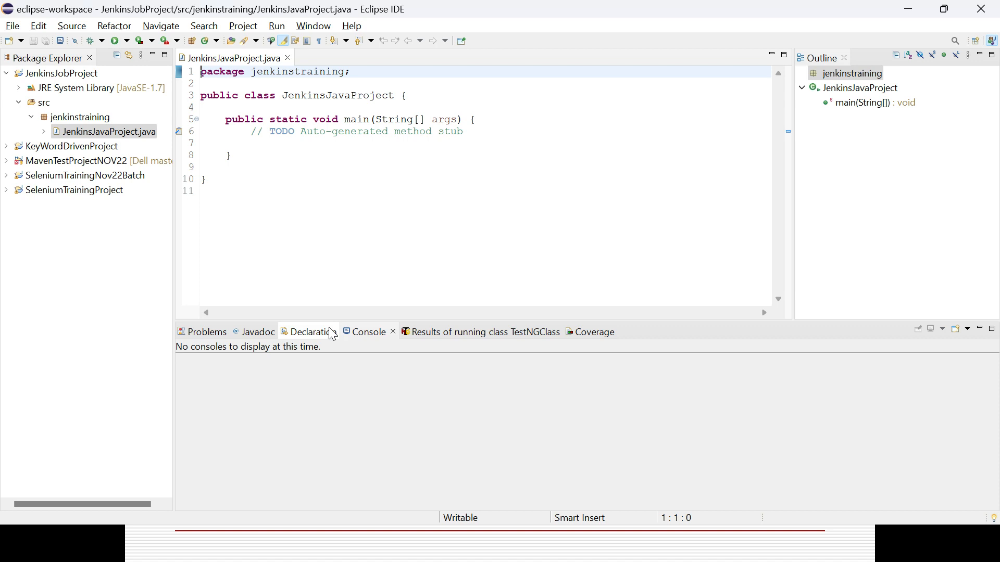
{"action": "triple_click", "coordinate": [249, 132]}
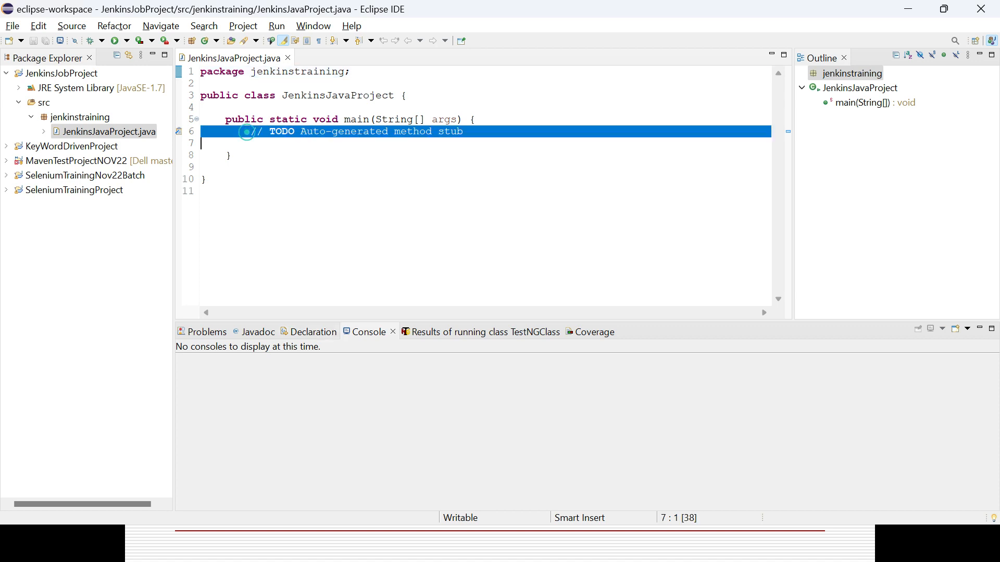
{"action": "type", "text": "for(int i=0;i<=10;i++) \t\t{ \t\tSystem.out.println(\"Run Eclipse program using cmd\"); \t\t       System.out.println(i); \t\t}}"}
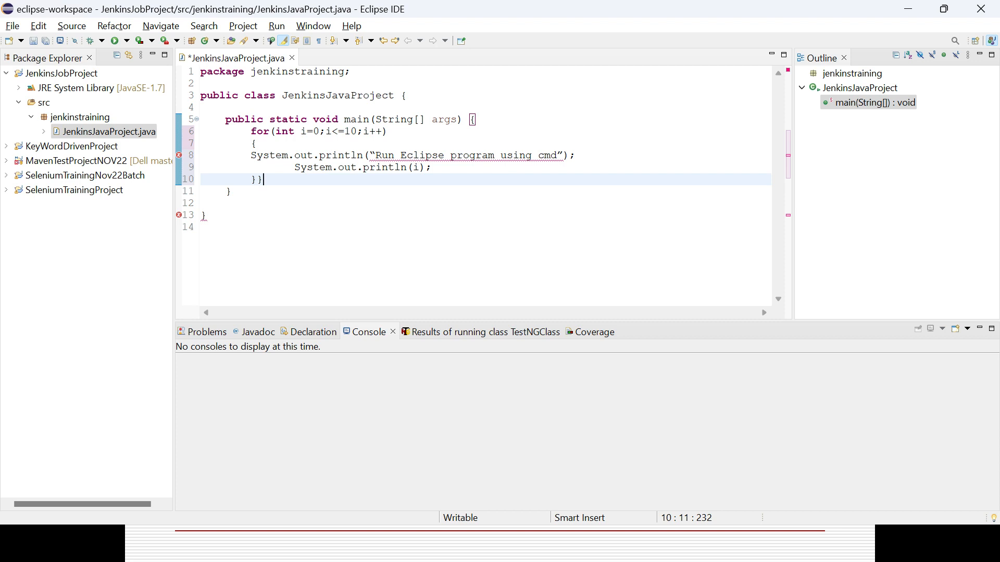
Set the upper limit of the for loop condition to i<=8
{"action": "left_click", "coordinate": [353, 131]}
{"action": "key", "text": "Delete"}
{"action": "key", "text": "BackSpace"}
{"action": "type", "text": "8"}
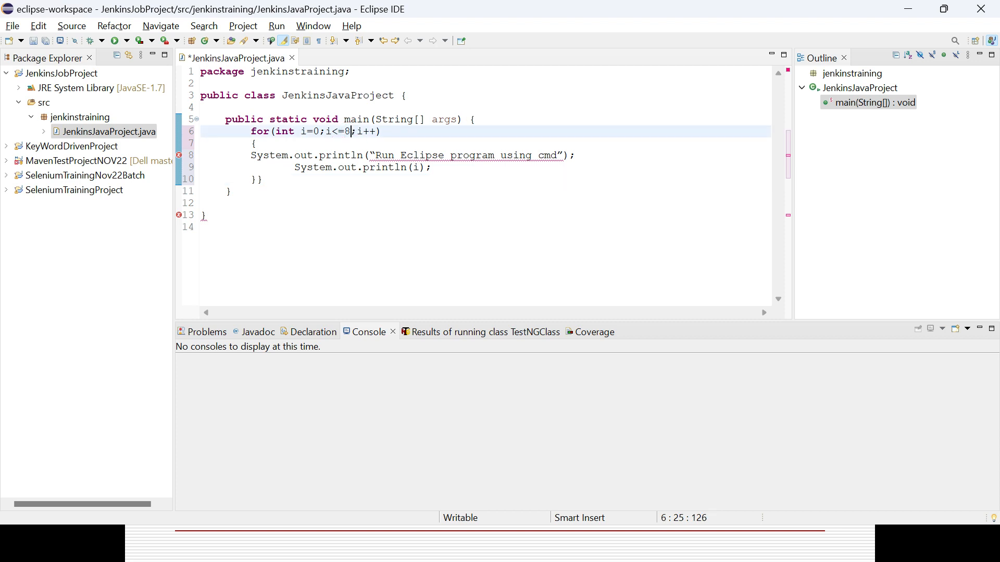
Replace the curly quotes around "Run Eclipse program using cmd" in the println statement with straight double quotes
{"action": "left_click", "coordinate": [372, 155]}
{"action": "key", "text": "BackSpace"}
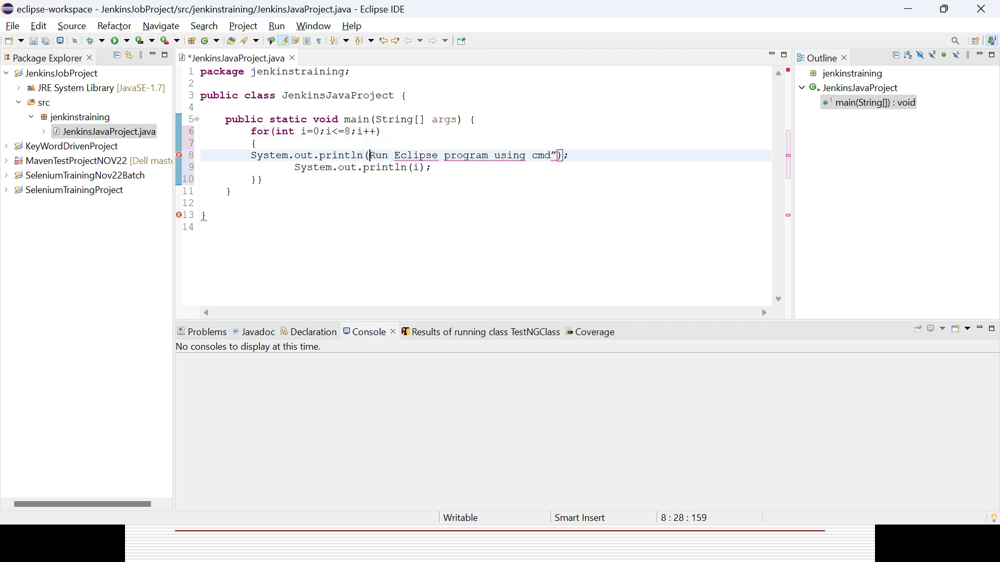
{"action": "type", "text": "\""}
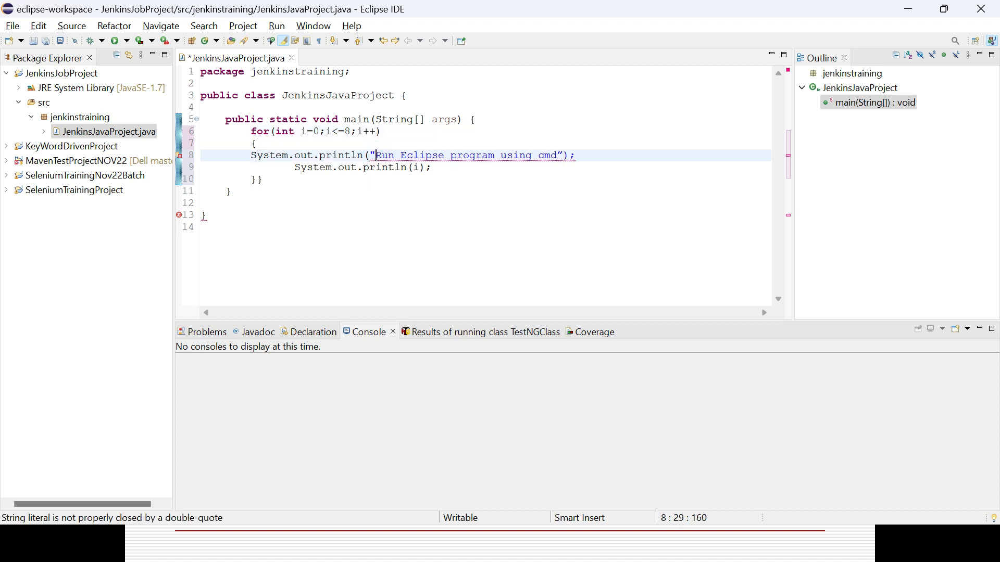
{"action": "left_click", "coordinate": [566, 155]}
{"action": "key", "text": "BackSpace"}
{"action": "type", "text": "\""}
{"action": "left_click", "coordinate": [593, 207]}
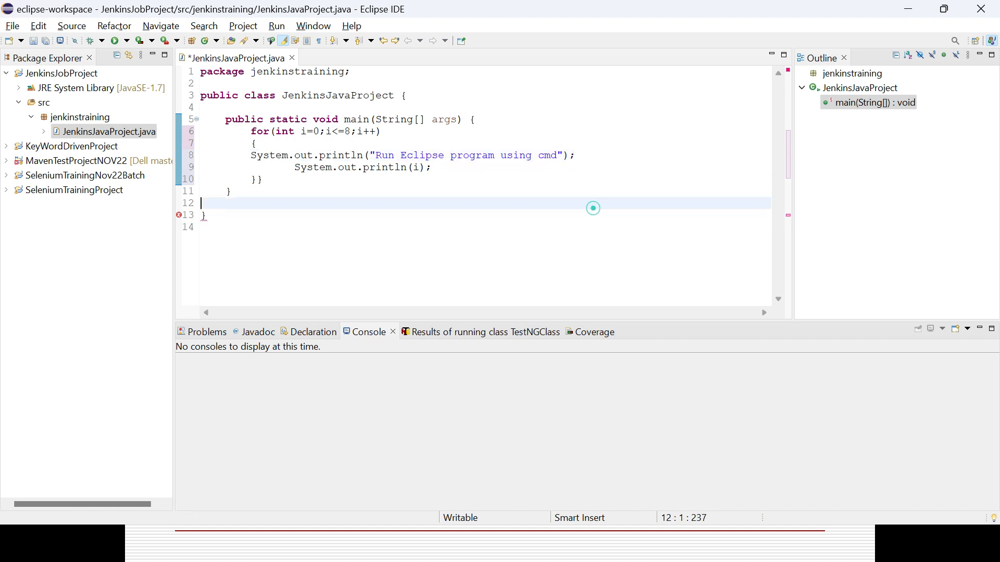
Remove the extra closing brace after the for loop and save JenkinsJavaProject.java
{"action": "left_click", "coordinate": [264, 179]}
{"action": "key", "text": "BackSpace"}
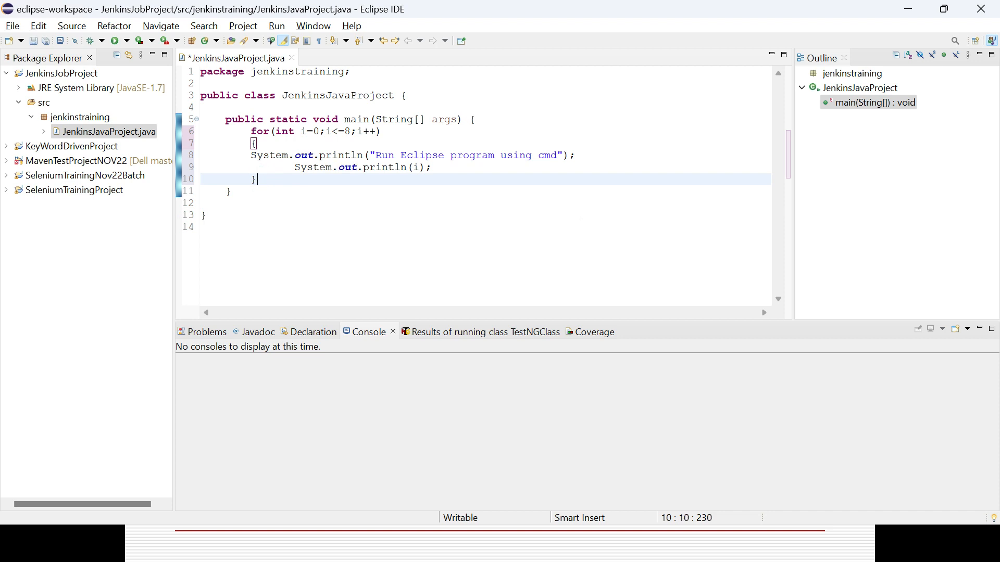
{"action": "left_click", "coordinate": [290, 205]}
{"action": "key", "text": "ctrl+s"}
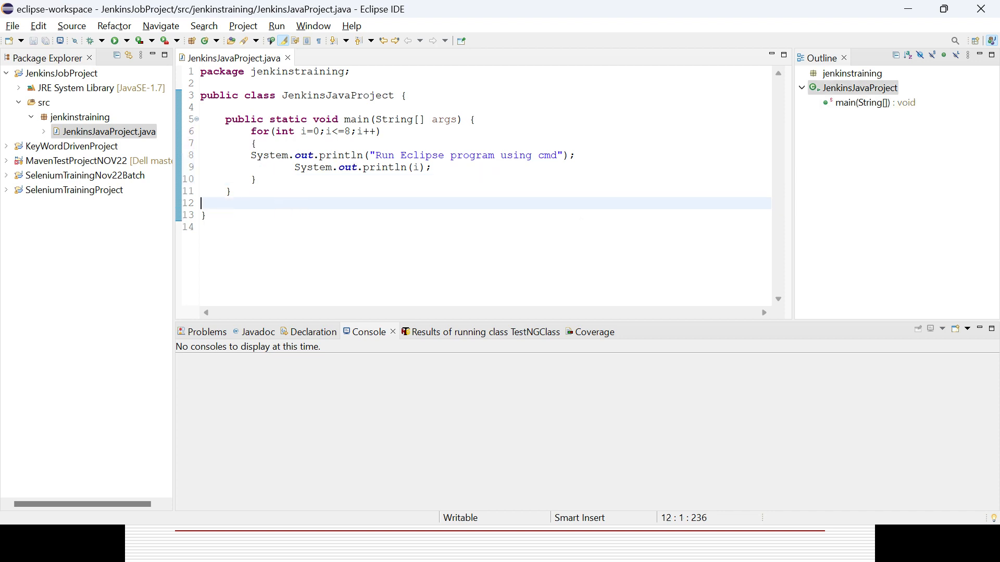
Run JenkinsJavaProject as a Java application and review the printed lines from the start of the console output
{"action": "right_click", "coordinate": [424, 197]}
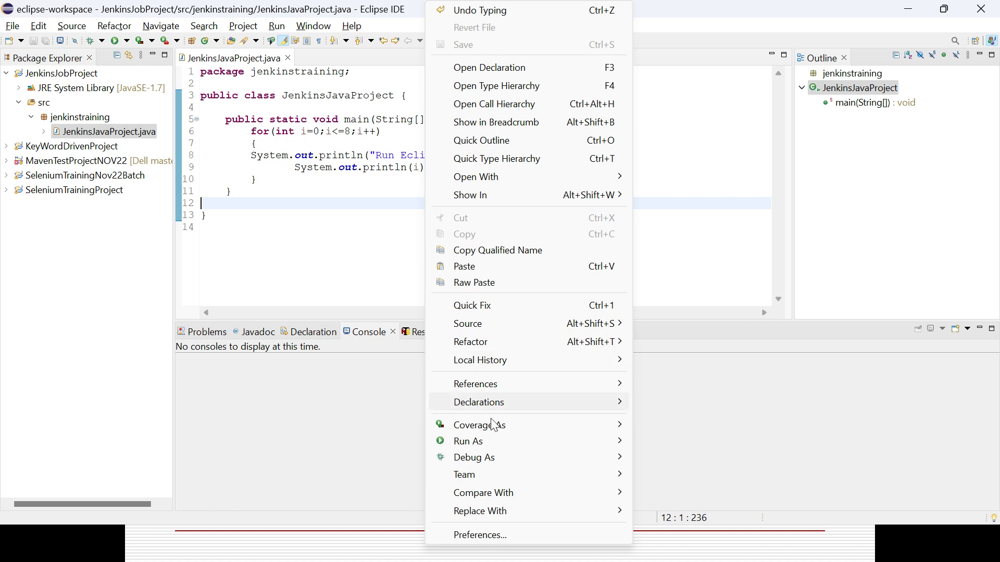
{"action": "mouse_move", "coordinate": [507, 437]}
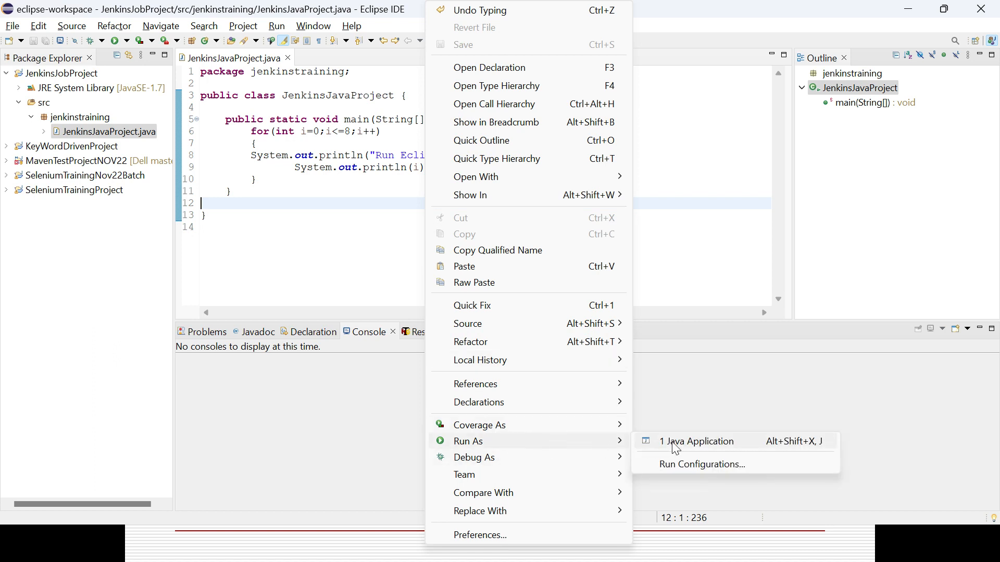
{"action": "left_click", "coordinate": [676, 445]}
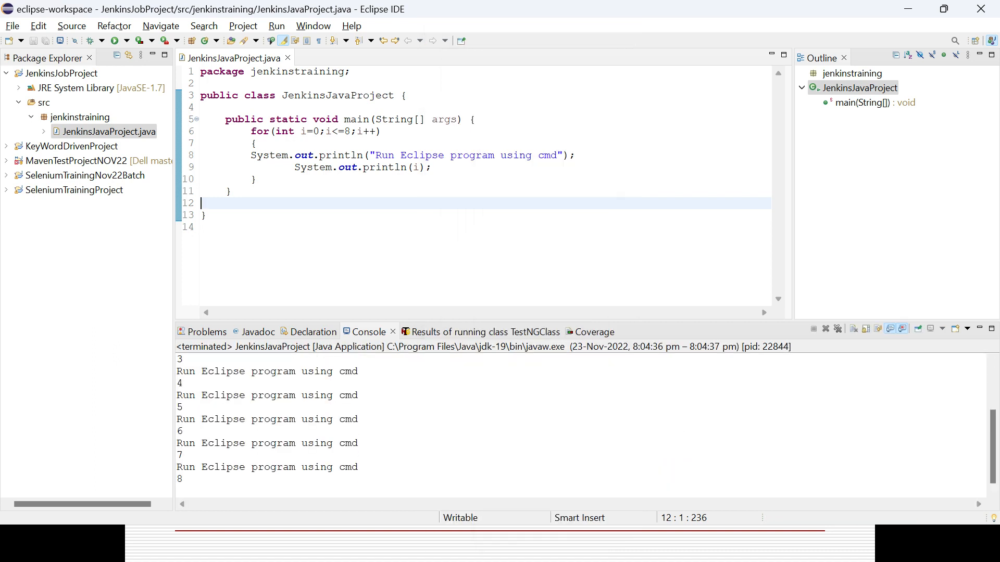
{"action": "left_click", "coordinate": [993, 385]}
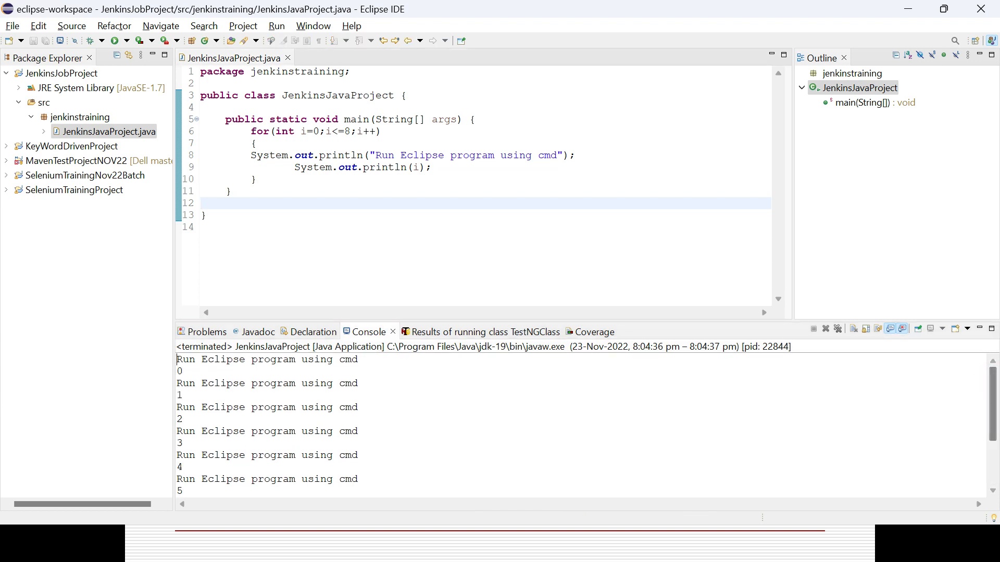
{"action": "triple_click", "coordinate": [277, 384]}
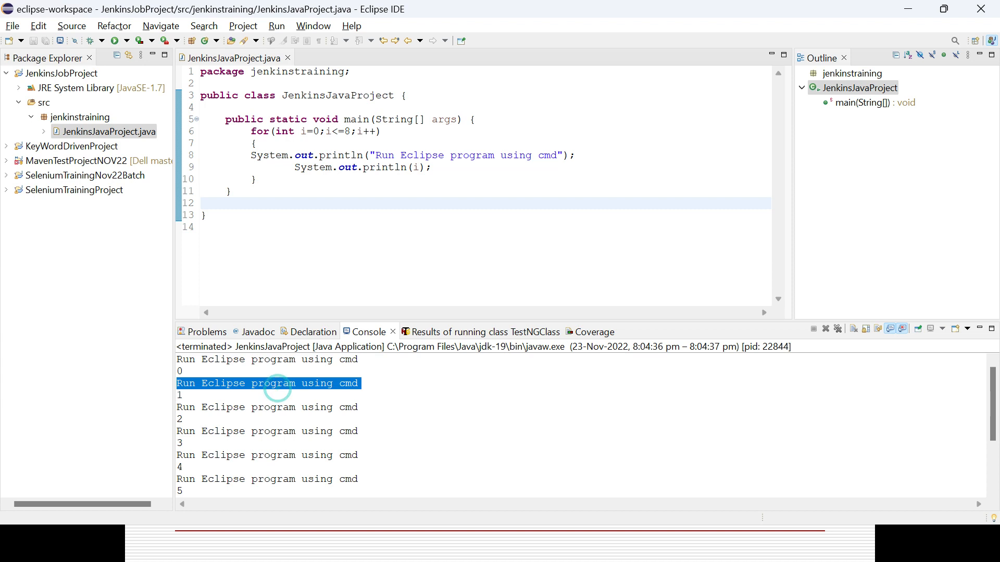
{"action": "triple_click", "coordinate": [199, 364]}
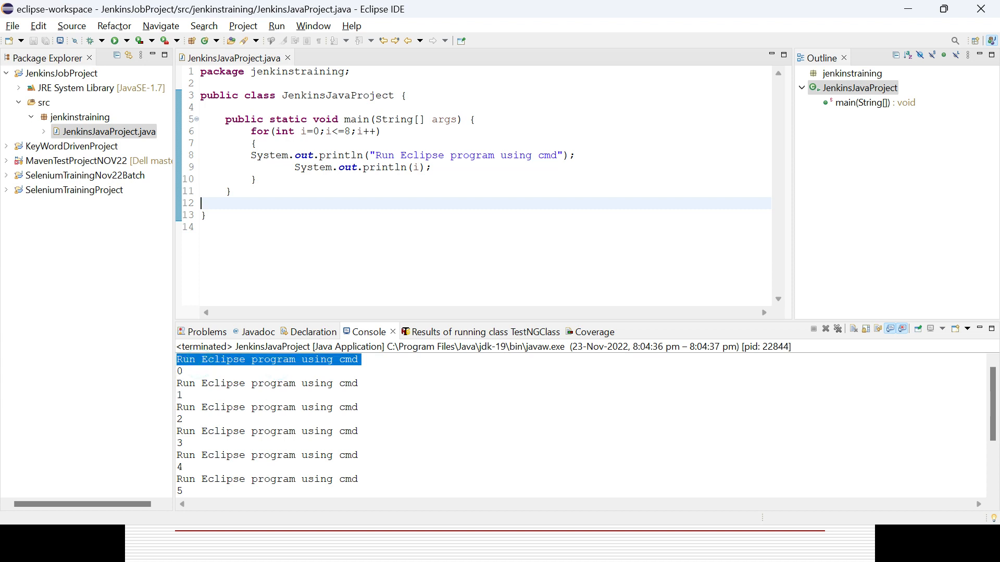
Comment out the println line that prints "Run Eclipse program using cmd"
{"action": "left_click", "coordinate": [250, 155]}
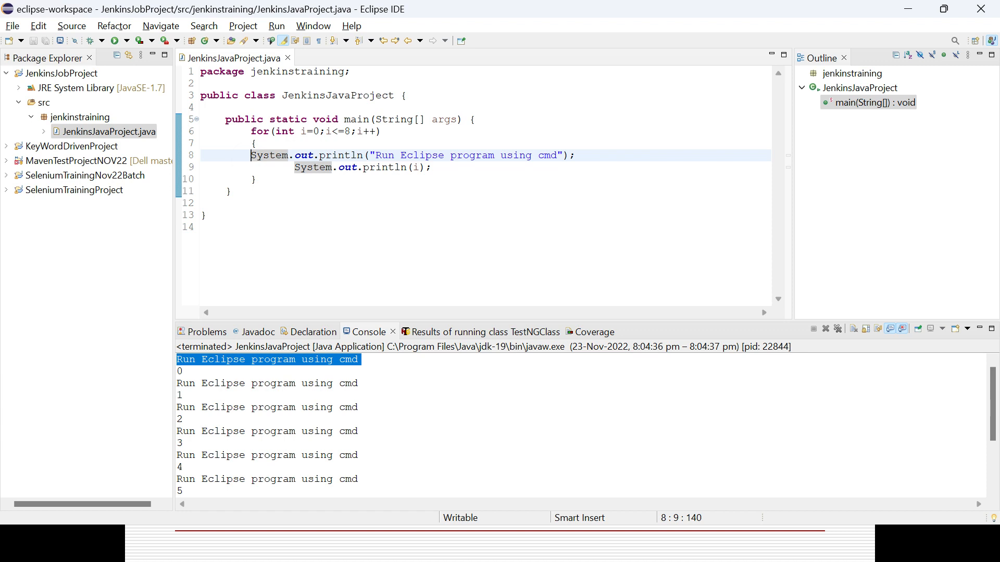
{"action": "key", "text": "ctrl+slash"}
{"action": "left_click", "coordinate": [397, 178]}
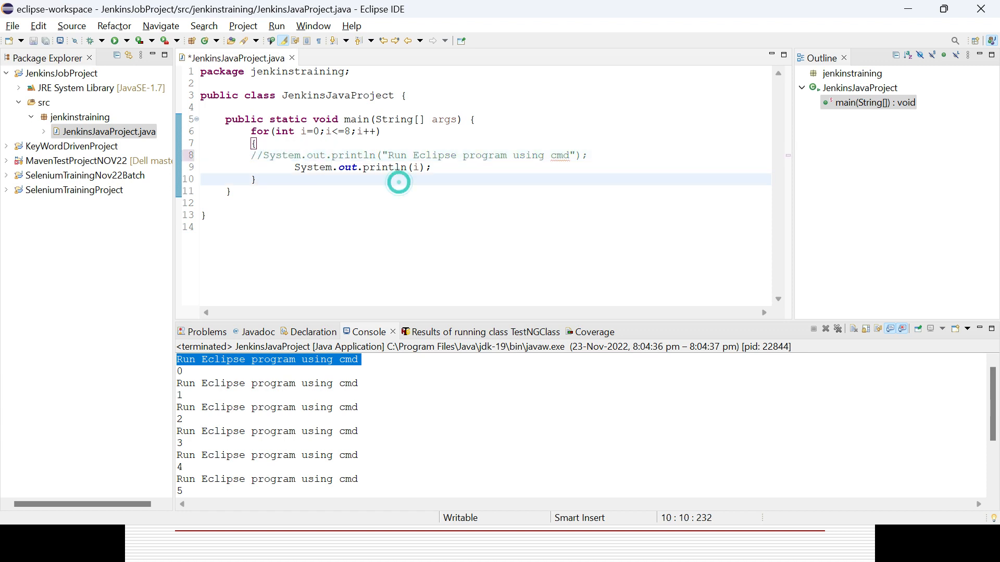
Run the class again as a Java application, saving the modified source file before launch
{"action": "right_click", "coordinate": [400, 183]}
{"action": "mouse_move", "coordinate": [491, 442]}
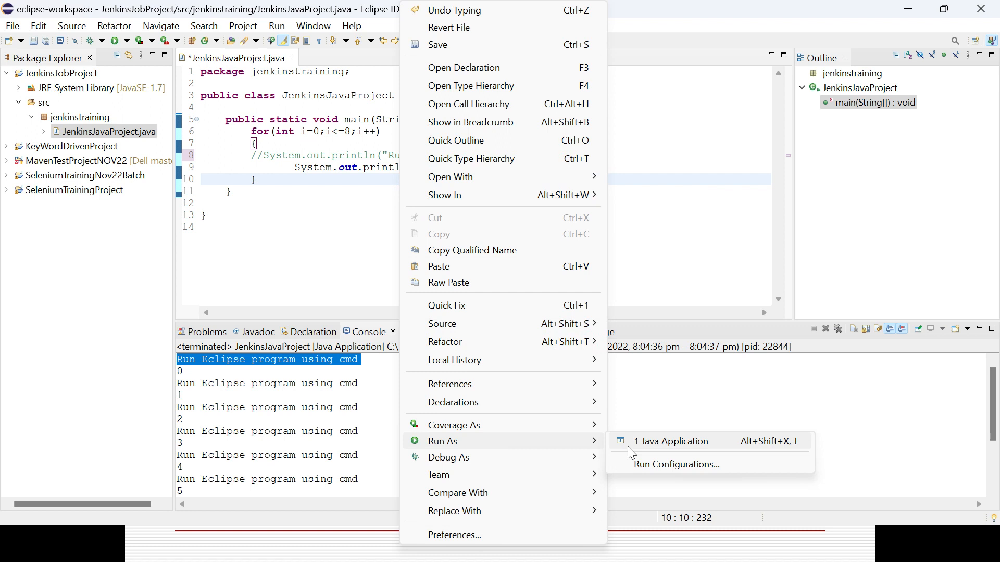
{"action": "left_click", "coordinate": [671, 441]}
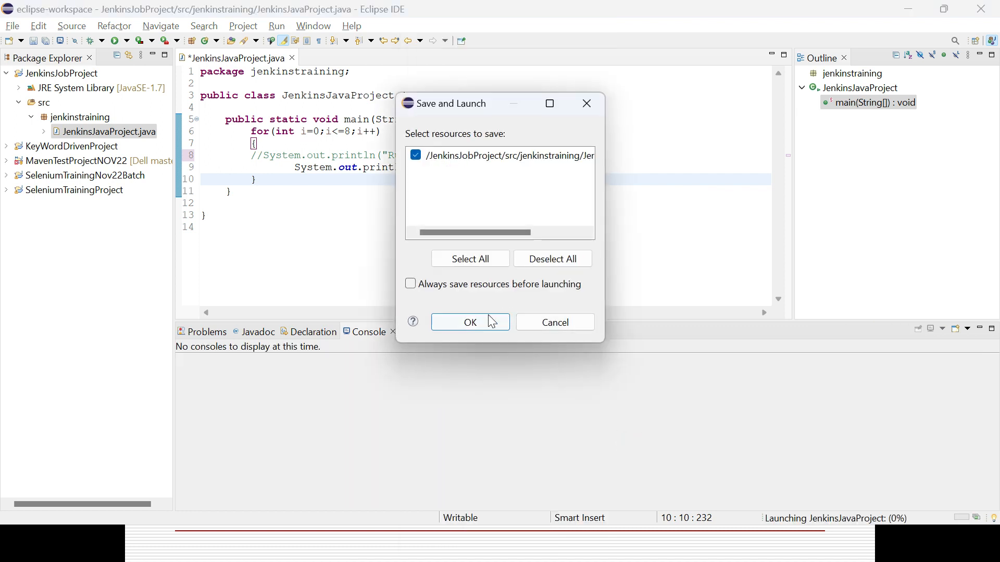
{"action": "left_click", "coordinate": [489, 322]}
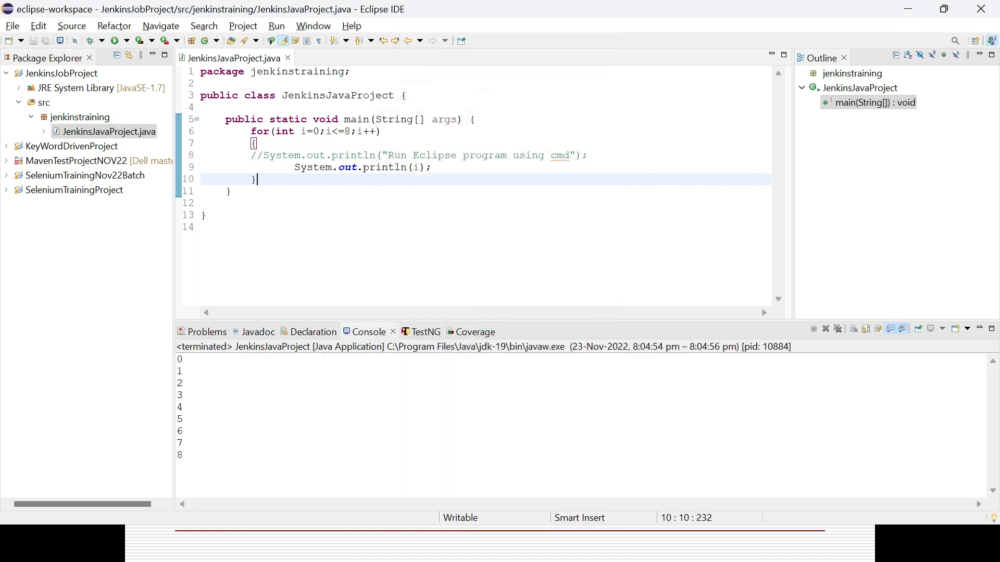
Copy the location path from the JenkinsJobProject project's properties and cancel the dialog
{"action": "left_click", "coordinate": [225, 370]}
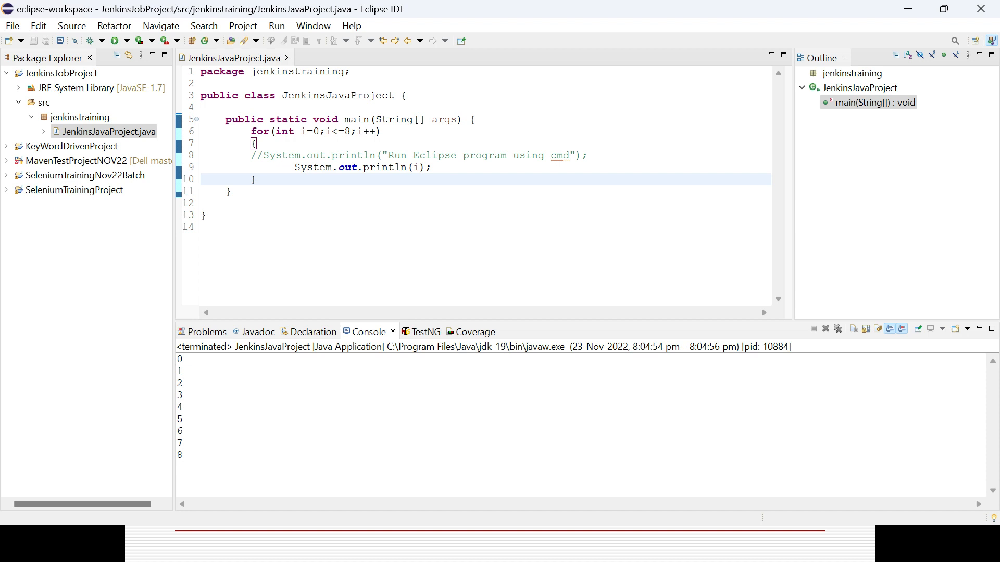
{"action": "left_click", "coordinate": [57, 76]}
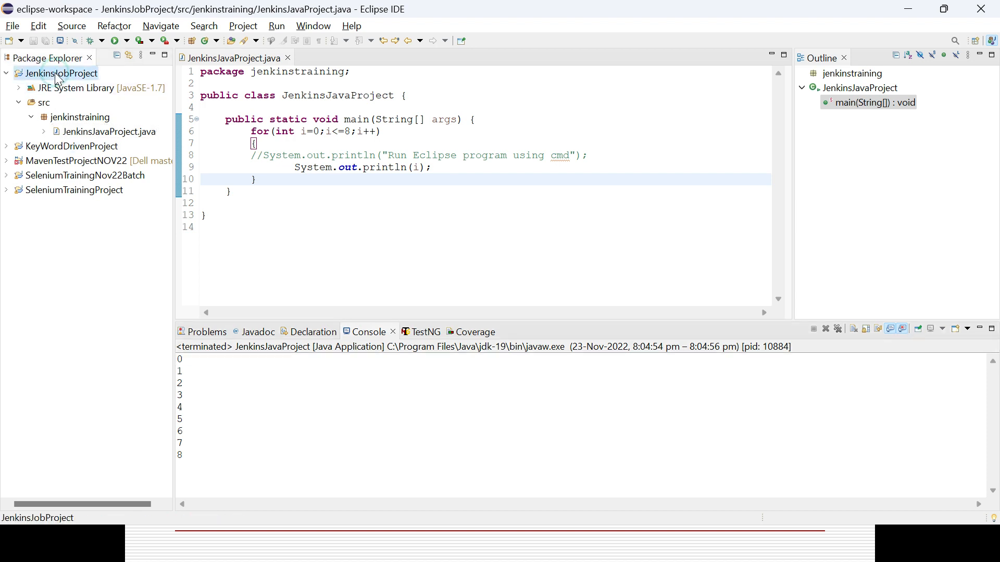
{"action": "right_click", "coordinate": [59, 76]}
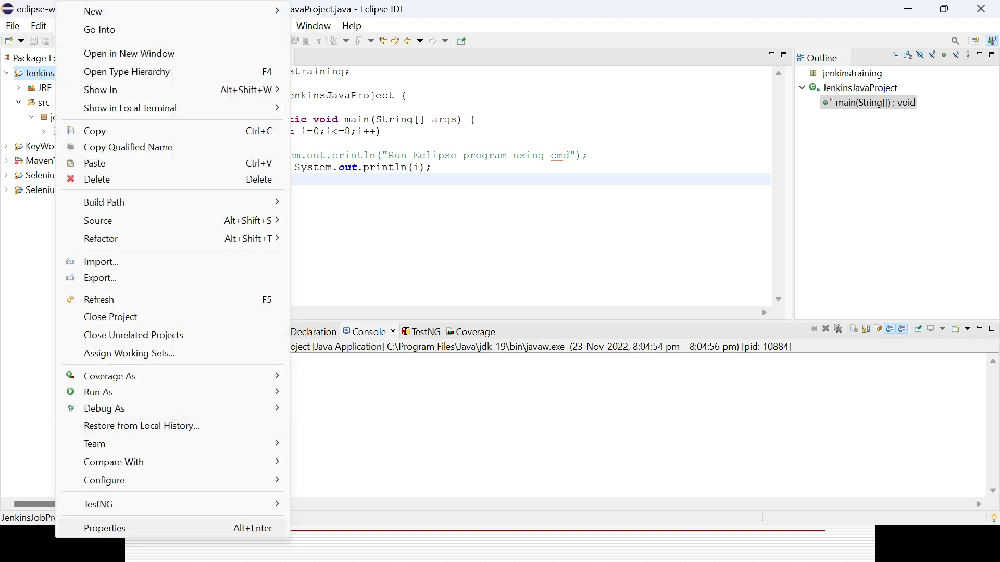
{"action": "left_click", "coordinate": [104, 528]}
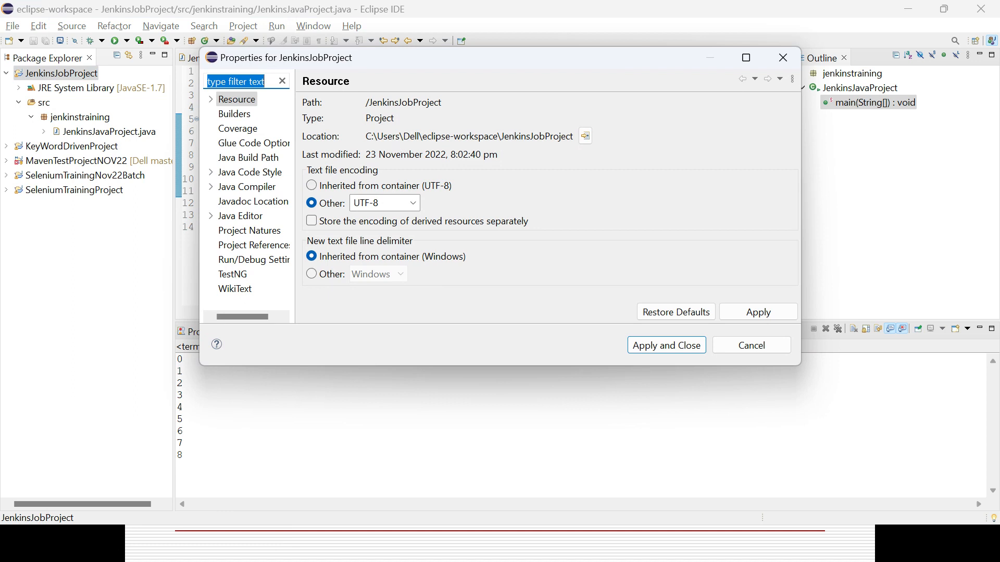
{"action": "double_click", "coordinate": [390, 136]}
{"action": "key", "text": "ctrl+c"}
{"action": "left_click", "coordinate": [752, 346]}
Switch to the command prompt and change the directory to C:\Users\Dell\eclipse-workspace\JenkinsJobProject
{"action": "key", "text": "alt+Tab"}
{"action": "key", "text": "alt+Tab"}
{"action": "key", "text": "alt+Tab"}
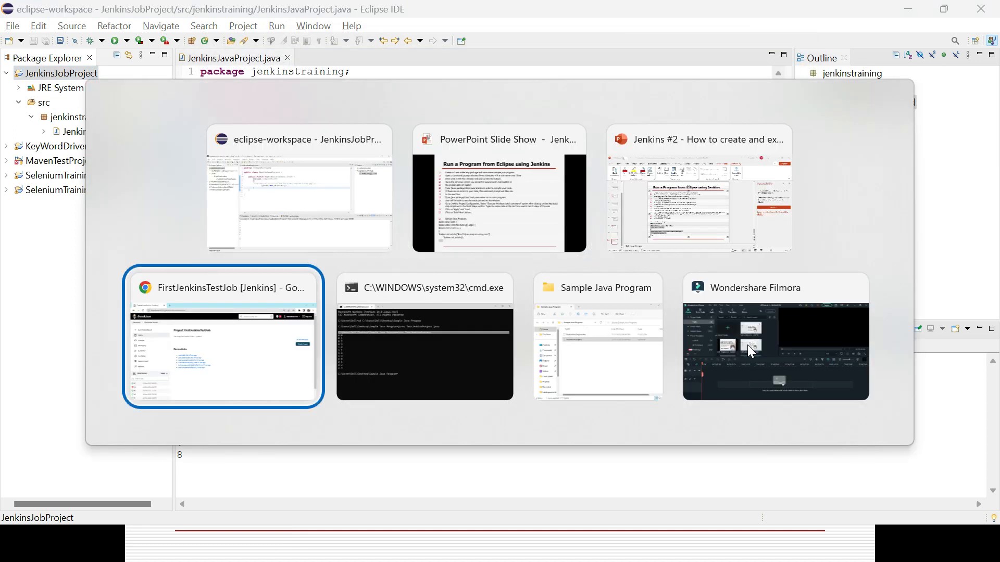
{"action": "key", "text": "alt+Tab"}
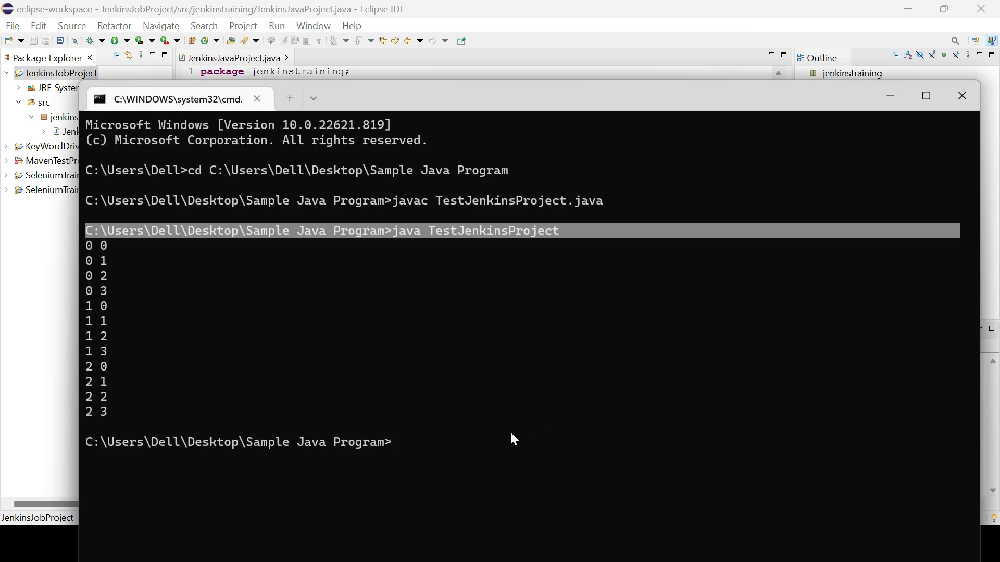
{"action": "type", "text": "cd"}
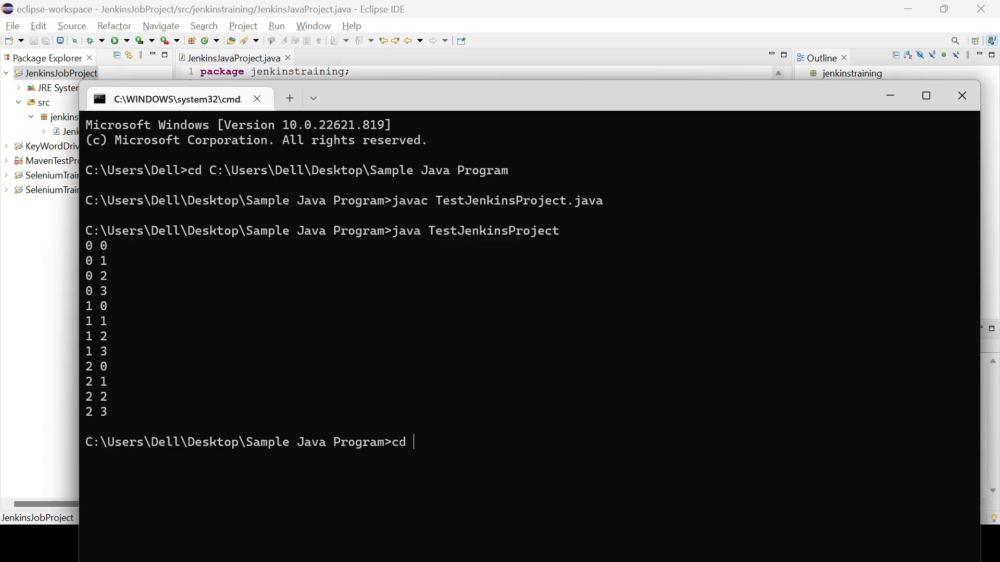
{"action": "key", "text": "ctrl+v"}
{"action": "key", "text": "Return"}
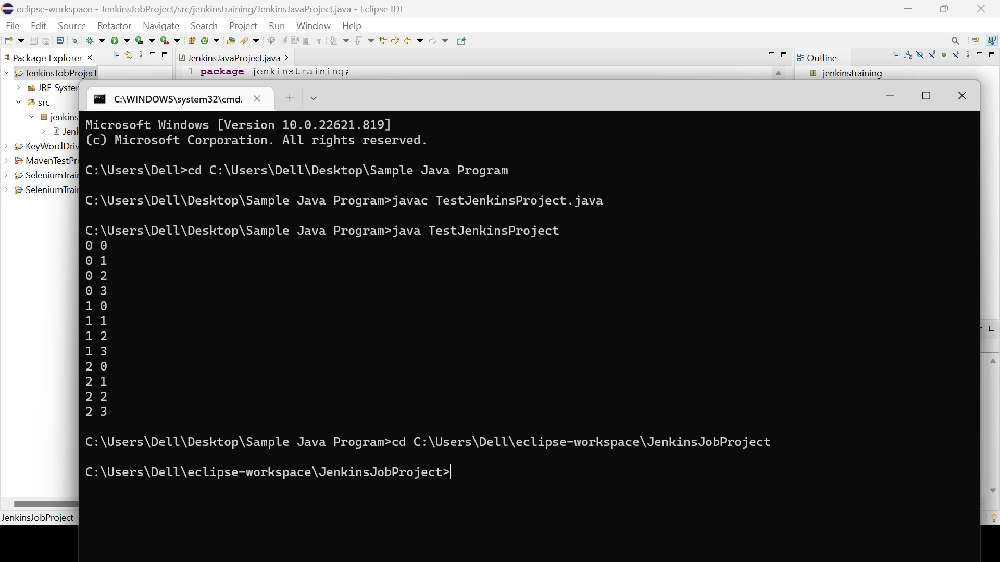
Return to Eclipse and copy the location path of the src folder from its properties
{"action": "key", "text": "alt+Tab"}
{"action": "key", "text": "alt+Tab"}
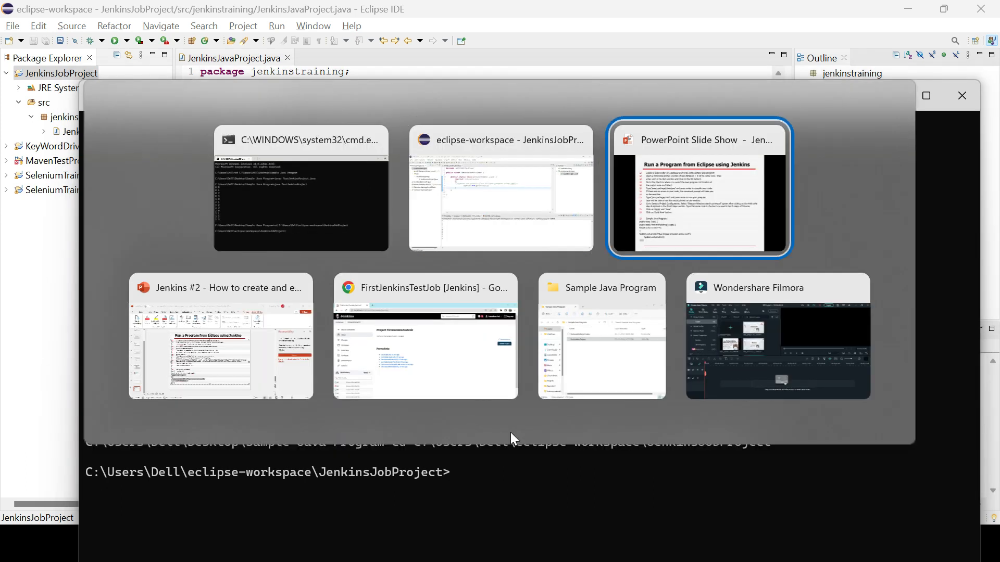
{"action": "key", "text": "alt+Tab"}
{"action": "key", "text": "alt+Tab"}
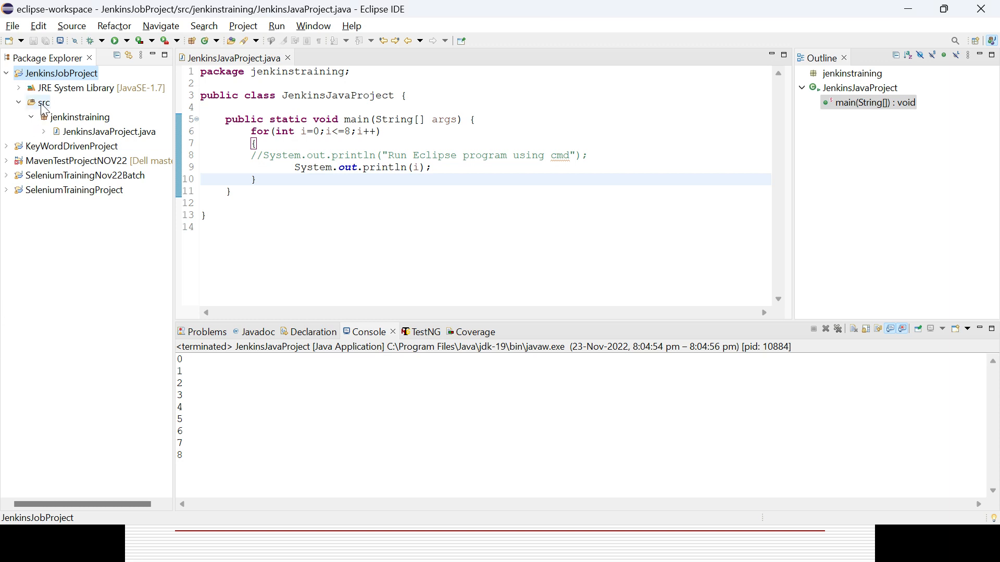
{"action": "left_click", "coordinate": [43, 103]}
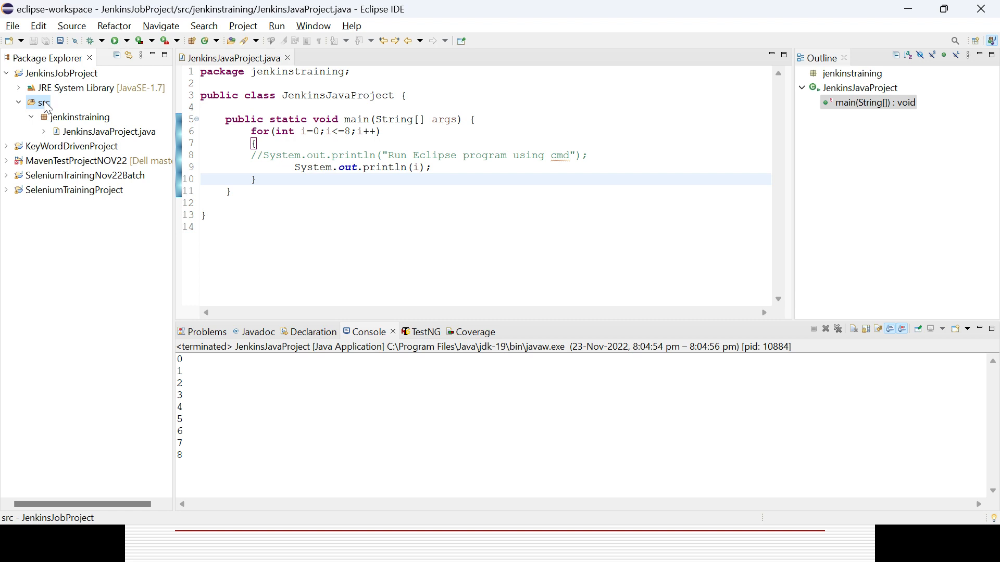
{"action": "right_click", "coordinate": [45, 104]}
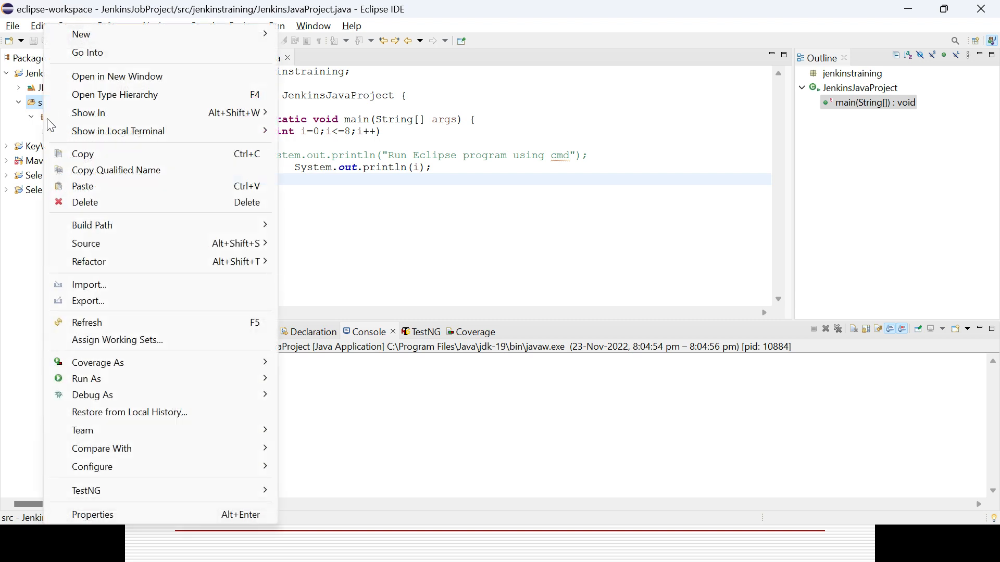
{"action": "left_click", "coordinate": [118, 516]}
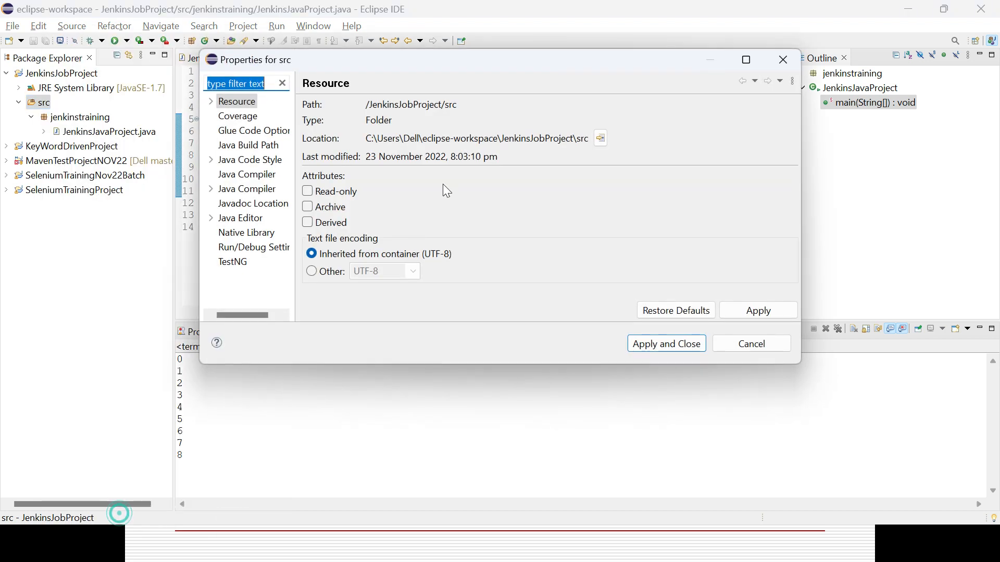
{"action": "left_click", "coordinate": [454, 138]}
{"action": "key", "text": "ctrl+a"}
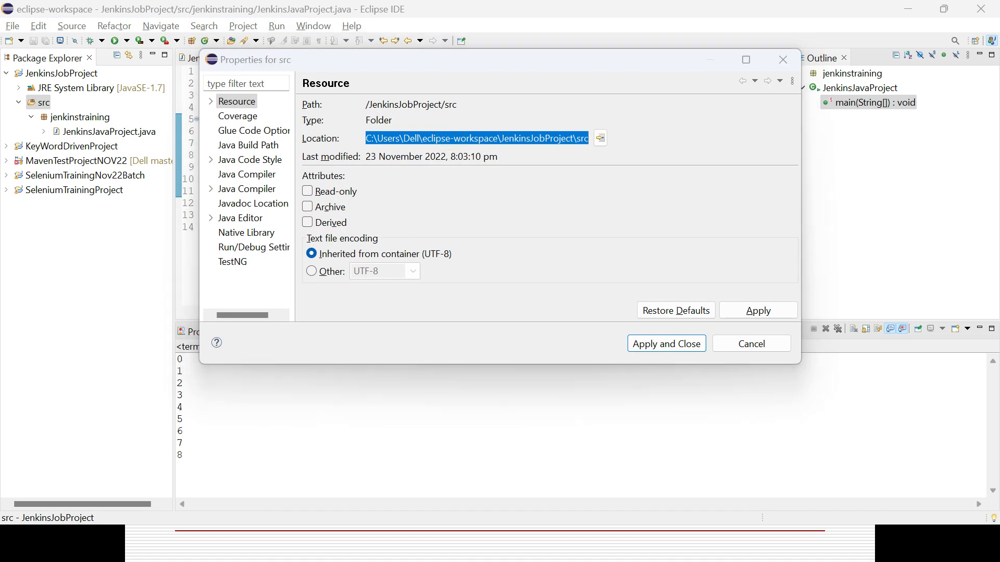
Change the command prompt directory to C:\Users\Dell\eclipse-workspace\JenkinsJobProject\src, and close the src properties dialog in Eclipse without changes
{"action": "key", "text": "alt+Tab"}
{"action": "key", "text": "Tab"}
{"action": "type", "text": "cd"}
{"action": "type", "text": "C:\\Users\\Dell\\eclipse-workspace\\JenkinsJobProject\\src"}
{"action": "key", "text": "Return"}
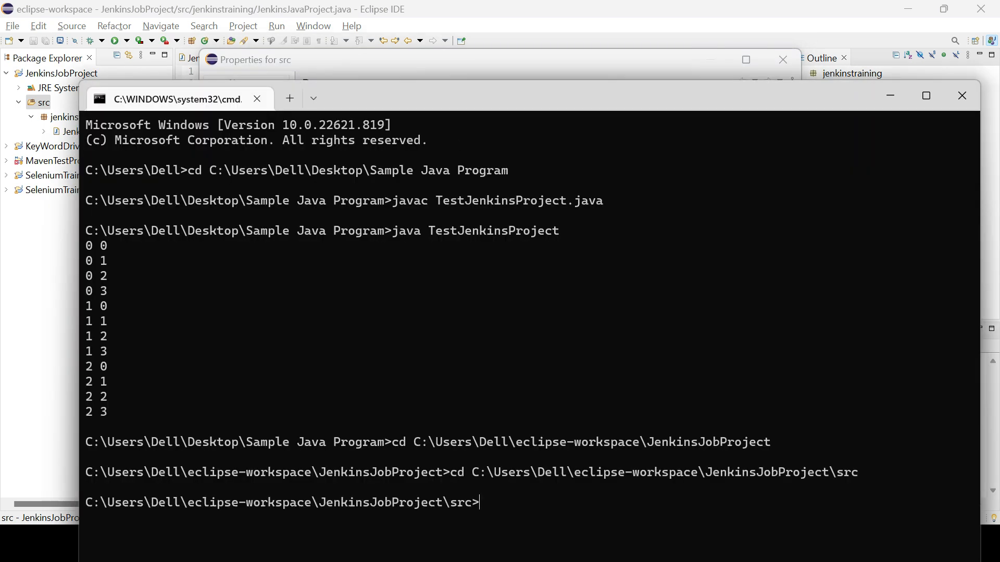
{"action": "key", "text": "alt+Tab"}
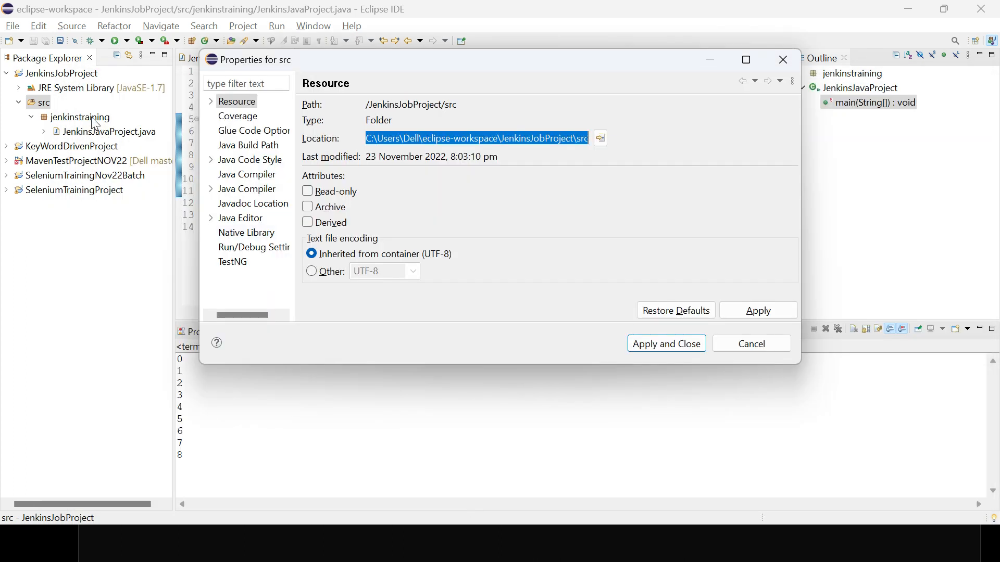
{"action": "left_click", "coordinate": [759, 344]}
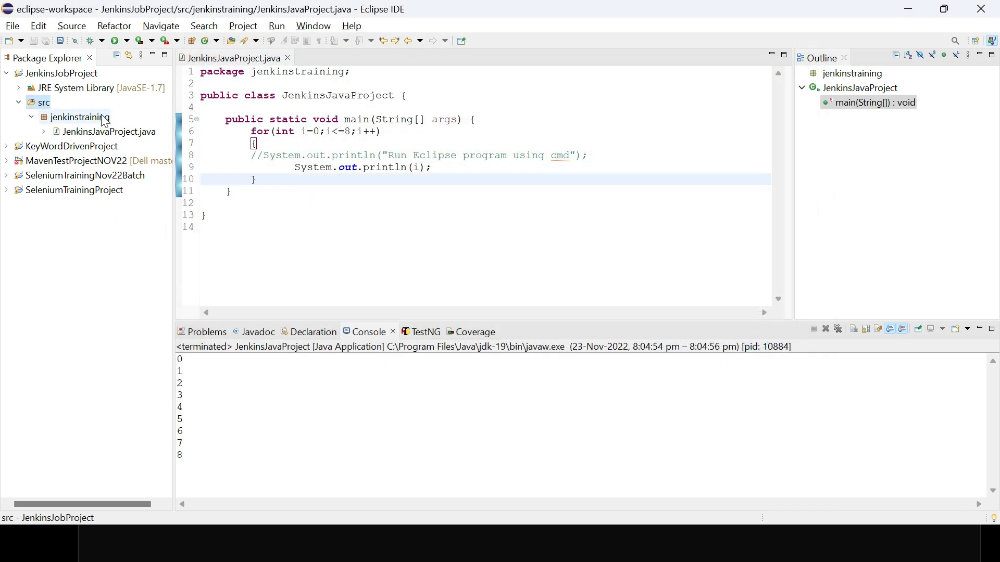
Review the jenkinstraining package and its JenkinsJavaProject.java class, and check the slide's compile instructions for the javac package/class.java syntax
{"action": "left_click", "coordinate": [104, 117]}
{"action": "left_click", "coordinate": [103, 131]}
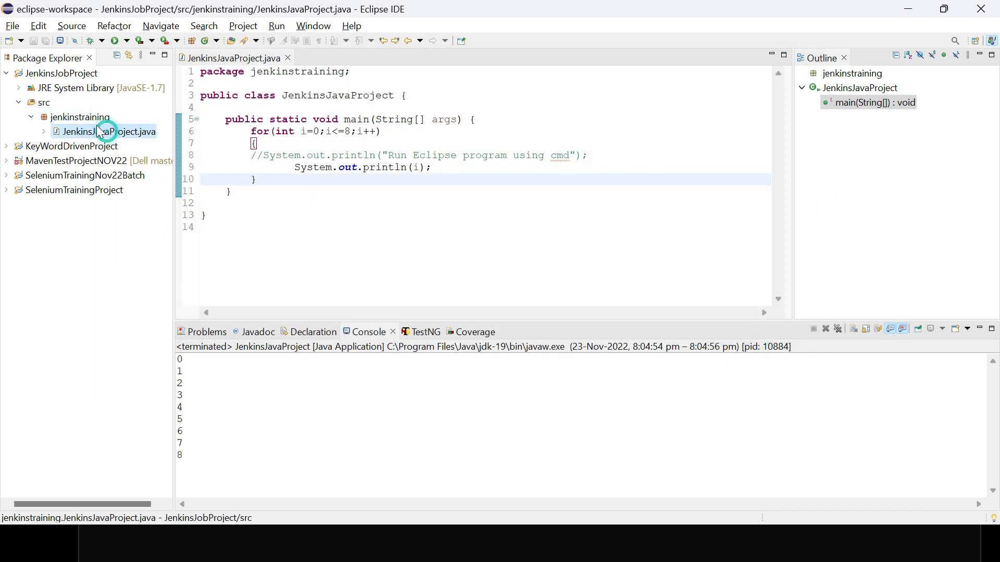
{"action": "left_click", "coordinate": [95, 122]}
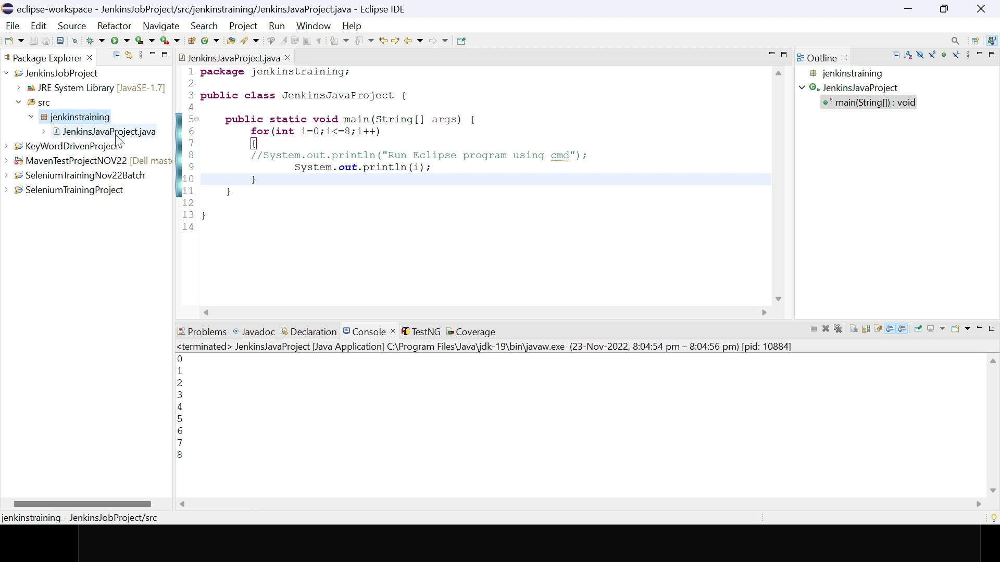
{"action": "key", "text": "alt+Tab"}
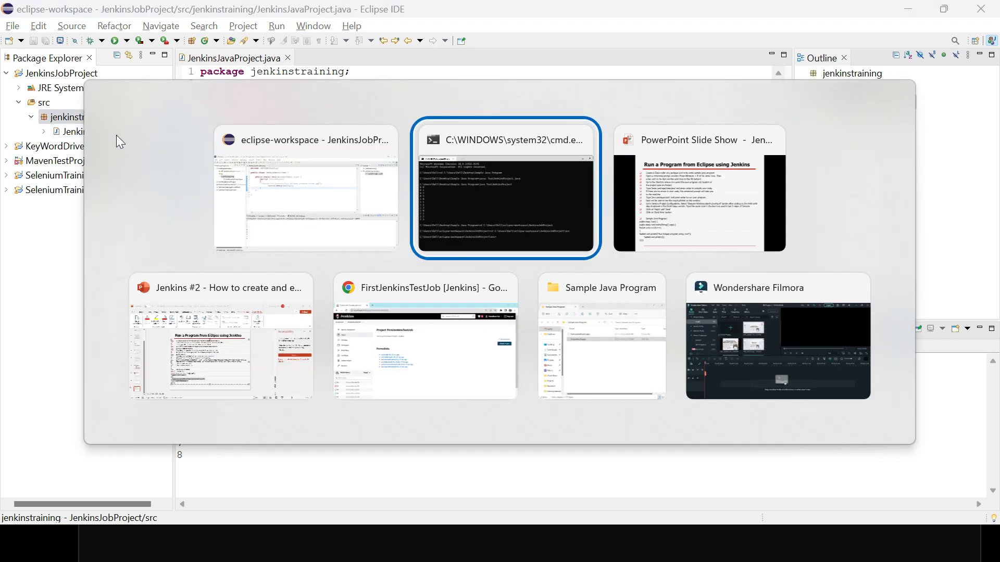
{"action": "key", "text": "alt+Tab"}
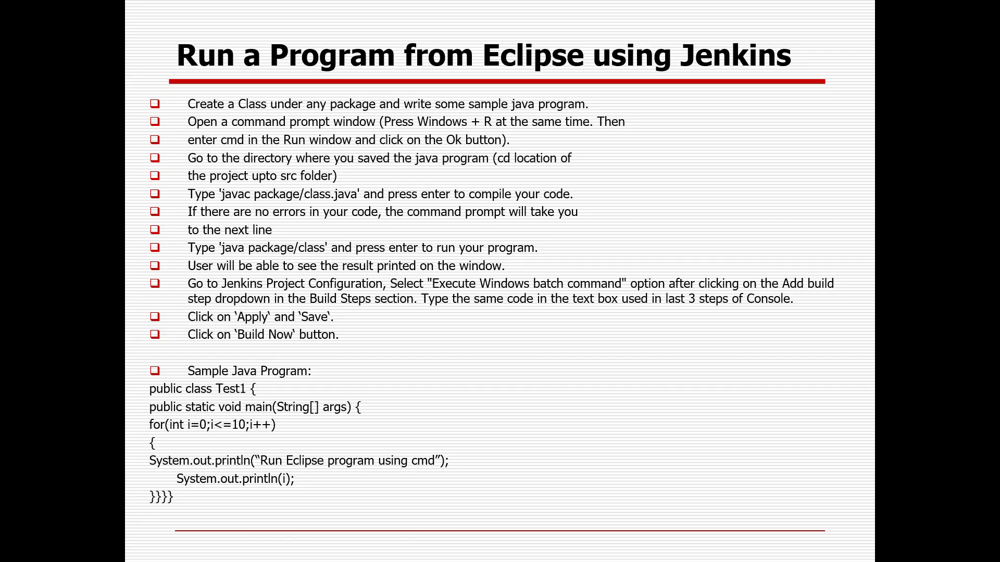
{"action": "key", "text": "alt+Tab"}
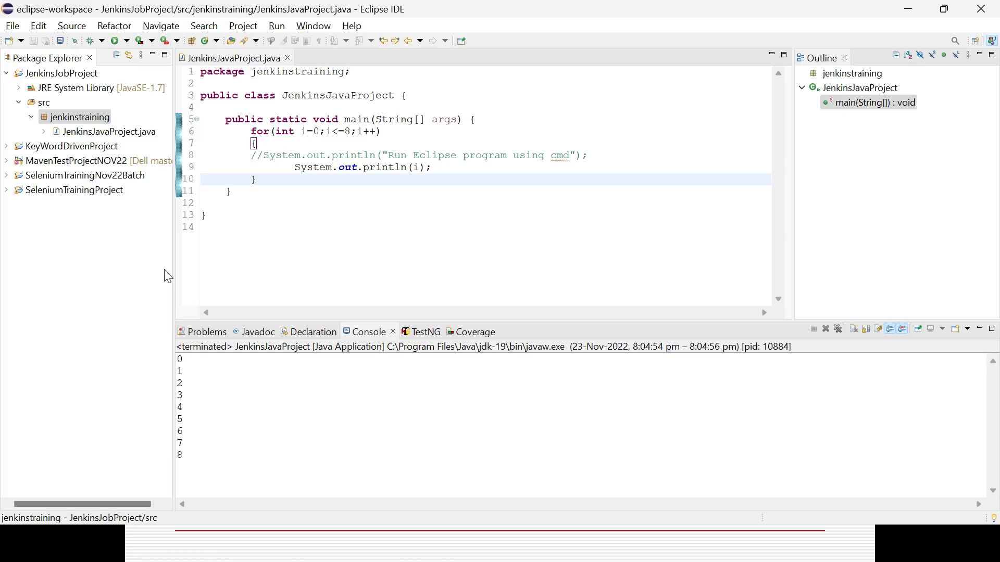
{"action": "key", "text": "alt+Tab"}
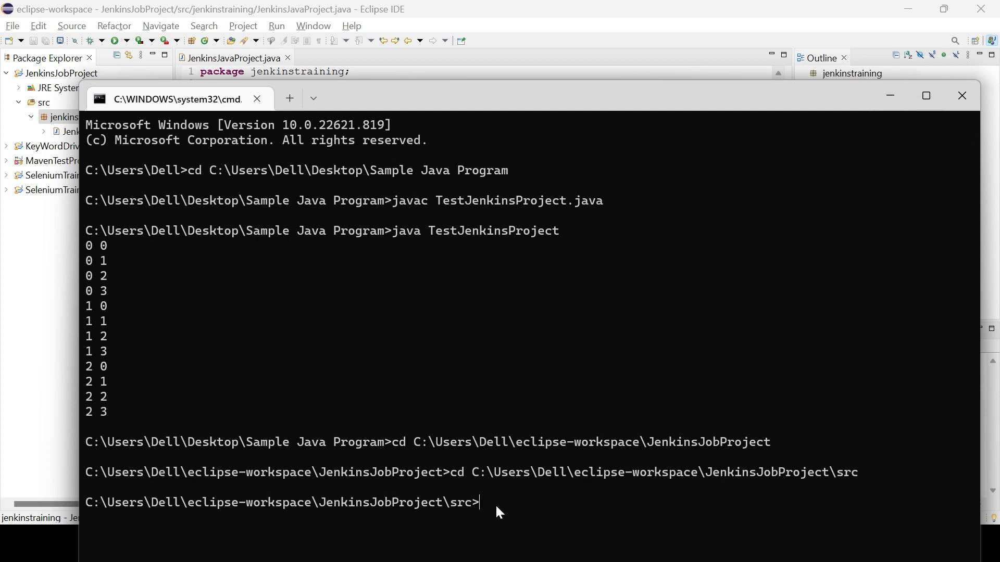
{"action": "key", "text": "alt+Tab"}
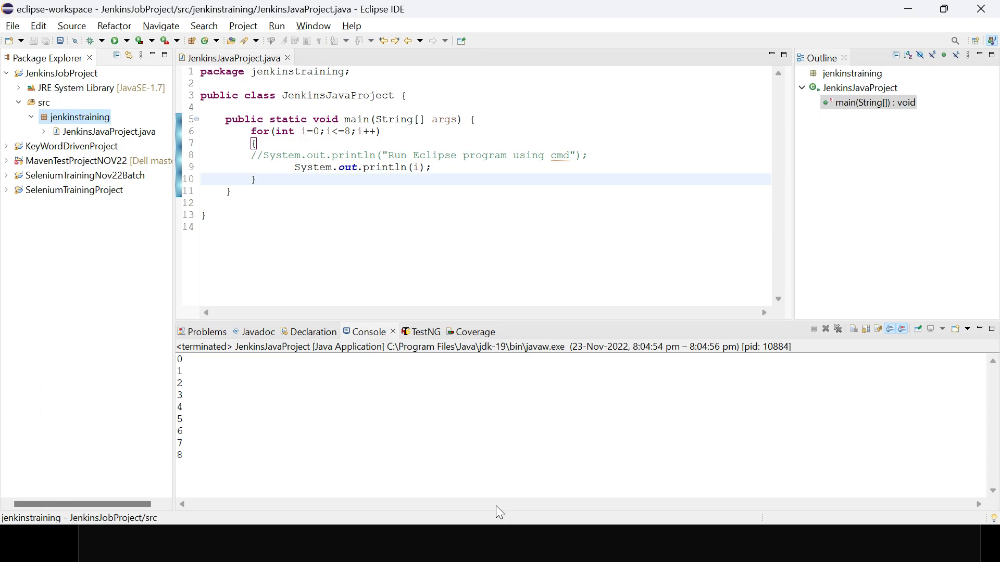
Open the Rename Package dialog for the jenkinstraining package to copy its name
{"action": "right_click", "coordinate": [95, 122]}
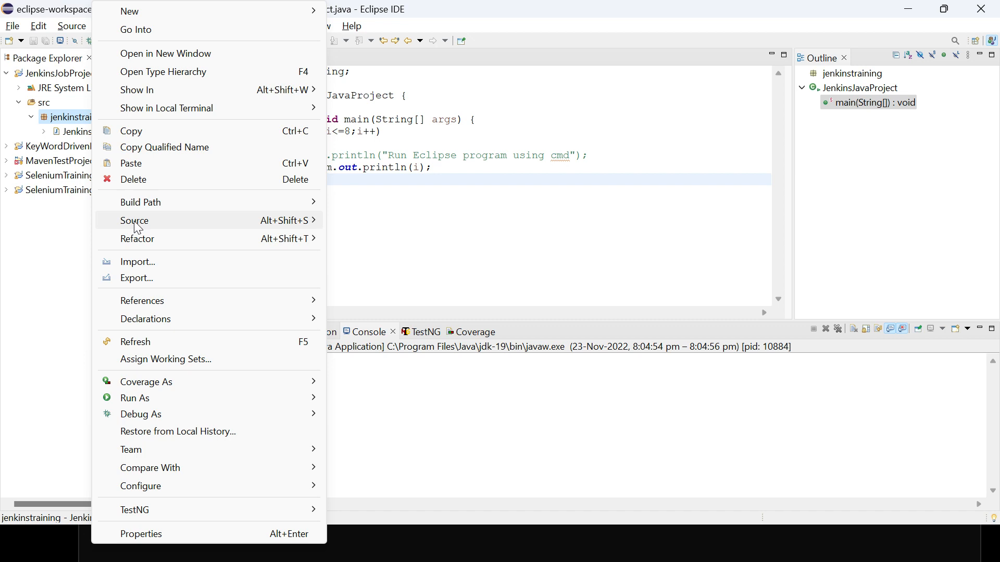
{"action": "left_click", "coordinate": [82, 123]}
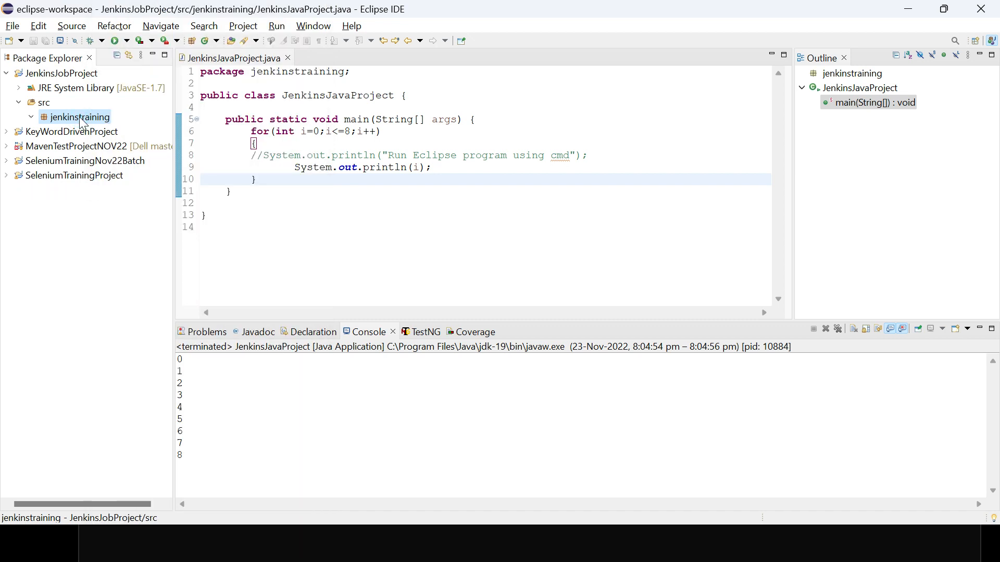
{"action": "right_click", "coordinate": [82, 123]}
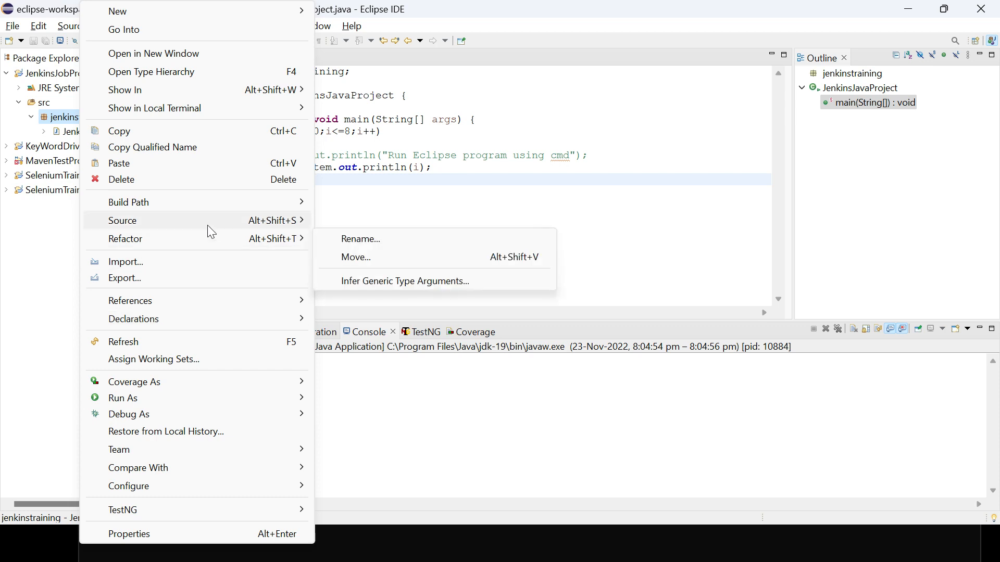
{"action": "mouse_move", "coordinate": [210, 223]}
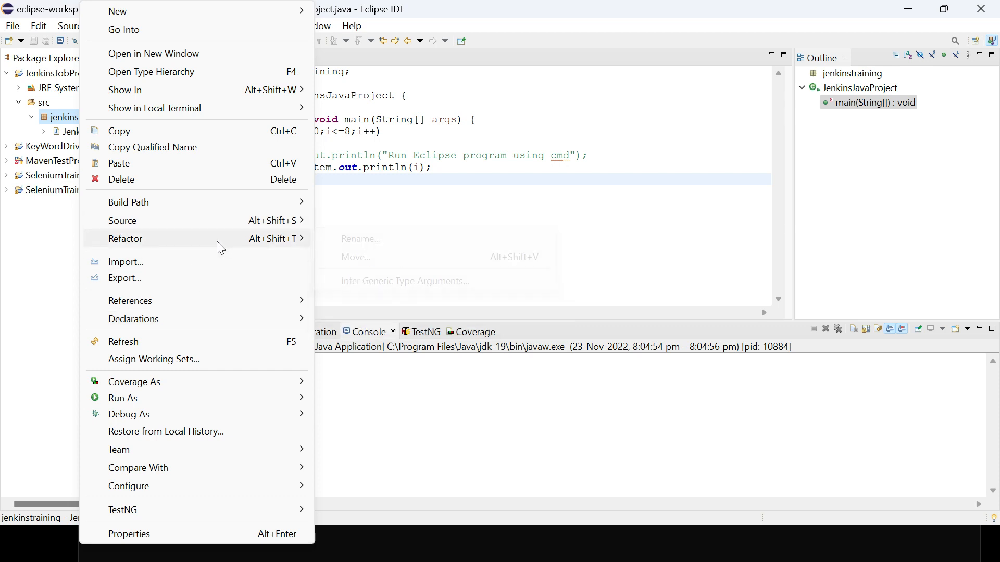
{"action": "mouse_move", "coordinate": [216, 241]}
{"action": "left_click", "coordinate": [370, 245]}
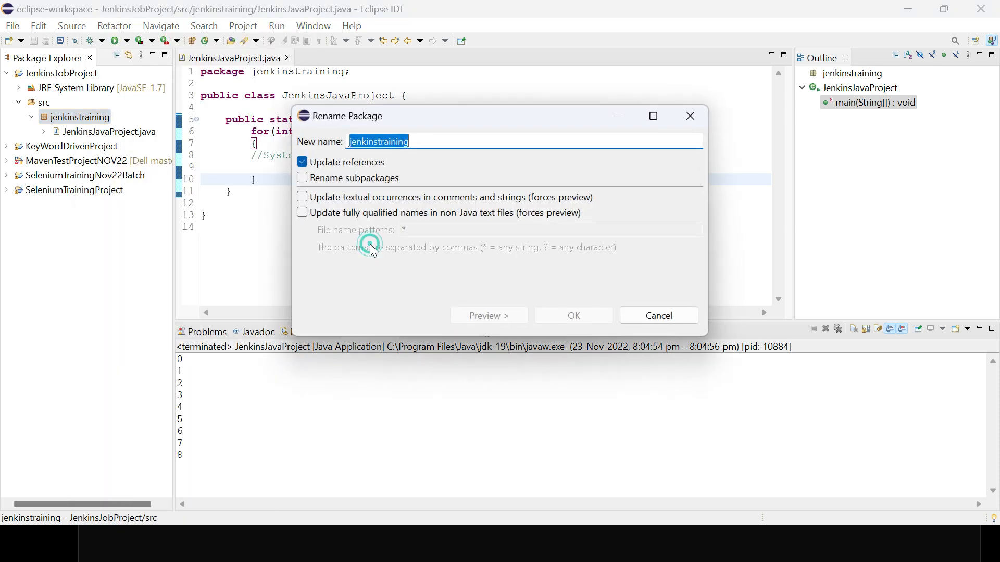
Cancel the package rename and begin the compile command in the command prompt with "javac jenkinstraining/"
{"action": "key", "text": "alt+Tab"}
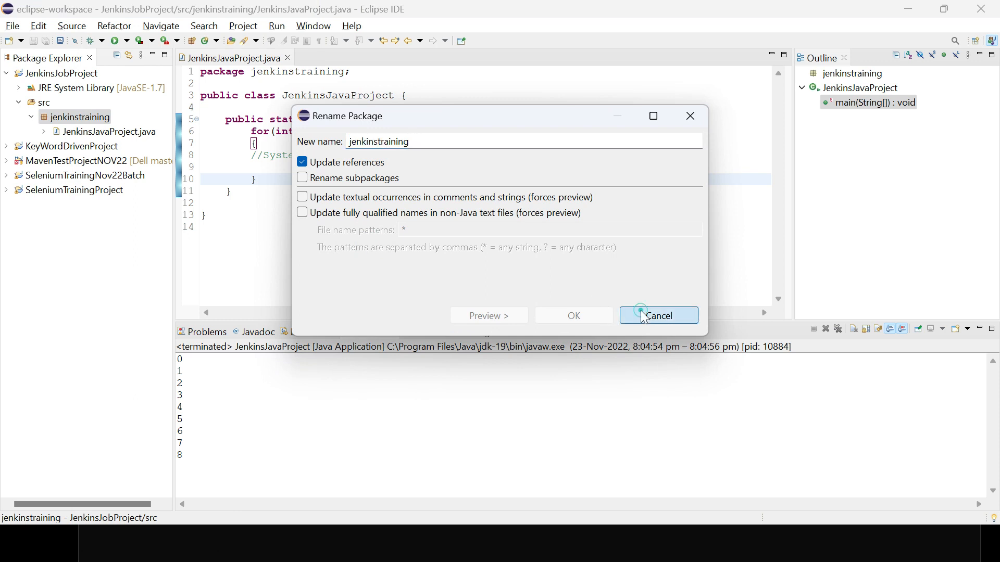
{"action": "type", "text": "javac"}
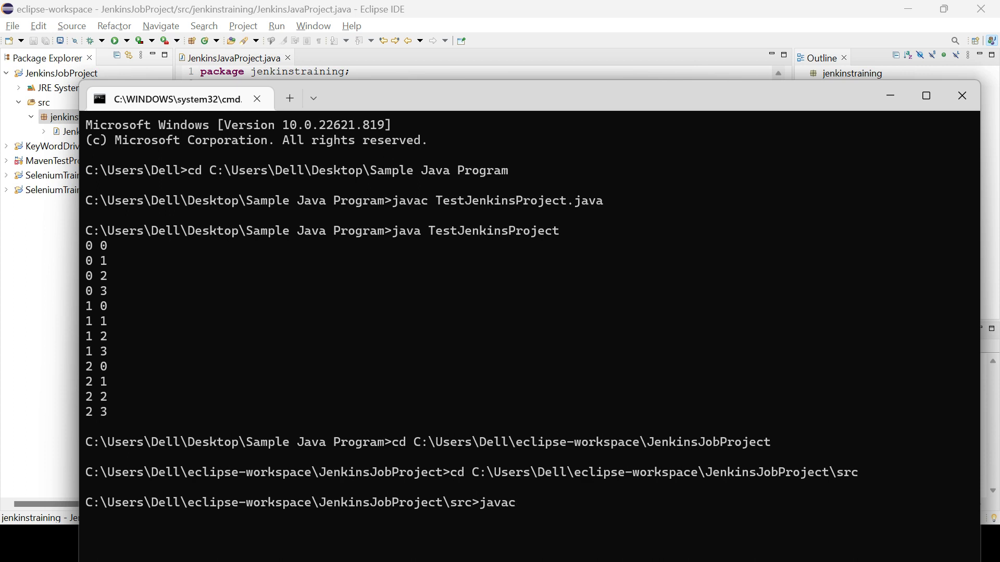
{"action": "type", "text": " jenkinstraining/"}
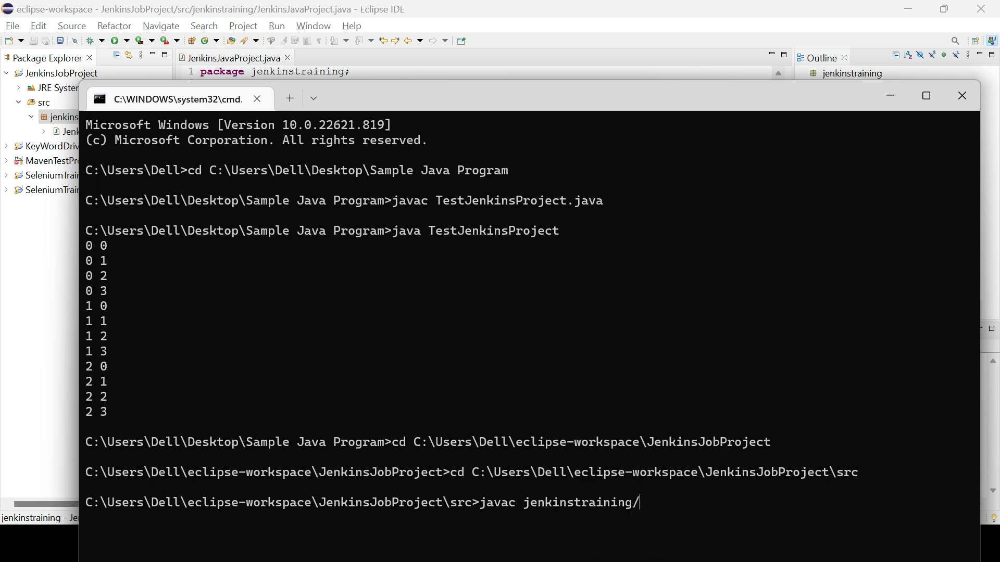
Copy the JenkinsJavaProject class name from Eclipse's rename dialog and compile it in the command prompt with "javac jenkinstraining/JenkinsJavaProject.java"
{"action": "key", "text": "alt+Tab"}
{"action": "right_click", "coordinate": [130, 137]}
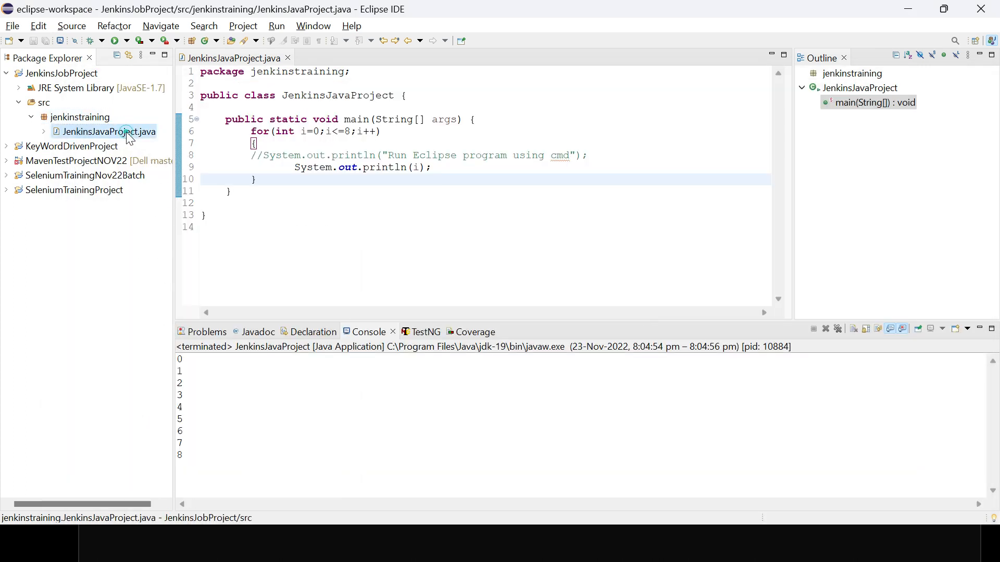
{"action": "mouse_move", "coordinate": [209, 237]}
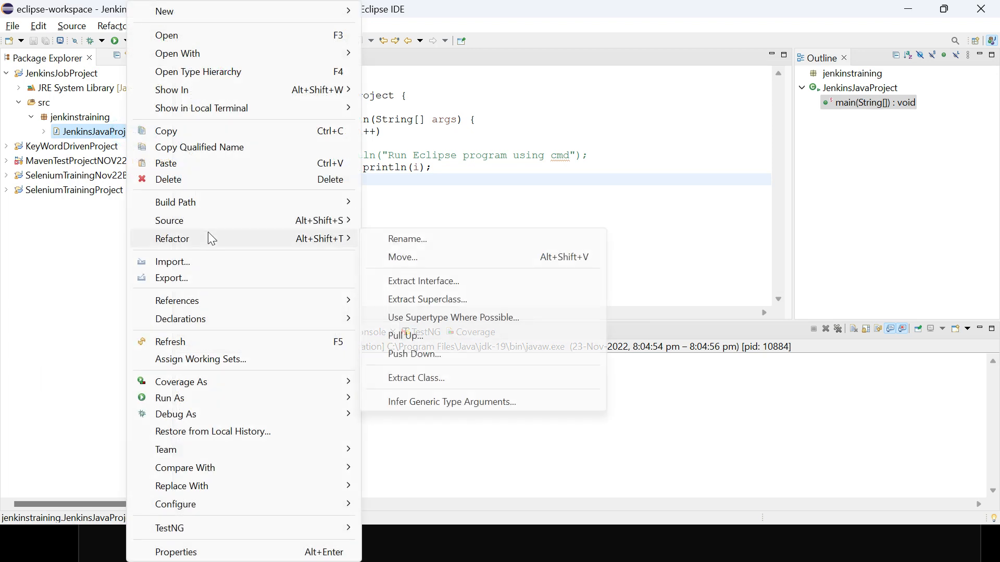
{"action": "left_click", "coordinate": [411, 236]}
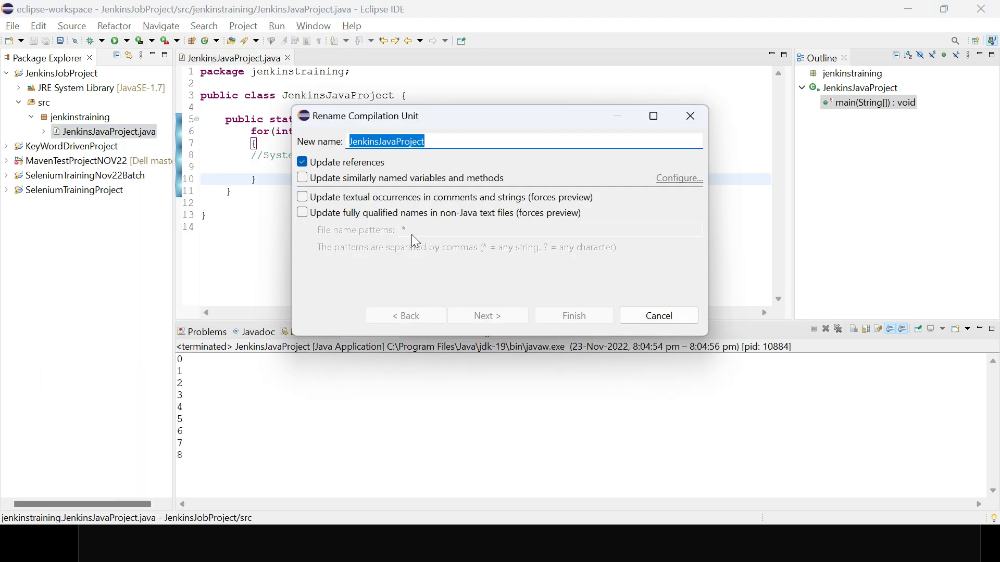
{"action": "key", "text": "alt+Tab"}
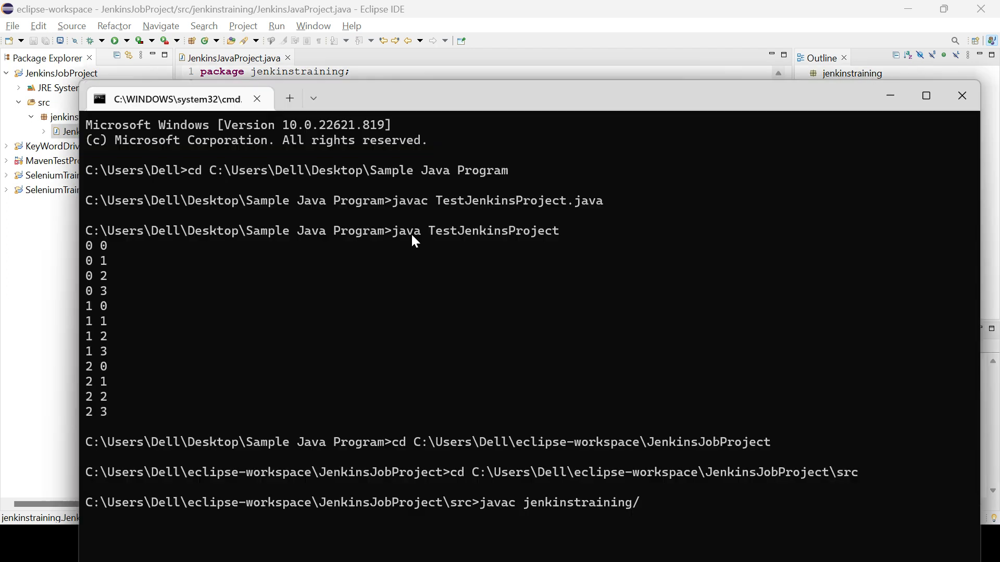
{"action": "type", "text": "javac jenkinstraining/JenkinsJavaProject.java"}
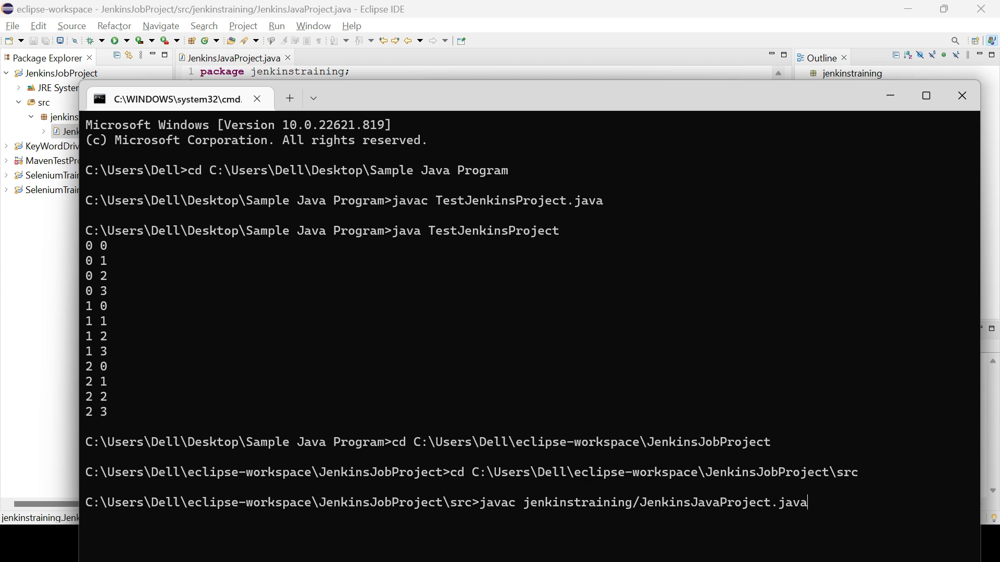
{"action": "key", "text": "Return"}
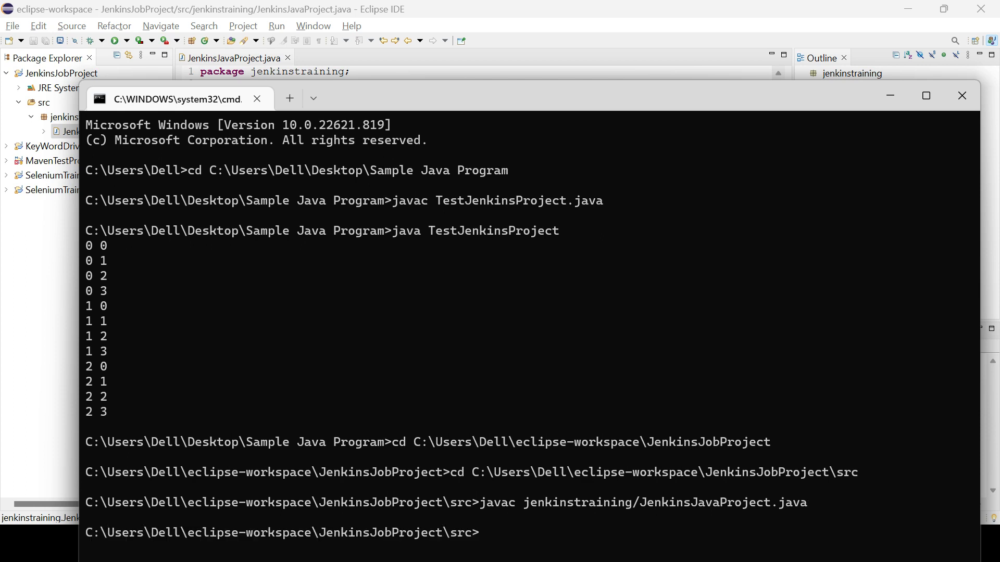
Reuse the package and class path from the compile command to run "java jenkinstraining/JenkinsJavaProject" in the command prompt
{"action": "double_click", "coordinate": [545, 505]}
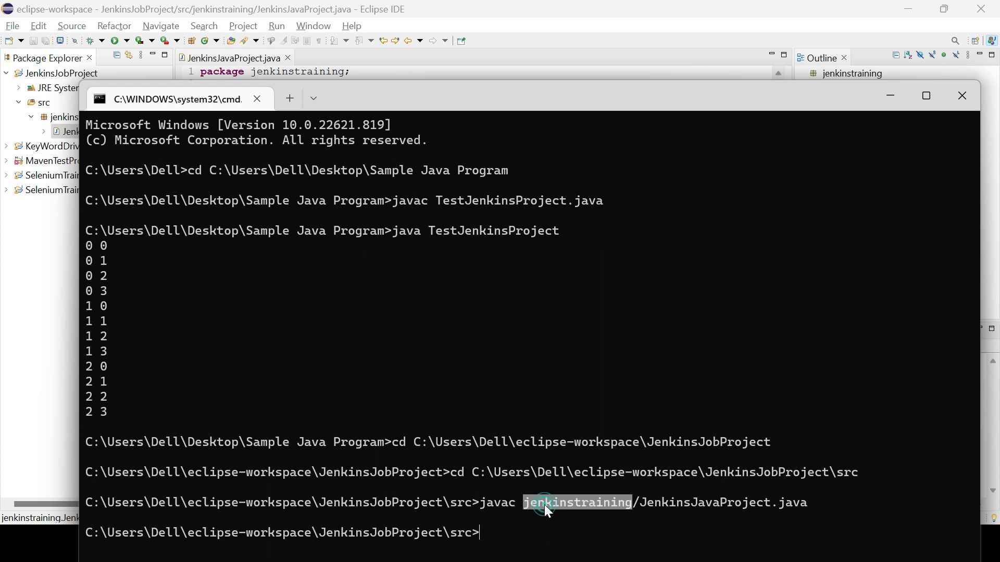
{"action": "left_click", "coordinate": [771, 503], "text": "shift"}
{"action": "key", "text": "ctrl+c"}
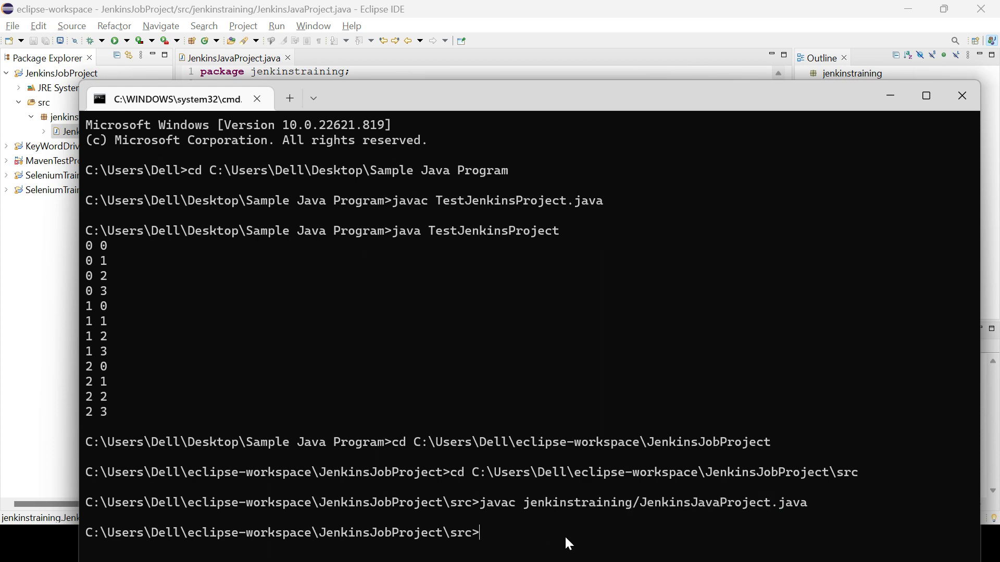
{"action": "type", "text": "java"}
{"action": "key", "text": "ctrl+v"}
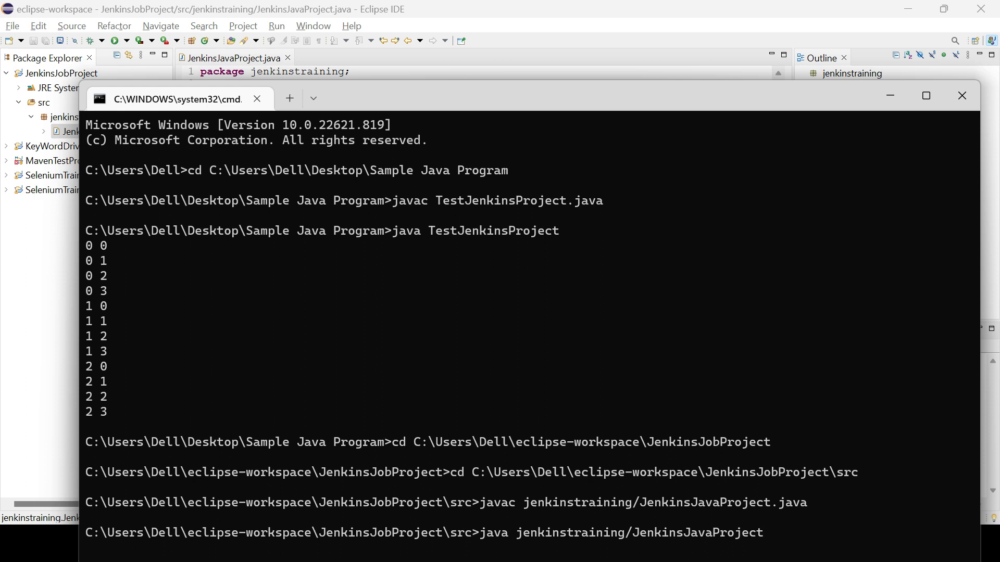
{"action": "key", "text": "Return"}
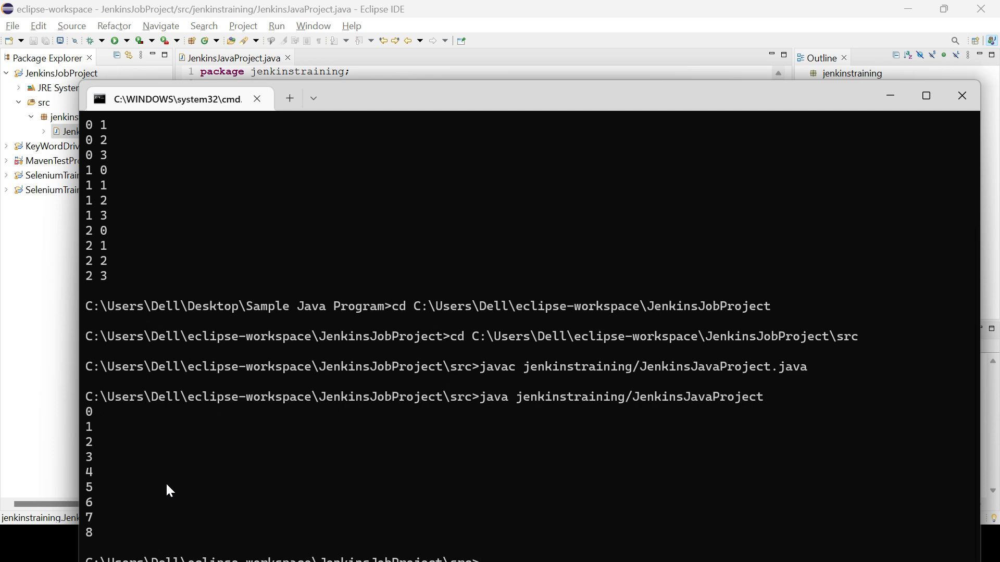
Switch to Jenkins in Chrome and open the configuration page of FirstJenkinsTestJob from the dashboard
{"action": "key", "text": "alt+Tab"}
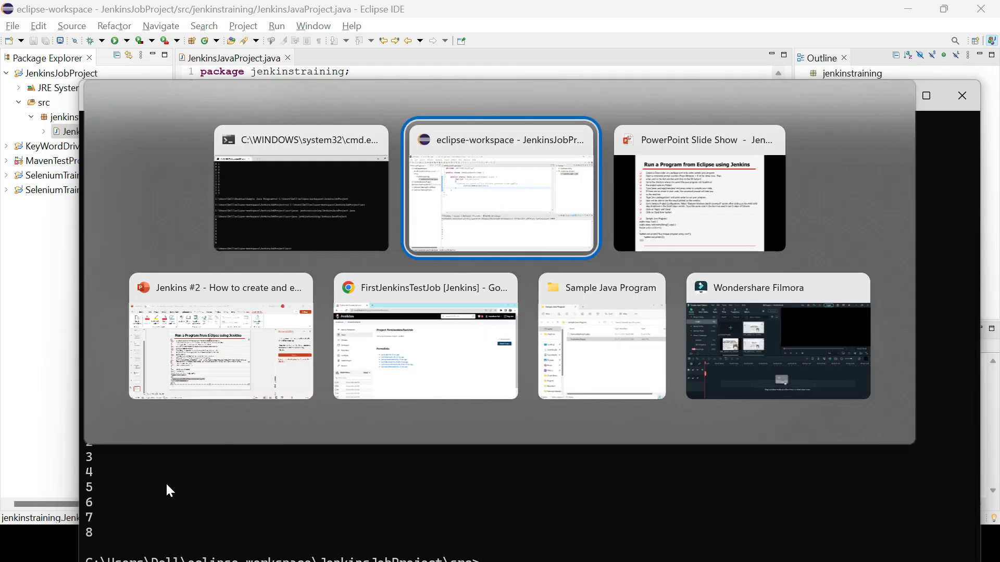
{"action": "key", "text": "alt+Tab"}
{"action": "key", "text": "alt+Tab"}
{"action": "key", "text": "alt+Tab"}
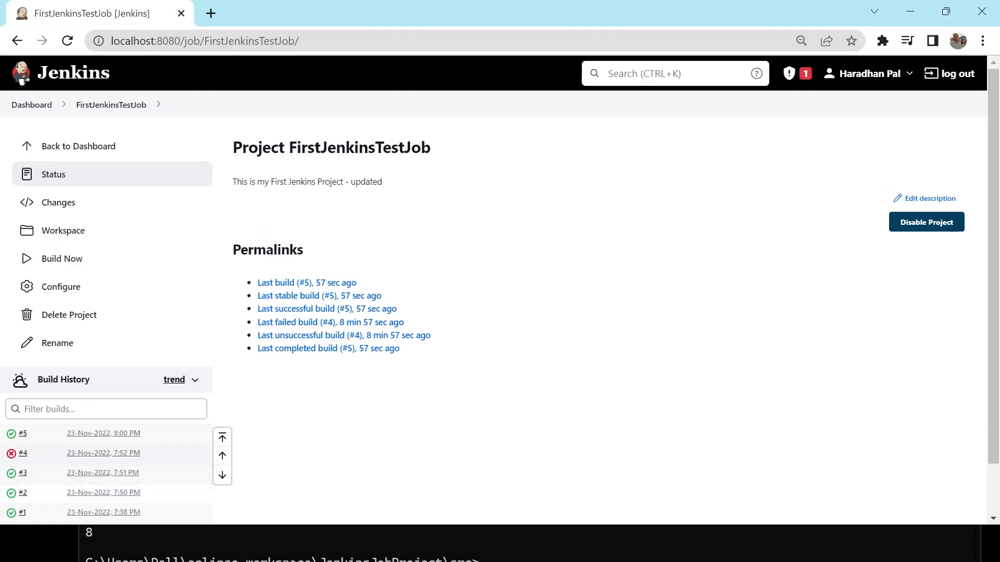
{"action": "left_click", "coordinate": [37, 104]}
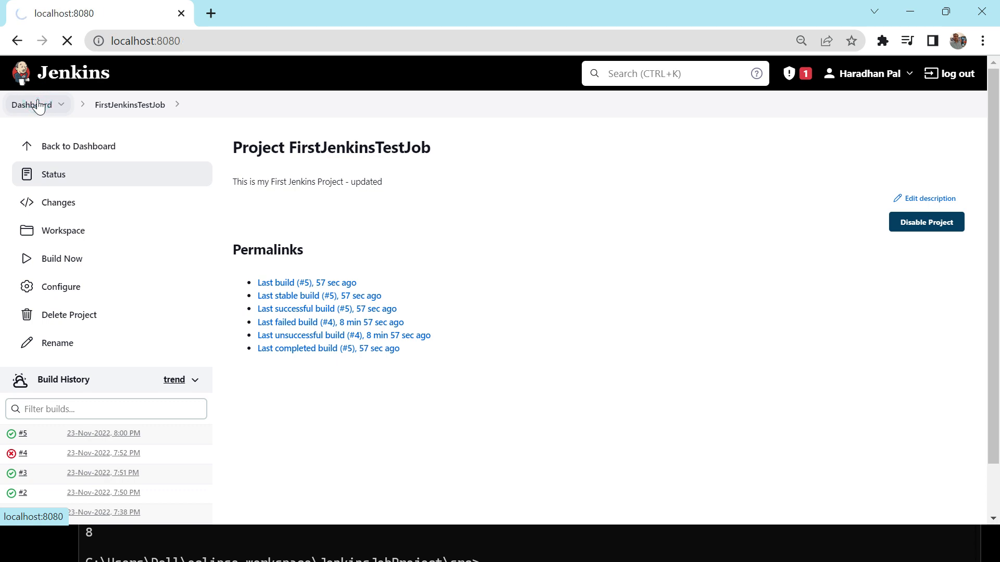
{"action": "left_click", "coordinate": [367, 249]}
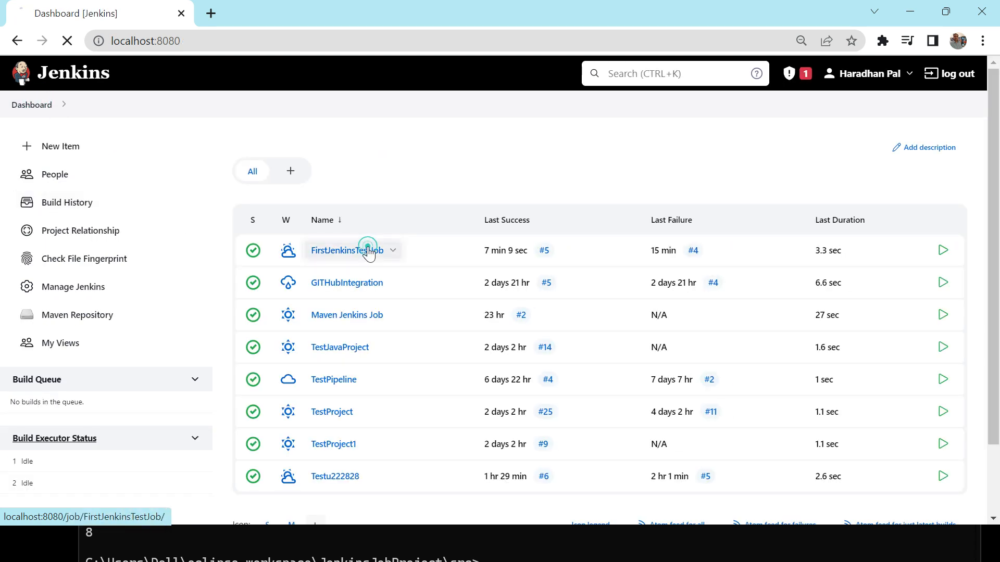
{"action": "left_click", "coordinate": [69, 285]}
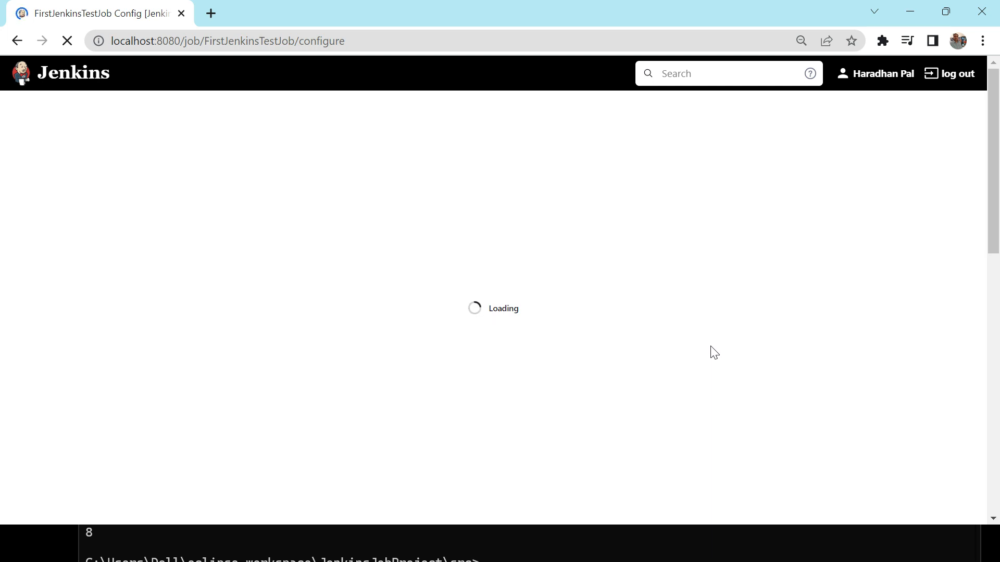
Switch to the PowerPoint slide show to consult the "Run a Program from Eclipse using Jenkins" instructions
{"action": "key", "text": "alt+Tab"}
{"action": "key", "text": "alt+Tab"}
{"action": "key", "text": "alt+Tab"}
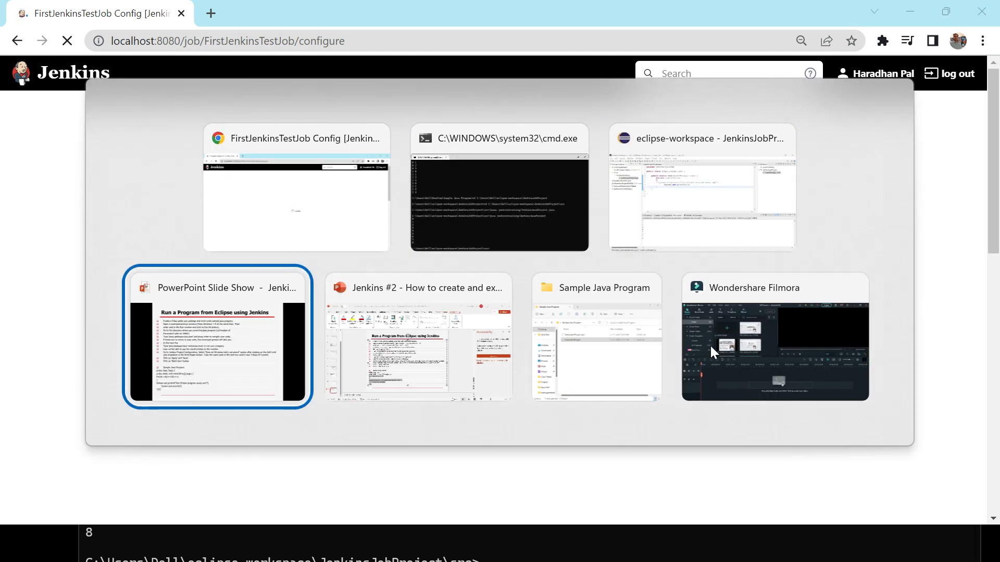